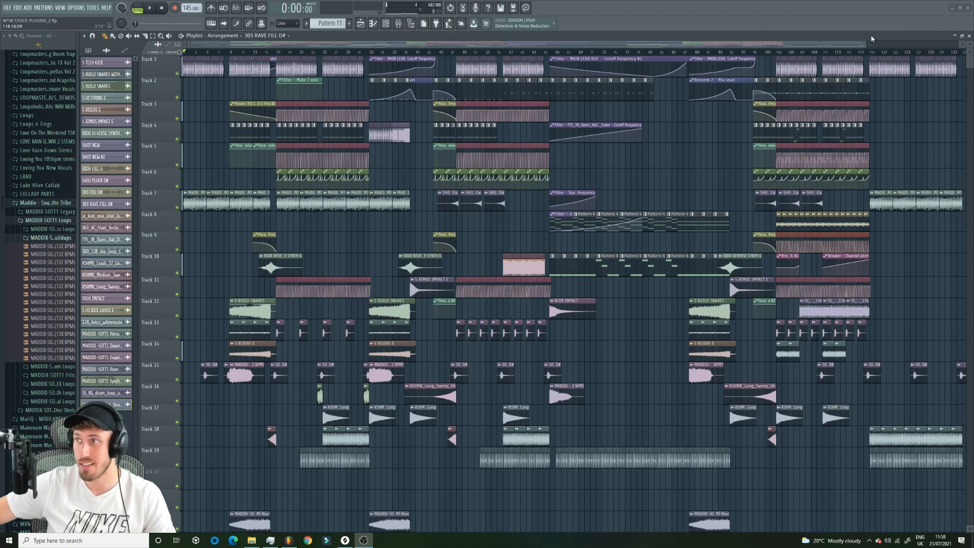
pyautogui.hscroll(1, 868, 45)
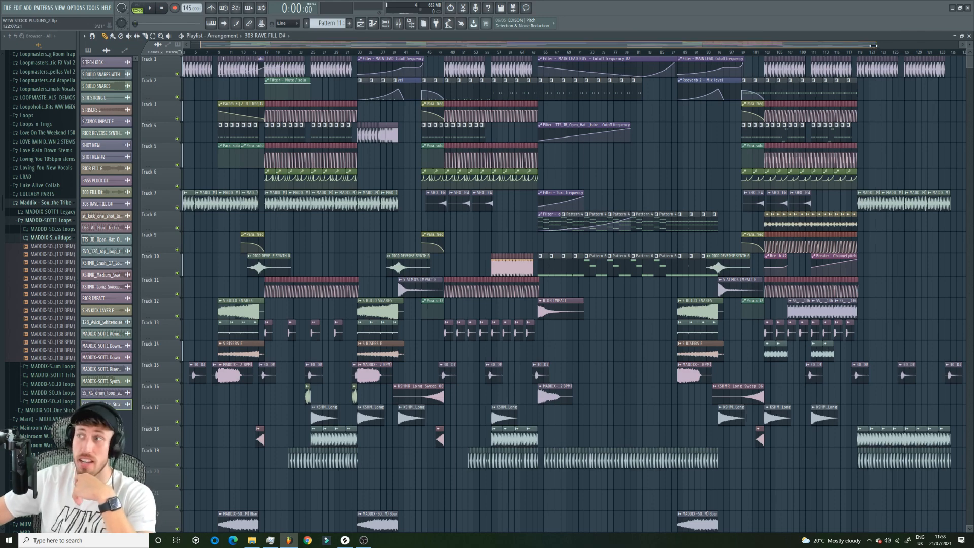
pyautogui.moveTo(877, 44); pyautogui.dragTo(585, 79)
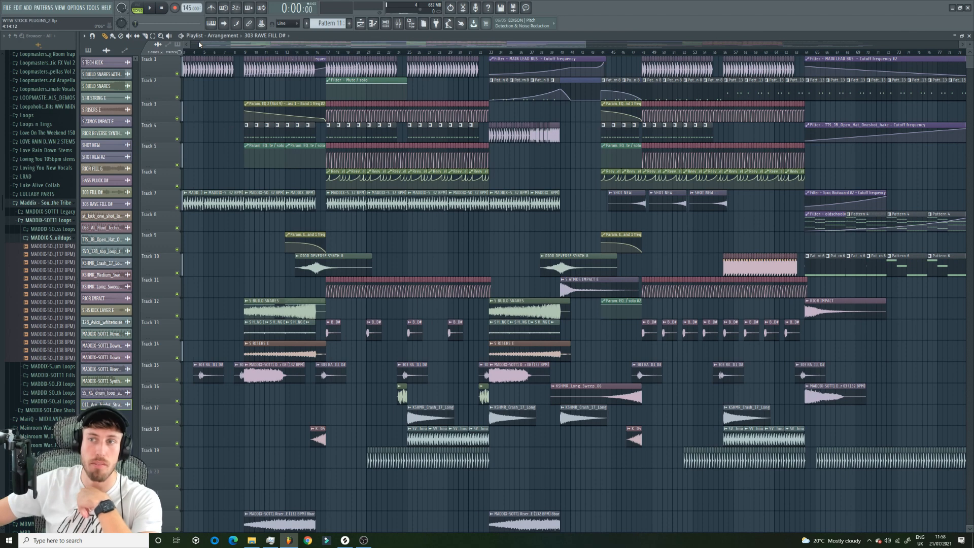
pyautogui.moveTo(585, 44); pyautogui.dragTo(885, 47)
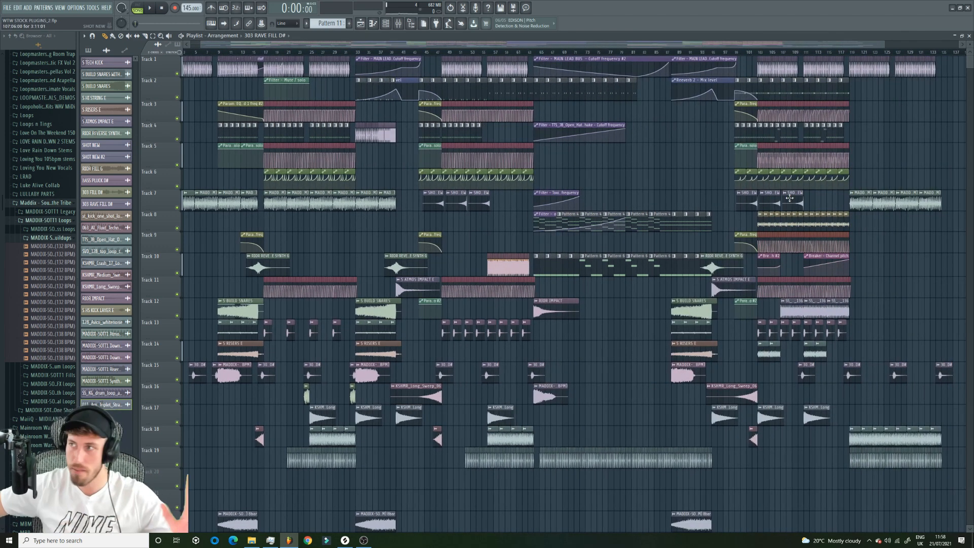
pyautogui.moveTo(884, 38); pyautogui.dragTo(696, 40)
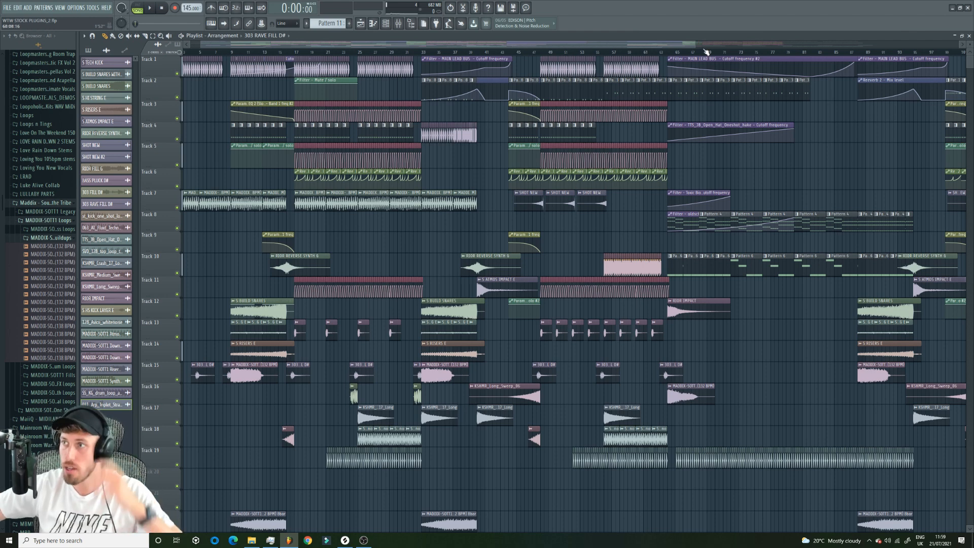
pyautogui.moveTo(696, 44); pyautogui.dragTo(670, 55)
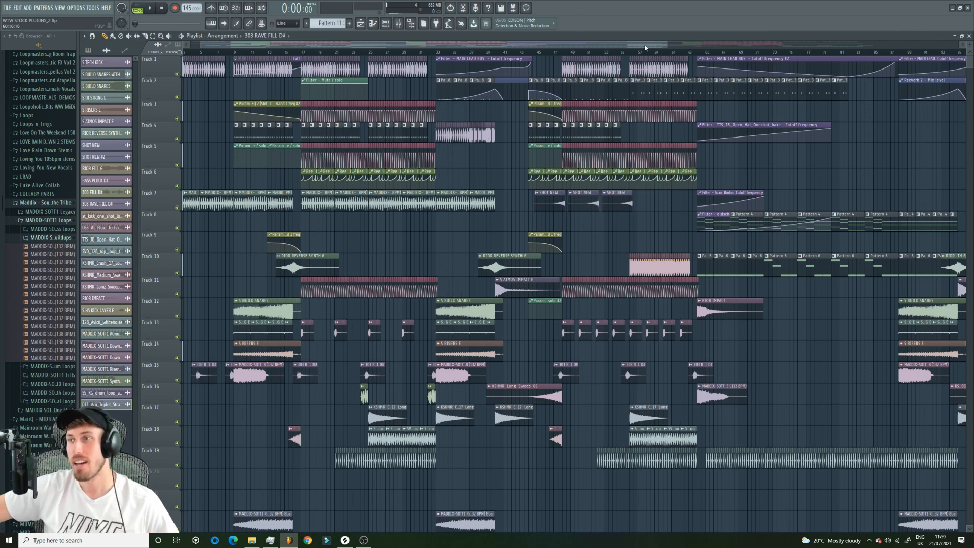
pyautogui.moveTo(664, 47); pyautogui.dragTo(939, 45)
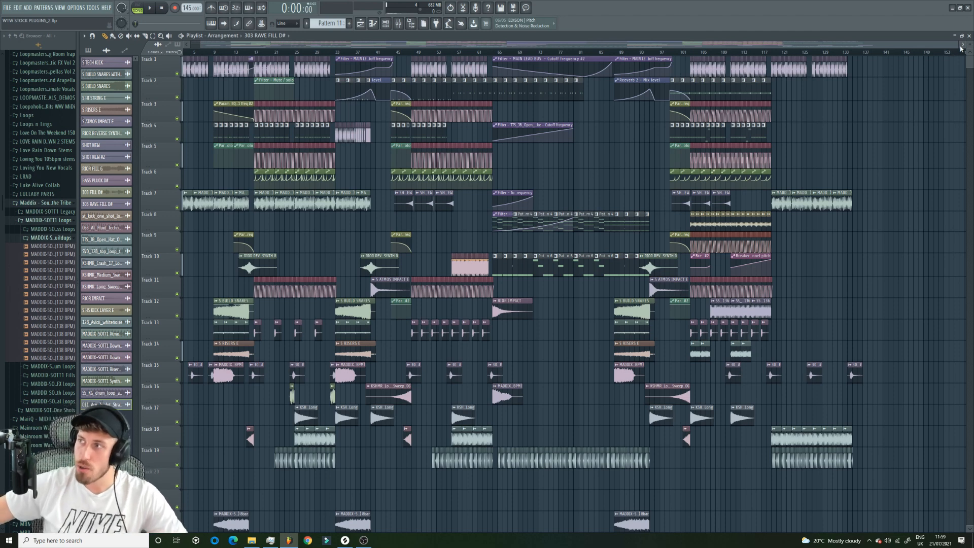
pyautogui.moveTo(958, 46); pyautogui.dragTo(902, 46)
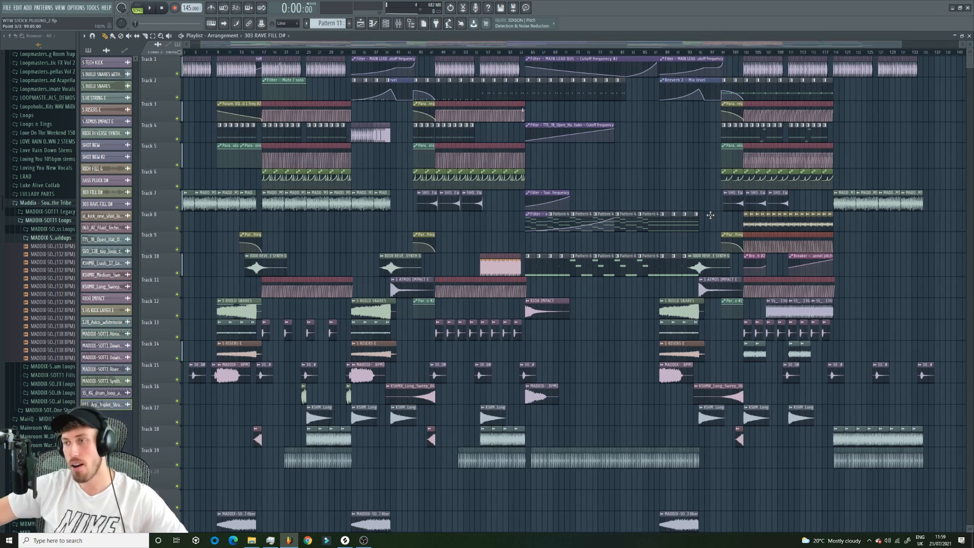
# - Listen to the arrangement from about bar 15, the second drop and the final drop section, then stop playback
pyautogui.click(250, 51)
pyautogui.press('space')
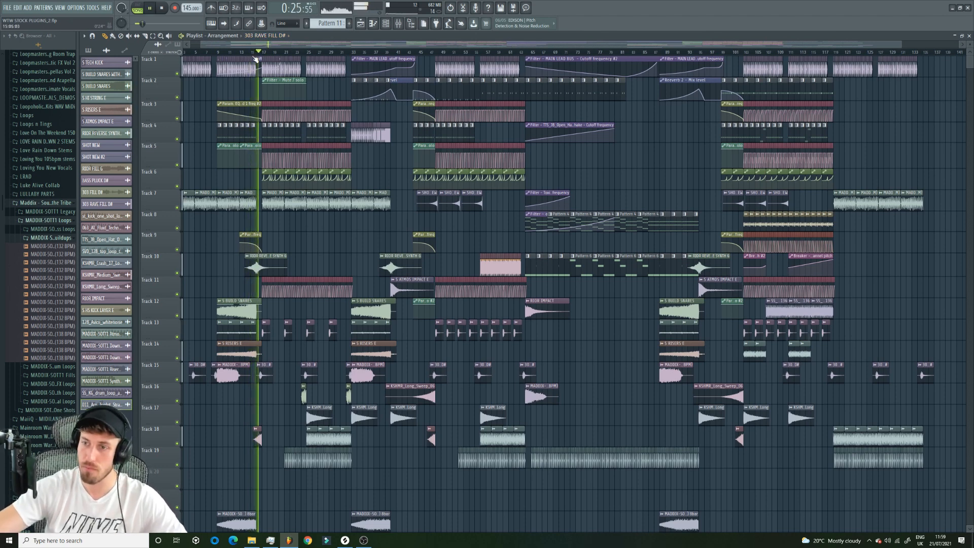
pyautogui.click(436, 53)
pyautogui.moveTo(607, 45); pyautogui.dragTo(676, 51)
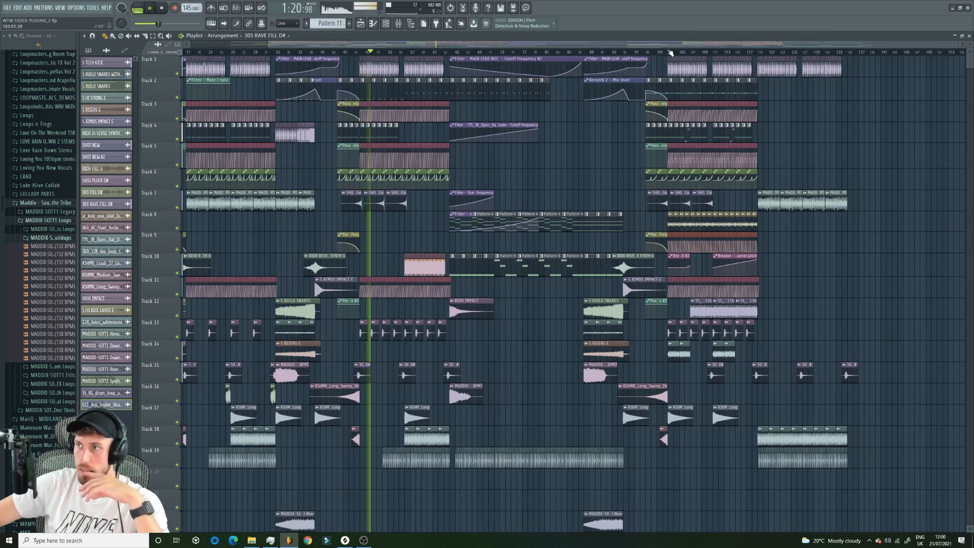
pyautogui.click(646, 53)
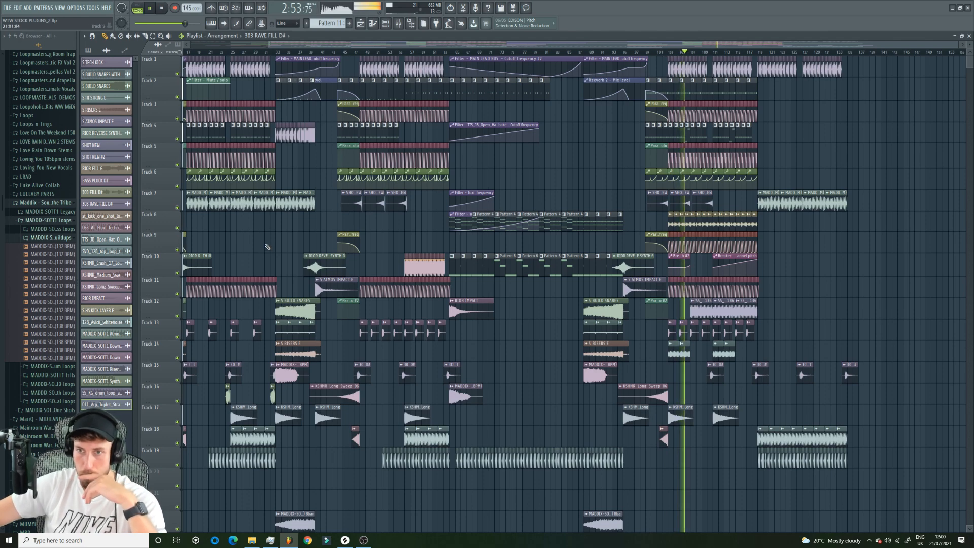
pyautogui.moveTo(888, 45); pyautogui.dragTo(834, 45)
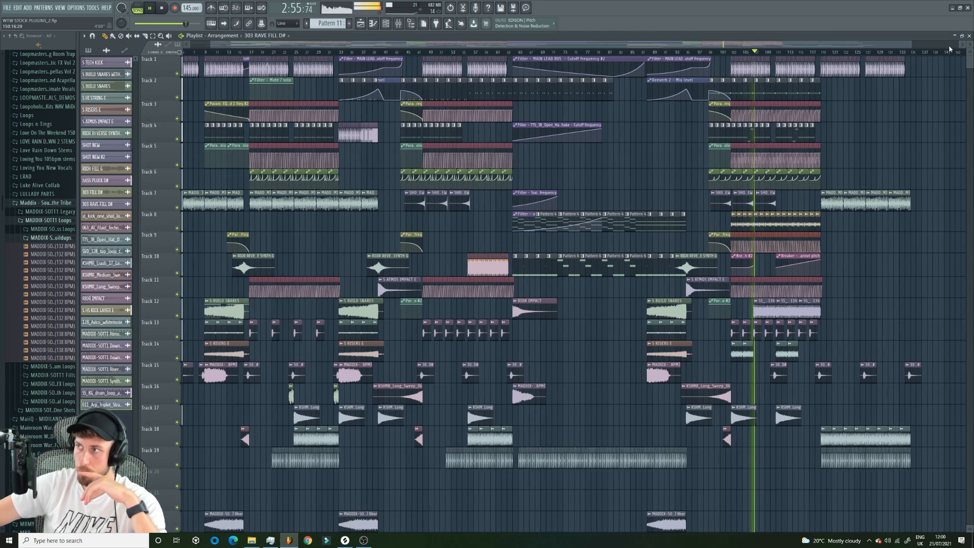
pyautogui.moveTo(901, 45); pyautogui.dragTo(775, 57)
pyautogui.press('space')
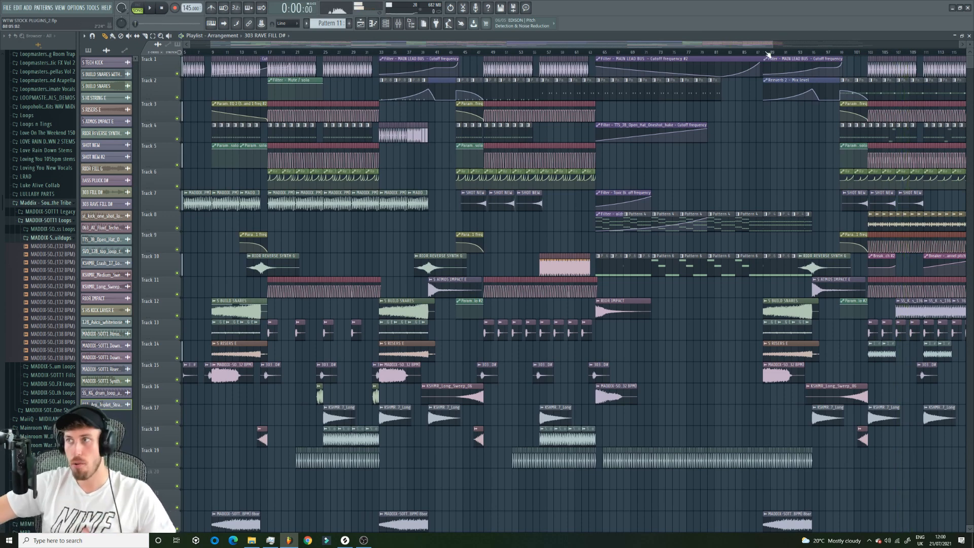
# - Open the BASSLIE pattern from Track 4, play its notes, inspect its Toxic Biohazard synth, and return to the playlist
pyautogui.moveTo(772, 44); pyautogui.dragTo(817, 45)
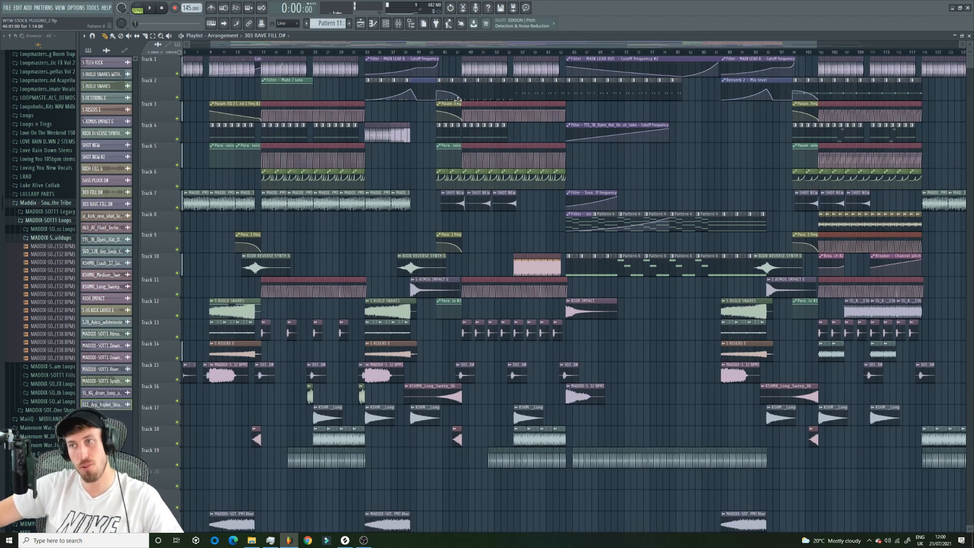
pyautogui.doubleClick(483, 139)
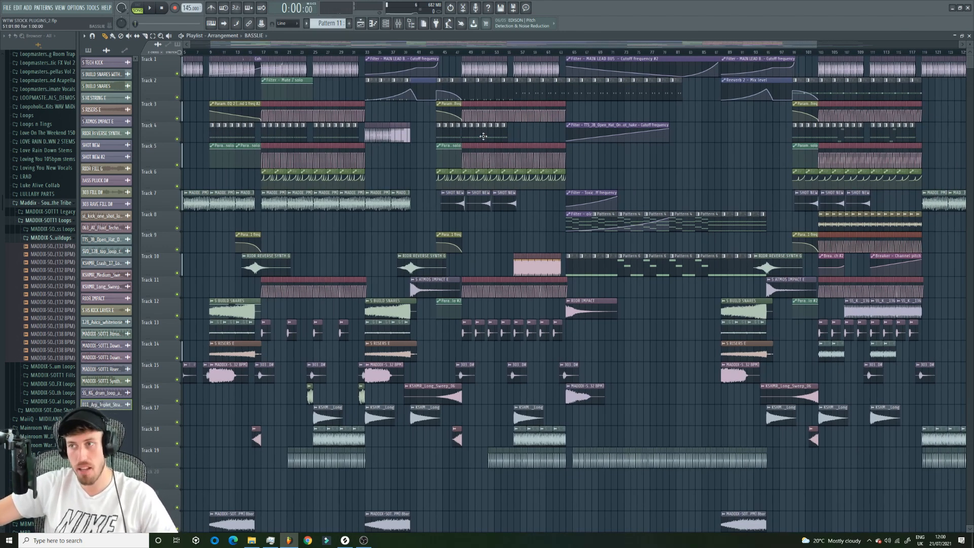
pyautogui.press('l')
pyautogui.press('space')
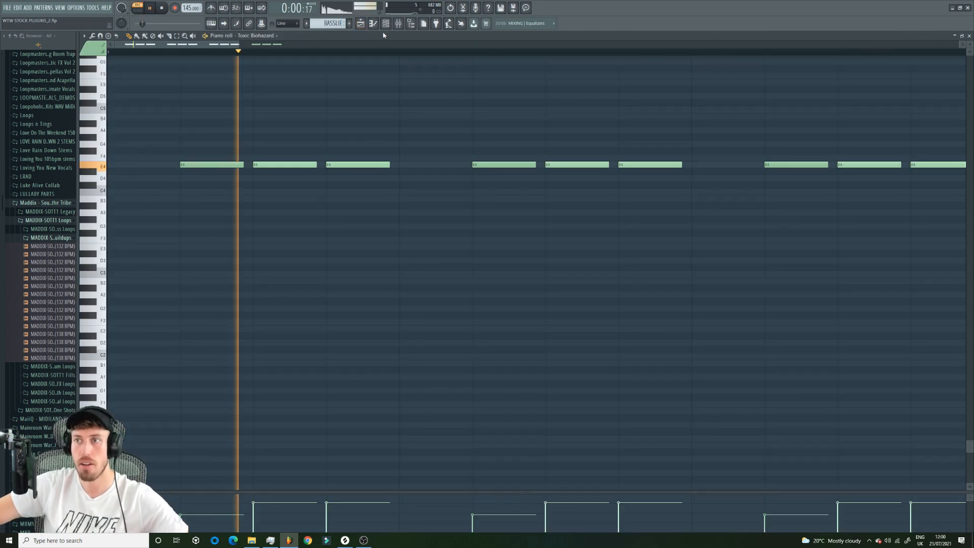
pyautogui.click(385, 26)
pyautogui.press('space')
pyautogui.click(164, 153)
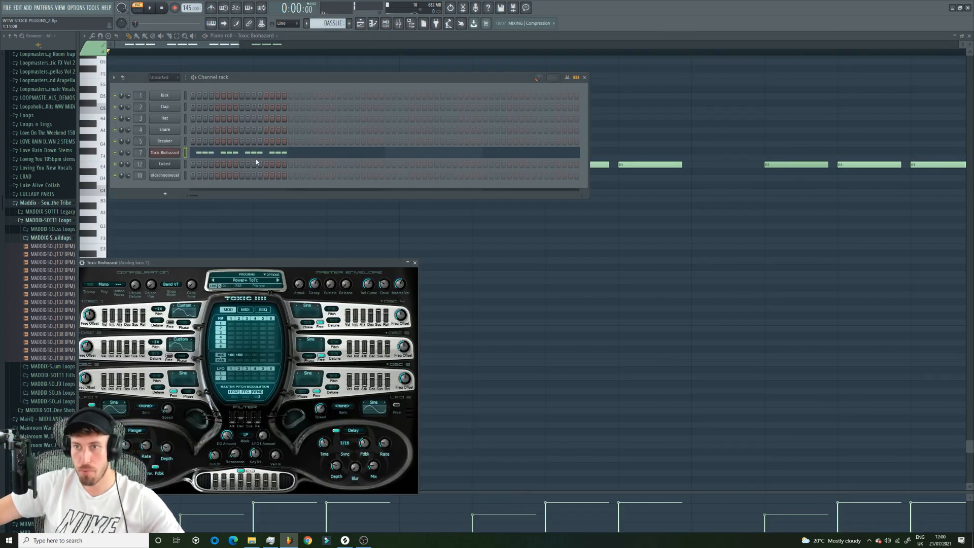
pyautogui.click(365, 27)
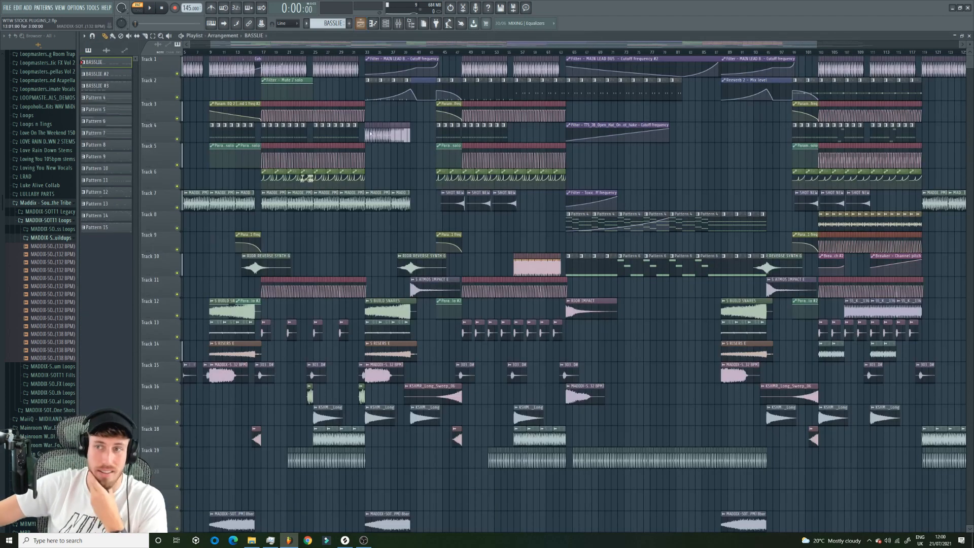
# - Pick up Pattern 4 from the breakdown and place it at the start of Track 8
pyautogui.moveTo(315, 47); pyautogui.dragTo(292, 46)
pyautogui.moveTo(803, 45); pyautogui.dragTo(958, 45)
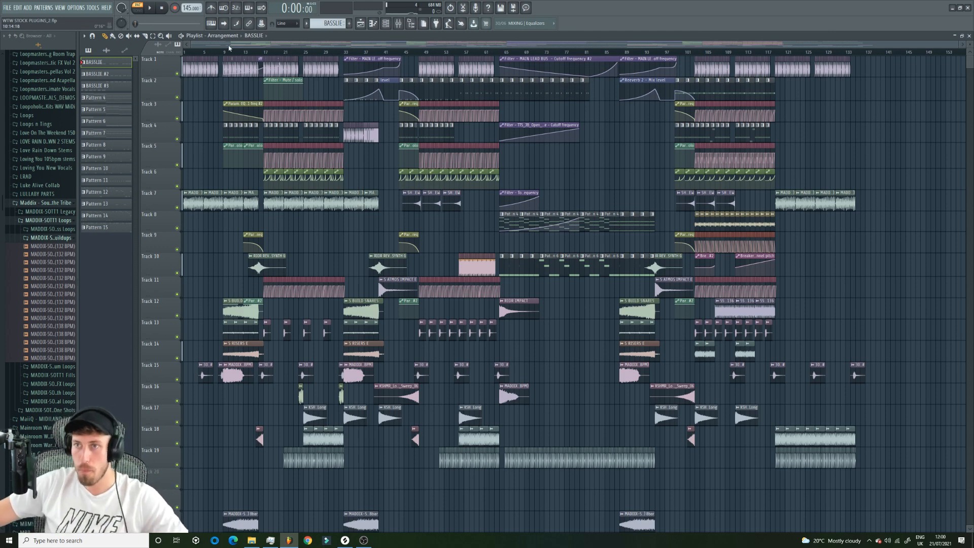
pyautogui.press('l')
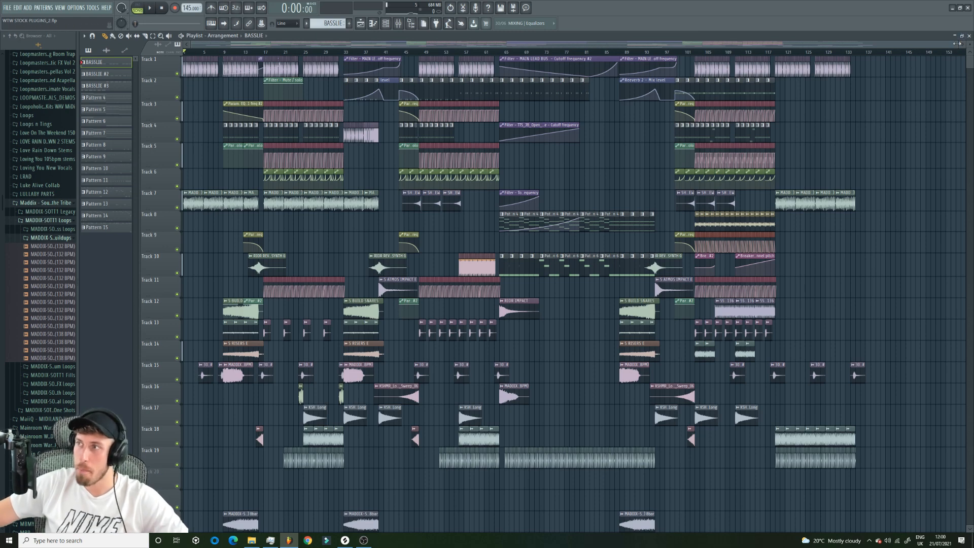
pyautogui.scroll(6, 546, 48)
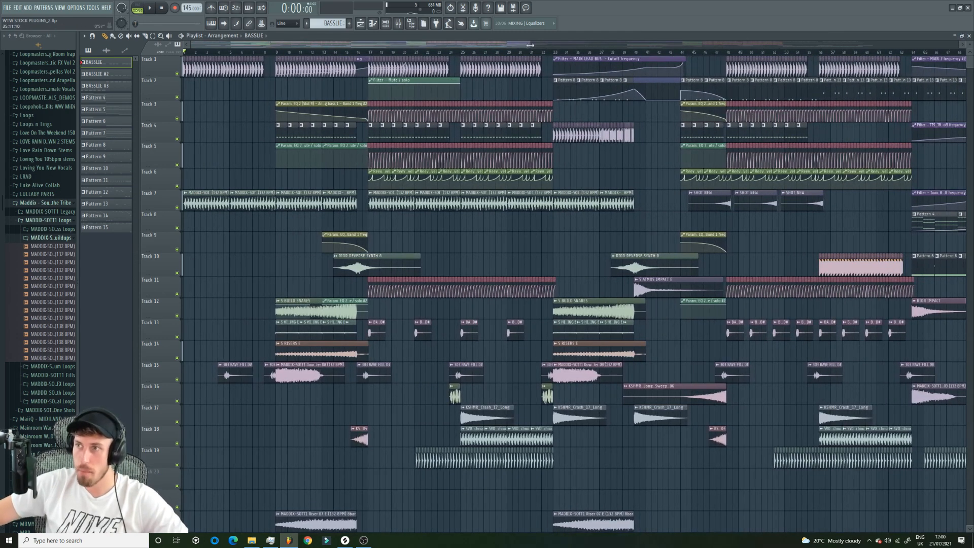
pyautogui.moveTo(528, 47); pyautogui.dragTo(758, 47)
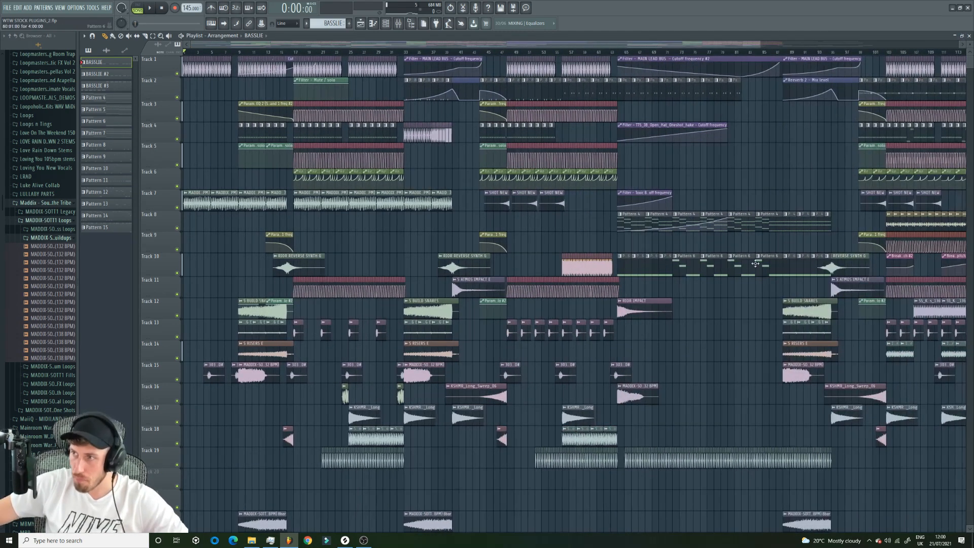
pyautogui.click(762, 212)
pyautogui.click(196, 228)
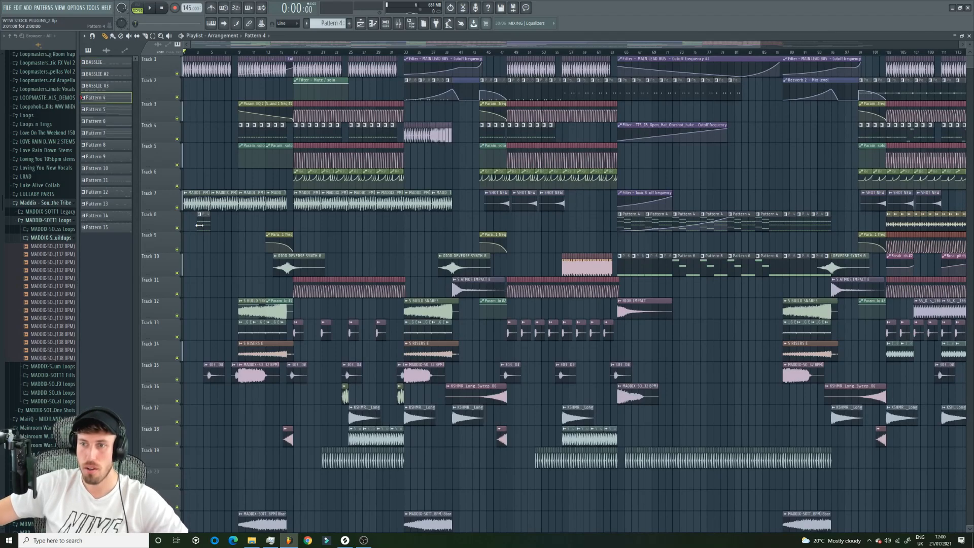
pyautogui.click(193, 228)
# - Fill Track 8 with repeated Pattern 4 clips up to bar 17 while the song plays, removing any excess clip
pyautogui.moveTo(198, 52); pyautogui.dragTo(184, 53)
pyautogui.press('space')
pyautogui.click(112, 36)
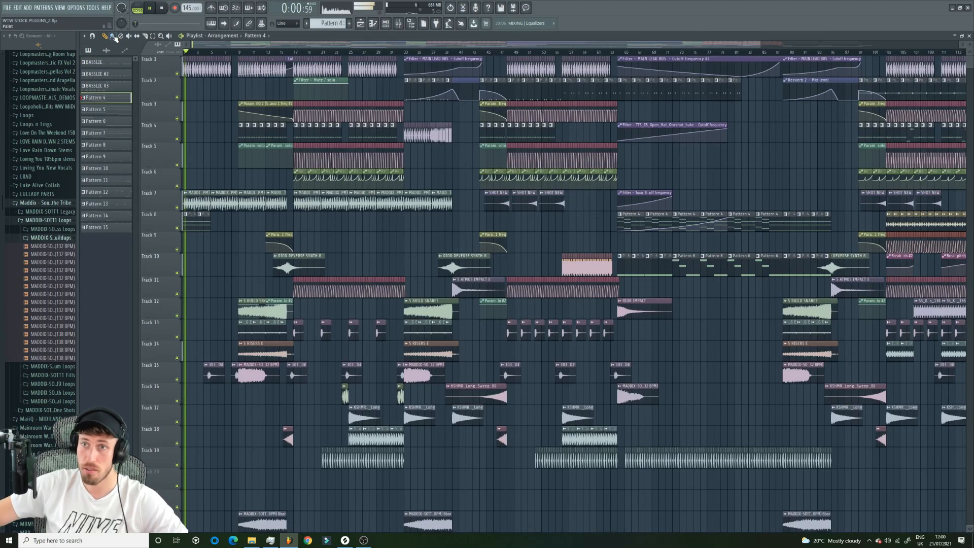
pyautogui.moveTo(211, 229); pyautogui.dragTo(292, 229)
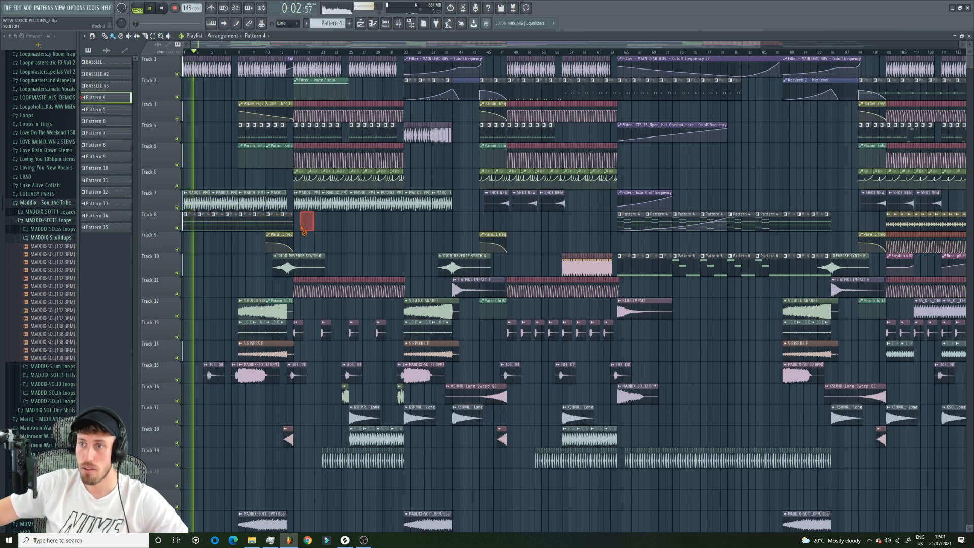
pyautogui.rightClick(288, 227)
pyautogui.press('space')
# - Create an automation clip for the oldschoolvocal track's Fruity Filter cutoff frequency, spanning the first 16 bars
pyautogui.moveTo(295, 53); pyautogui.dragTo(184, 53)
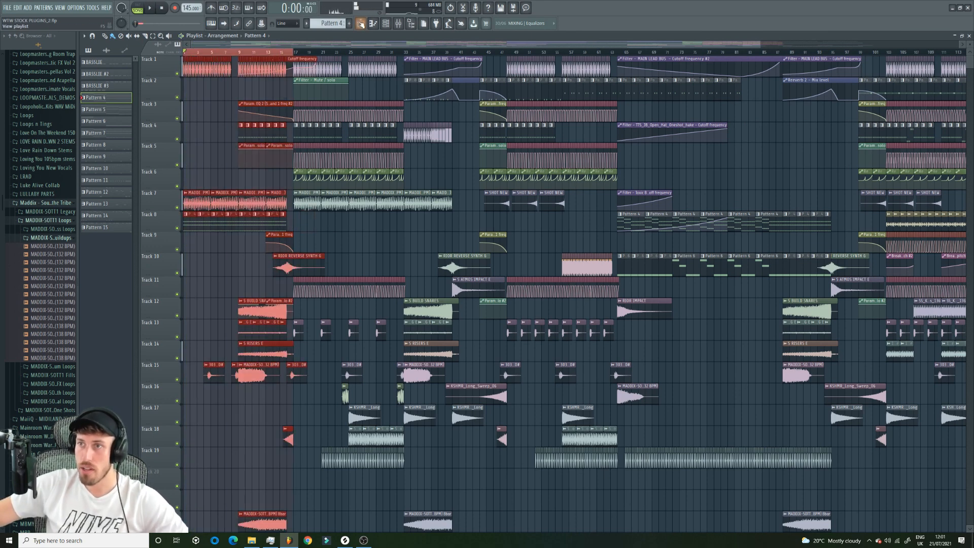
pyautogui.click(387, 24)
pyautogui.click(170, 175)
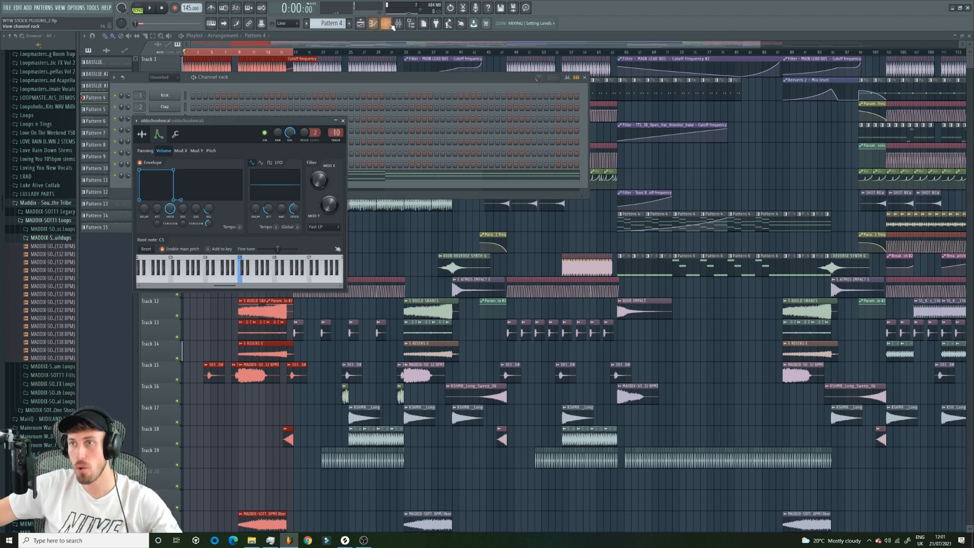
pyautogui.click(398, 24)
pyautogui.click(702, 341)
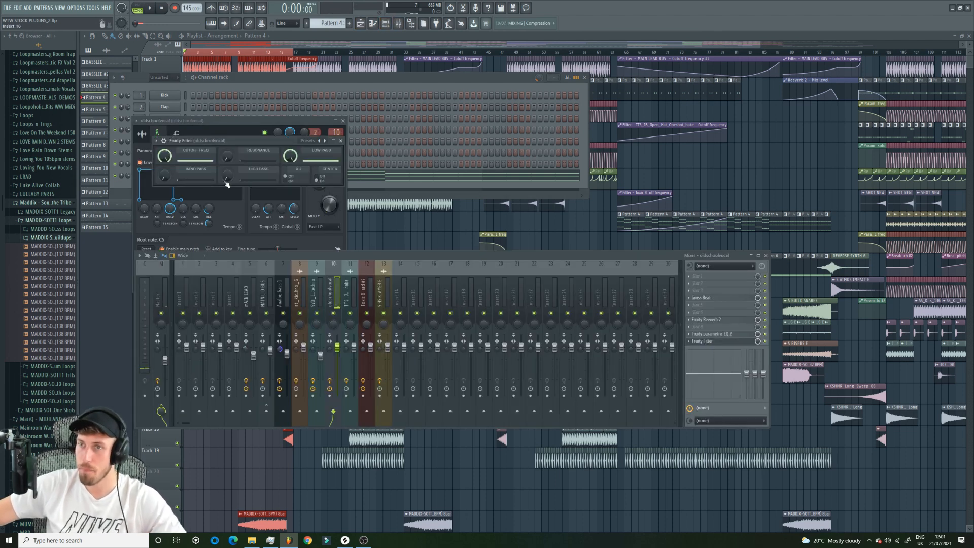
pyautogui.rightClick(174, 159)
pyautogui.click(209, 214)
pyautogui.press('F12')
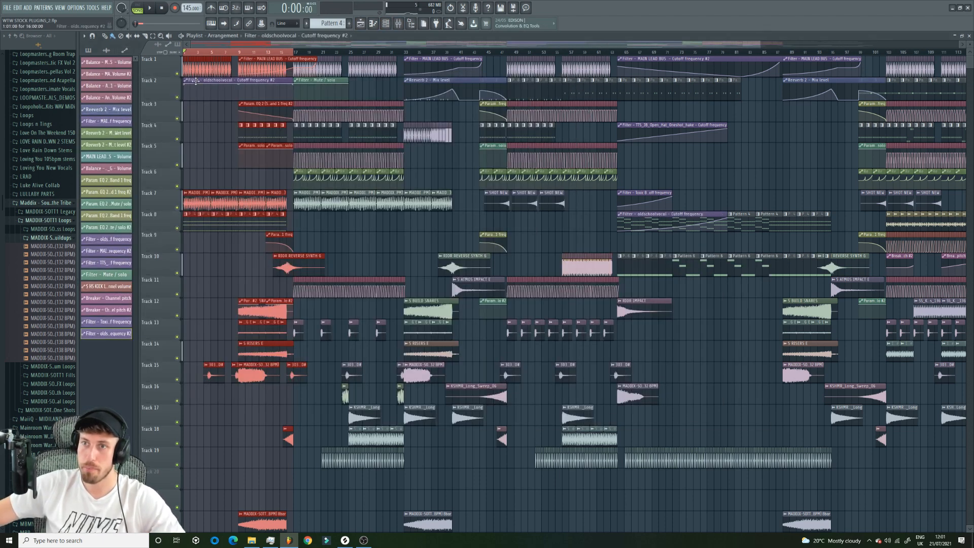
# - Move the cutoff automation clip onto Track 8 over the Pattern 4 clips, clear the time selection, and play the intro
pyautogui.moveTo(187, 86); pyautogui.dragTo(176, 231)
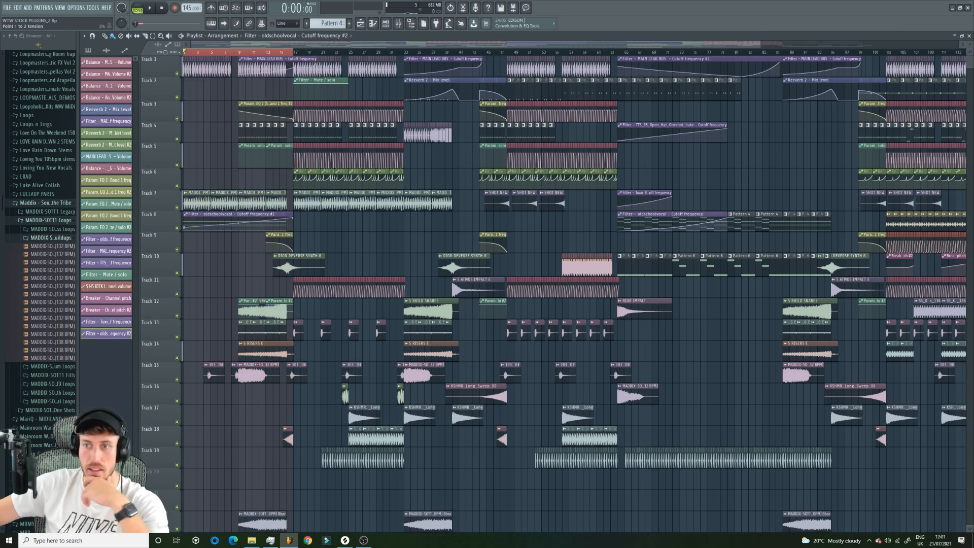
pyautogui.keyDown('ctrl'); pyautogui.click(280, 54); pyautogui.keyUp('ctrl')
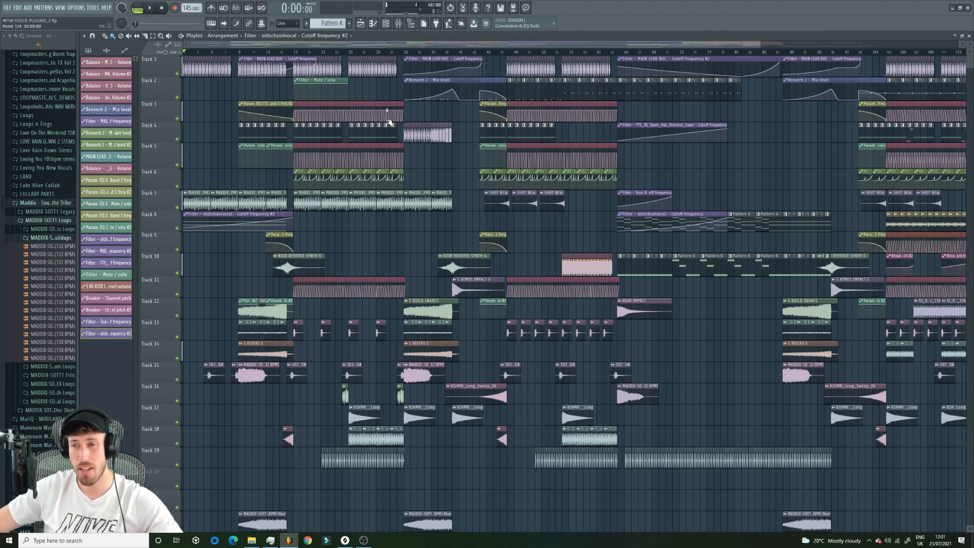
pyautogui.press('space')
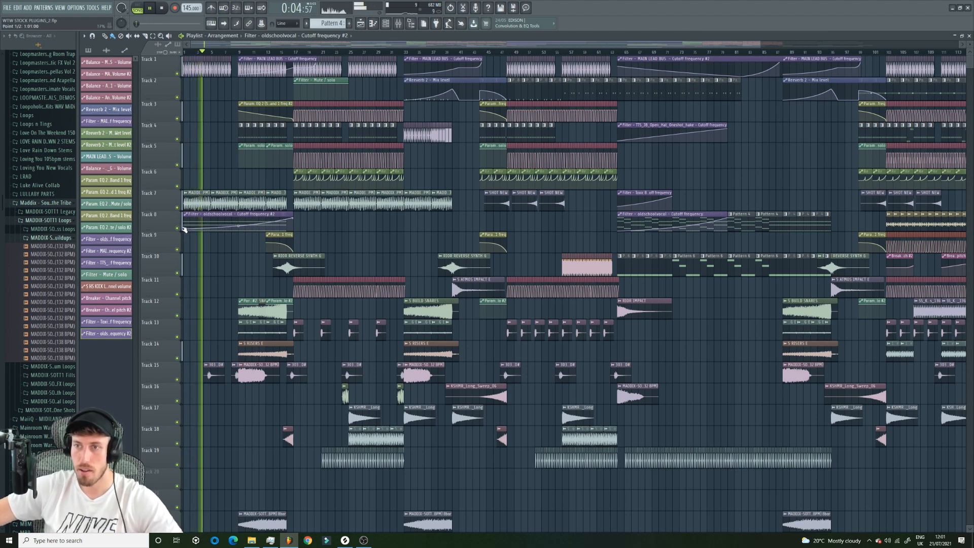
pyautogui.press('space')
# - Add Fruity Balance to the oldschoolvocal mixer track and create an automation clip for its volume
pyautogui.click(398, 23)
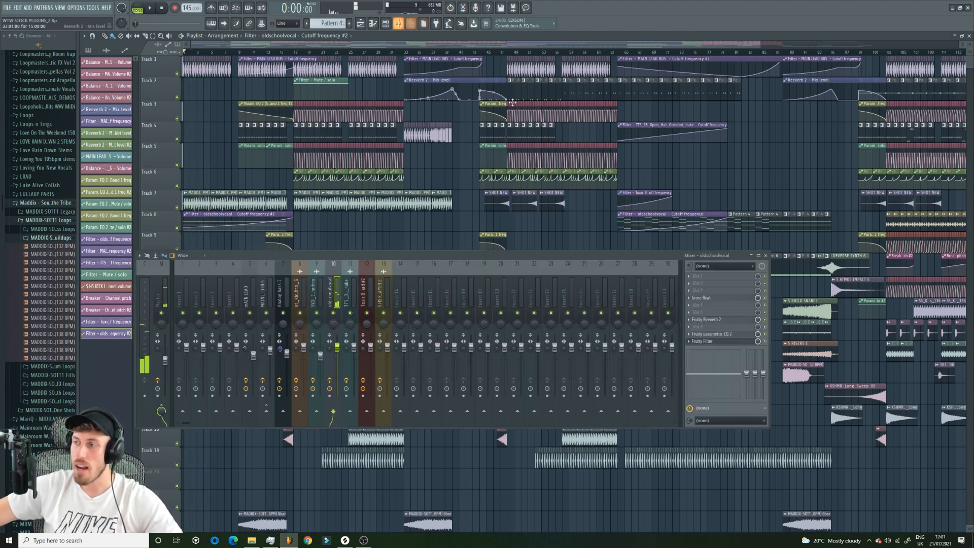
pyautogui.rightClick(704, 335)
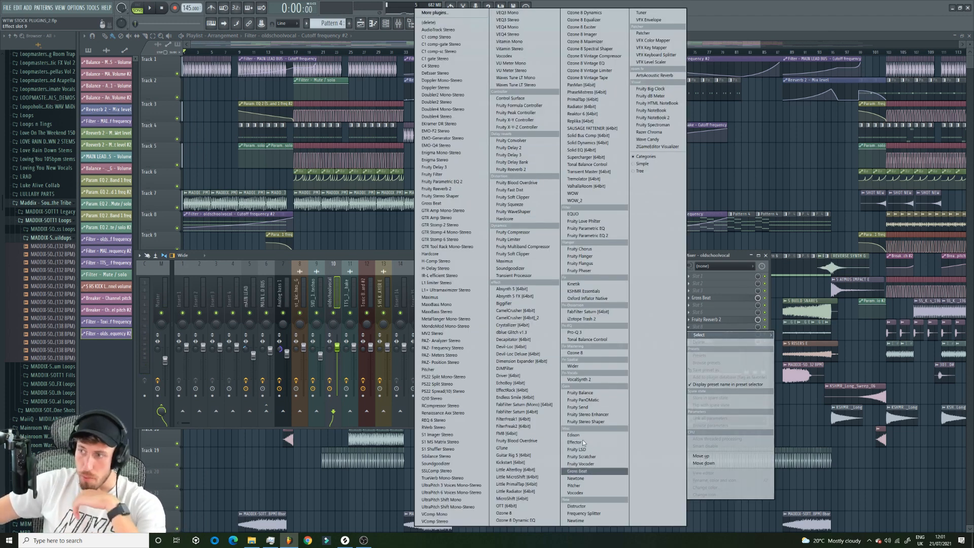
pyautogui.click(579, 393)
pyautogui.rightClick(199, 155)
pyautogui.click(226, 191)
# - Copy the starting point's value in the Balance volume automation on Track 20 and paste it to a point just after it
pyautogui.moveTo(760, 42); pyautogui.dragTo(268, 127)
pyautogui.rightClick(185, 478)
pyautogui.click(206, 506)
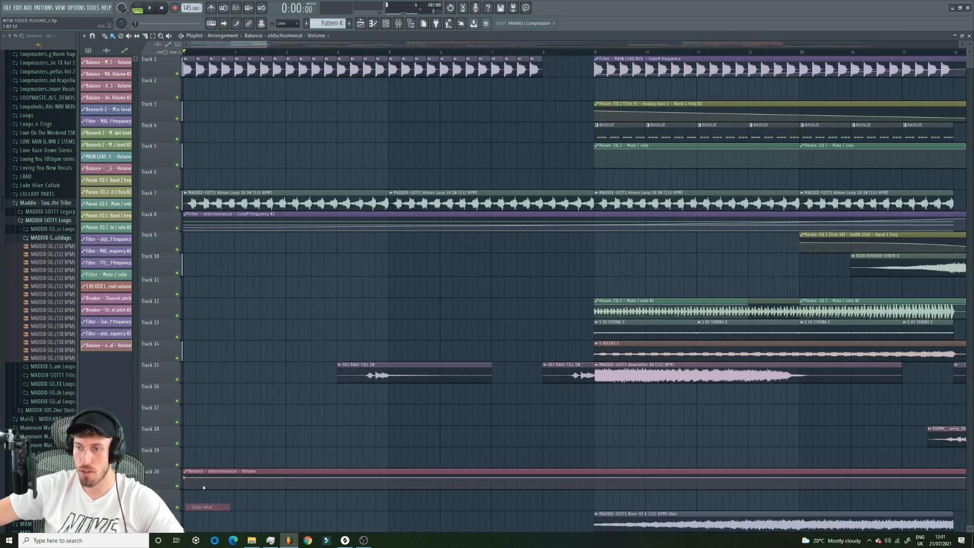
pyautogui.rightClick(196, 481)
pyautogui.click(222, 513)
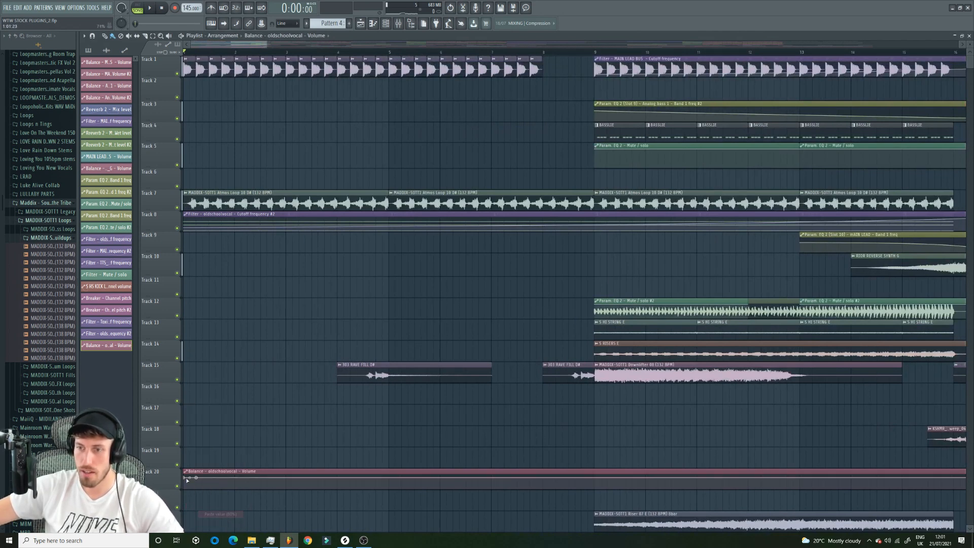
# - Cut the Balance volume automation down to a one-beat rising ramp, repeat it along Track 20 up to bar 16, and adjust its curve
pyautogui.moveTo(185, 481); pyautogui.dragTo(177, 514)
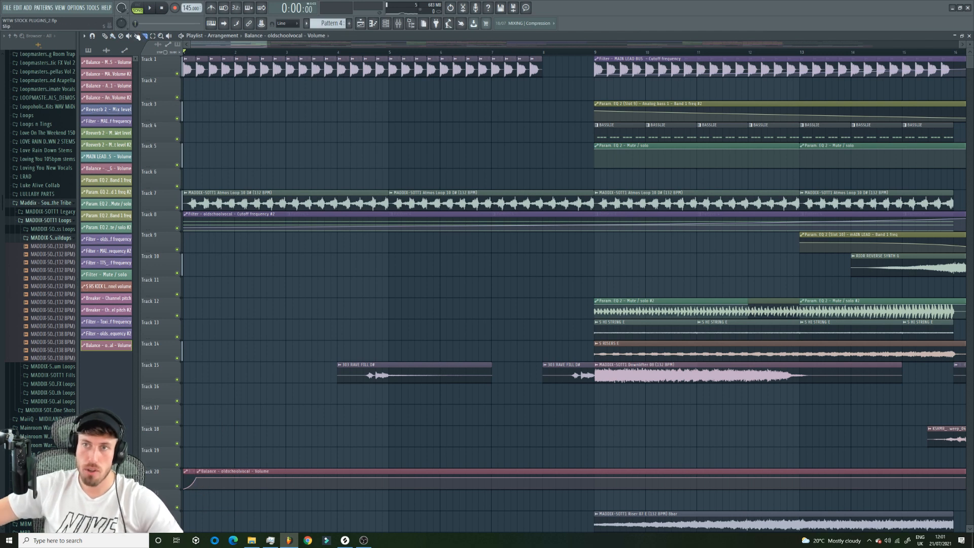
pyautogui.rightClick(203, 475)
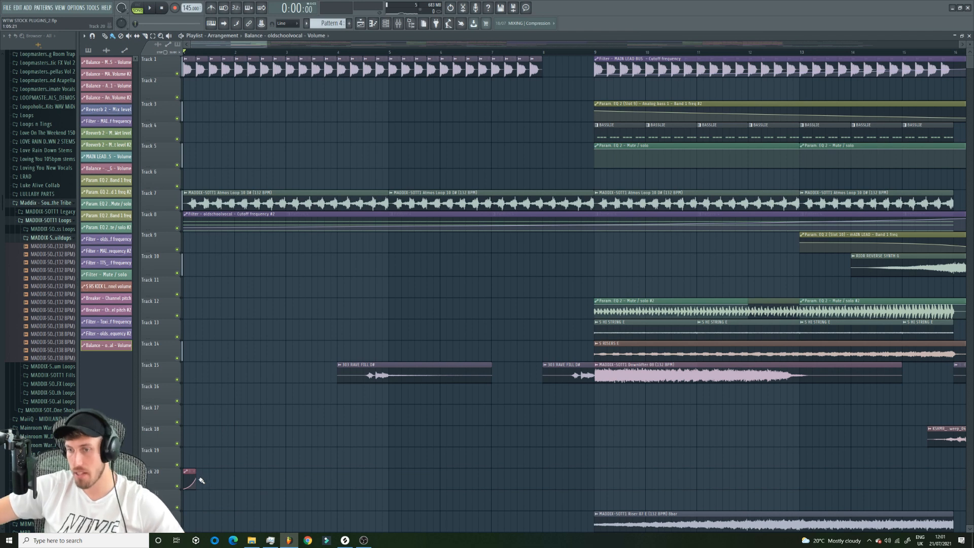
pyautogui.rightClick(197, 483)
pyautogui.click(227, 514)
pyautogui.moveTo(201, 486); pyautogui.dragTo(955, 480)
pyautogui.moveTo(524, 488); pyautogui.dragTo(524, 479)
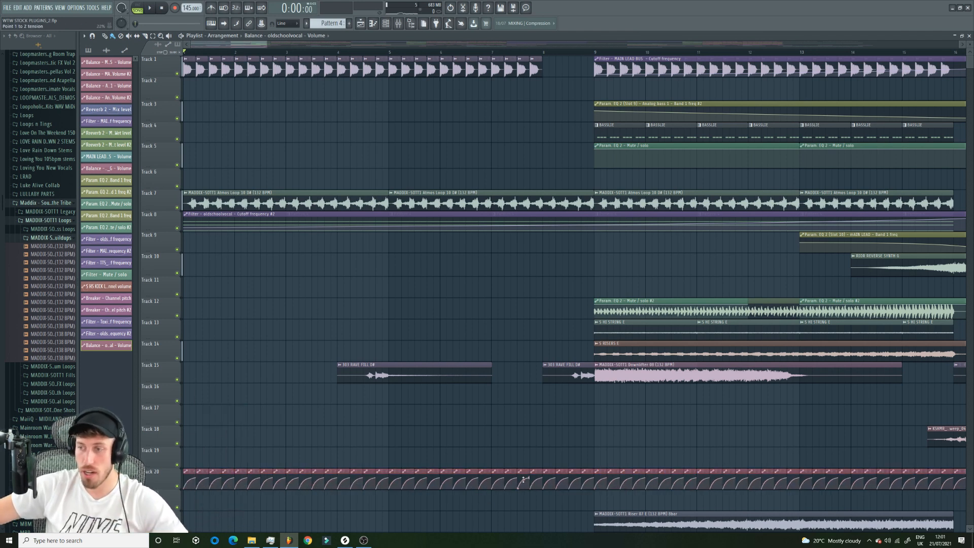
# - Play the intro with the repeated volume ramps through the end of the build and save the project
pyautogui.press('space')
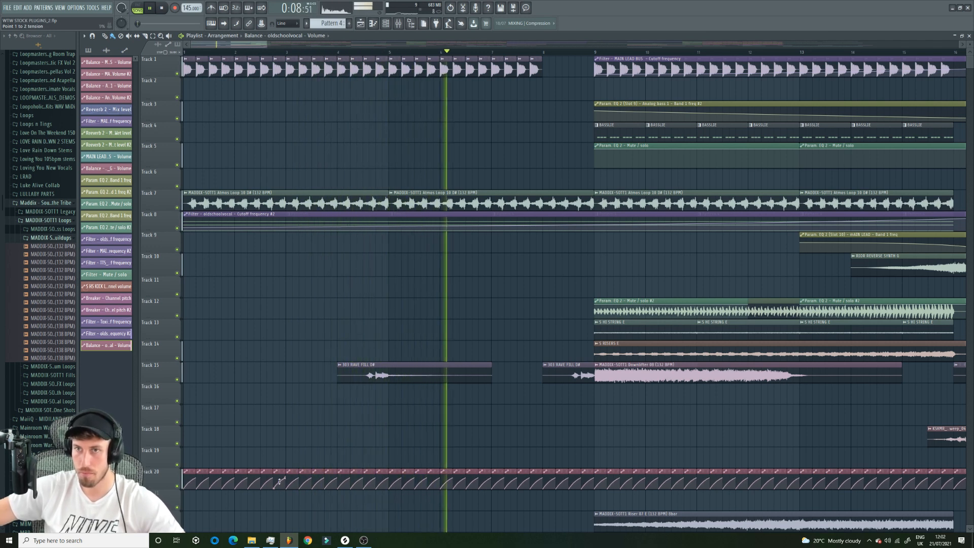
pyautogui.moveTo(267, 45); pyautogui.dragTo(663, 46)
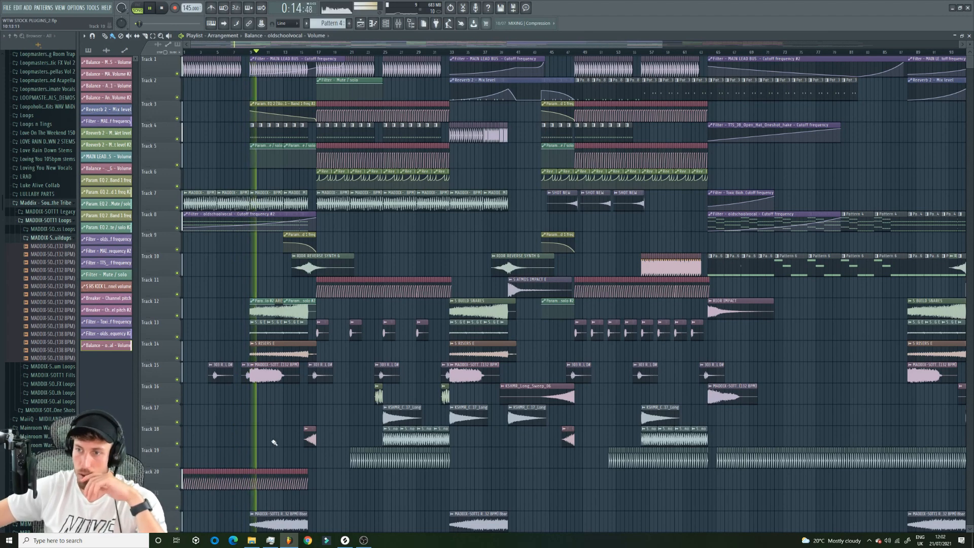
pyautogui.click(292, 52)
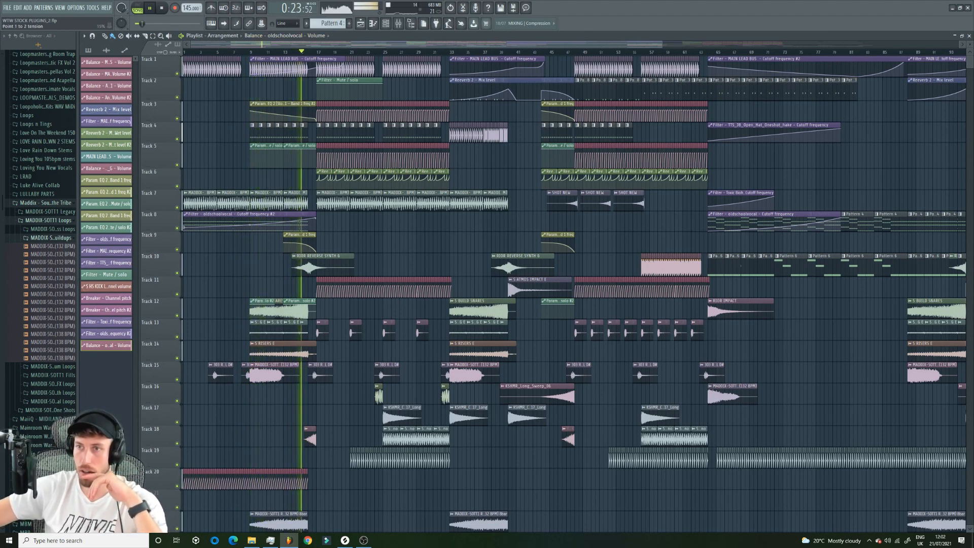
pyautogui.hotkey('ctrl', 's')
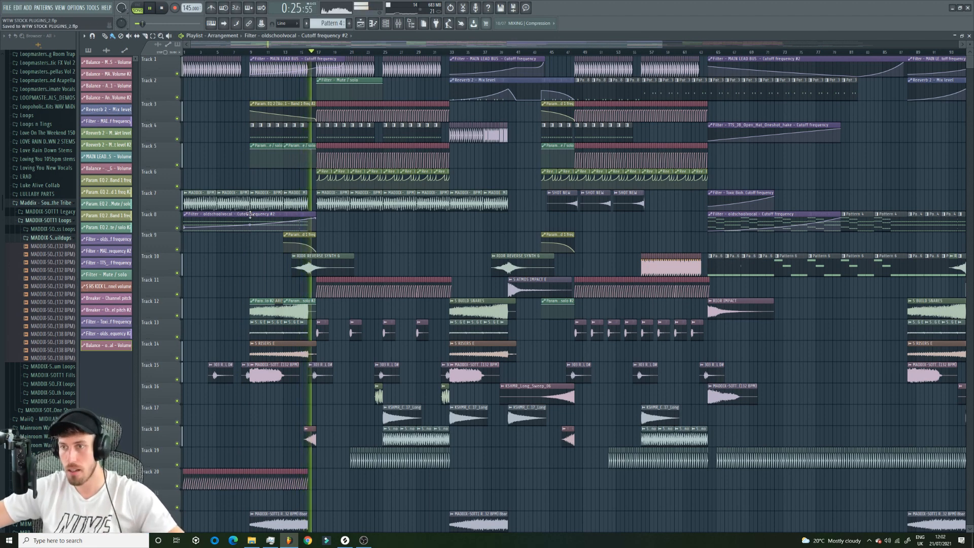
pyautogui.press('space')
# - Audition the MADDIX-SOTT1 buildup loops and place Buildup 14 (138 BPM) on Track 16 at bar 9
pyautogui.click(54, 280)
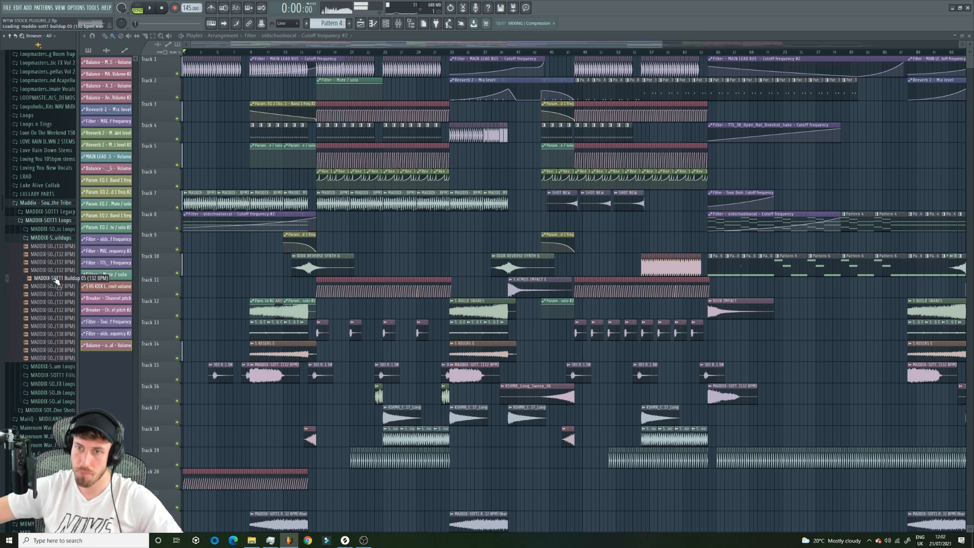
pyautogui.click(48, 310)
pyautogui.press('space')
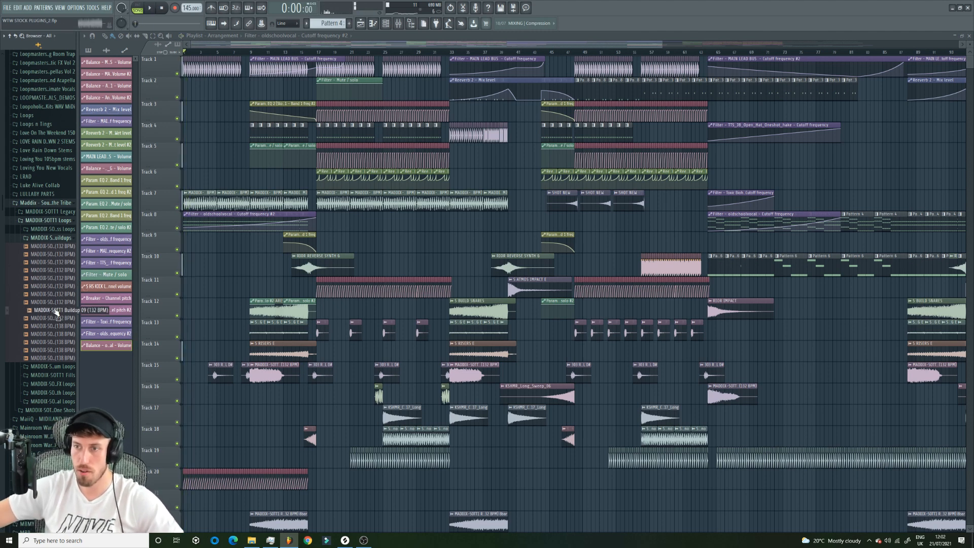
pyautogui.click(63, 318)
pyautogui.click(59, 327)
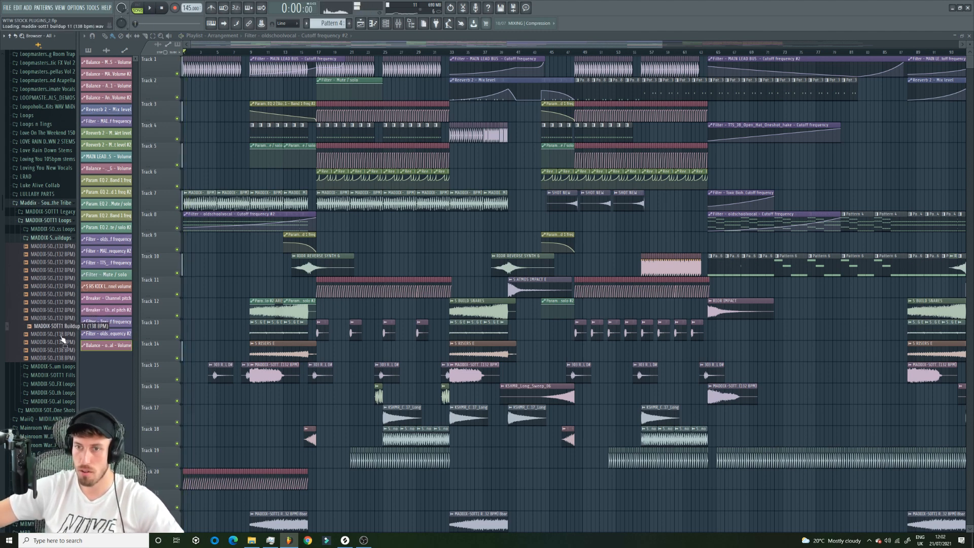
pyautogui.click(52, 303)
pyautogui.click(57, 351)
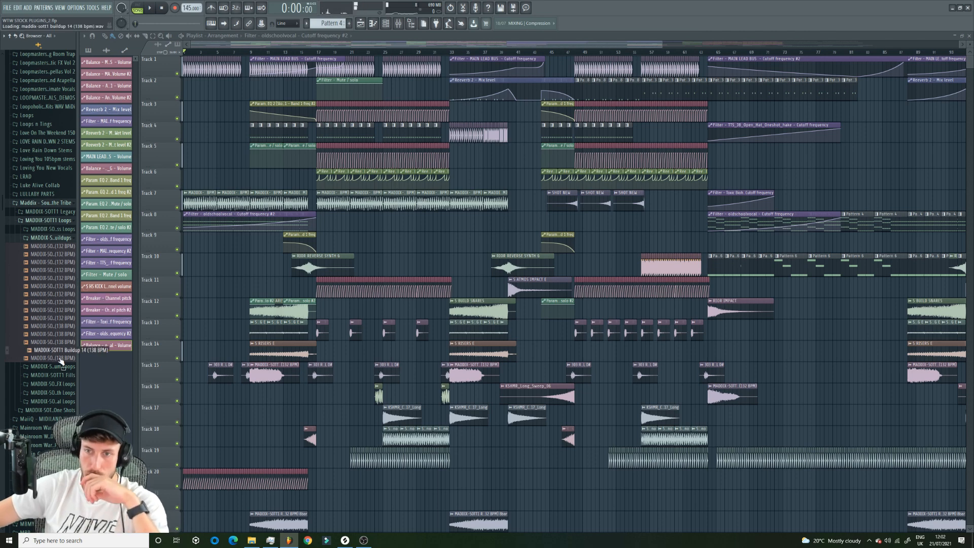
pyautogui.moveTo(59, 354); pyautogui.dragTo(255, 399)
# - Play the first build and set the Buildup 14 sample's time-stretching mode to Resample
pyautogui.click(244, 52)
pyautogui.press('space')
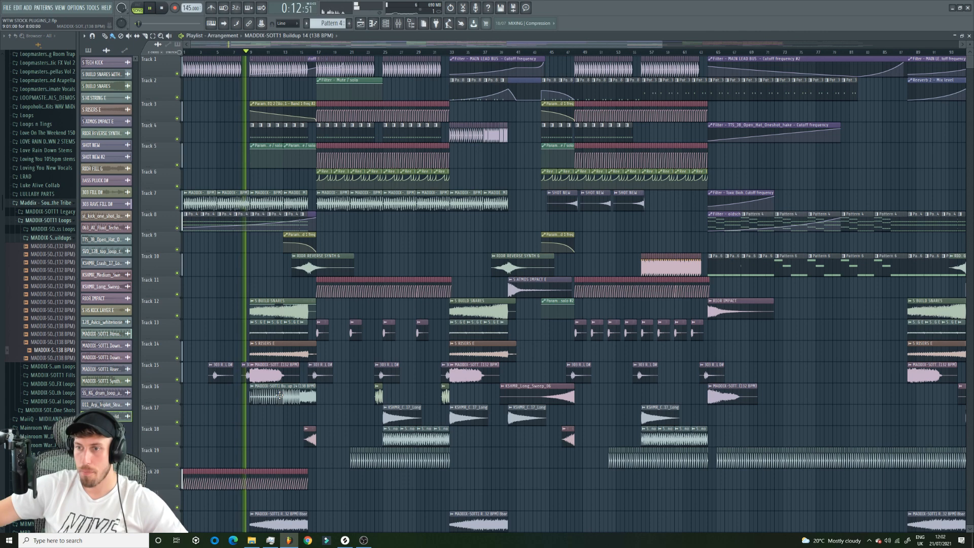
pyautogui.doubleClick(271, 394)
pyautogui.click(304, 151)
pyautogui.click(306, 166)
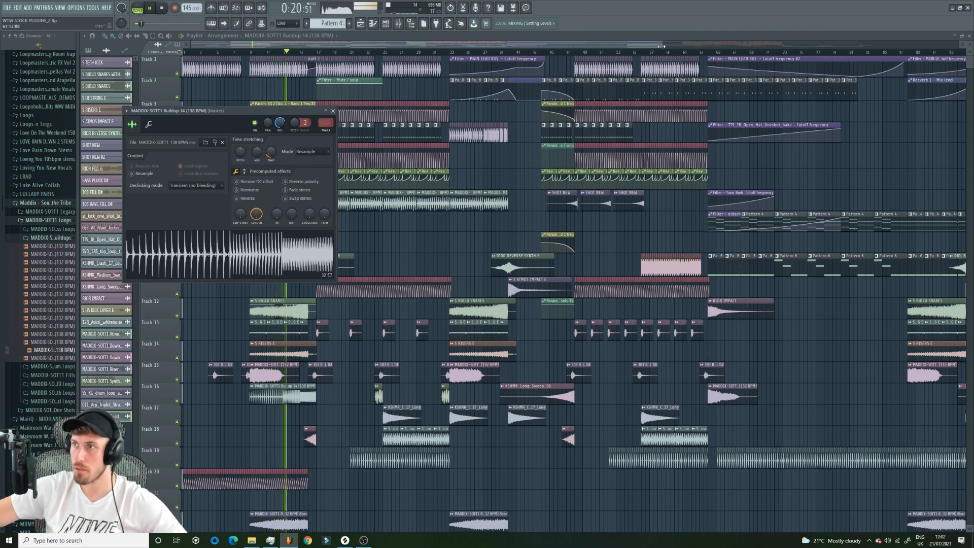
# - Trim the Buildup 14 clip on Track 16 to seven bars, place a copy at bar 88, and play that build
pyautogui.moveTo(662, 47); pyautogui.dragTo(959, 46)
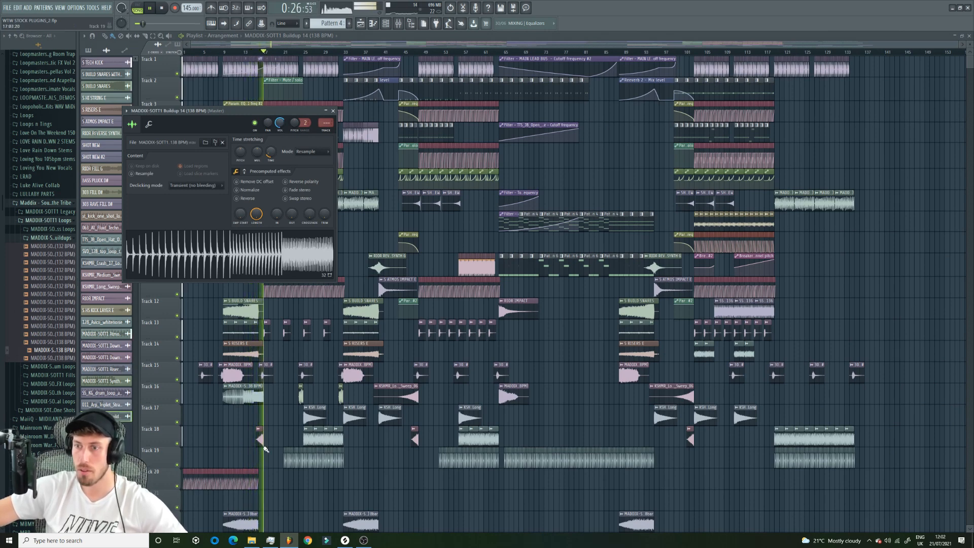
pyautogui.moveTo(262, 399); pyautogui.dragTo(256, 401)
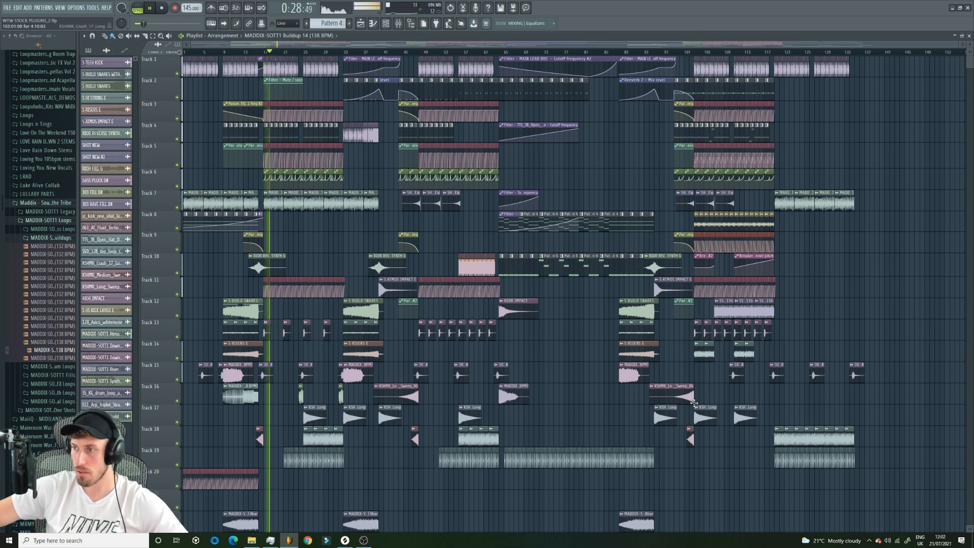
pyautogui.moveTo(611, 410); pyautogui.dragTo(628, 383)
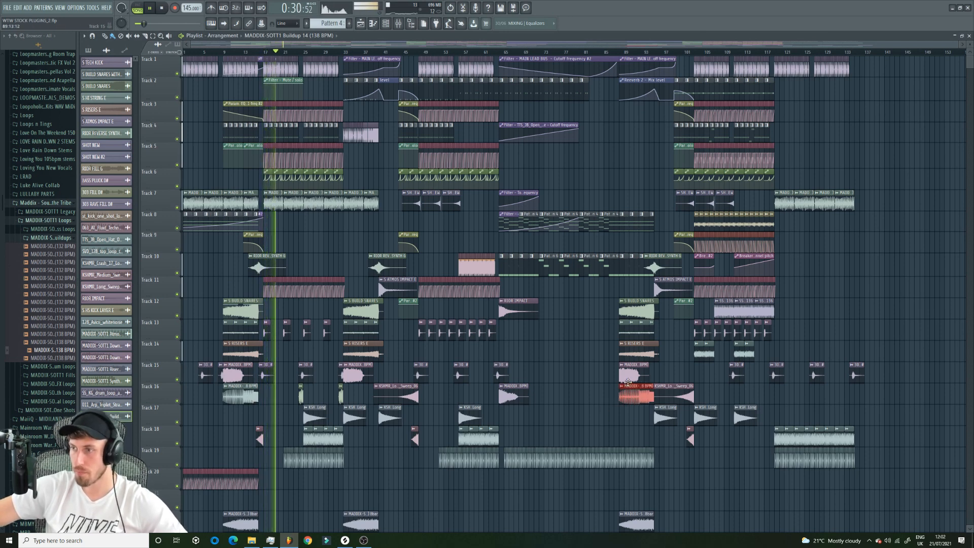
pyautogui.click(656, 51)
pyautogui.click(637, 59)
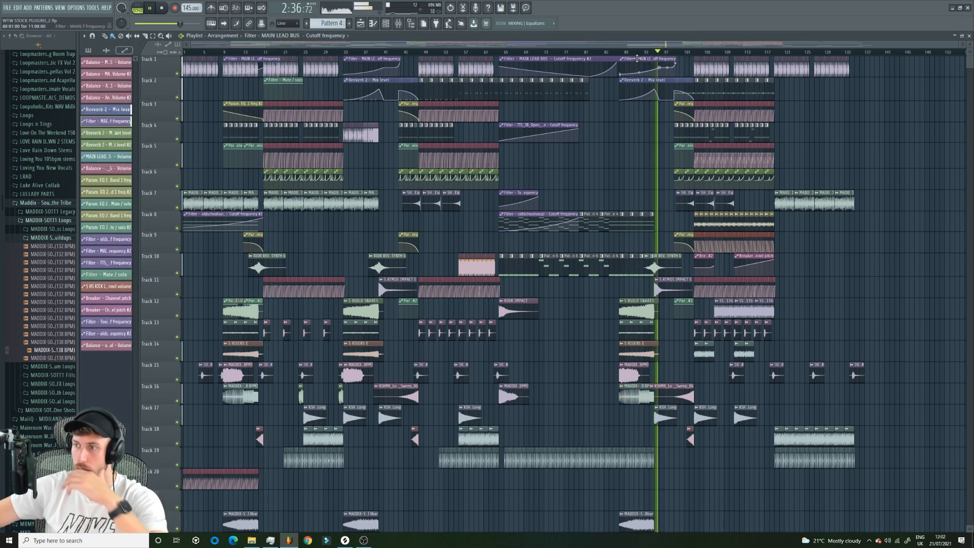
pyautogui.click(619, 400)
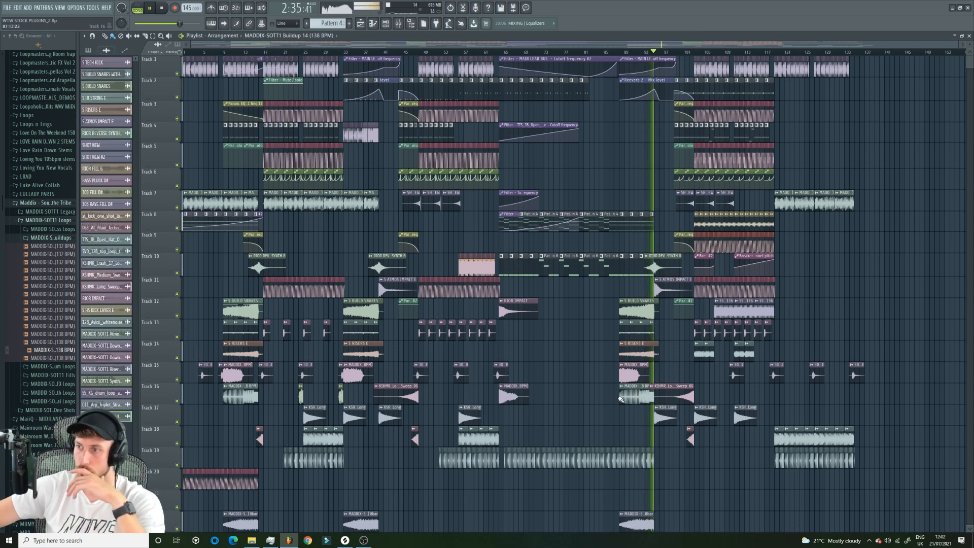
# - Select both Buildup 14 clips, move them from Track 16 down to the empty track below Track 20, and restart playback
pyautogui.rightClick(620, 399)
pyautogui.click(631, 458)
pyautogui.hotkey('shift', 'Down')
pyautogui.hotkey('shift', 'Down')
pyautogui.hotkey('shift', 'Down')
pyautogui.hotkey('shift', 'Down')
pyautogui.hotkey('shift', 'Up')
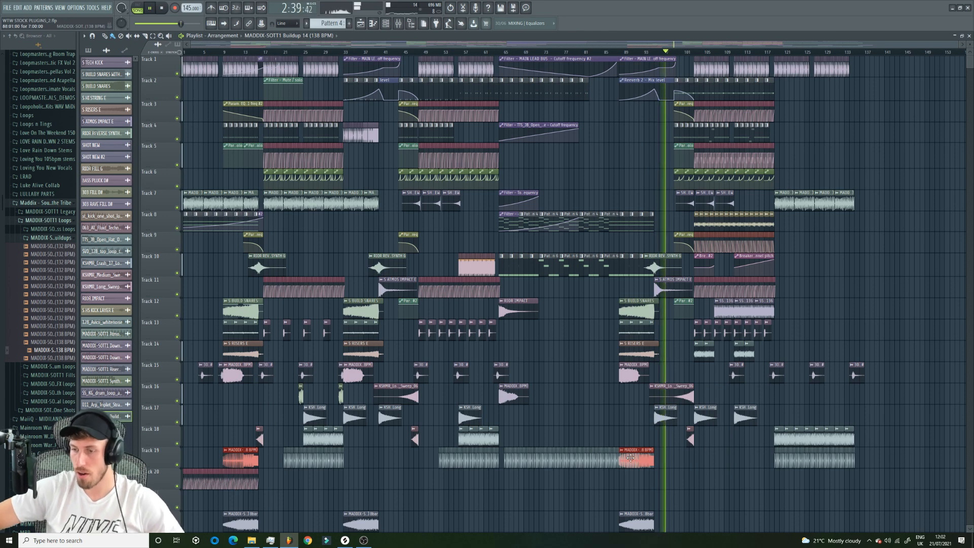
pyautogui.hotkey('shift', 'Down')
pyautogui.hotkey('shift', 'Down')
pyautogui.press('space')
pyautogui.press('space')
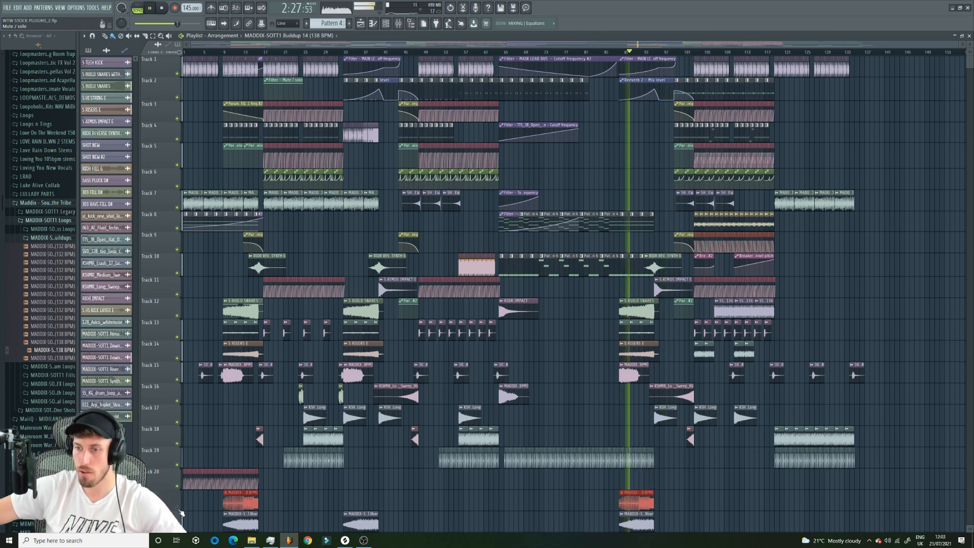
# - Deselect the moved clips and place another Buildup 14 clip at bar 33 on the track below Track 20
pyautogui.keyDown('ctrl'); pyautogui.click(618, 500); pyautogui.keyUp('ctrl')
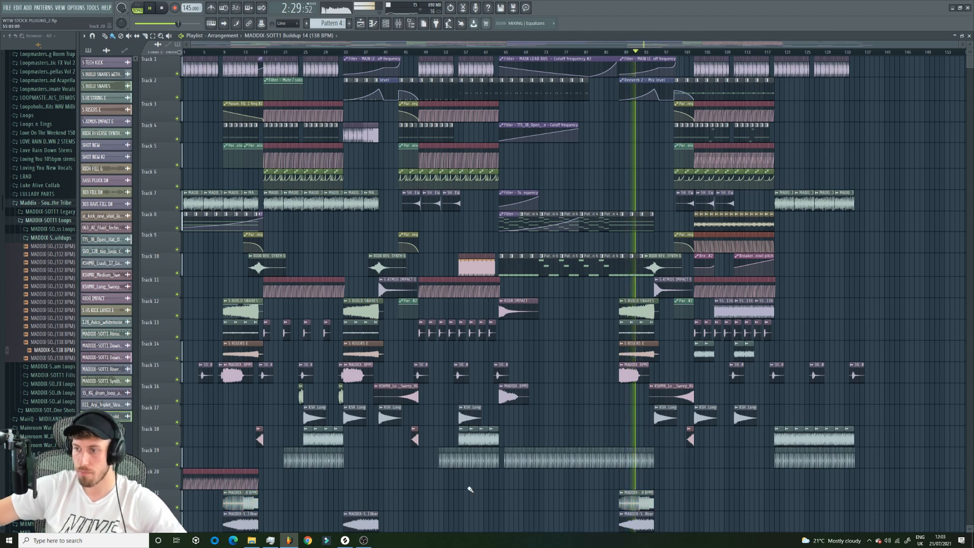
pyautogui.click(346, 53)
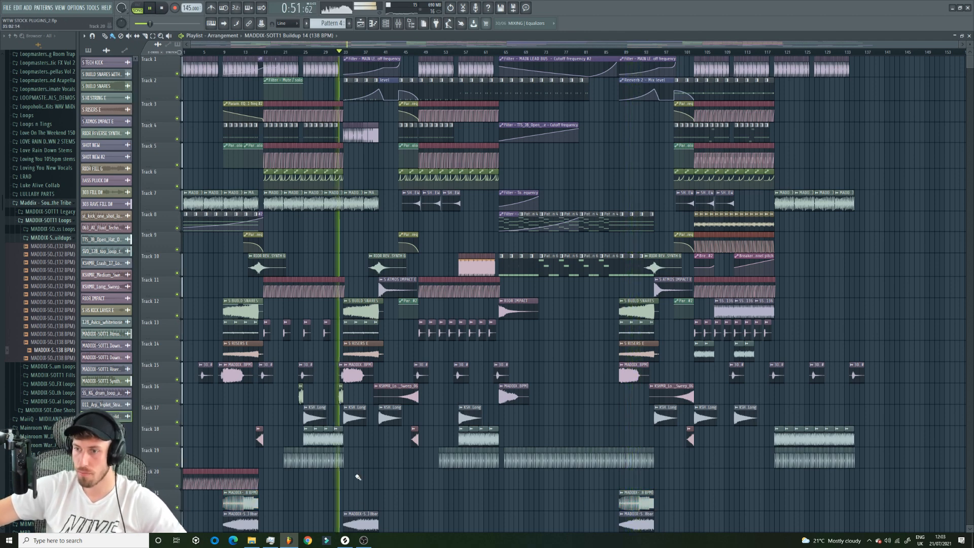
pyautogui.keyDown('ctrl'); pyautogui.click(373, 500); pyautogui.keyUp('ctrl')
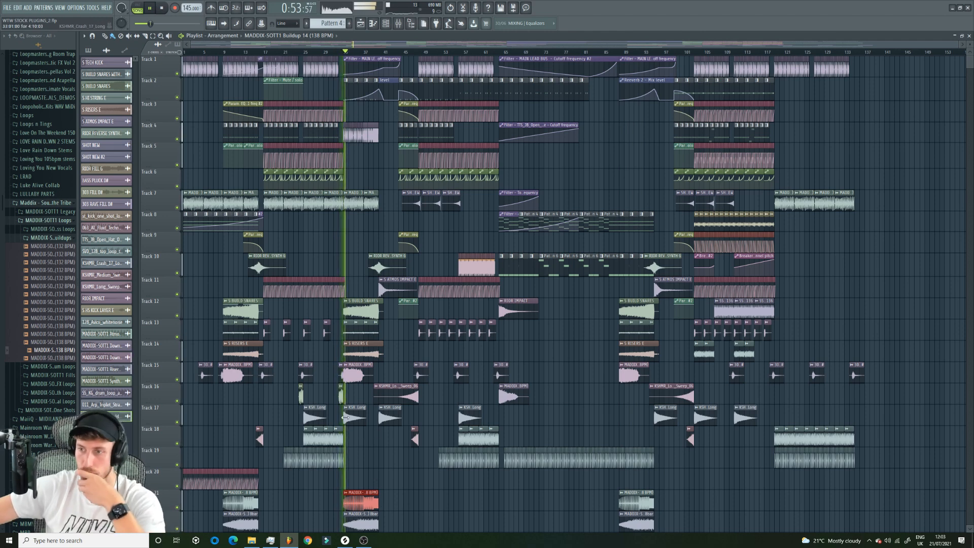
# - Route the MADDIX-SOTT1 Synth Loop 15 Fmaj (132 BPM) sample on Track 16 to mixer track 14
pyautogui.doubleClick(342, 396)
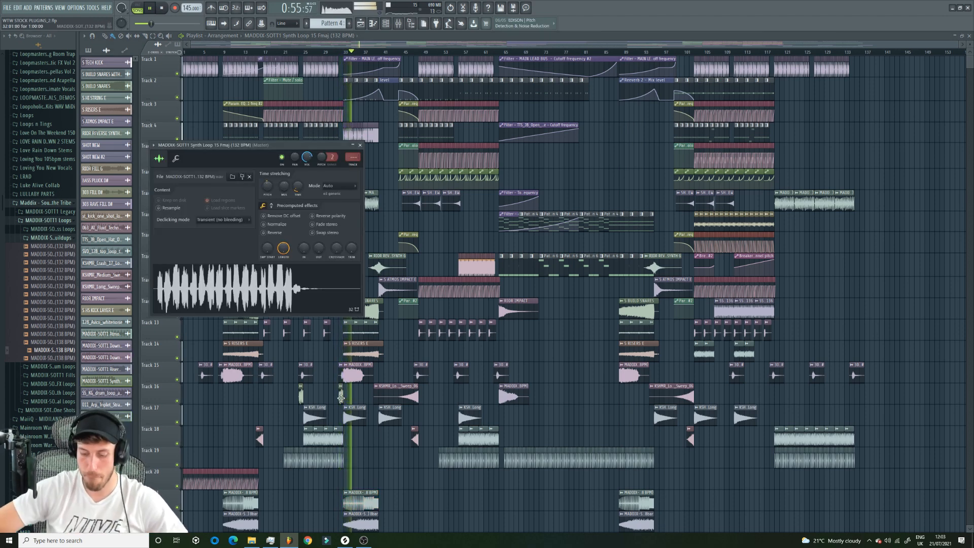
pyautogui.hotkey('ctrl', 'l')
pyautogui.click(148, 105)
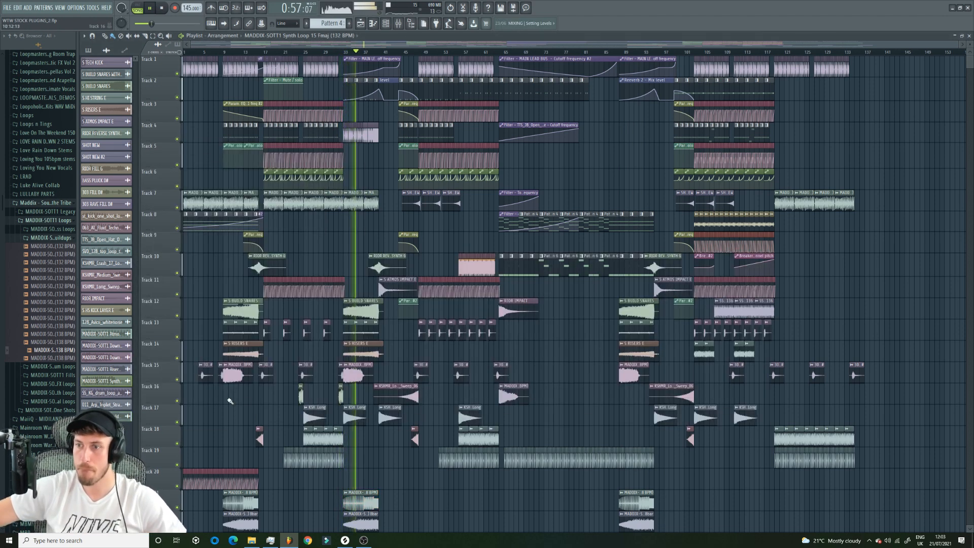
# - Play from about bar 24 to hear the synth loop fill, stop playback, and solo Track 16
pyautogui.rightClick(174, 398)
pyautogui.click(299, 54)
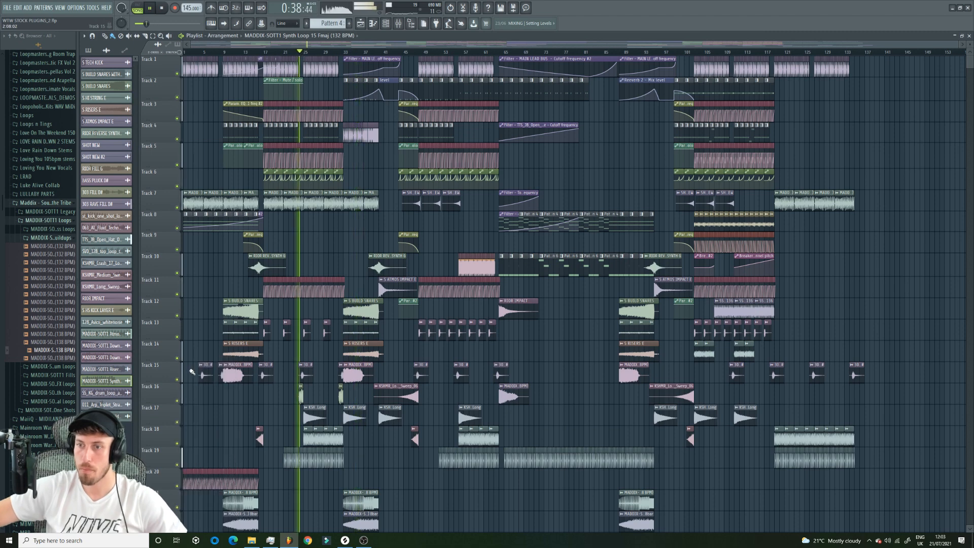
pyautogui.rightClick(177, 422)
pyautogui.press('space')
pyautogui.rightClick(178, 401)
# - Add Fruity Reeverb 2 to slot 6 of the synth loop's mixer track and close the open windows
pyautogui.doubleClick(300, 396)
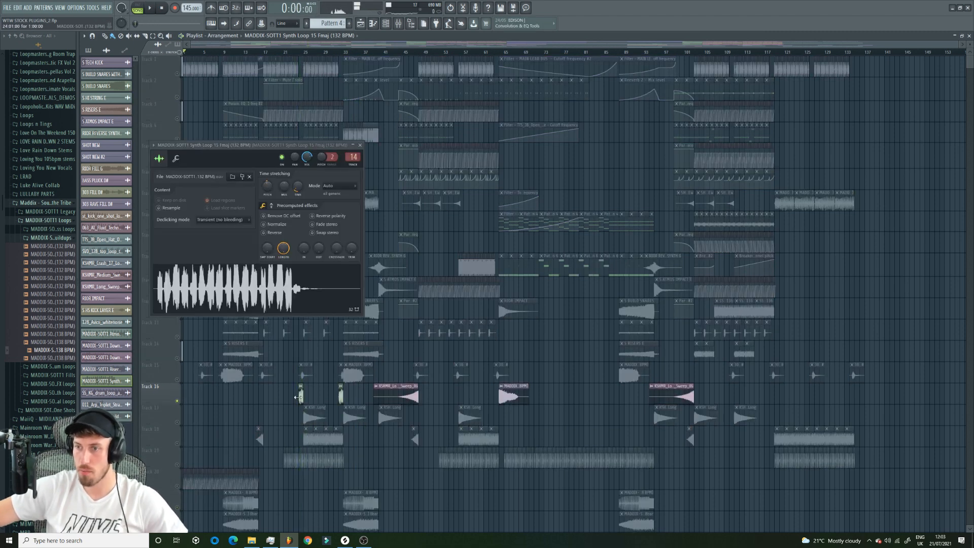
pyautogui.click(398, 23)
pyautogui.click(720, 312)
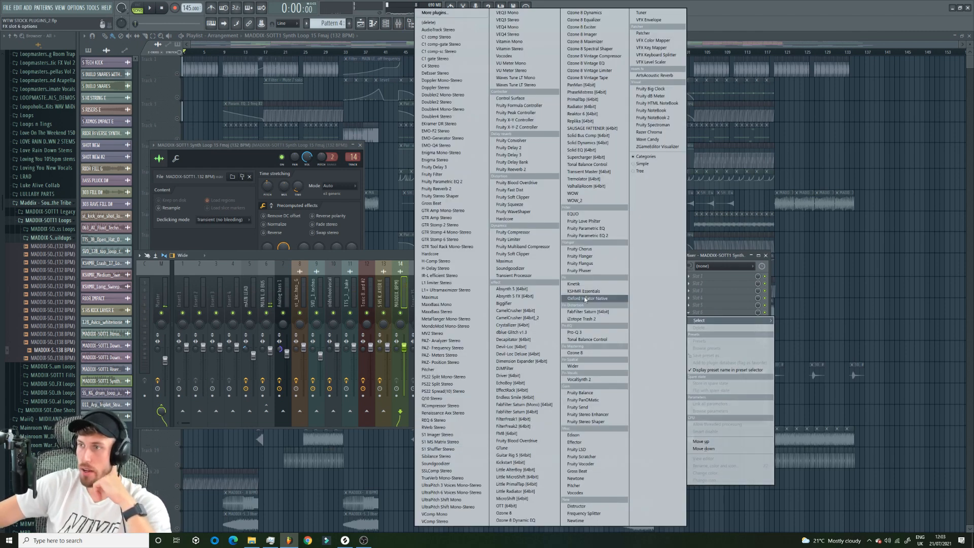
pyautogui.click(522, 170)
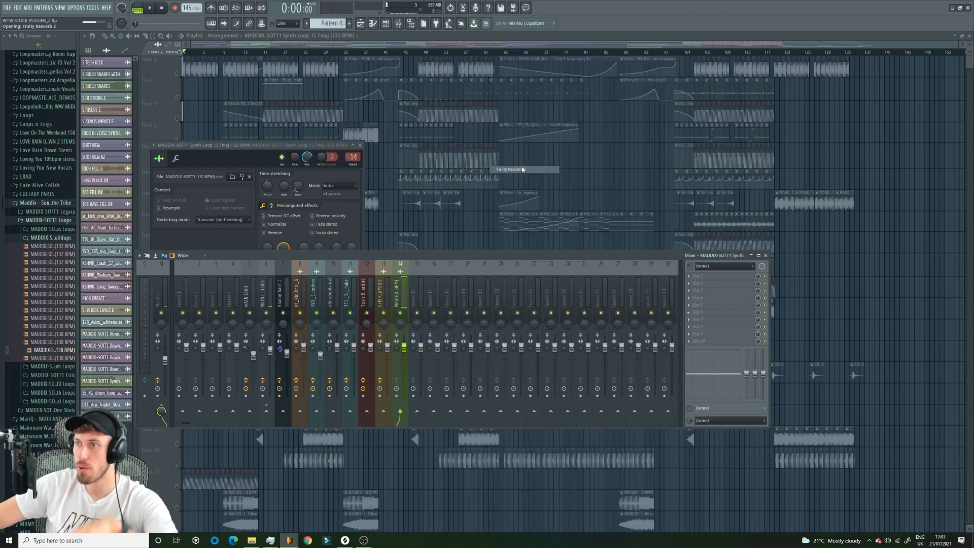
pyautogui.press('F12')
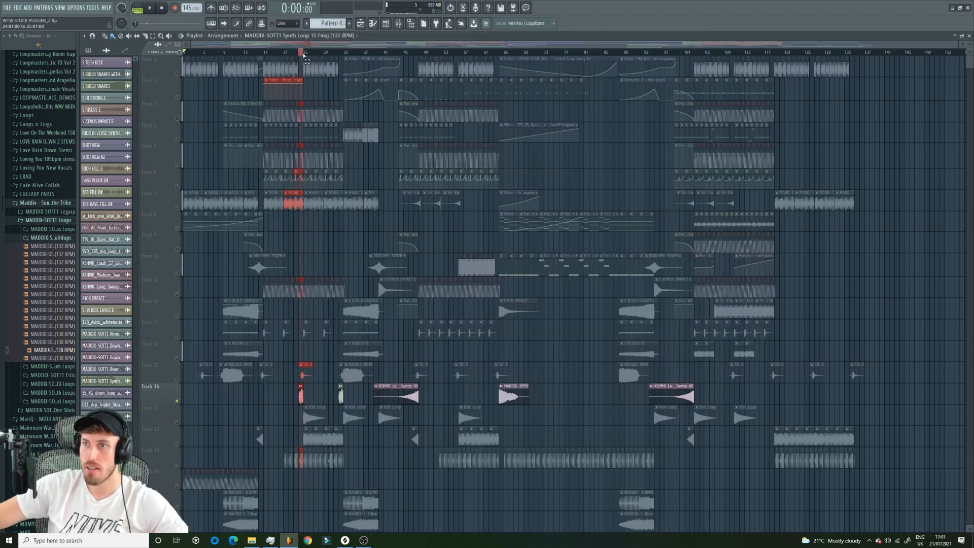
# - Play bar 24 with Track 16 soloed, open the Fruity Reeverb 2 settings, and replay the bar in the full mix
pyautogui.press('space')
pyautogui.click(399, 24)
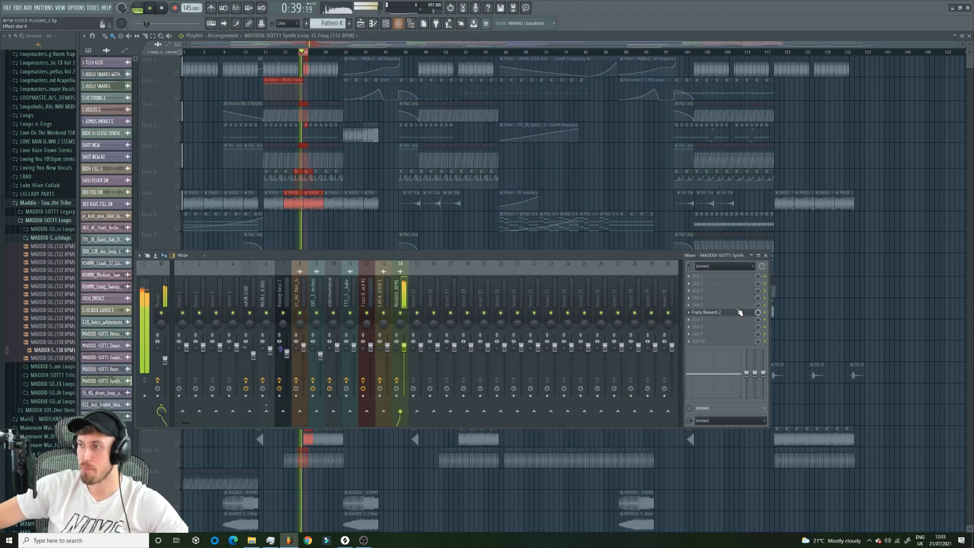
pyautogui.click(732, 312)
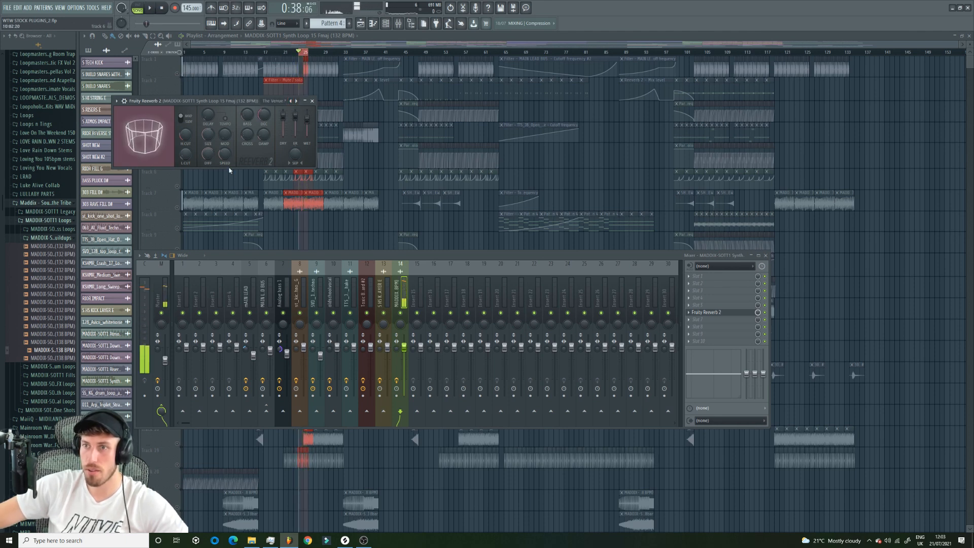
pyautogui.click(178, 78)
pyautogui.press('space')
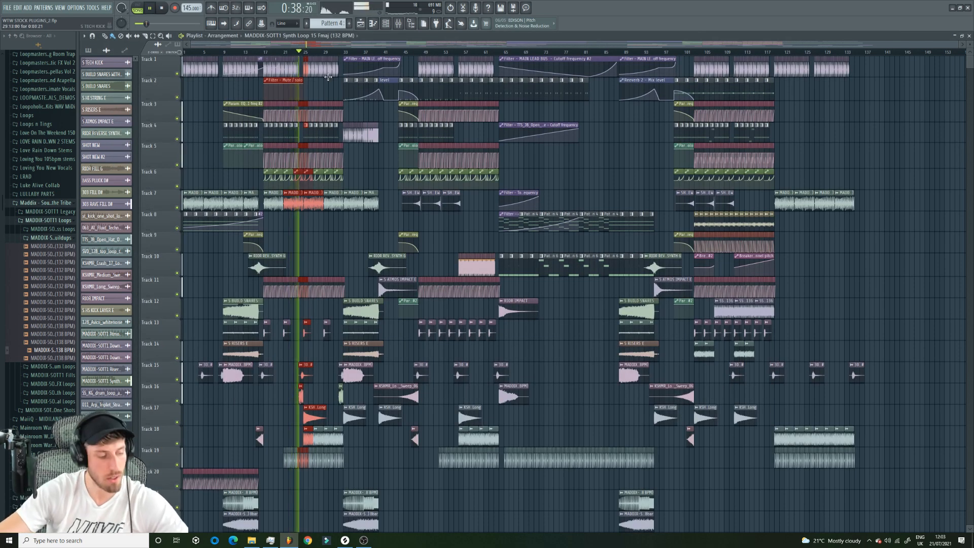
# - Reopen the synth loop's Fruity Reeverb 2 from the mixer to check the reverb against the full mix
pyautogui.click(399, 23)
pyautogui.click(748, 315)
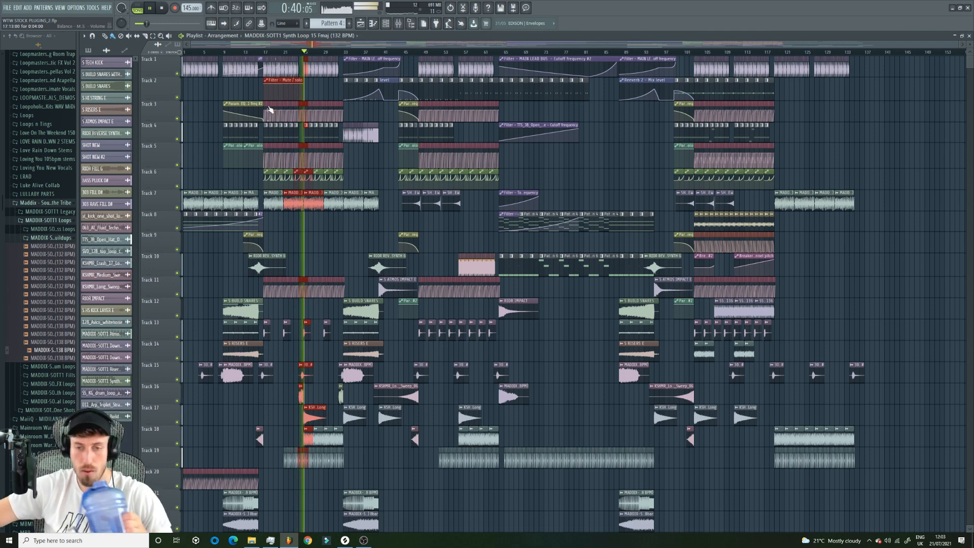
pyautogui.click(399, 24)
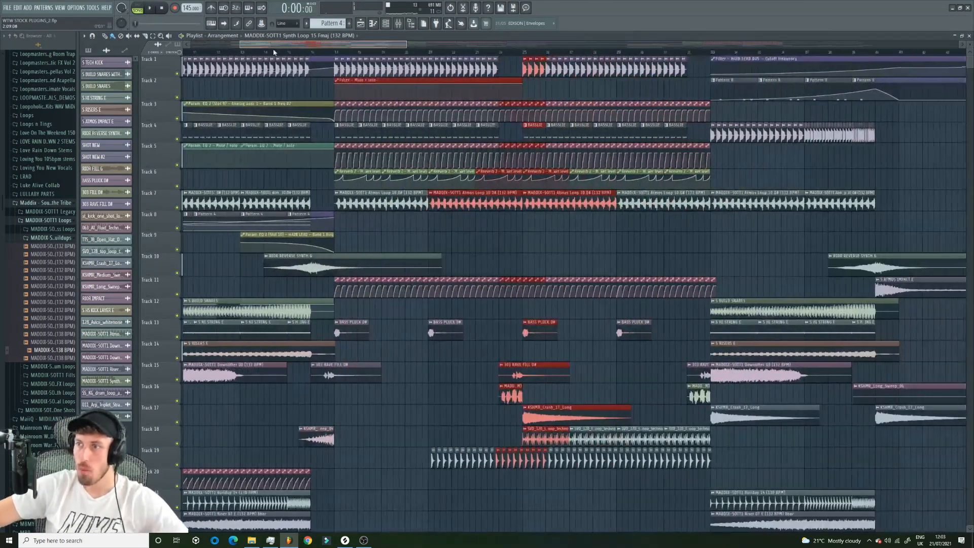
# - Audition the KSHMR Vol 2 synth shots and place KSHMR Synth Shot 09 on Track 21 near the end of bar 17
pyautogui.moveTo(273, 53); pyautogui.dragTo(305, 52)
pyautogui.moveTo(425, 45); pyautogui.dragTo(368, 44)
pyautogui.scroll(-5, 265, 387)
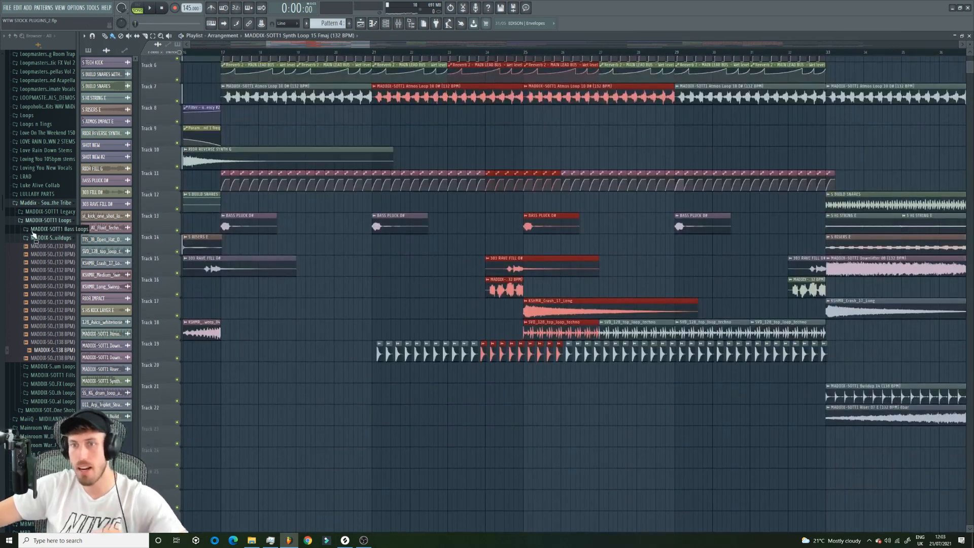
pyautogui.scroll(10, 3, 203)
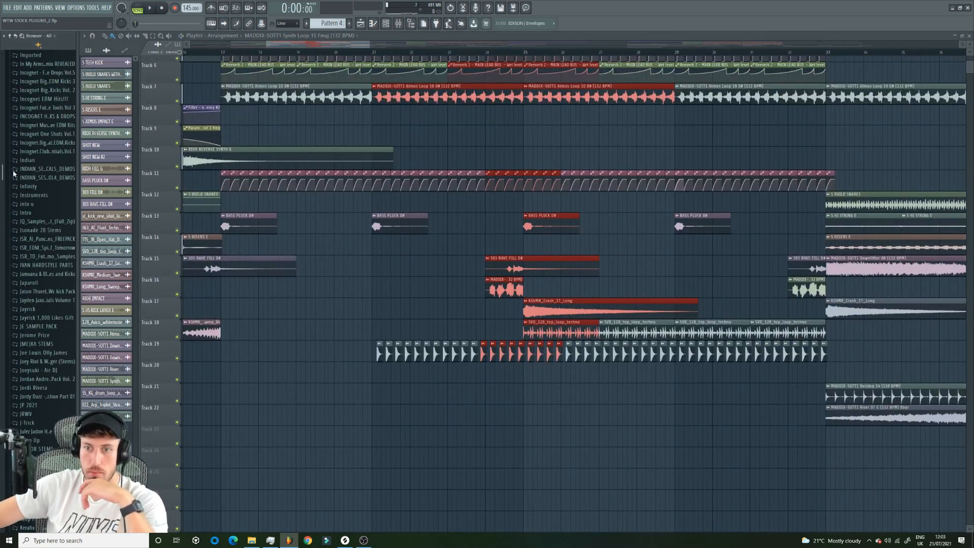
pyautogui.scroll(-4, 37, 371)
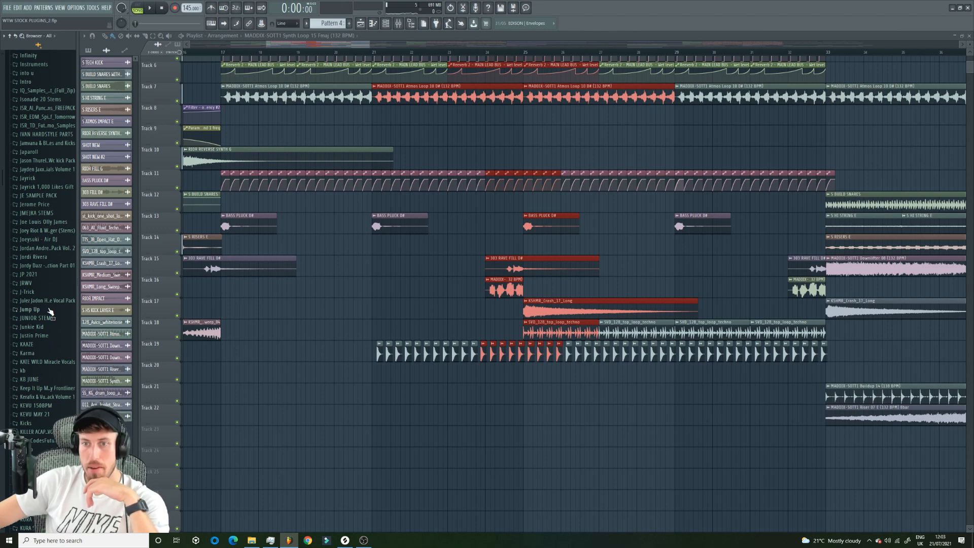
pyautogui.scroll(-1, 43, 218)
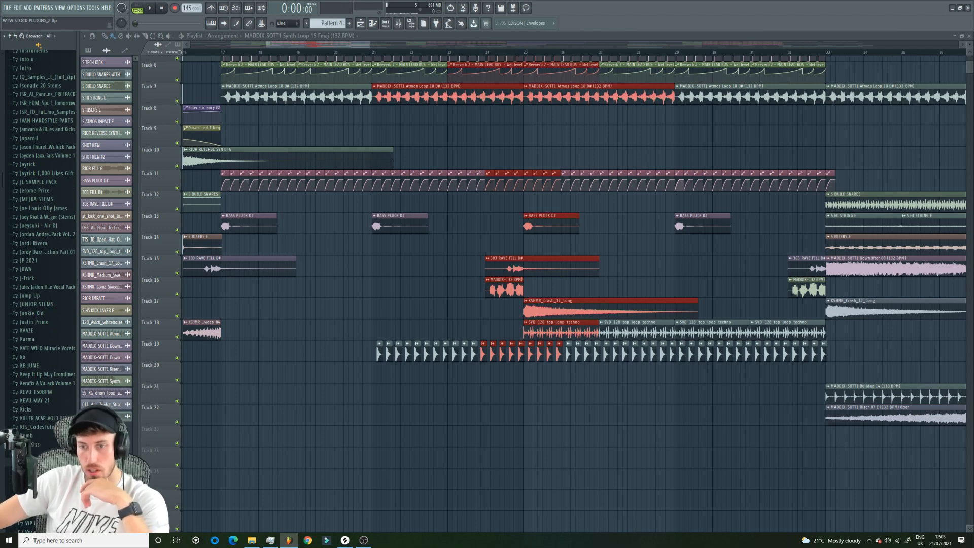
pyautogui.scroll(-1, 43, 231)
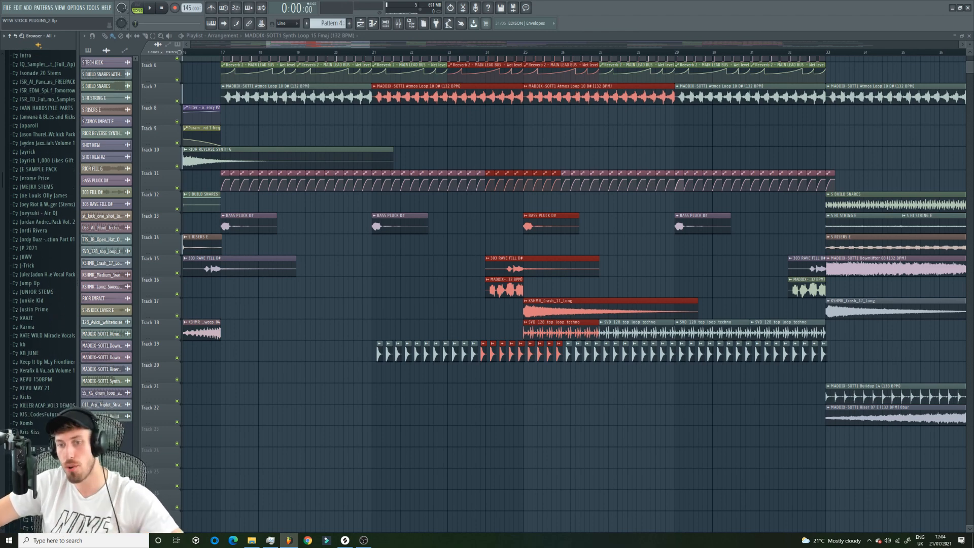
pyautogui.scroll(-10, 57, 401)
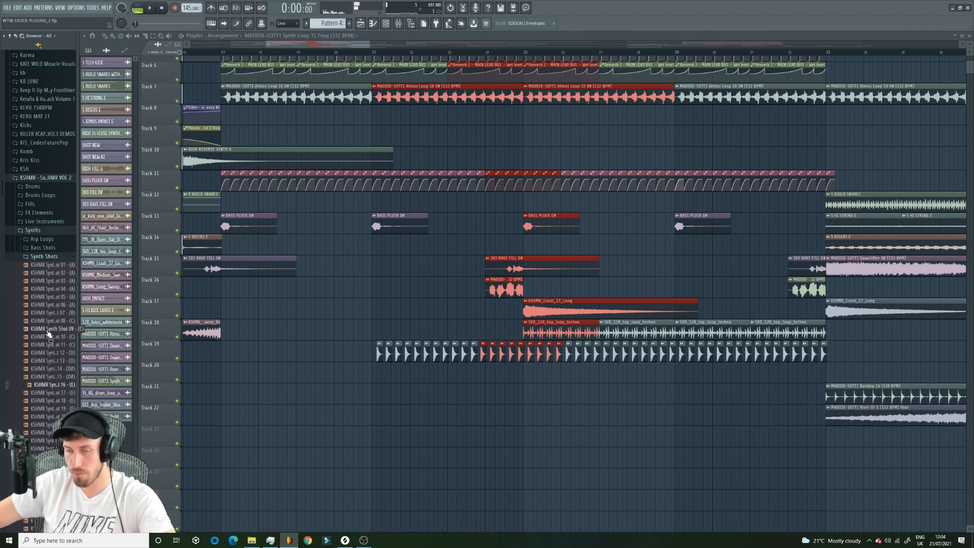
pyautogui.click(64, 313)
pyautogui.click(65, 328)
pyautogui.moveTo(165, 369); pyautogui.dragTo(254, 397)
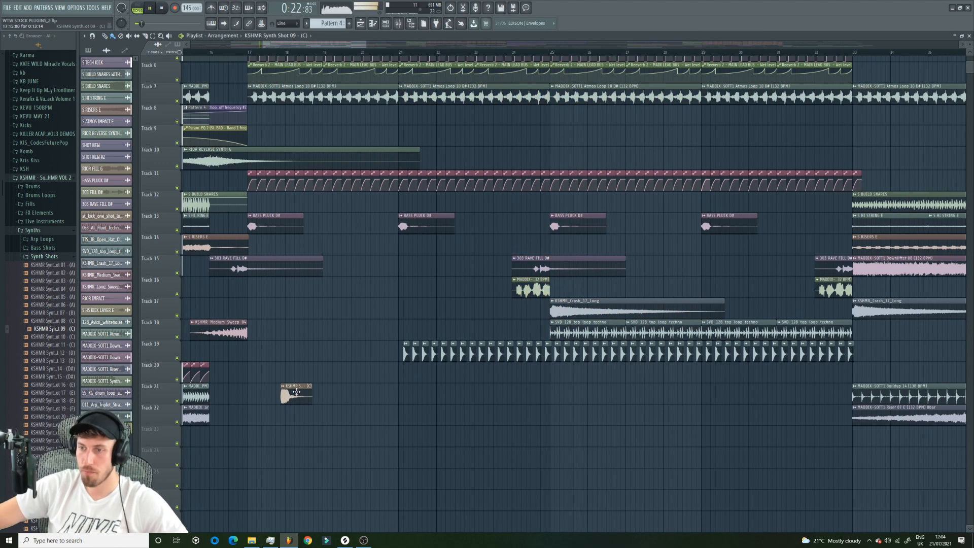
# - Lower Synth Shot 09's pitch, set its channel volume to 58%, and place three clips late in bars 18, 20 and 22
pyautogui.doubleClick(297, 392)
pyautogui.moveTo(249, 166); pyautogui.dragTo(250, 201)
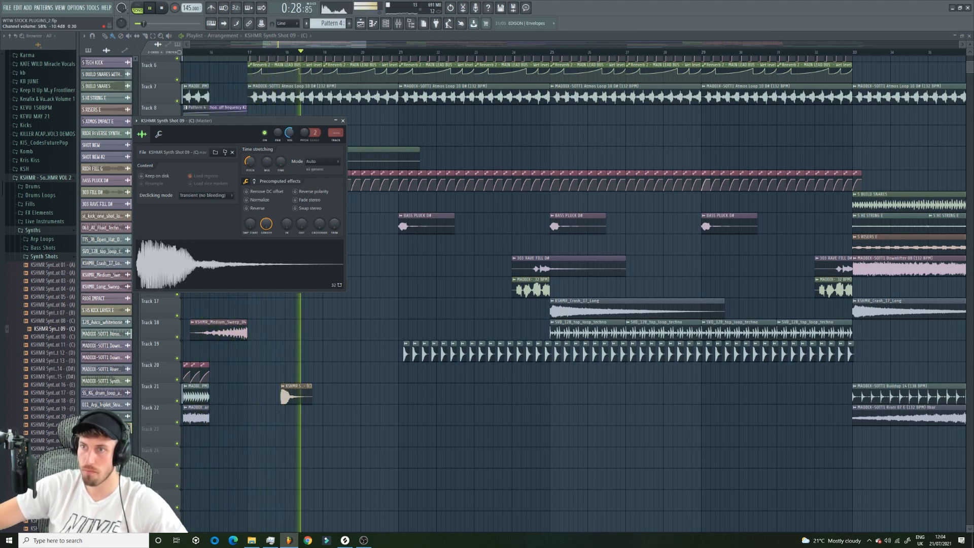
pyautogui.click(301, 393)
pyautogui.click(360, 395)
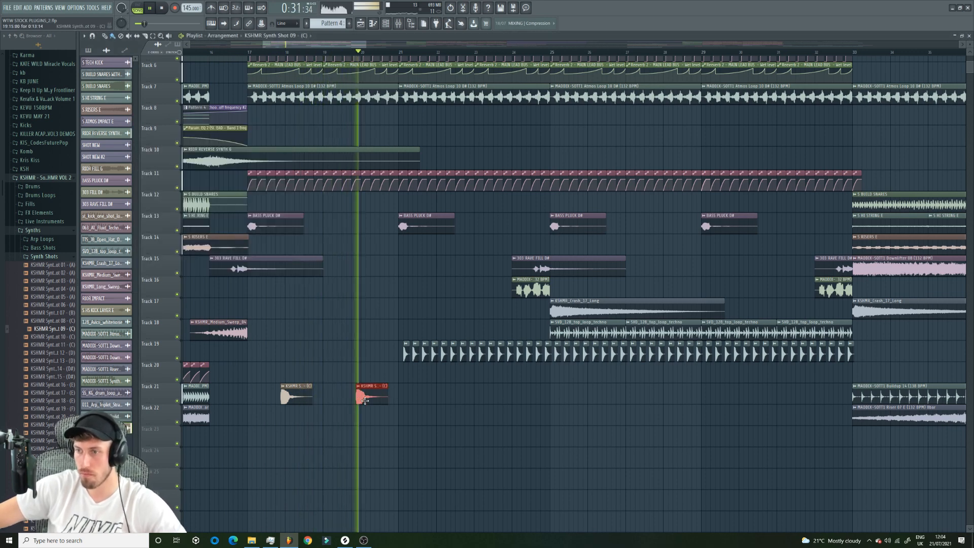
pyautogui.click(472, 400)
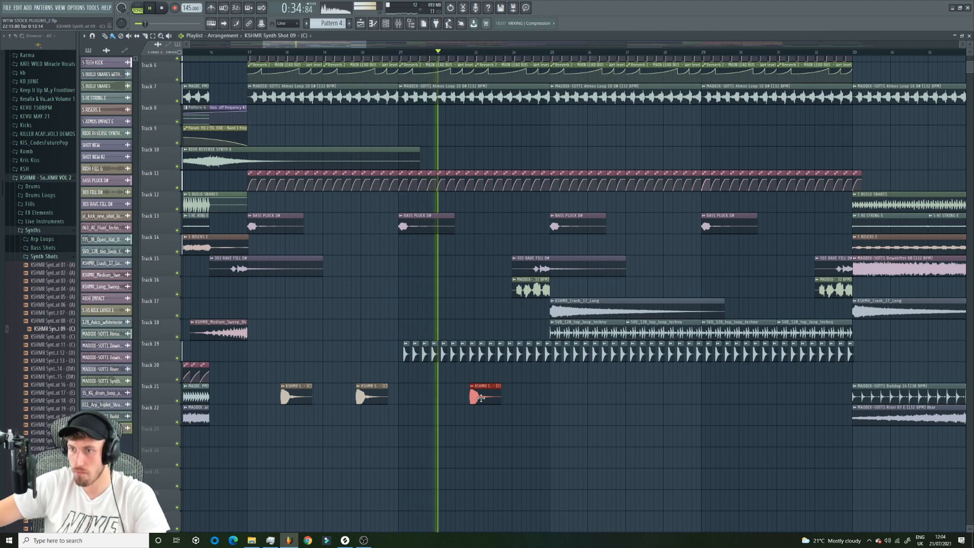
pyautogui.moveTo(306, 395); pyautogui.dragTo(343, 394)
pyautogui.press('space')
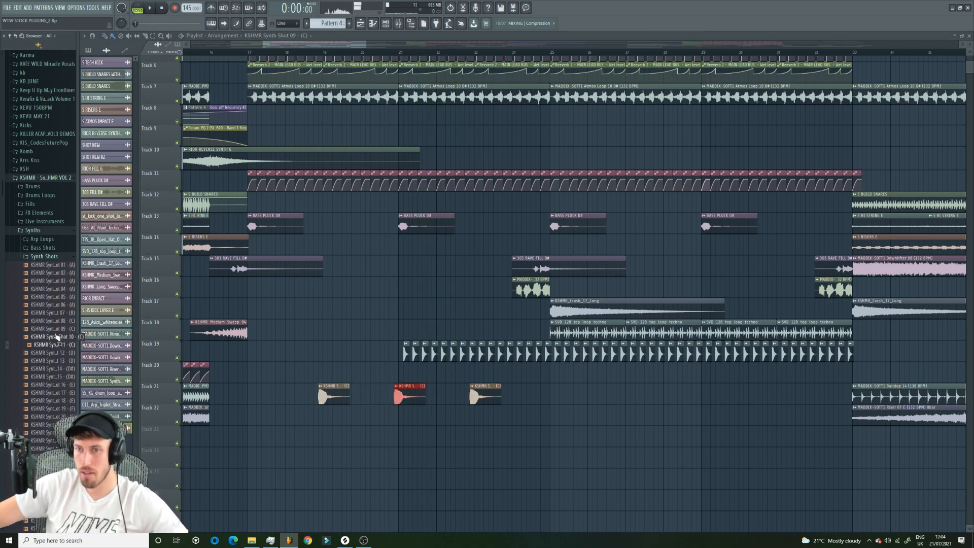
# - Replace the Track 21 shot sample with KSHMR Synth Shot 11 and route its channel to mixer track 15
pyautogui.moveTo(197, 376); pyautogui.dragTo(330, 398)
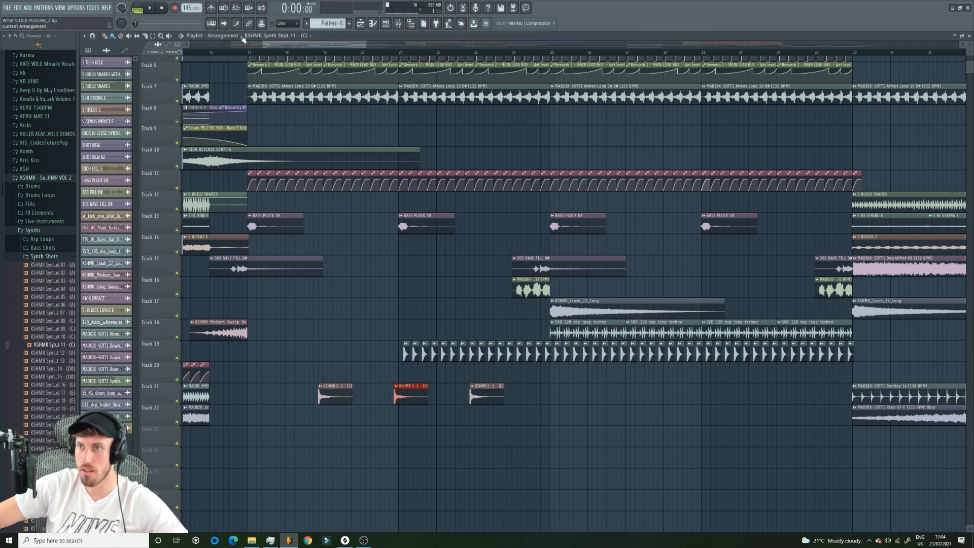
pyautogui.click(249, 59)
pyautogui.press('space')
pyautogui.doubleClick(335, 395)
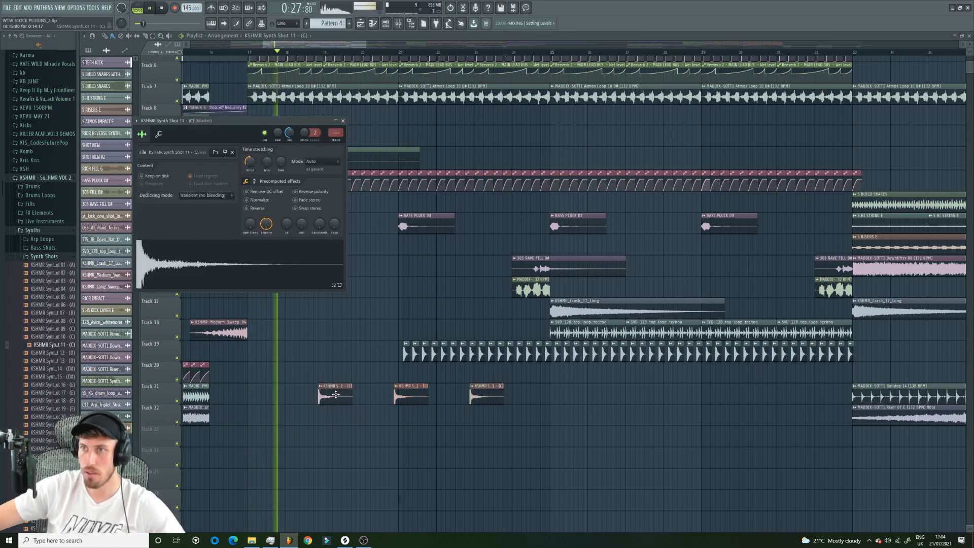
pyautogui.hotkey('ctrl', 'l')
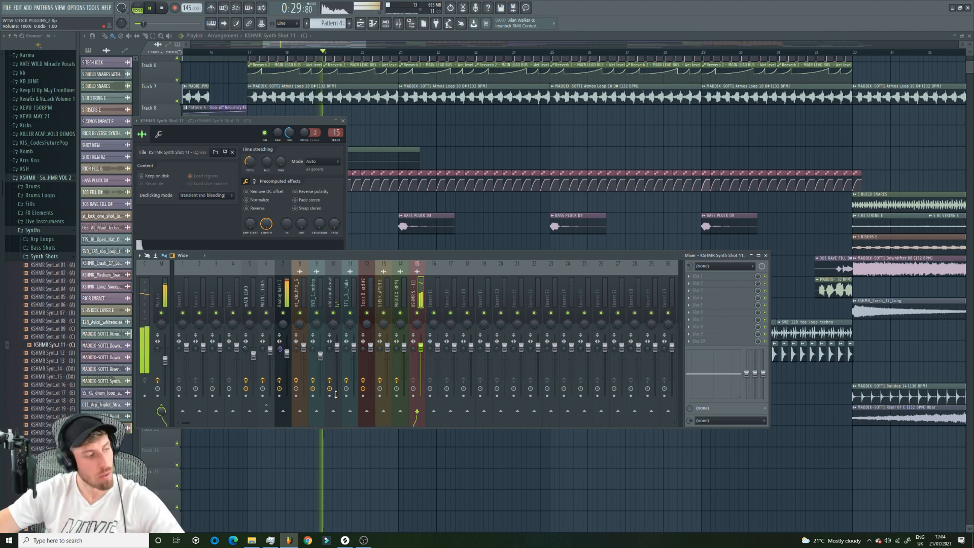
pyautogui.press('space')
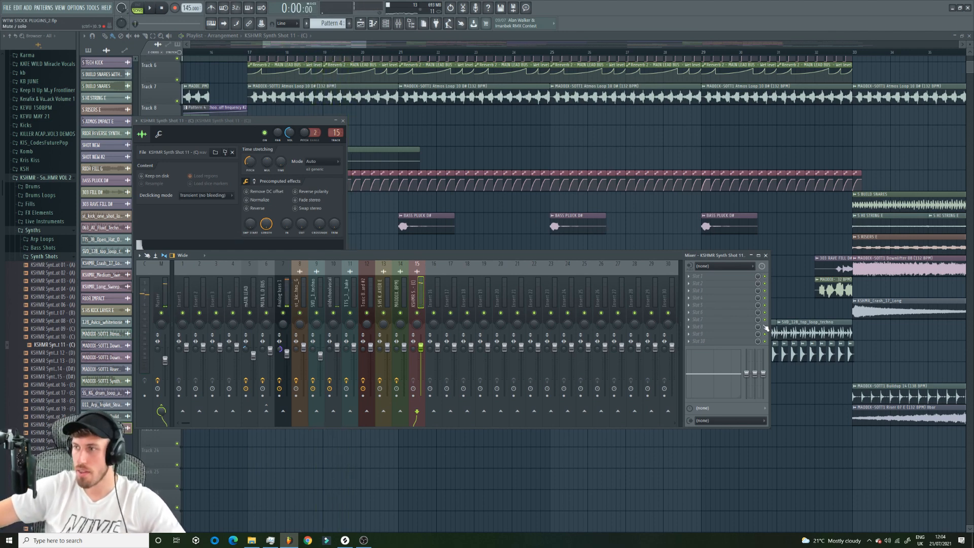
# - Route the synth shot channel to mixer track 5, solo Track 21, and play the shot
pyautogui.moveTo(337, 133); pyautogui.dragTo(336, 156)
pyautogui.click(271, 53)
pyautogui.press('space')
pyautogui.press('space')
pyautogui.rightClick(177, 401)
pyautogui.press('space')
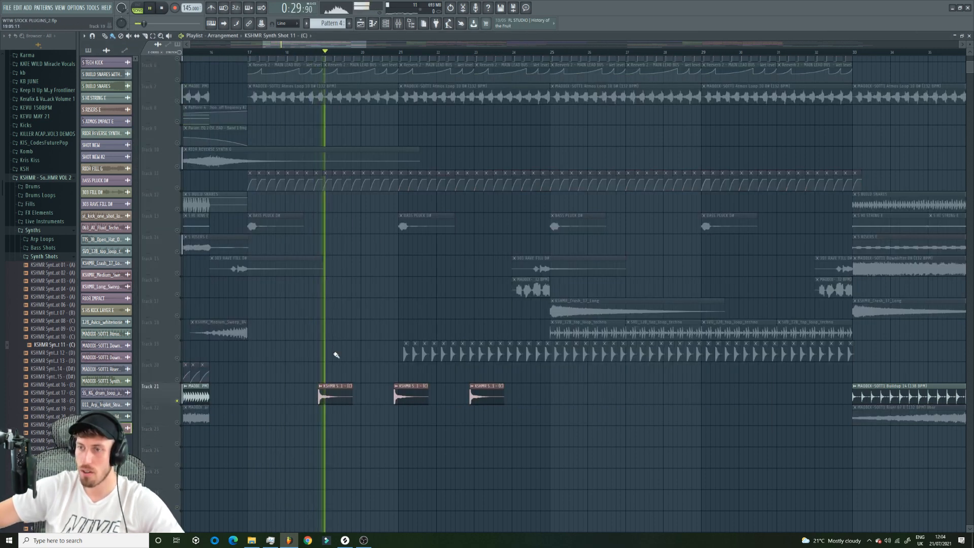
pyautogui.doubleClick(334, 396)
pyautogui.press('space')
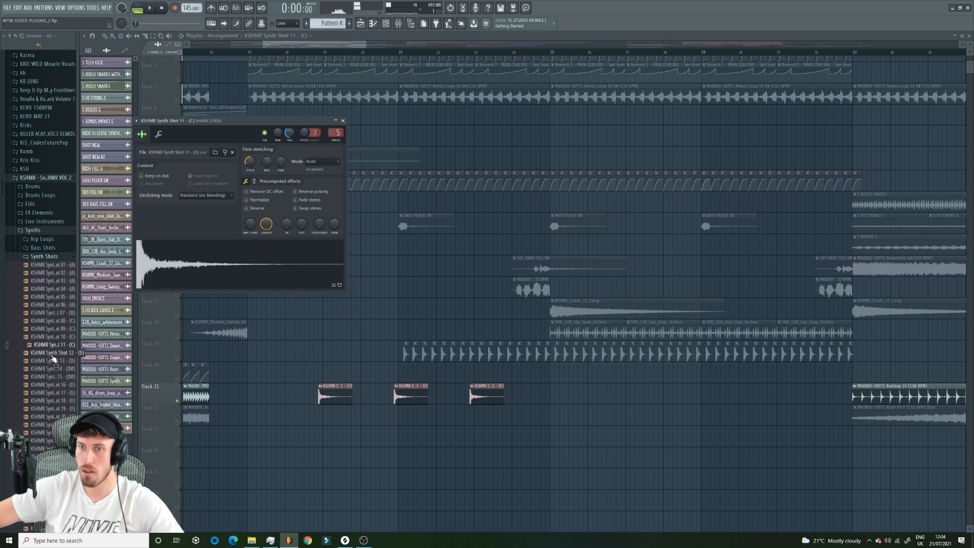
# - Switch the Track 21 shots back to KSHMR Synth Shot 09, play them soloed, and restore the full mix
pyautogui.moveTo(71, 345); pyautogui.dragTo(324, 397)
pyautogui.press('space')
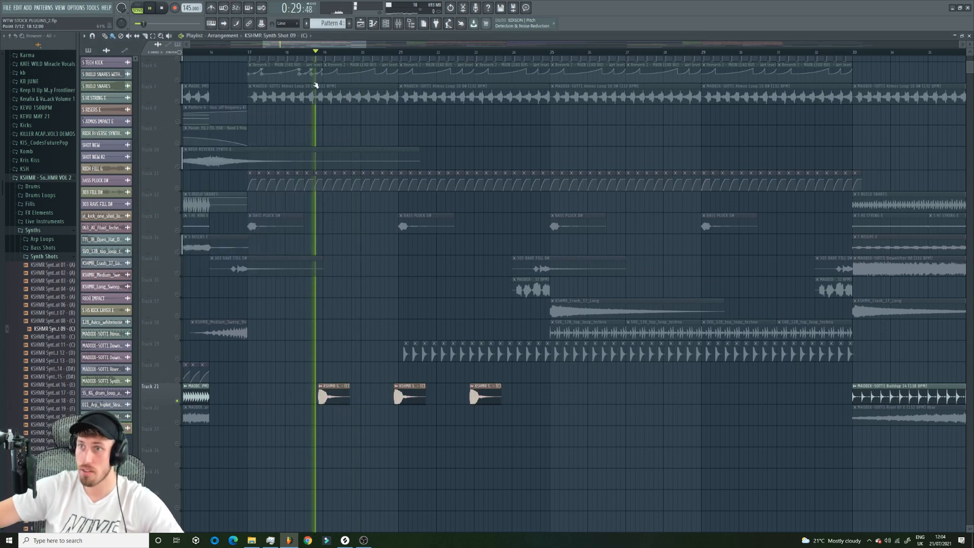
pyautogui.press('space')
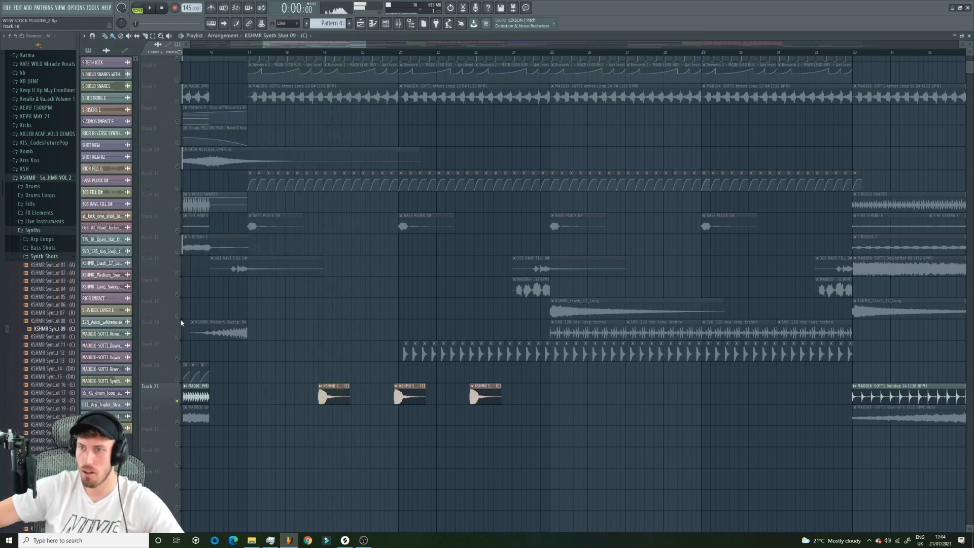
pyautogui.rightClick(177, 209)
pyautogui.rightClick(177, 209)
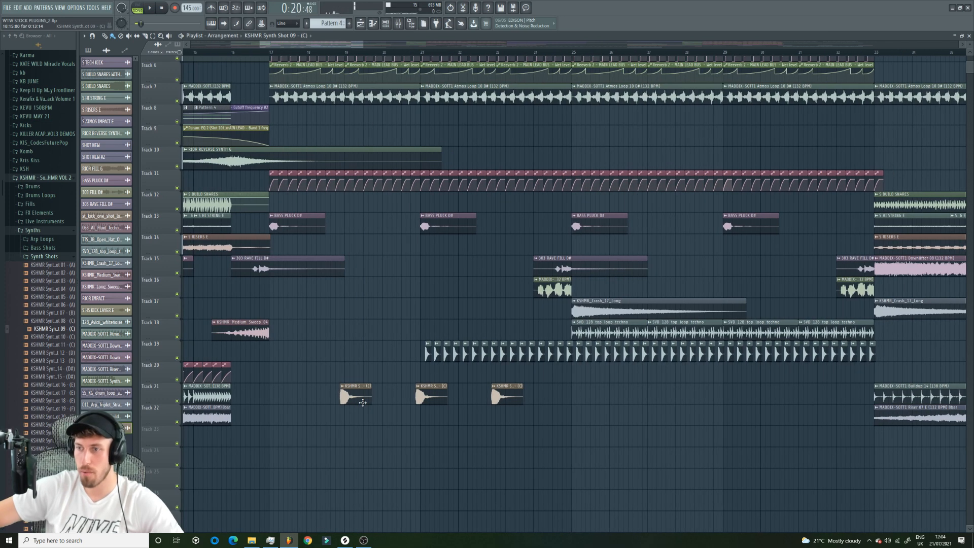
# - Play the drop from bar 17 and slightly lower KSHMR Synth Shot 09's channel volume
pyautogui.doubleClick(360, 400)
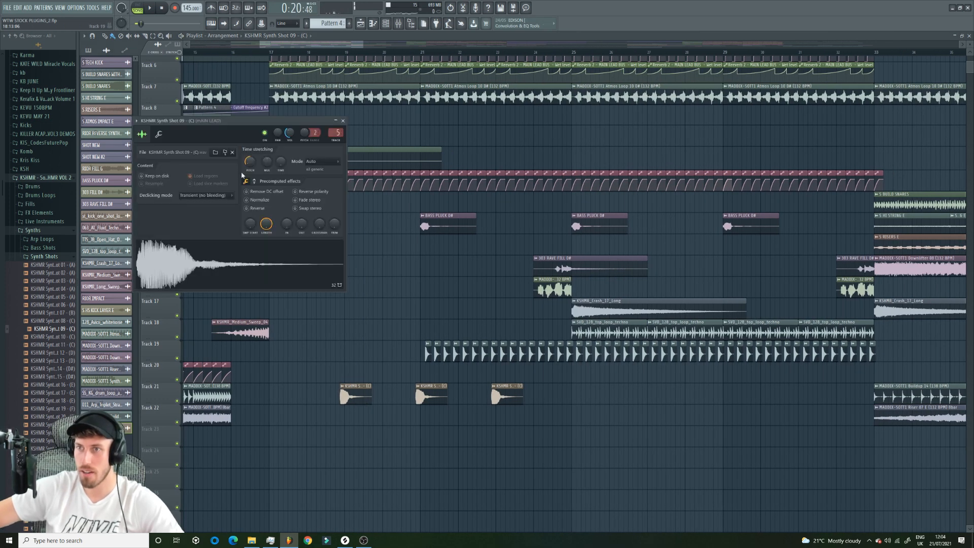
pyautogui.press('Escape')
pyautogui.moveTo(363, 46); pyautogui.dragTo(436, 47)
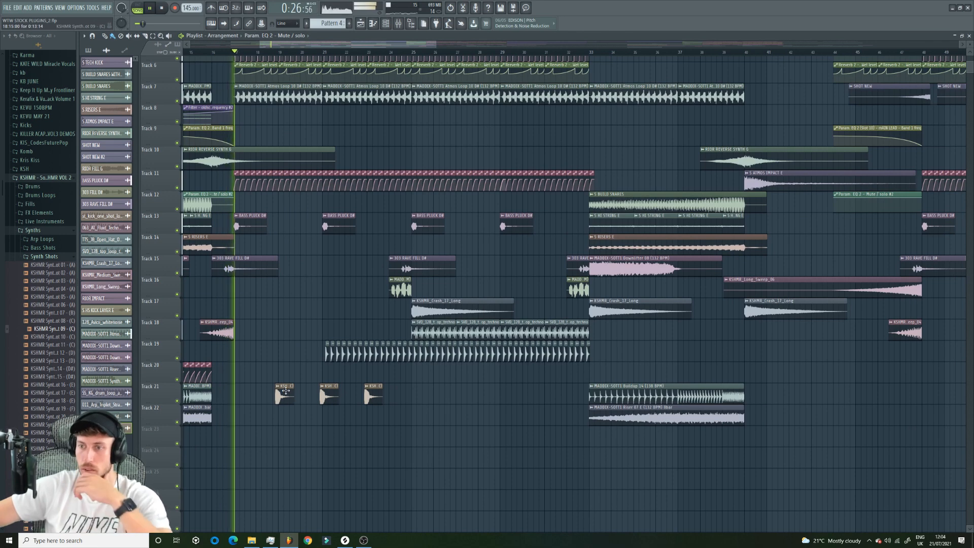
pyautogui.doubleClick(285, 395)
pyautogui.moveTo(289, 133); pyautogui.dragTo(289, 137)
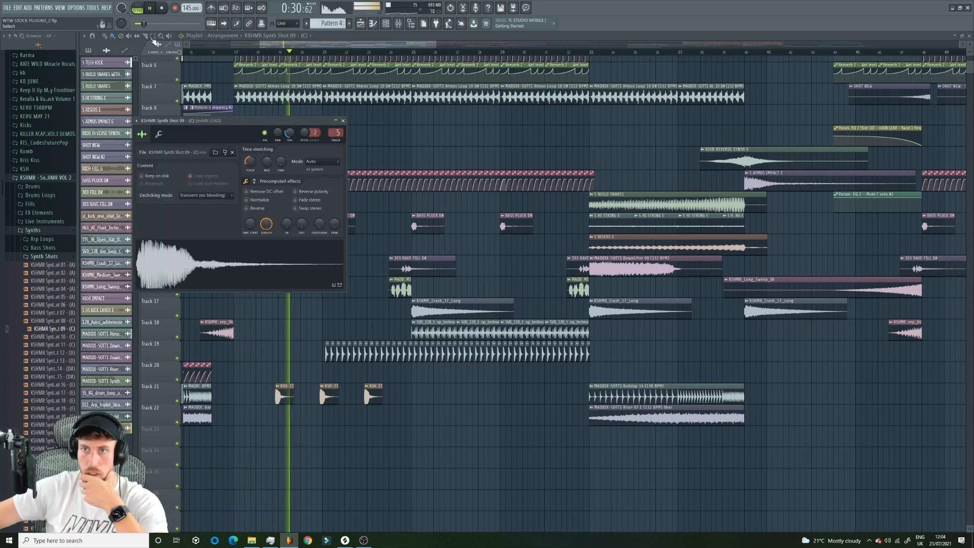
pyautogui.press('Escape')
# - Remove the bar 20 shot and duplicate the remaining pair so shots fall every four bars, late in bars 18, 22, 26 and 30
pyautogui.moveTo(351, 398); pyautogui.dragTo(379, 399)
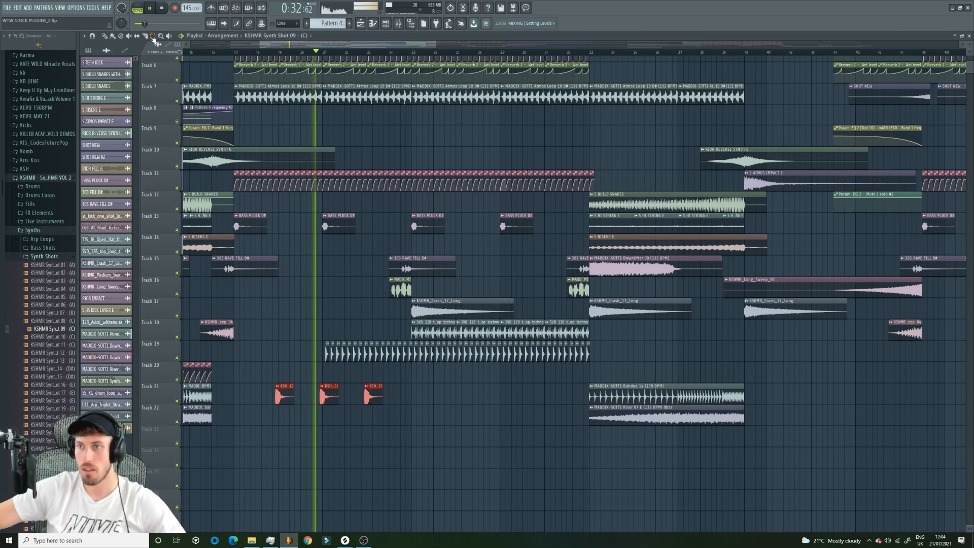
pyautogui.click(105, 36)
pyautogui.rightClick(324, 395)
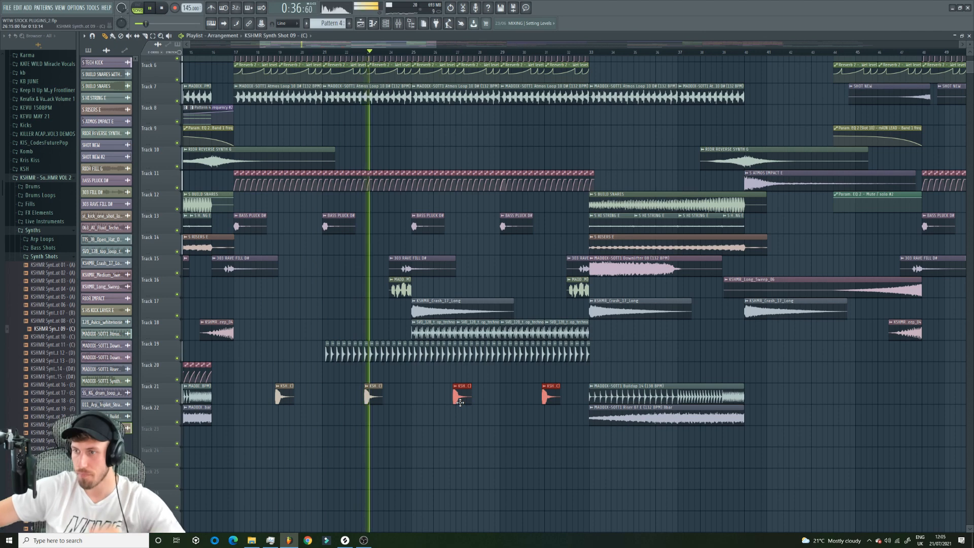
pyautogui.press('space')
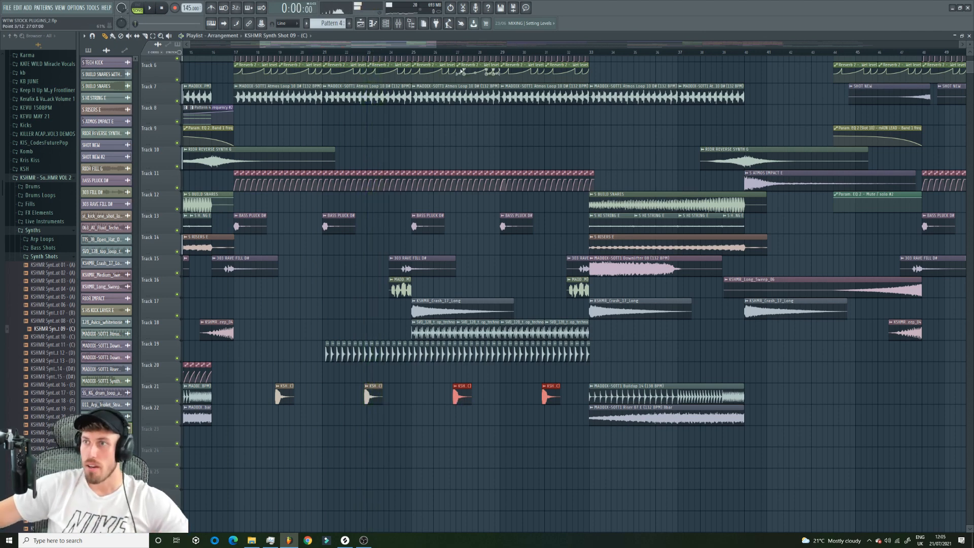
# - Pick the Reeverb 2 MAIN LEAD BUS Wet level #2 clip and clear the first drop's reverb automation from Track 6
pyautogui.scroll(-4, 439, 49)
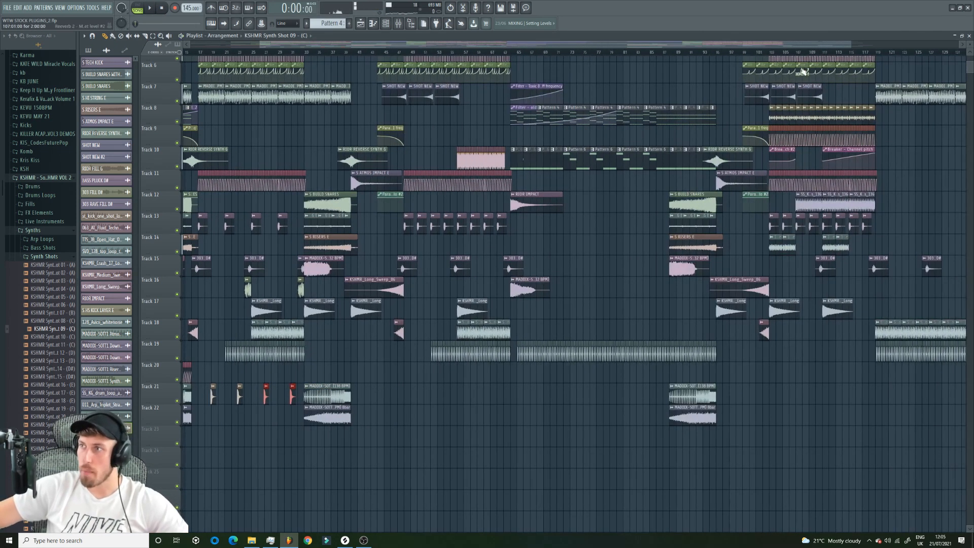
pyautogui.click(803, 68)
pyautogui.rightClick(198, 77)
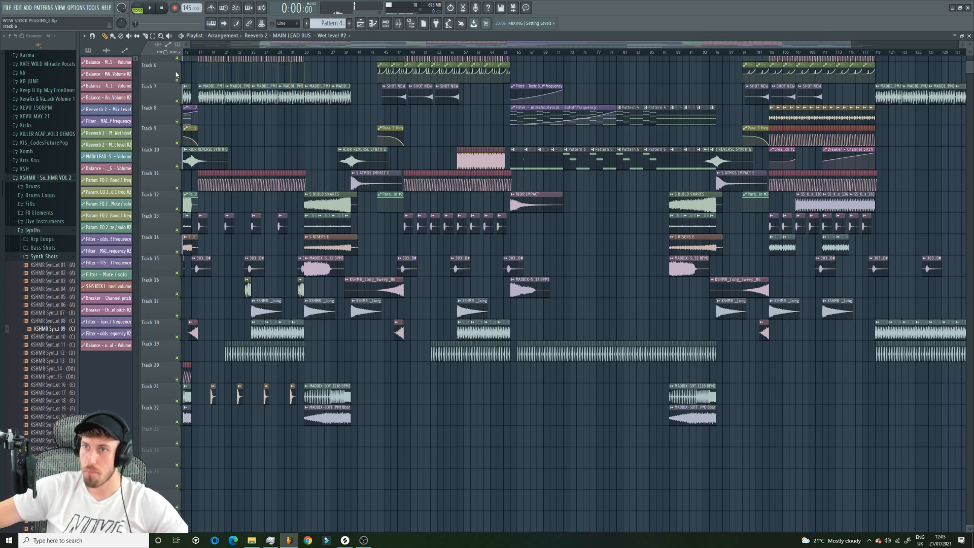
# - Paint two-bar Wet level #2 clips along Track 6 from bar 17 through bar 30 while the drop plays
pyautogui.press('space')
pyautogui.click(215, 73)
pyautogui.click(228, 73)
pyautogui.click(241, 73)
pyautogui.click(254, 73)
pyautogui.click(267, 74)
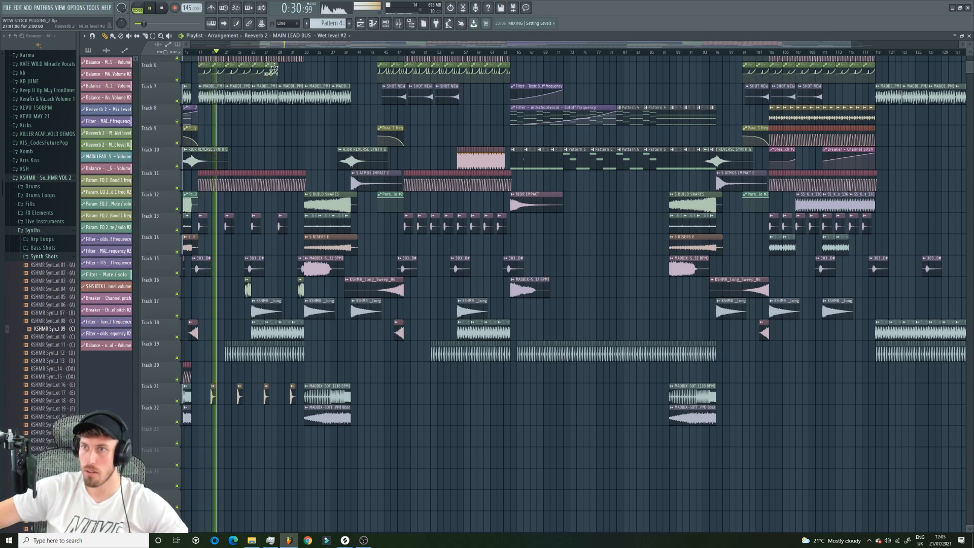
pyautogui.click(281, 74)
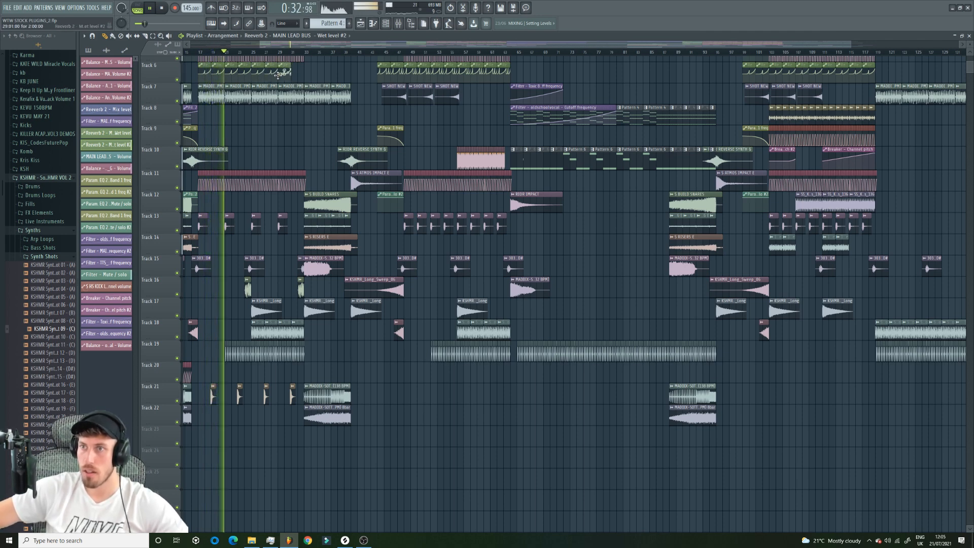
pyautogui.press('space')
# - Delete the Wet level #2 clips after the one at bar 17 and make that clip unique
pyautogui.rightClick(217, 73)
pyautogui.click(201, 67)
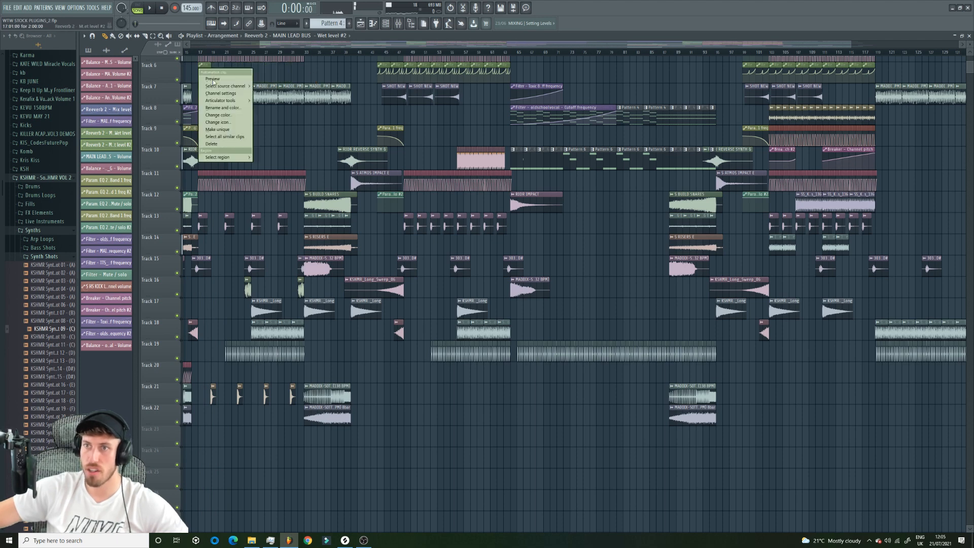
pyautogui.click(221, 129)
# - Shape the unique wet level clip into a four-bar rise and fall, repeat it through bar 32, and save the project
pyautogui.rightClick(205, 75)
pyautogui.click(218, 85)
pyautogui.rightClick(206, 72)
pyautogui.click(223, 82)
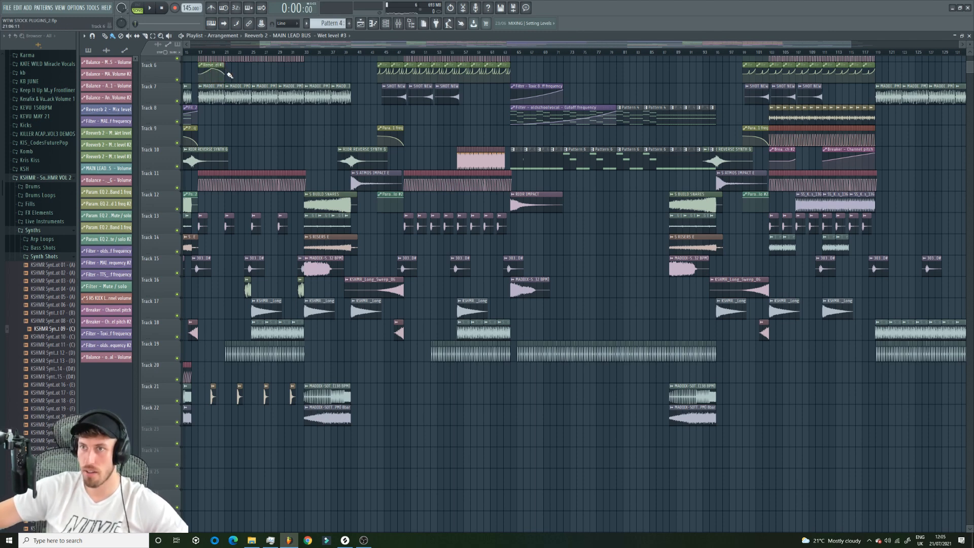
pyautogui.hotkey('ctrl', 's')
# - Play the first drop and set KSHMR Synth Shot 09's channel volume to 32%
pyautogui.press('space')
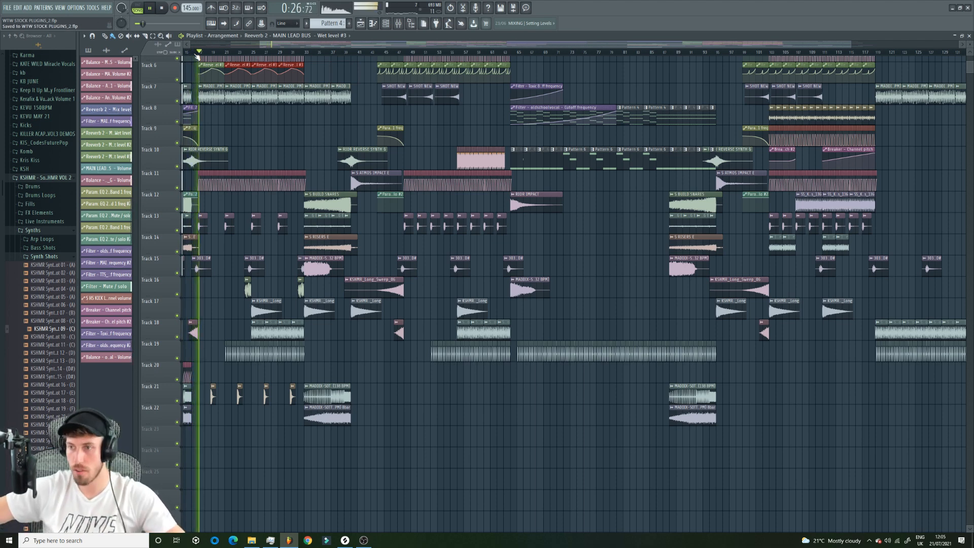
pyautogui.moveTo(259, 45); pyautogui.dragTo(39, 62)
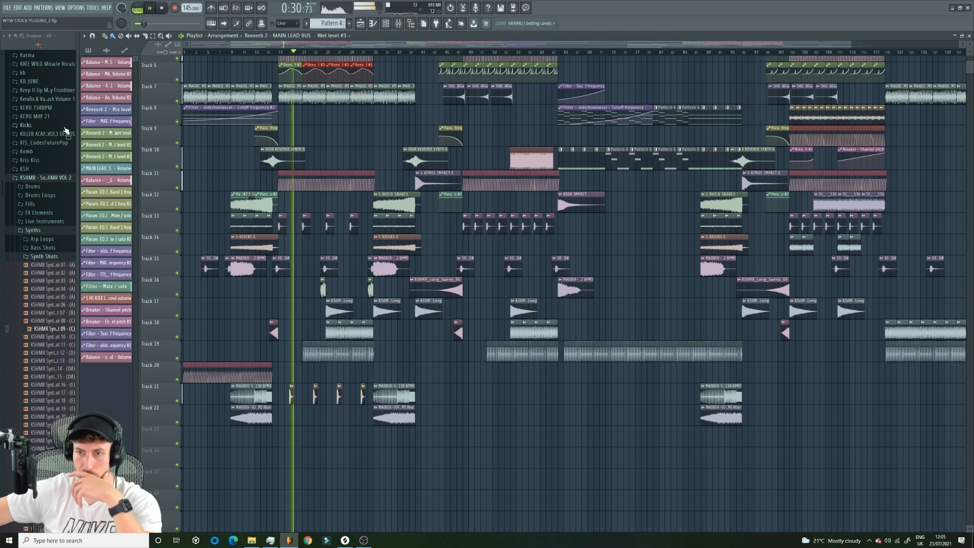
pyautogui.doubleClick(316, 396)
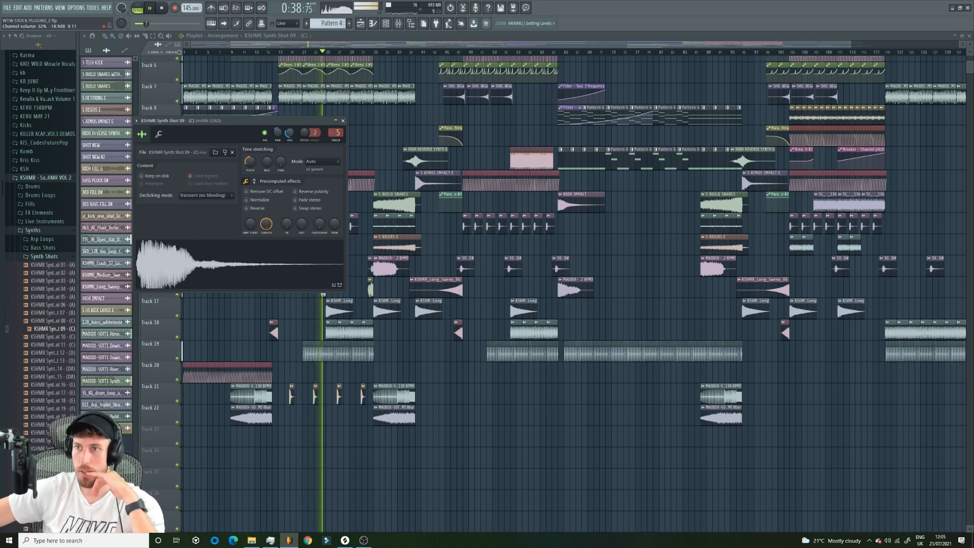
# - Play through the rest of the first drop and set KSHMR Synth Shot 09's channel volume to 25%
pyautogui.click(390, 48)
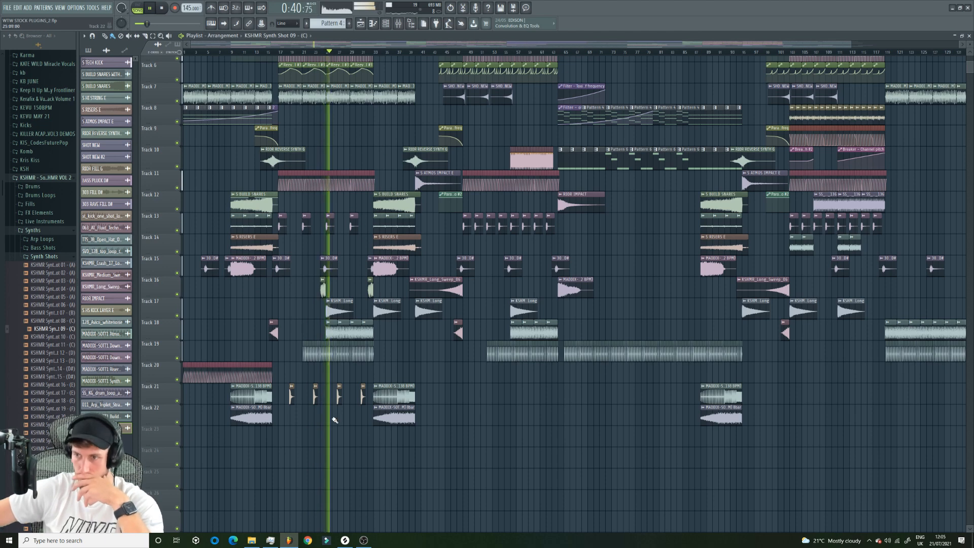
pyautogui.click(339, 398)
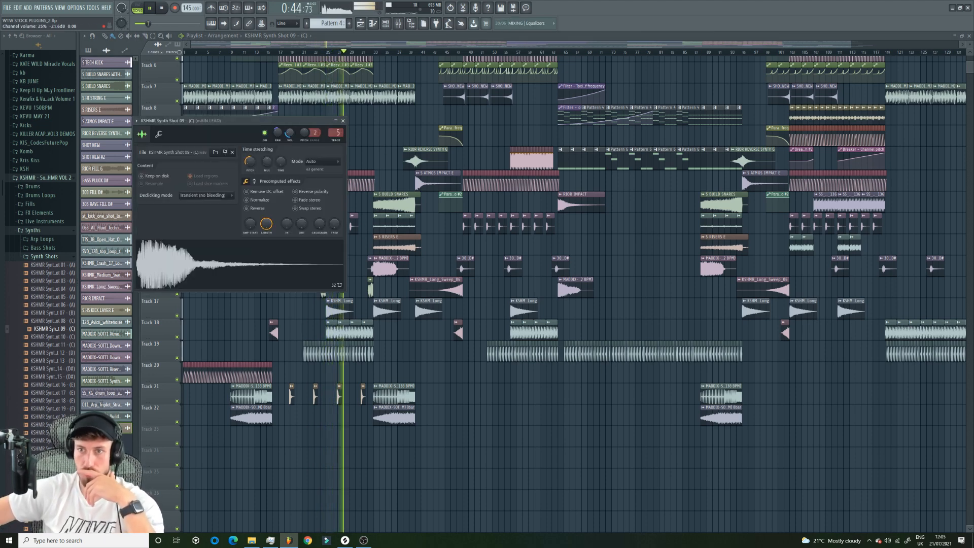
pyautogui.click(848, 44)
pyautogui.moveTo(849, 44); pyautogui.dragTo(942, 60)
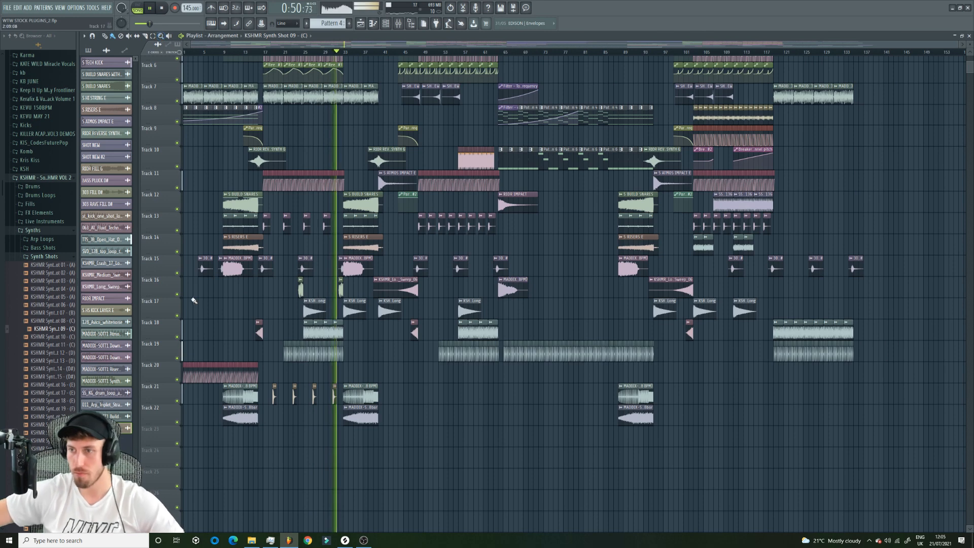
pyautogui.doubleClick(335, 388)
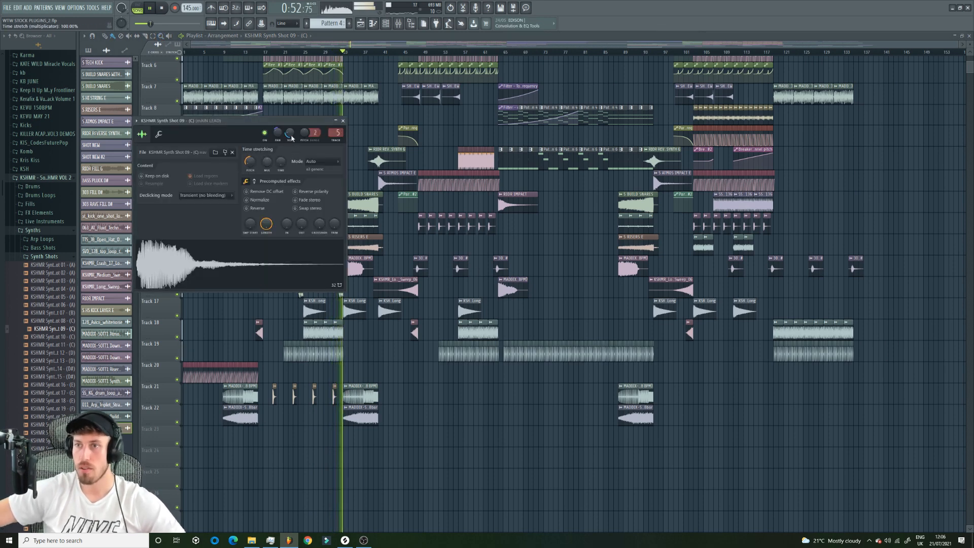
pyautogui.click(343, 120)
# - Check the MADDIX-SOTT1 Synth Loop 15 channel settings and the effects on its mixer track
pyautogui.doubleClick(278, 98)
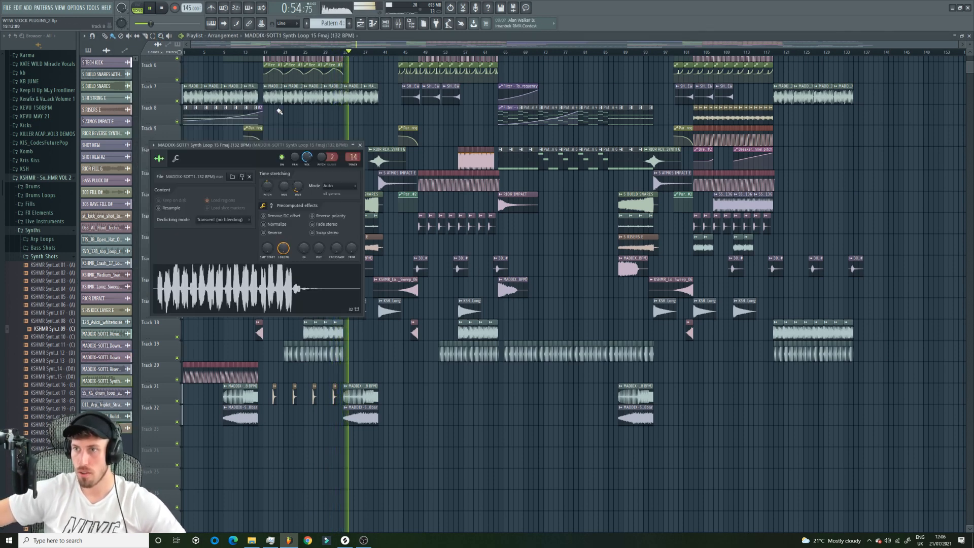
pyautogui.moveTo(310, 166); pyautogui.dragTo(306, 167)
pyautogui.press('space')
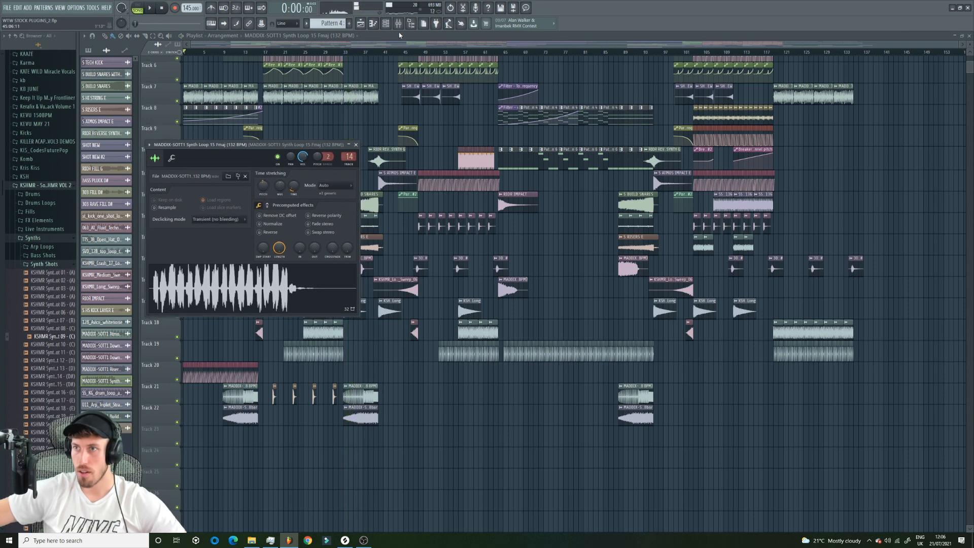
pyautogui.click(356, 146)
pyautogui.click(405, 24)
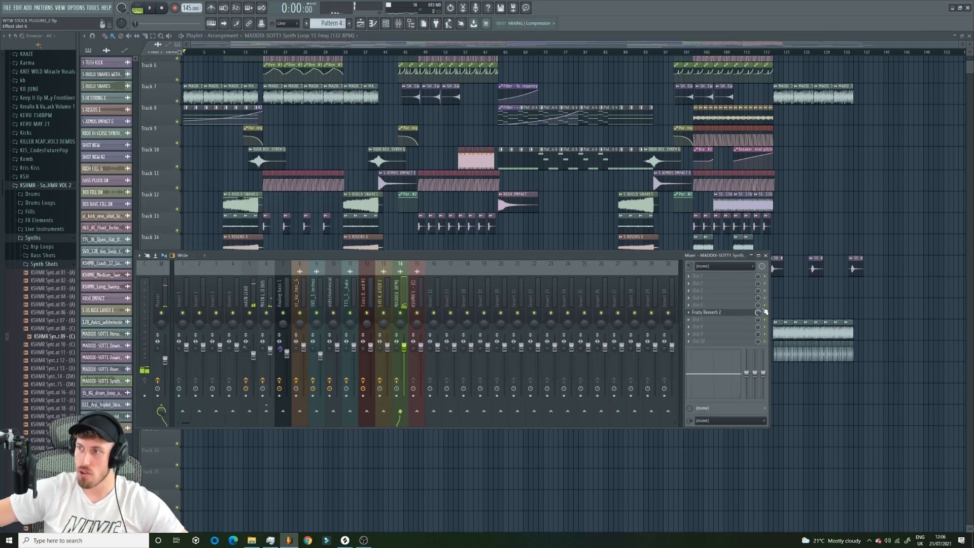
# - Search Splice for "clap", audition the samples and add PM_HOUSE_Clap_Dance.wav to Track 9 around bar 20
pyautogui.moveTo(958, 43); pyautogui.dragTo(494, 45)
pyautogui.moveTo(191, 44); pyautogui.dragTo(261, 44)
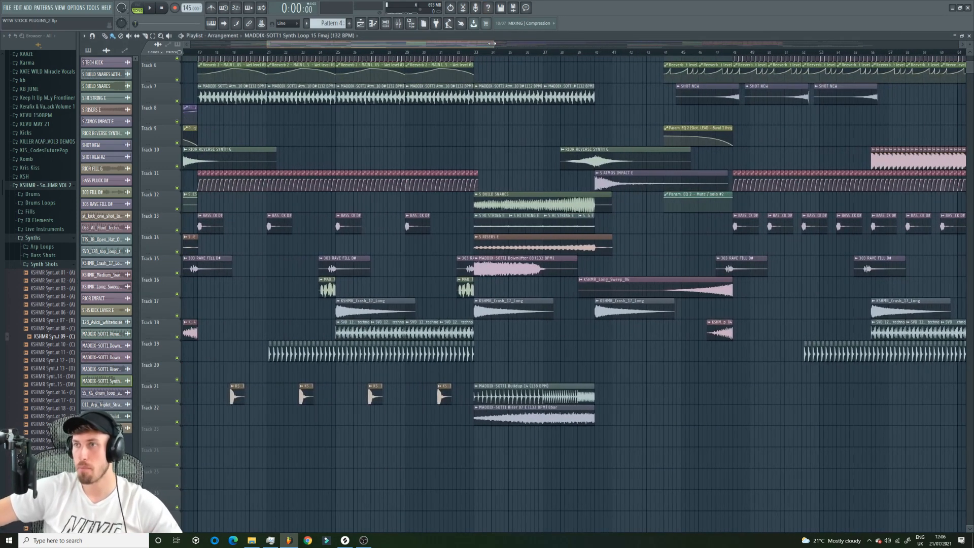
pyautogui.moveTo(492, 43); pyautogui.dragTo(370, 44)
pyautogui.click(346, 541)
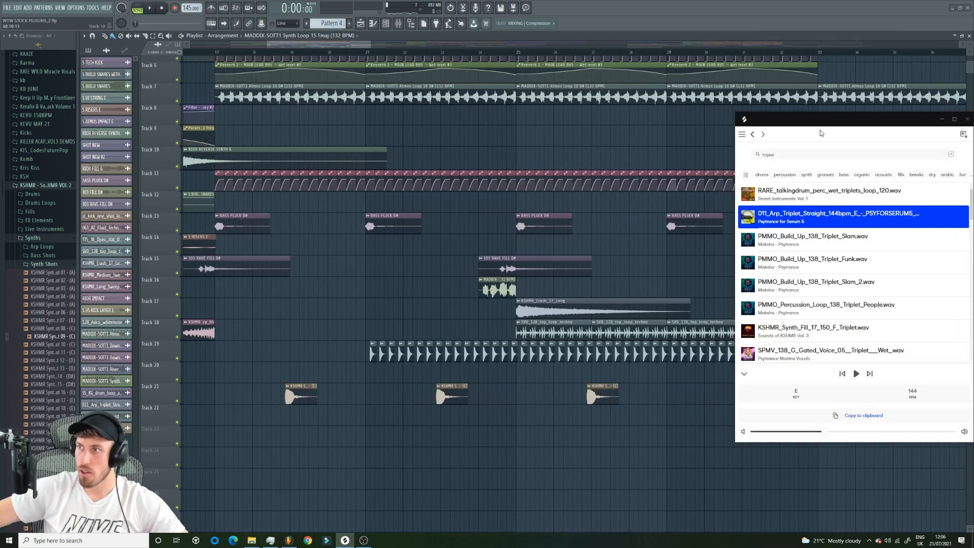
pyautogui.doubleClick(828, 154)
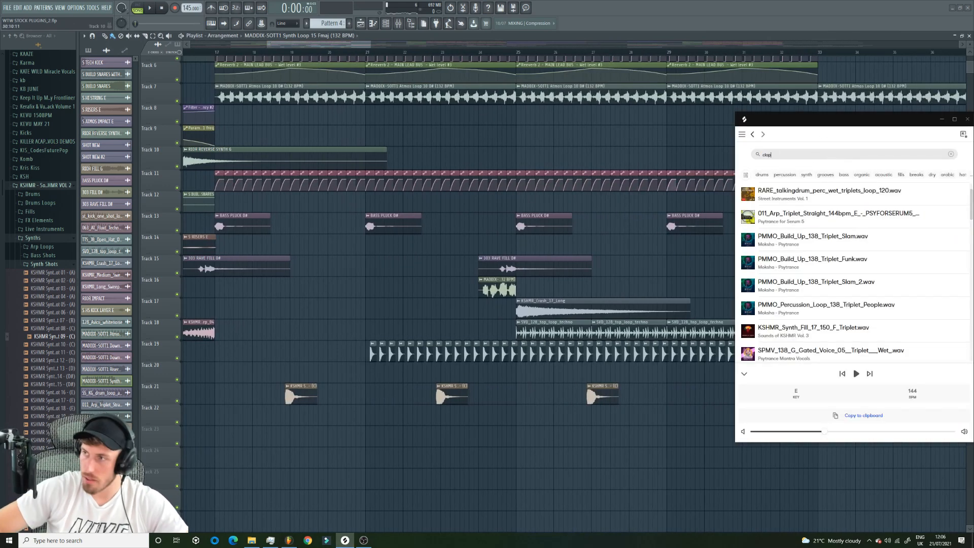
pyautogui.click(751, 203)
pyautogui.press('Down')
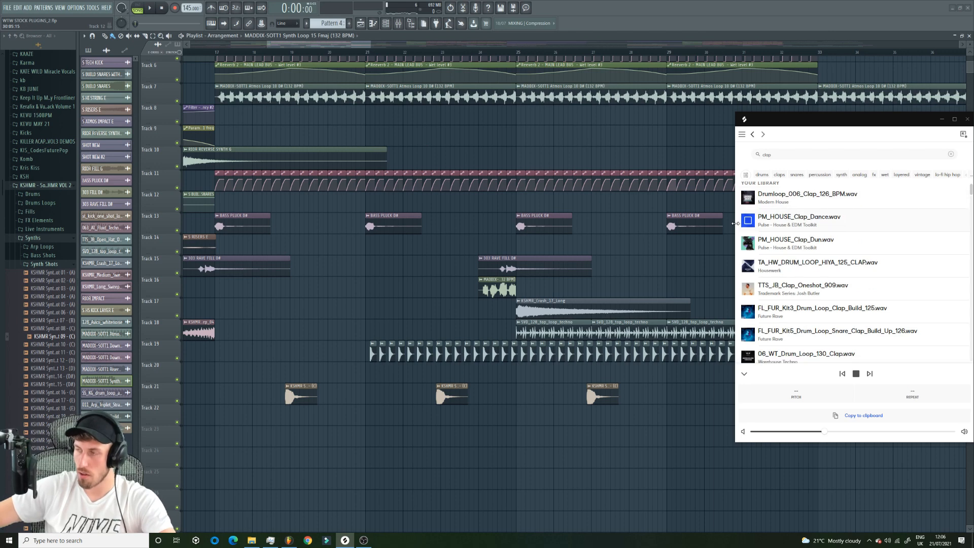
pyautogui.moveTo(794, 207); pyautogui.dragTo(330, 136)
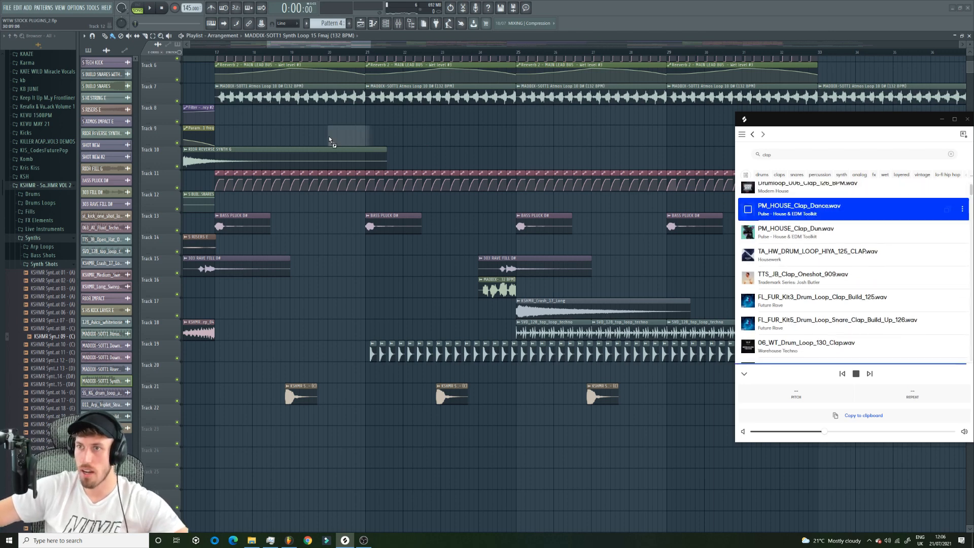
# - Build a two-clap fill before bar 21, with PM_HOUSE_Clap_Dance on Track 9 at 20:11 and a copy on Track 8 at 20:14
pyautogui.press('space')
pyautogui.moveTo(370, 44); pyautogui.dragTo(329, 47)
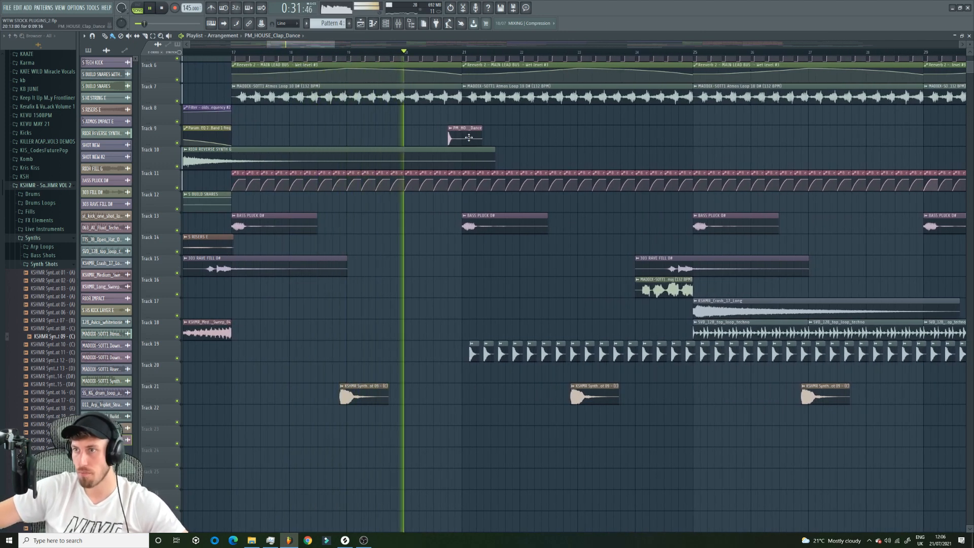
pyautogui.press('space')
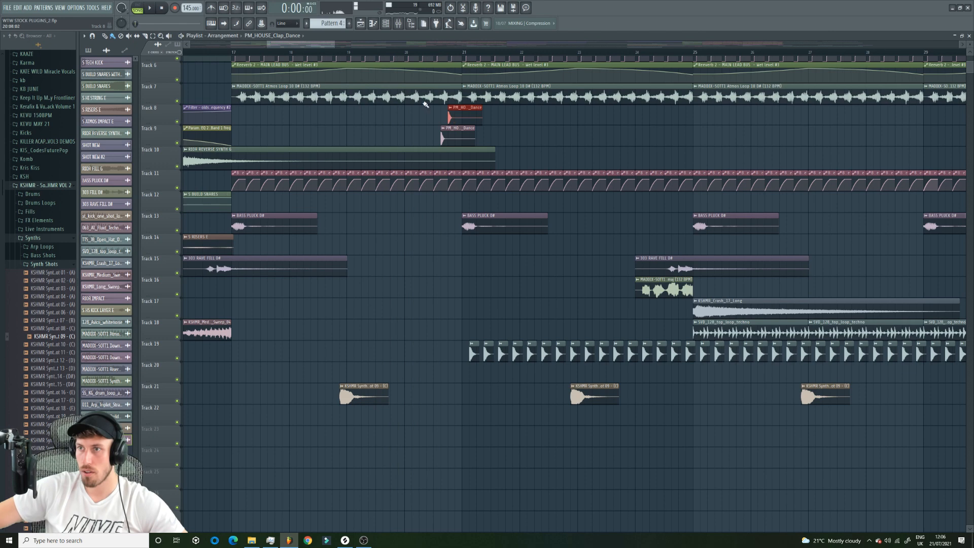
pyautogui.moveTo(266, 46); pyautogui.dragTo(306, 47)
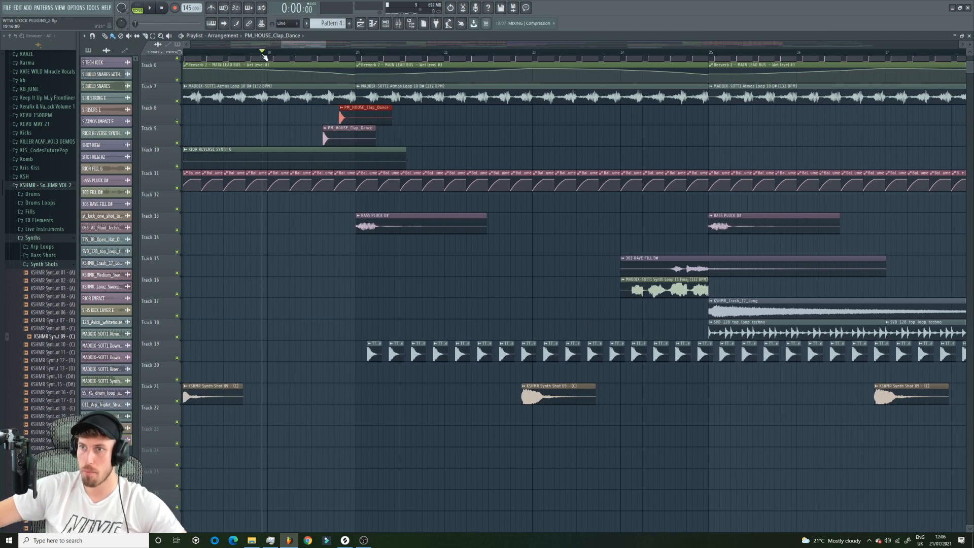
# - Play the two-clap fill before bar 21 and check the PM_HOUSE_Clap_Dance channel settings
pyautogui.press('space')
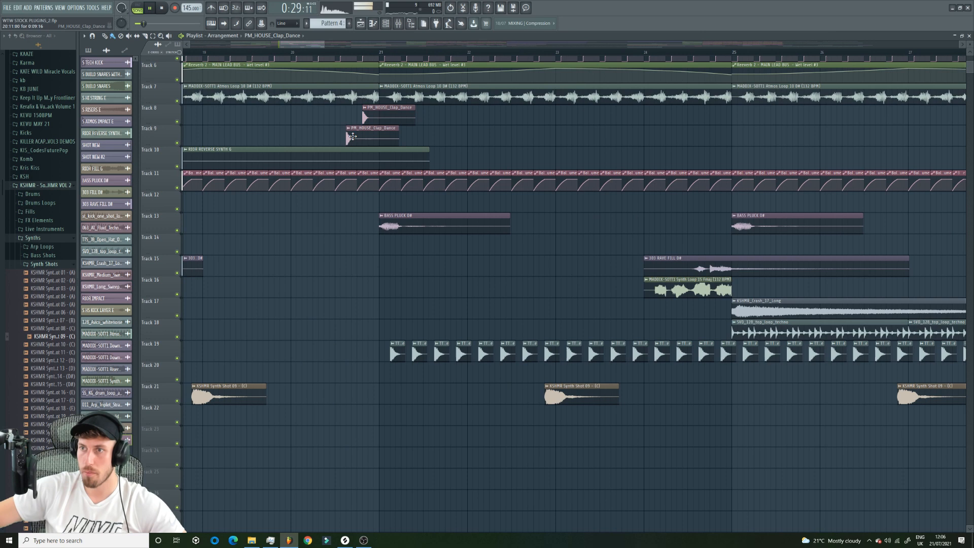
pyautogui.doubleClick(352, 137)
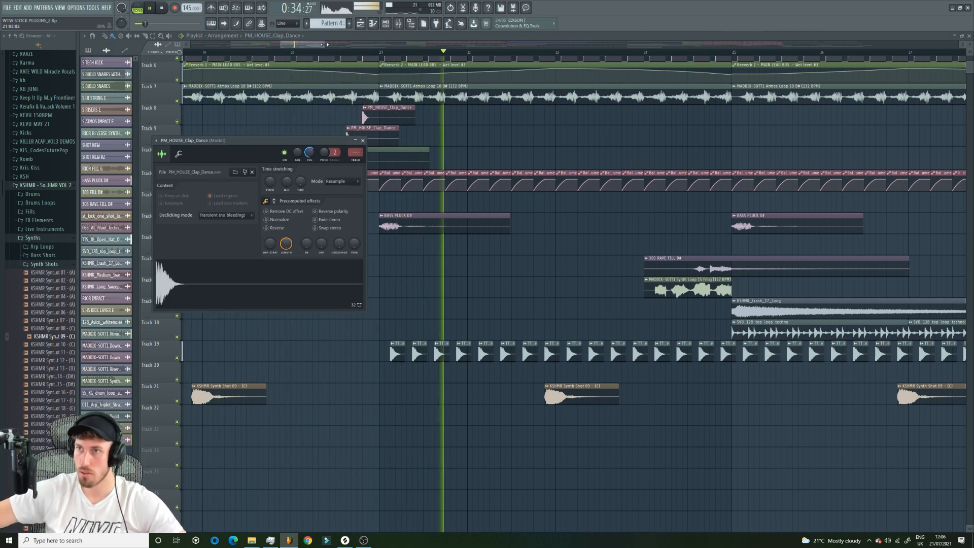
pyautogui.click(363, 141)
pyautogui.scroll(-3, 361, 167)
pyautogui.press('space')
# - Add KSHMR Clap FX - Reverb Clap 01 from the KSHMR Vol 2 Clap FX samples to Track 12 just before bar 21
pyautogui.click(343, 540)
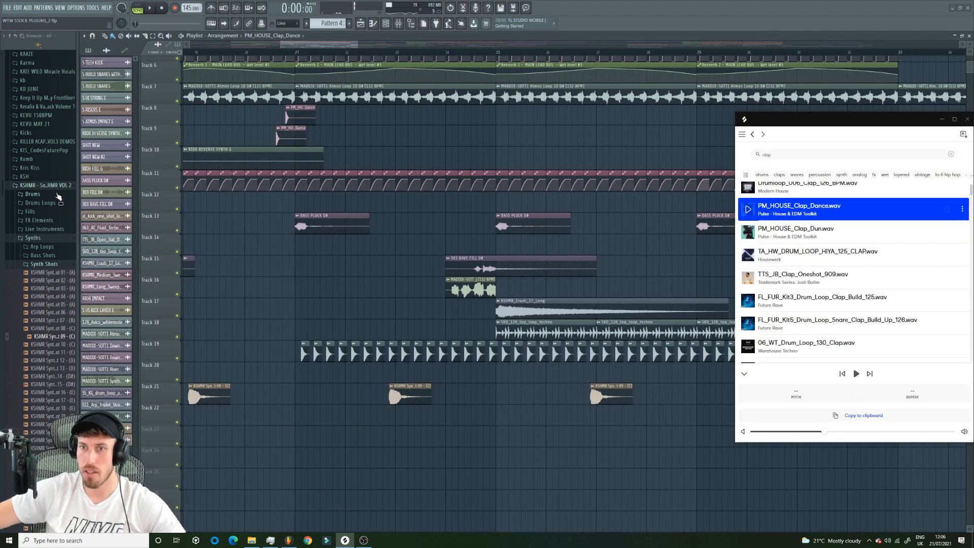
pyautogui.click(32, 193)
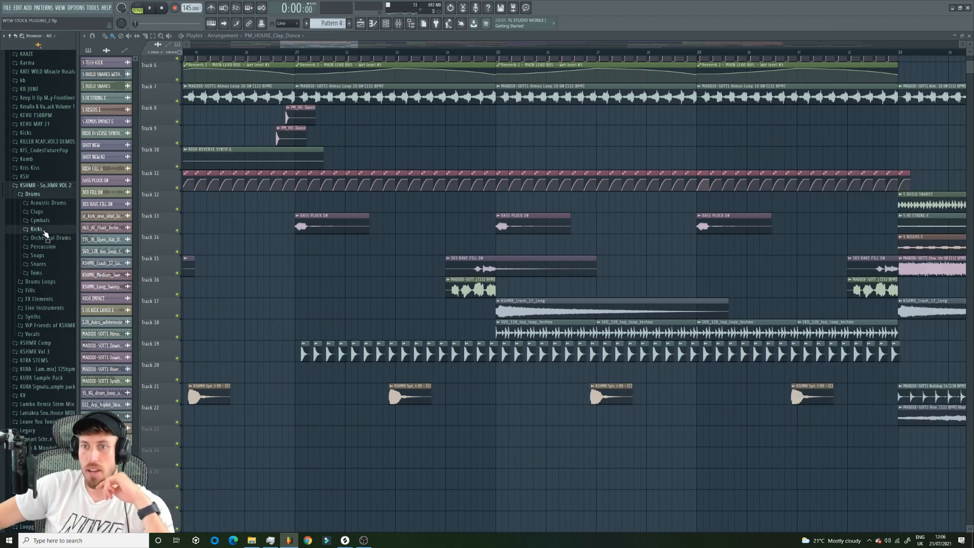
pyautogui.click(43, 213)
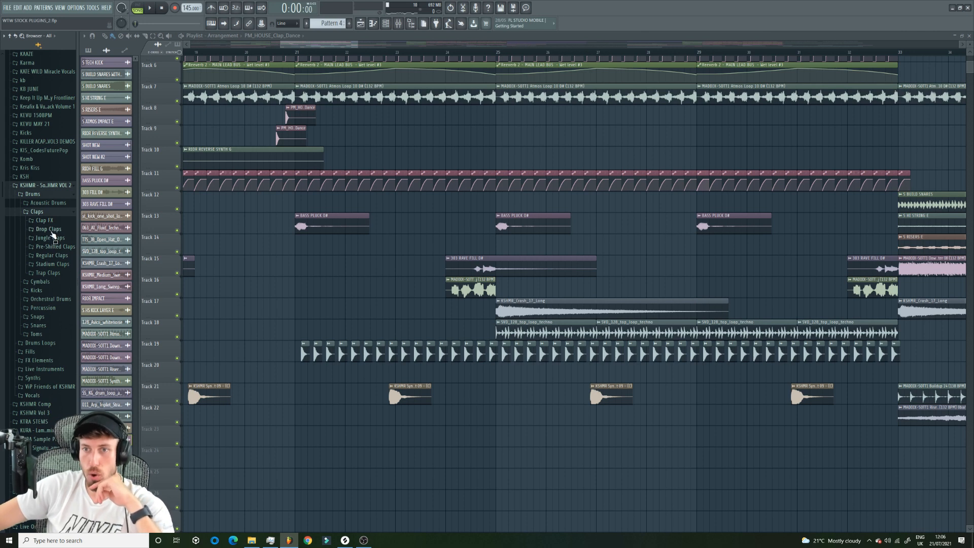
pyautogui.click(44, 220)
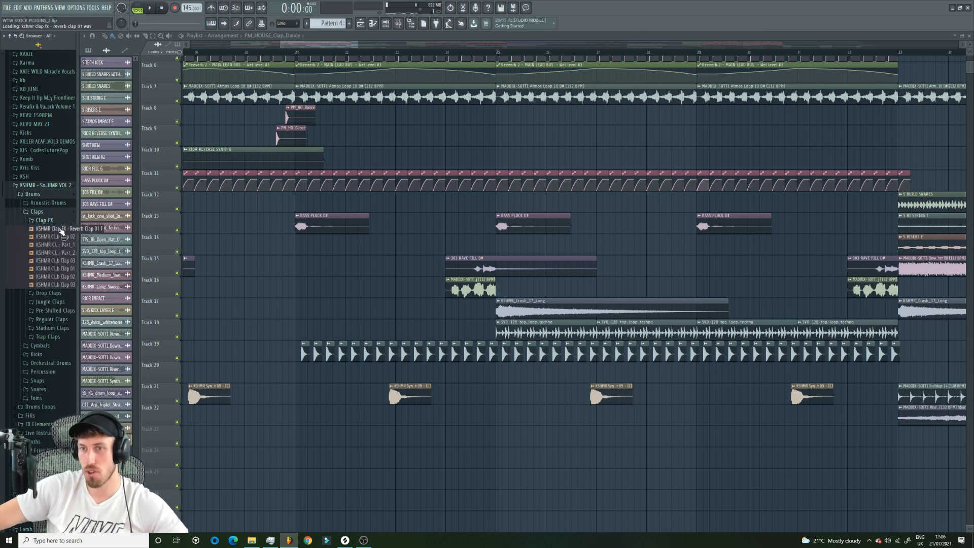
pyautogui.moveTo(350, 237); pyautogui.dragTo(296, 219)
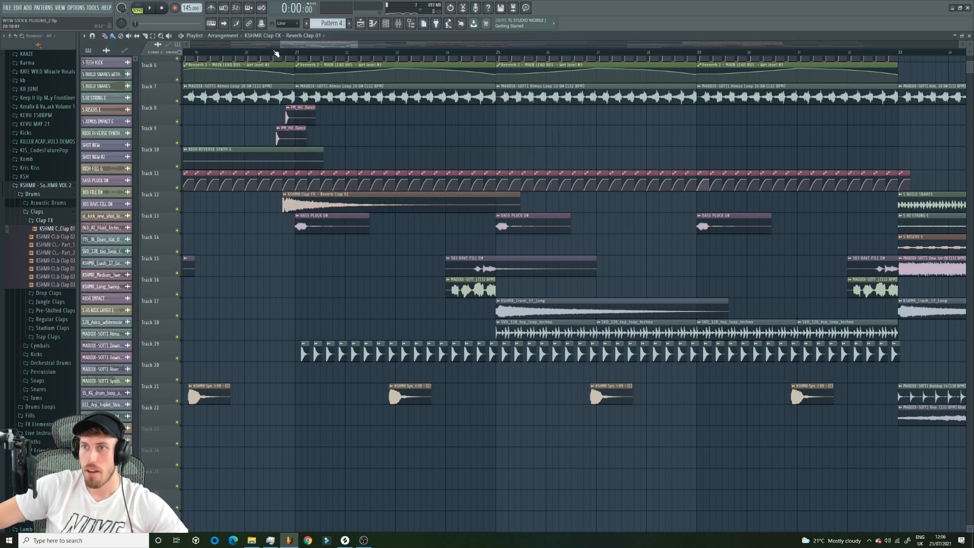
# - Play the passage into bar 21 and open Reverb Clap 01's channel settings
pyautogui.moveTo(279, 47); pyautogui.dragTo(307, 47)
pyautogui.moveTo(232, 53); pyautogui.dragTo(184, 52)
pyautogui.press('space')
pyautogui.doubleClick(271, 207)
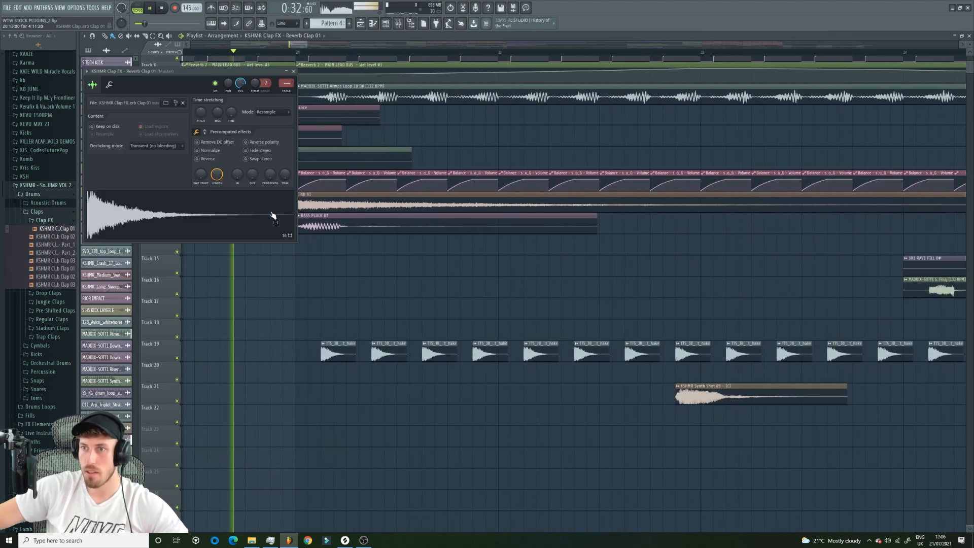
# - Move Reverb Clap 01 on Track 12 to 20:14 so it starts together with the second dry clap, and play the result
pyautogui.press('space')
pyautogui.moveTo(326, 206)
pyautogui.mouseDown()
pyautogui.moveTo(338, 203)
pyautogui.moveTo(318, 207)
pyautogui.mouseUp()
pyautogui.doubleClick(317, 207)
pyautogui.click(345, 216)
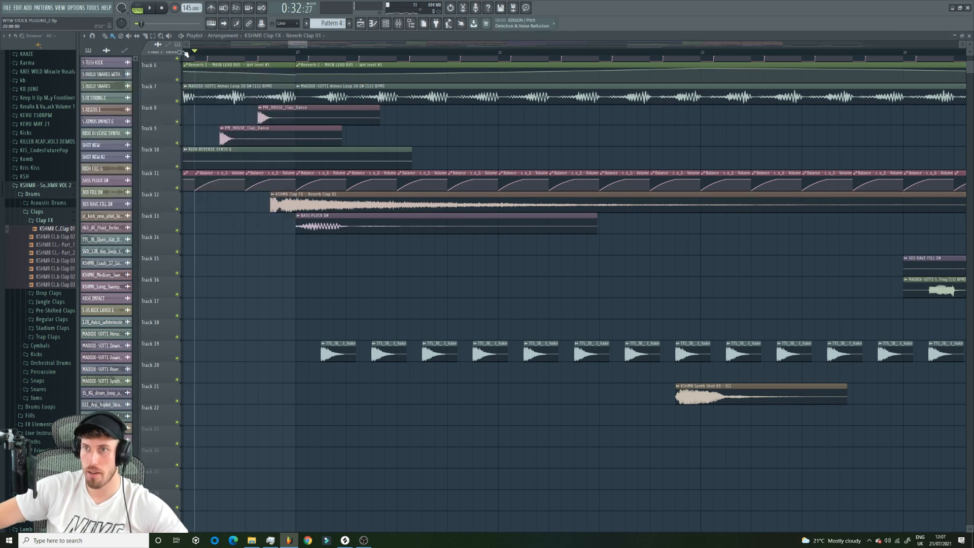
pyautogui.press('space')
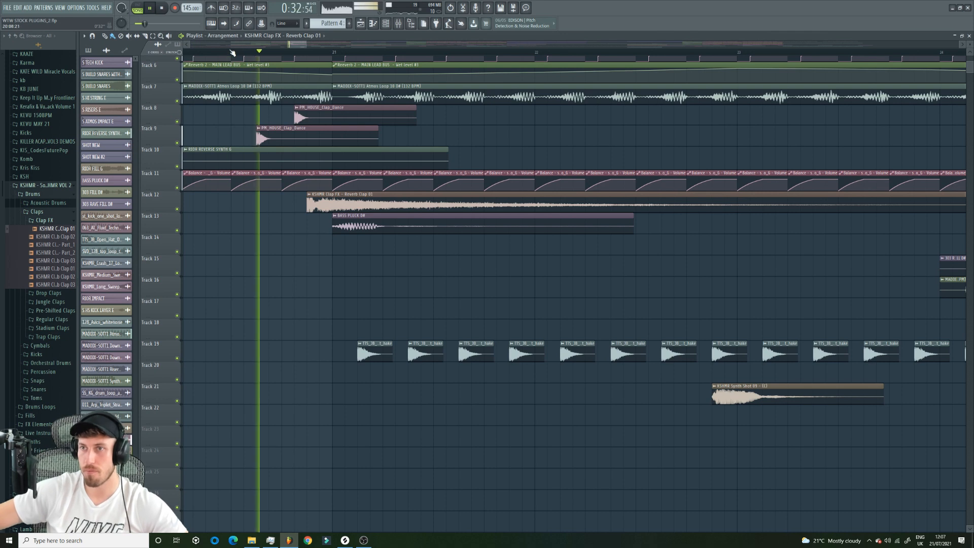
pyautogui.press('space')
pyautogui.moveTo(336, 205); pyautogui.dragTo(323, 204)
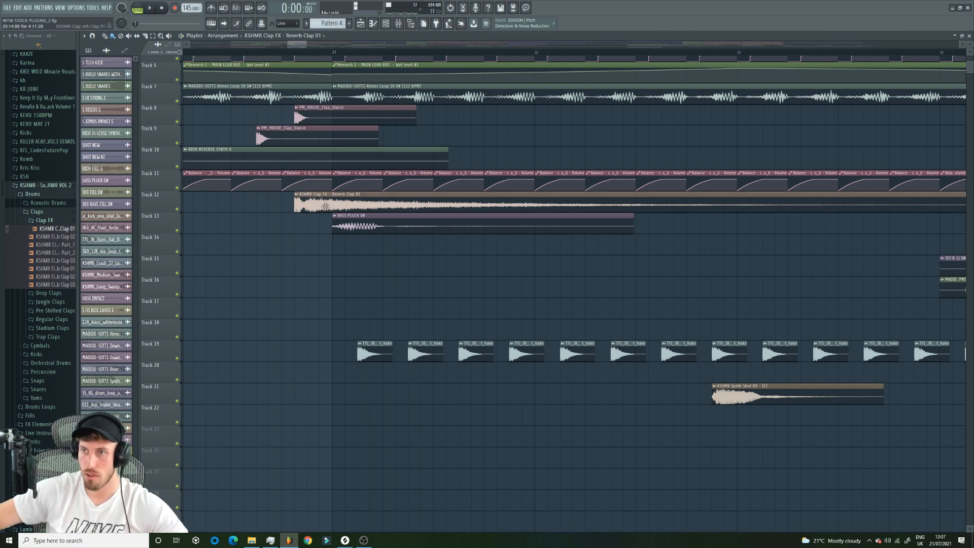
pyautogui.press('space')
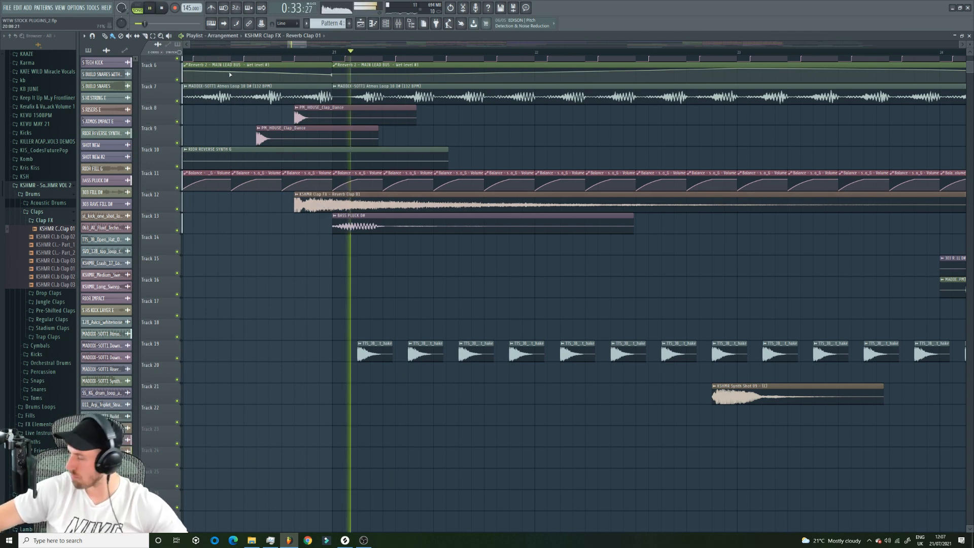
# - Set PM_HOUSE_Clap_Dance's channel volume to 64% and gather the dry claps and the reverb clap on Track 8
pyautogui.doubleClick(351, 134)
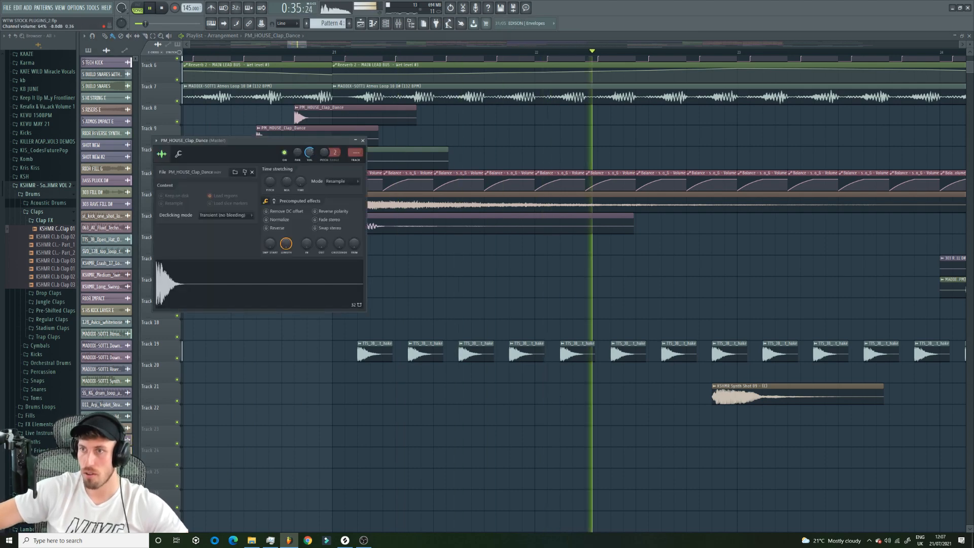
pyautogui.moveTo(306, 44); pyautogui.dragTo(440, 45)
pyautogui.moveTo(288, 45); pyautogui.dragTo(172, 43)
pyautogui.press('space')
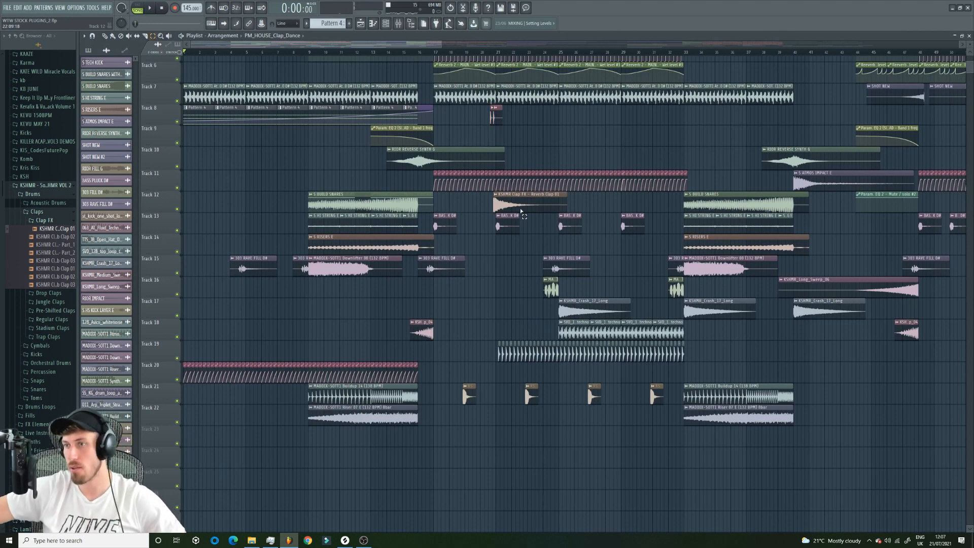
pyautogui.moveTo(520, 210); pyautogui.dragTo(518, 124)
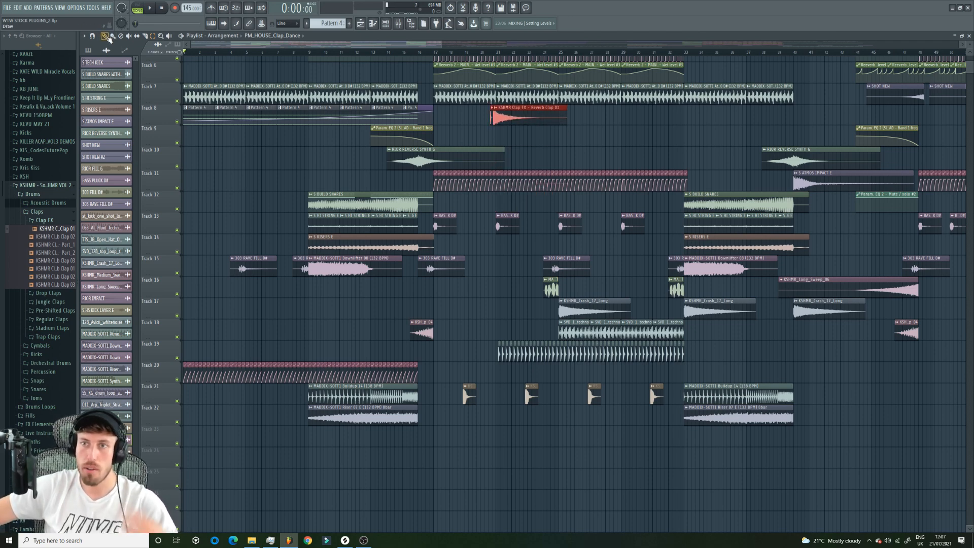
# - Copy the layered clap fill to just before bar 29 and move both fills down to Track 9
pyautogui.moveTo(514, 115); pyautogui.dragTo(647, 127)
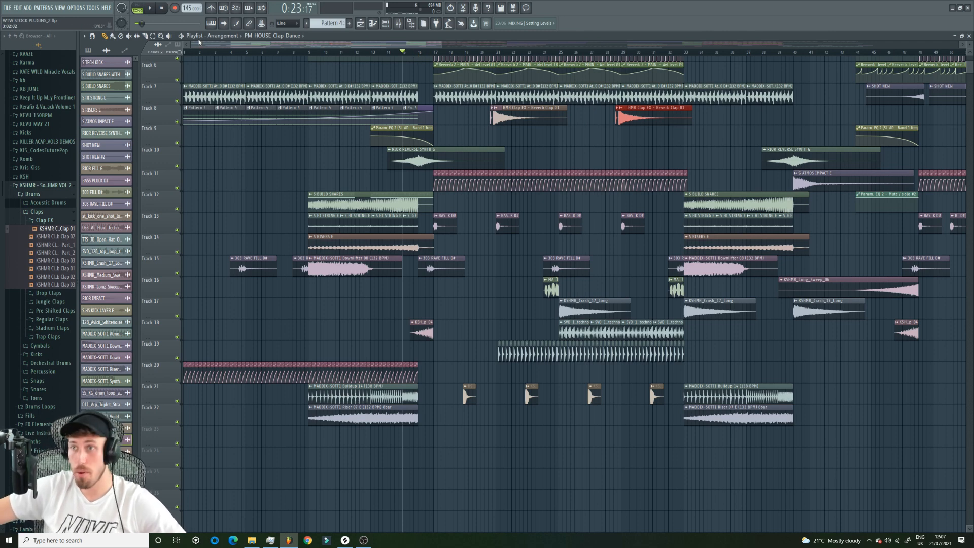
pyautogui.moveTo(491, 122); pyautogui.dragTo(696, 132)
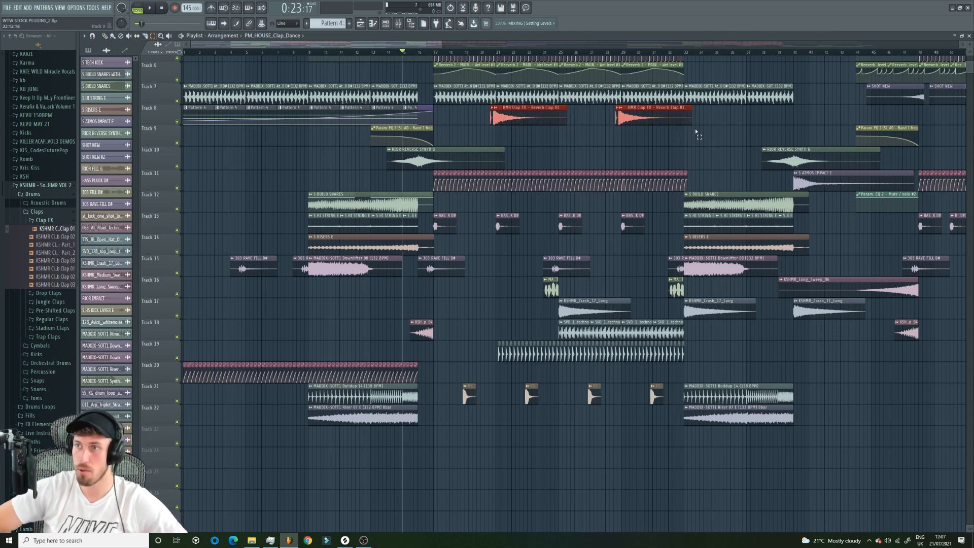
pyautogui.hotkey('shift', 'Down')
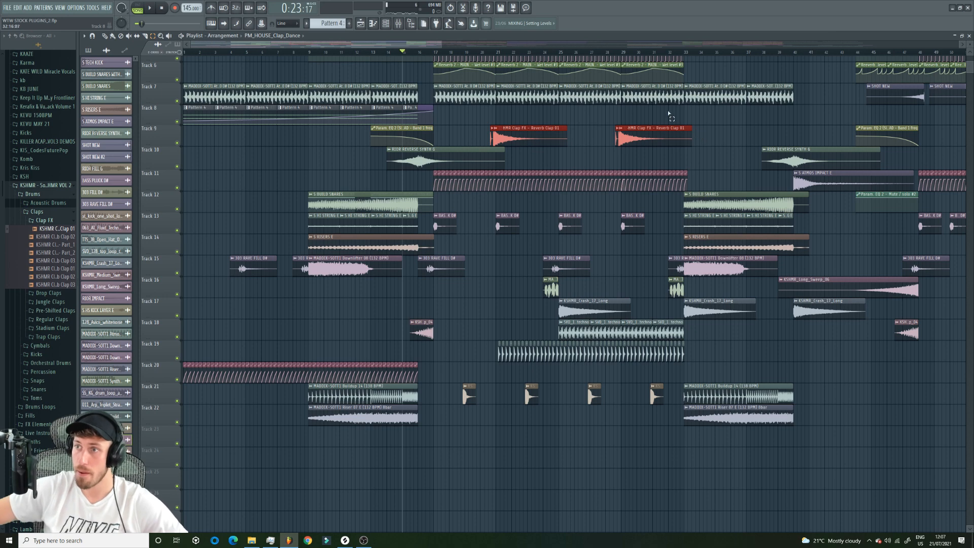
# - Play the clap fills in the drop, copy both into the intro just before bars 5 and 13, and play from bar 4
pyautogui.press('space')
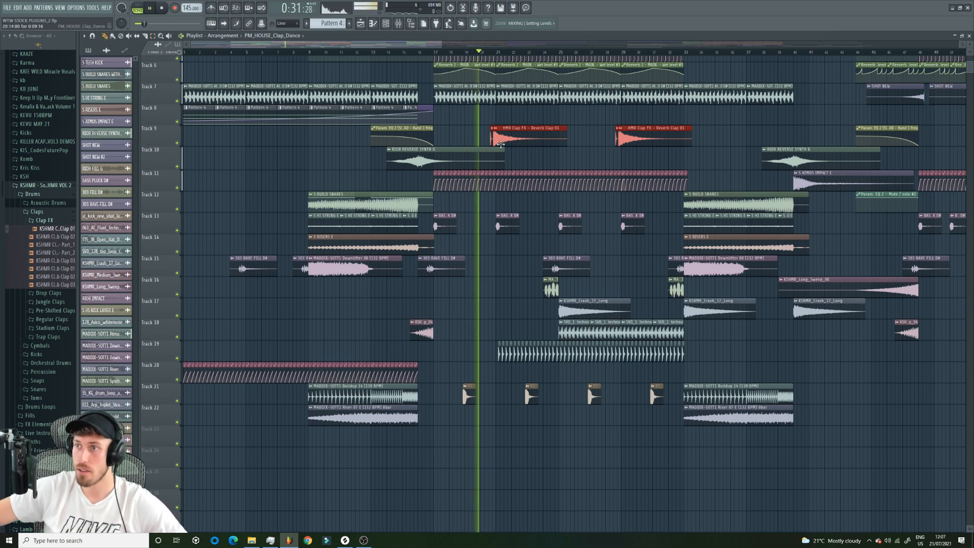
pyautogui.moveTo(503, 132); pyautogui.dragTo(267, 143)
pyautogui.click(236, 52)
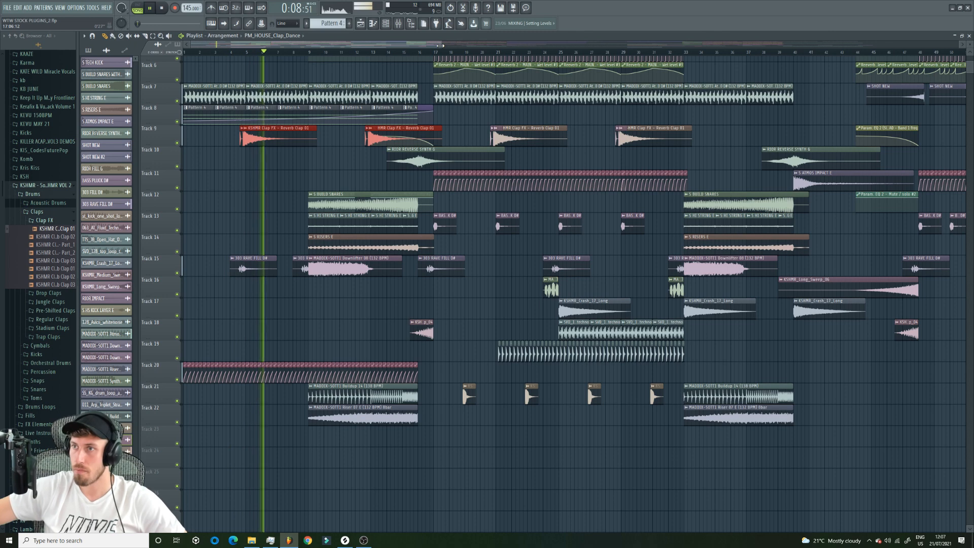
# - Copy the two intro clap fills on Track 9 into the second drop and into the break that follows, and play the break
pyautogui.scroll(-5, 441, 52)
pyautogui.press('space')
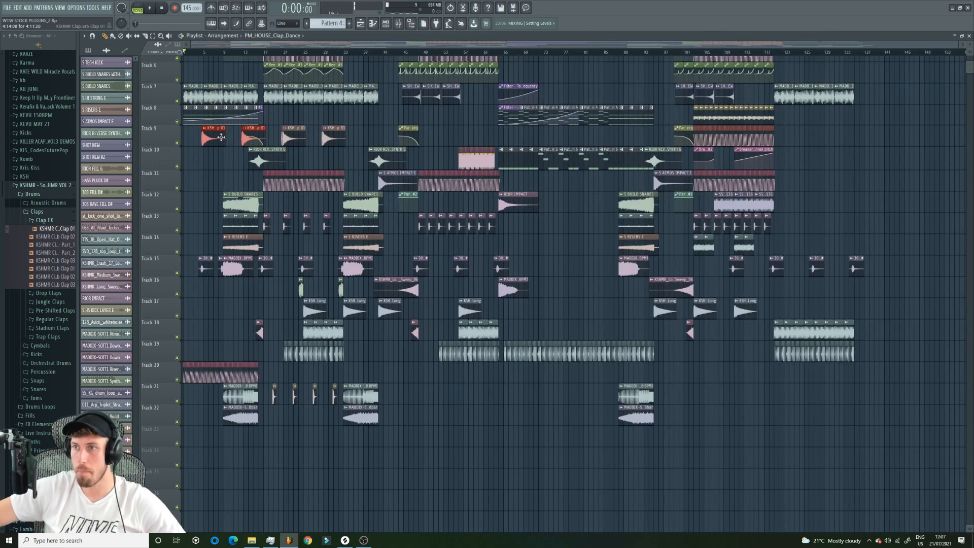
pyautogui.keyDown('shift'); pyautogui.moveTo(221, 138); pyautogui.dragTo(453, 133); pyautogui.keyUp('shift')
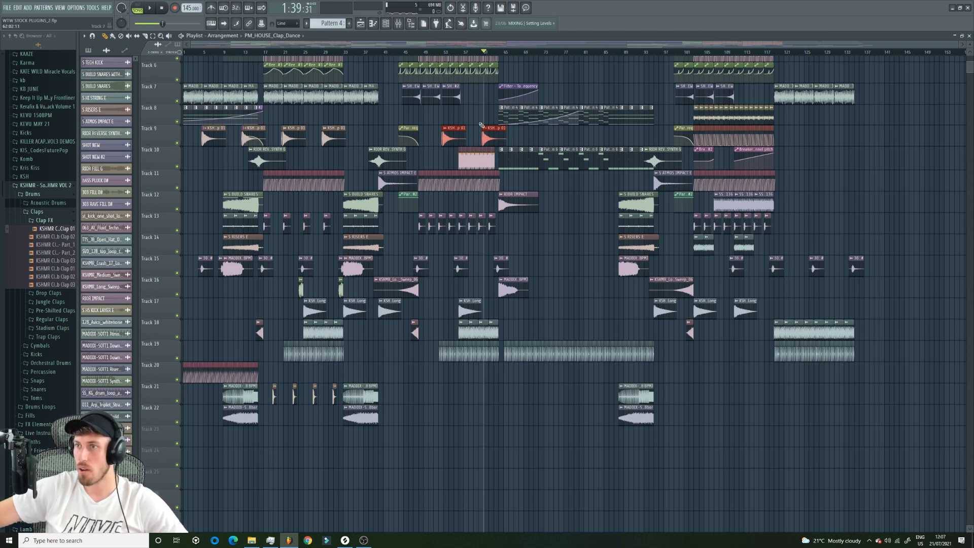
pyautogui.keyDown('shift'); pyautogui.moveTo(509, 135); pyautogui.dragTo(597, 137); pyautogui.keyUp('shift')
pyautogui.click(533, 52)
pyautogui.press('space')
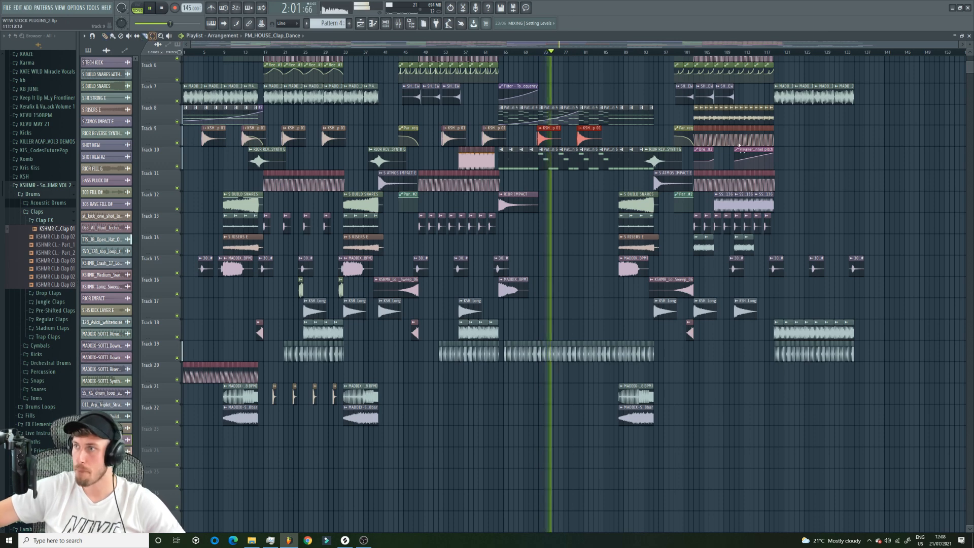
# - Move the kick layer's channel volume automation clips in the final drop from Track 9 down to Track 16
pyautogui.click(686, 138)
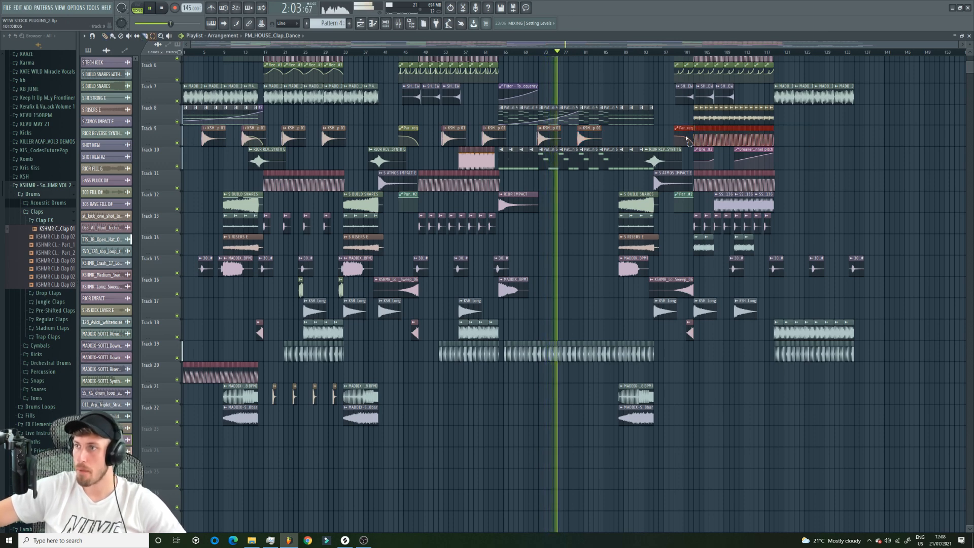
pyautogui.moveTo(769, 138); pyautogui.dragTo(696, 139)
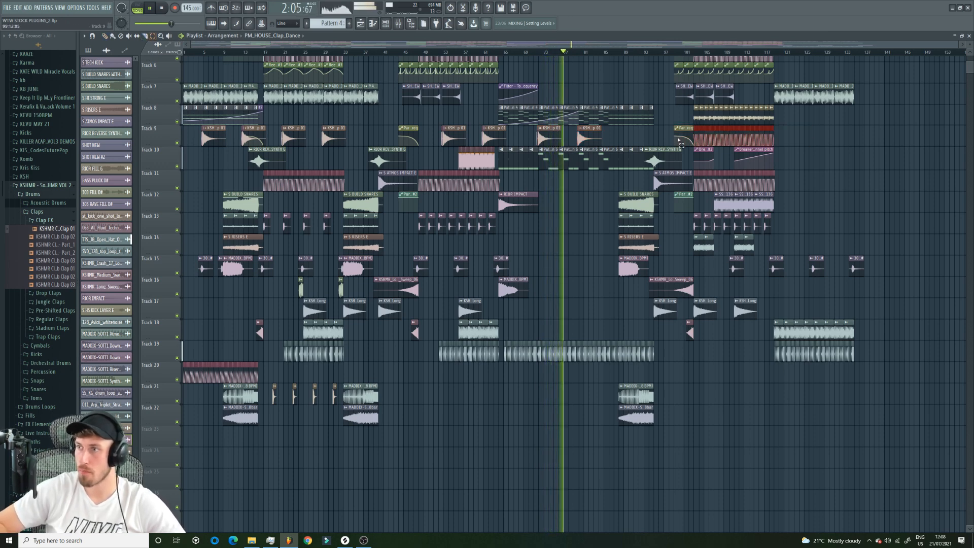
pyautogui.hotkey('shift', 'Down')
pyautogui.hotkey('shift', 'Down')
pyautogui.hotkey('shift', 'Down')
pyautogui.hotkey('shift', 'Down')
pyautogui.hotkey('shift', 'Down')
pyautogui.hotkey('shift', 'Down')
pyautogui.hotkey('shift', 'Down')
pyautogui.scroll(1, 678, 140)
pyautogui.scroll(2, 678, 141)
# - Copy the second clap fill of the break to around bar 107 in the final drop on Track 9
pyautogui.moveTo(527, 196); pyautogui.dragTo(632, 208)
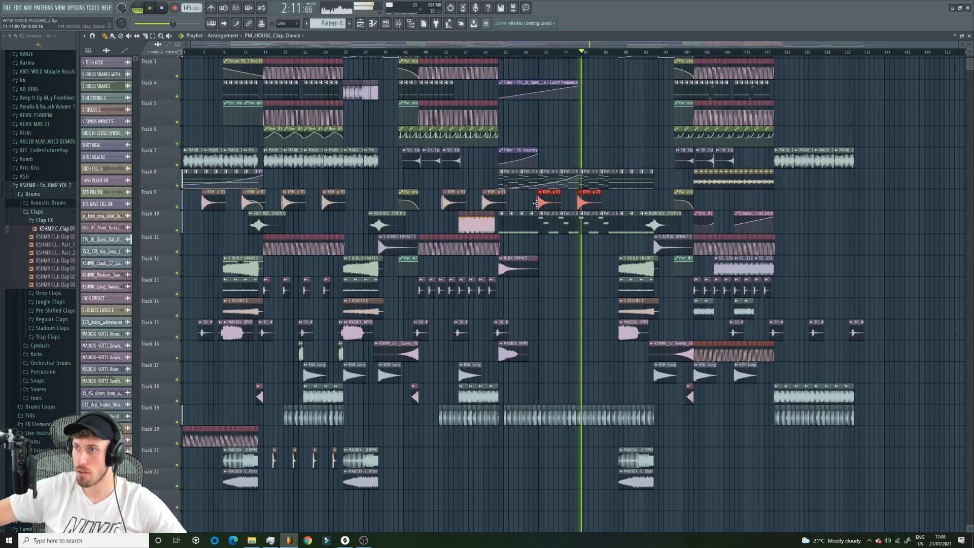
pyautogui.moveTo(190, 45); pyautogui.dragTo(538, 76)
pyautogui.keyDown('ctrl'); pyautogui.click(705, 226); pyautogui.keyUp('ctrl')
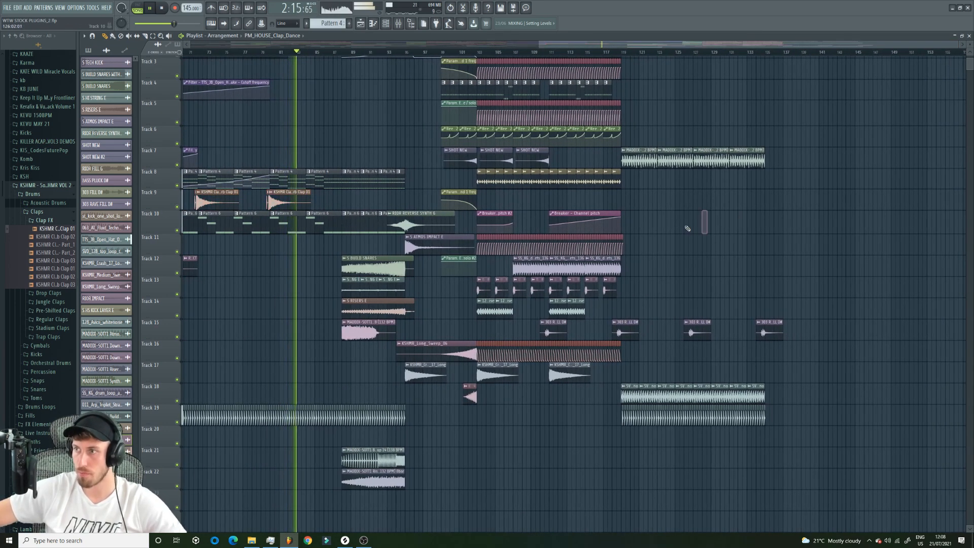
pyautogui.click(158, 44)
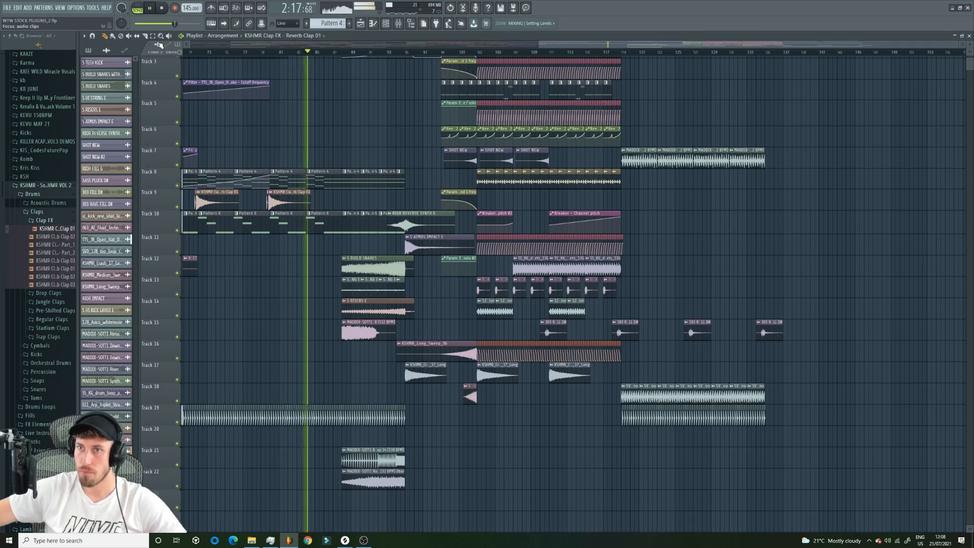
pyautogui.keyDown('ctrl'); pyautogui.click(288, 201); pyautogui.keyUp('ctrl')
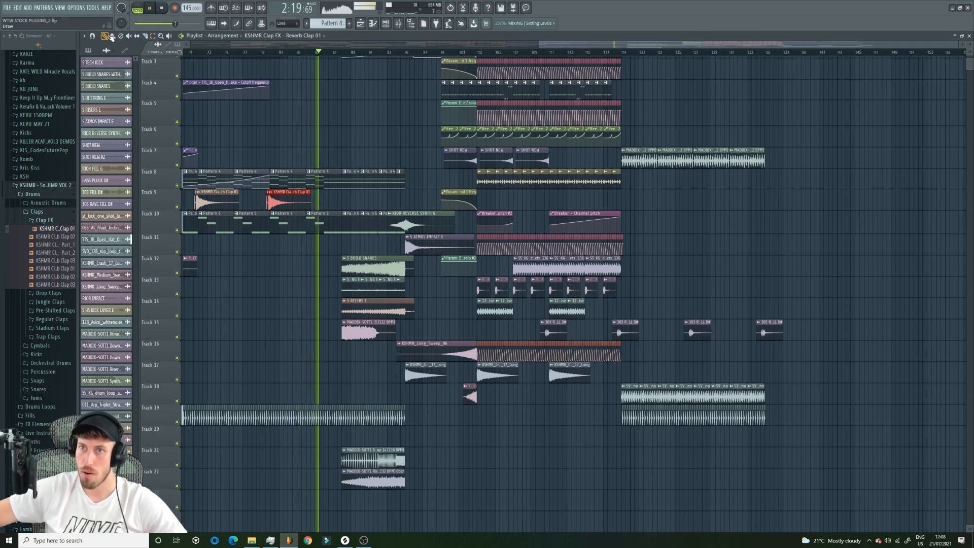
pyautogui.moveTo(540, 46); pyautogui.dragTo(674, 56)
pyautogui.press('space')
pyautogui.scroll(1, 275, 171)
pyautogui.click(185, 98)
# - Separate the first dry clap of the final drop's fill, shift it back into bar 106, and play the timing
pyautogui.moveTo(957, 44); pyautogui.dragTo(751, 45)
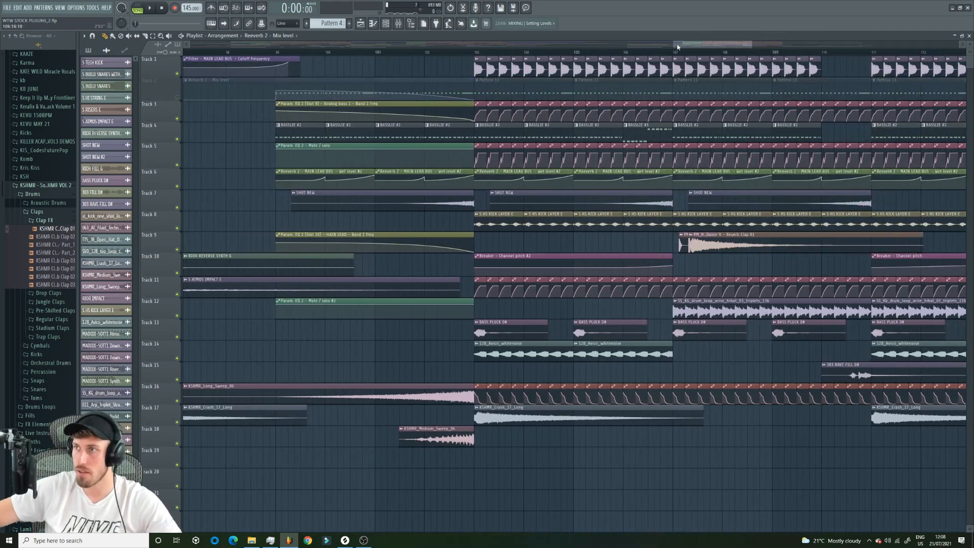
pyautogui.moveTo(675, 43); pyautogui.dragTo(743, 44)
pyautogui.moveTo(376, 245); pyautogui.dragTo(284, 245)
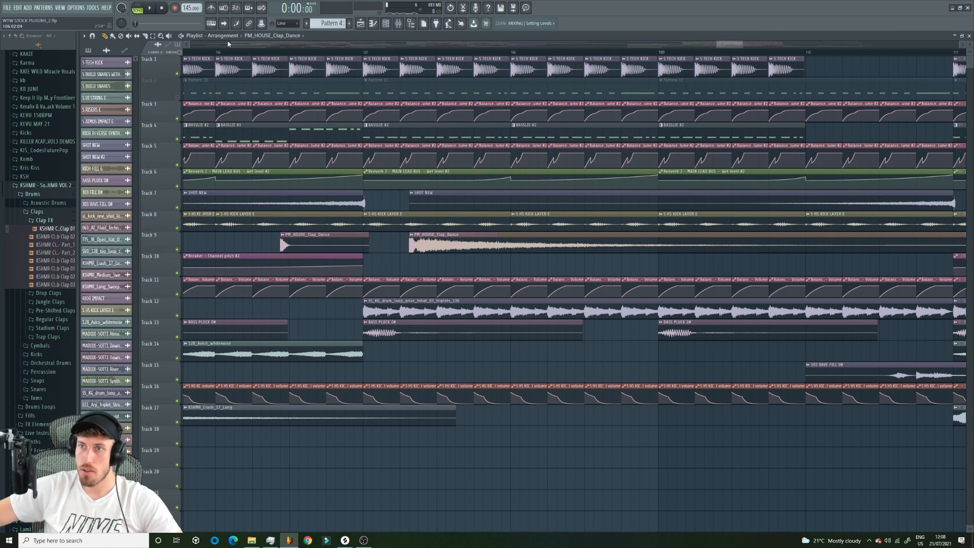
pyautogui.press('space')
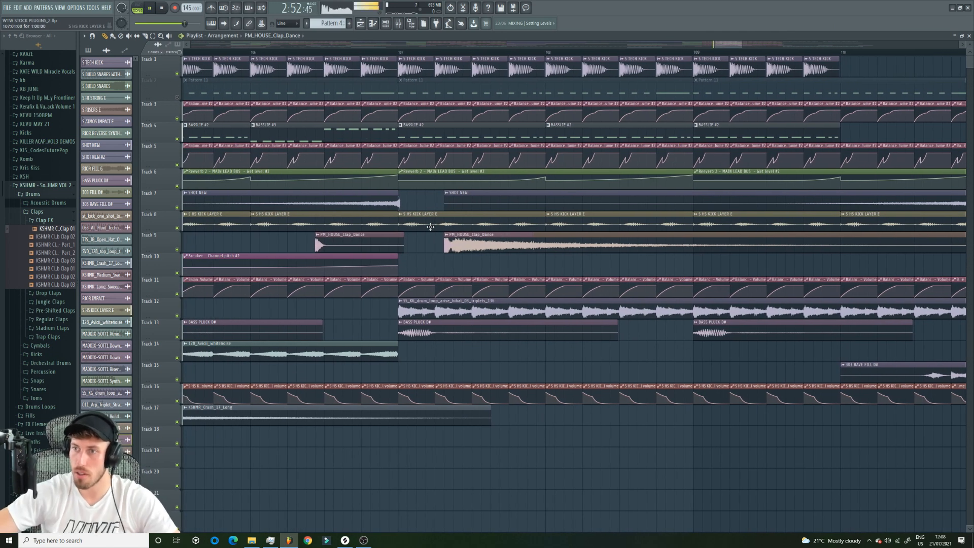
pyautogui.moveTo(350, 244); pyautogui.dragTo(369, 243)
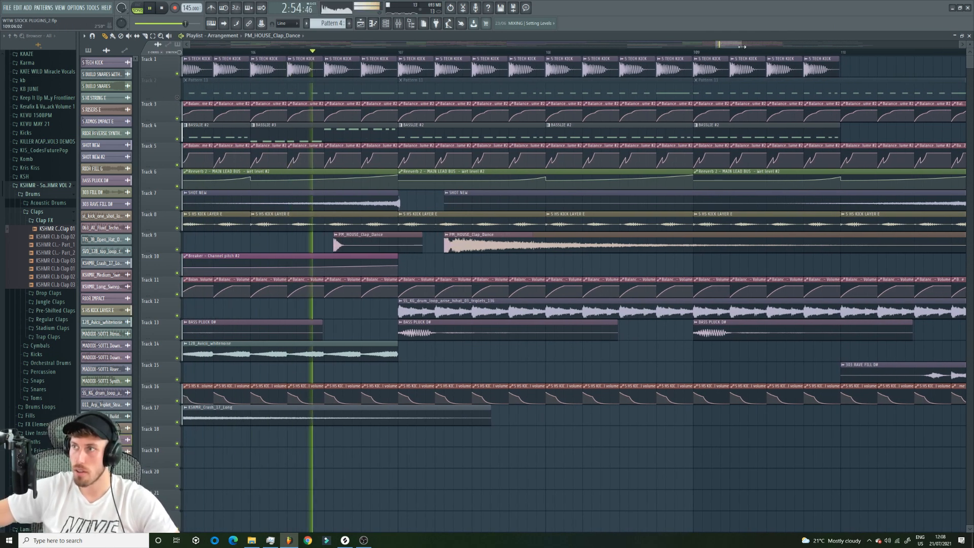
pyautogui.press('space')
pyautogui.moveTo(742, 45); pyautogui.dragTo(728, 49)
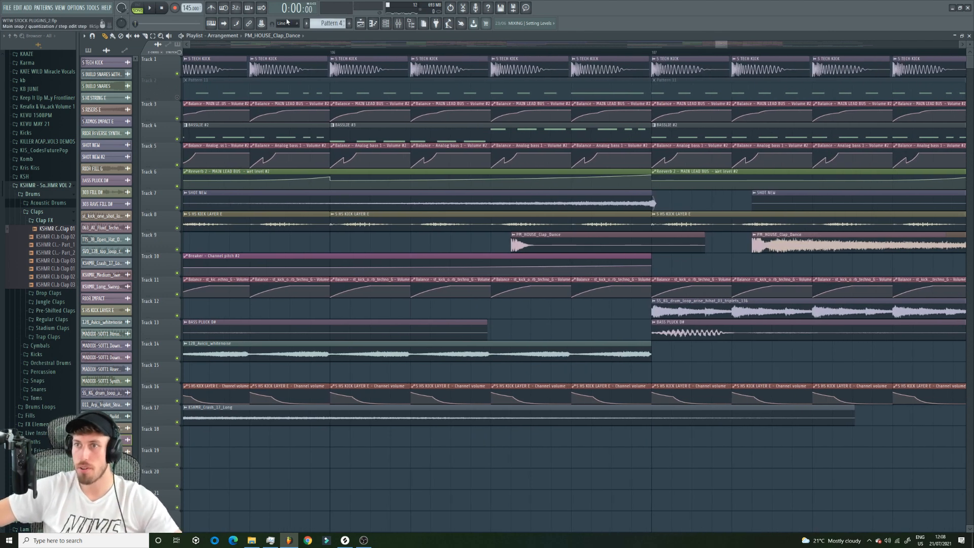
# - Set the snap to 1/6 step, move the first dry clap to 106:11:16, and play it
pyautogui.click(282, 25)
pyautogui.click(293, 57)
pyautogui.moveTo(536, 250); pyautogui.dragTo(557, 249)
pyautogui.press('space')
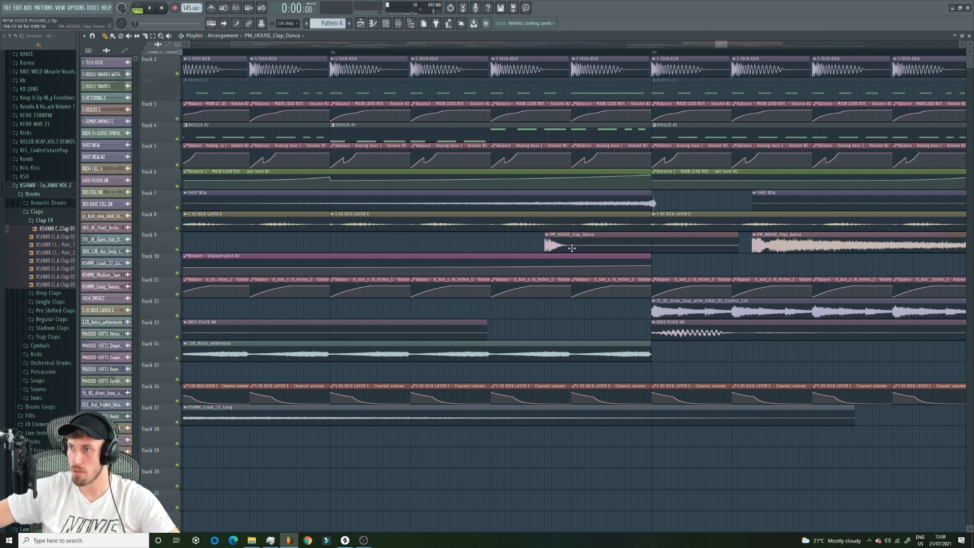
pyautogui.click(457, 52)
pyautogui.press('space')
# - Move the second dry clap to shortly after the first in bar 106, line the reverb clap up with it, and play the fill
pyautogui.moveTo(718, 46); pyautogui.dragTo(721, 46)
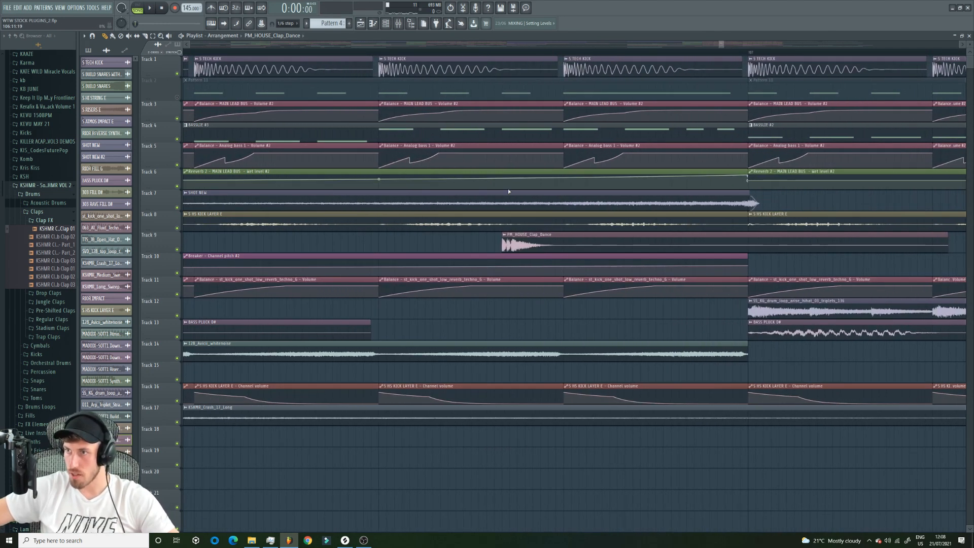
pyautogui.hscroll(10, 784, 234)
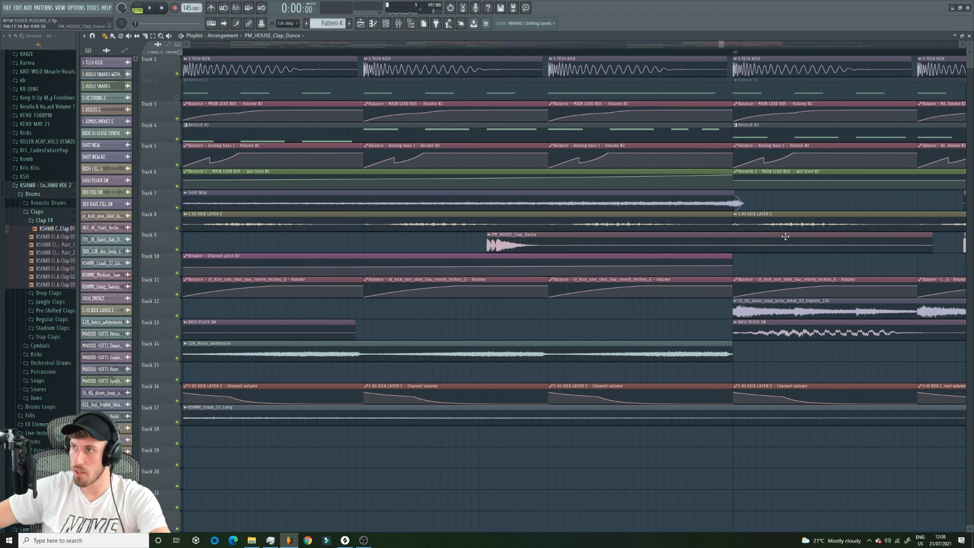
pyautogui.click(493, 260)
pyautogui.moveTo(493, 259); pyautogui.dragTo(458, 121)
pyautogui.scroll(-6, 459, 125)
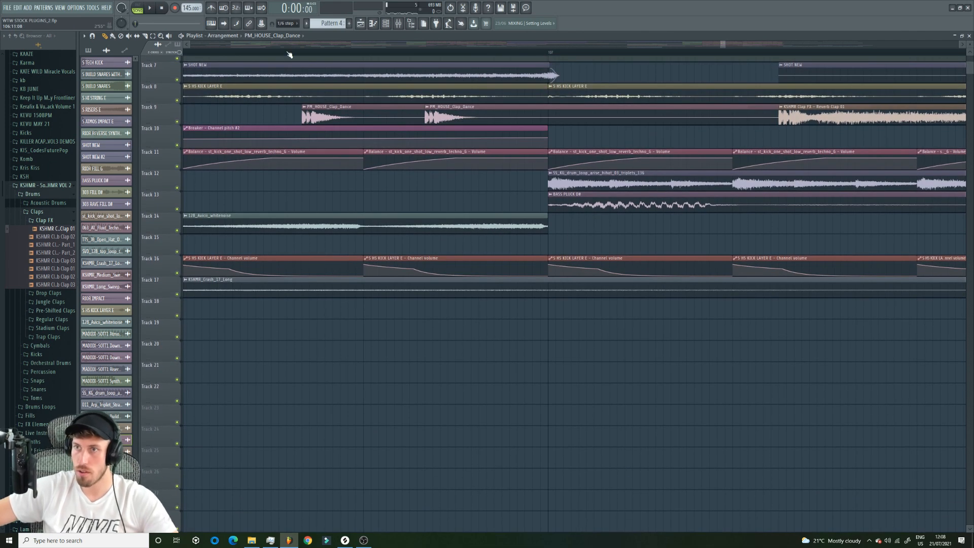
pyautogui.press('space')
pyautogui.press('space')
pyautogui.moveTo(769, 115); pyautogui.dragTo(442, 116)
pyautogui.press('space')
# - Set the snap back to Line, copy the final drop's clap fill to just before bar 115, and play the copy
pyautogui.click(286, 23)
pyautogui.click(284, 38)
pyautogui.moveTo(720, 44); pyautogui.dragTo(454, 45)
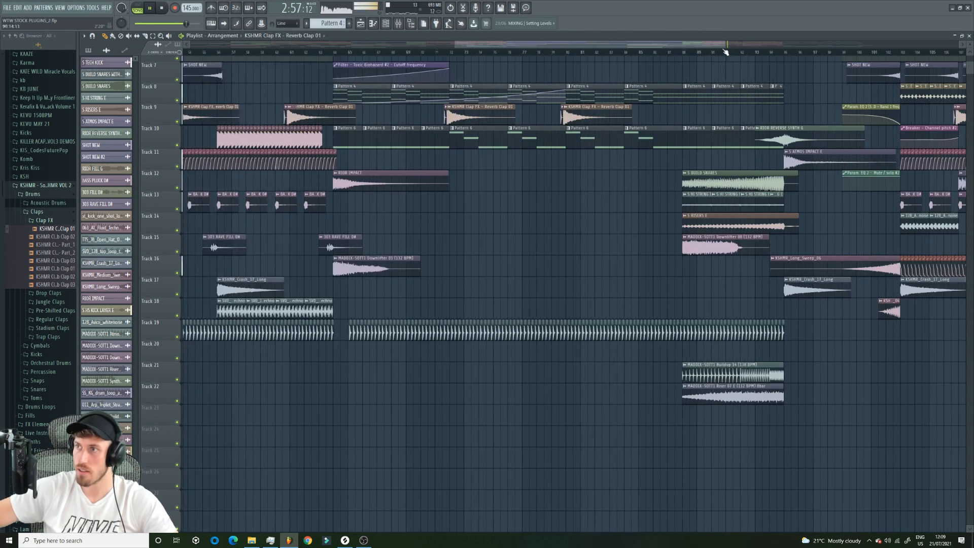
pyautogui.moveTo(724, 46); pyautogui.dragTo(855, 51)
pyautogui.click(153, 36)
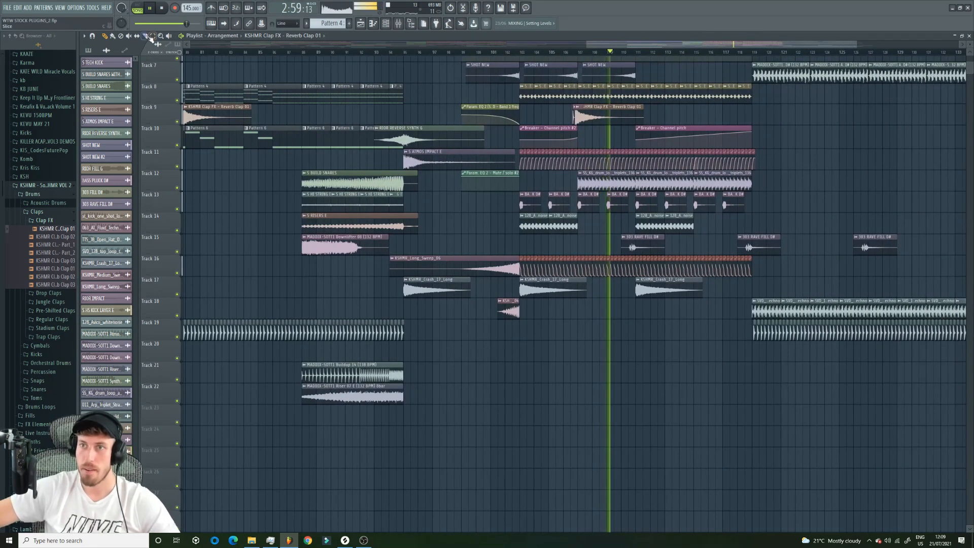
pyautogui.moveTo(664, 125)
pyautogui.mouseDown()
pyautogui.moveTo(576, 110)
pyautogui.moveTo(738, 125)
pyautogui.mouseUp()
pyautogui.click(106, 36)
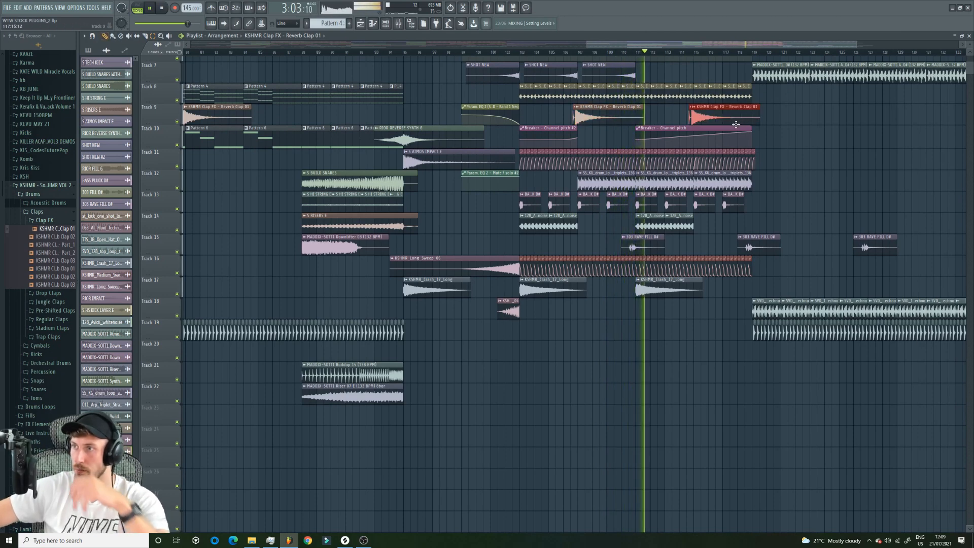
pyautogui.click(677, 53)
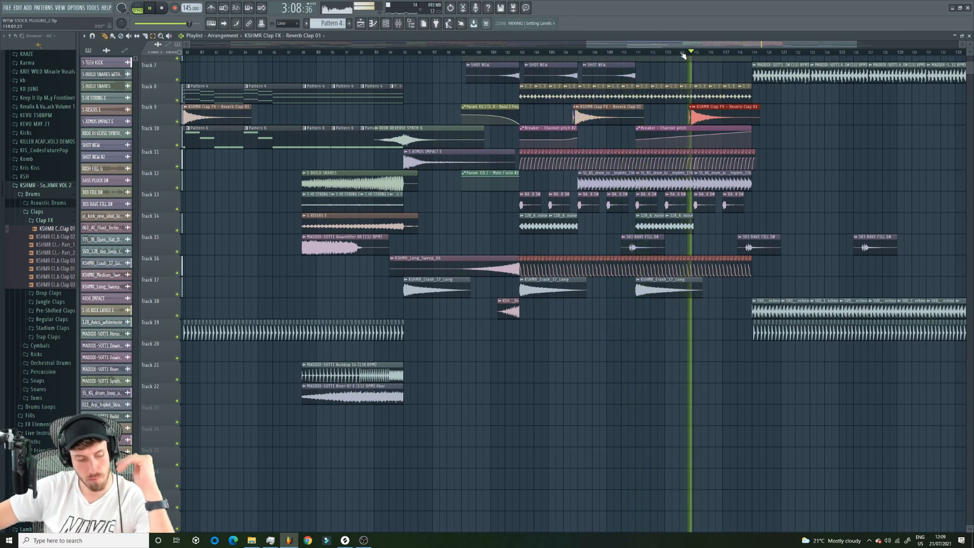
# - Copy the two intro clap fills on Track 9 into the outro and play them
pyautogui.moveTo(587, 44); pyautogui.dragTo(189, 46)
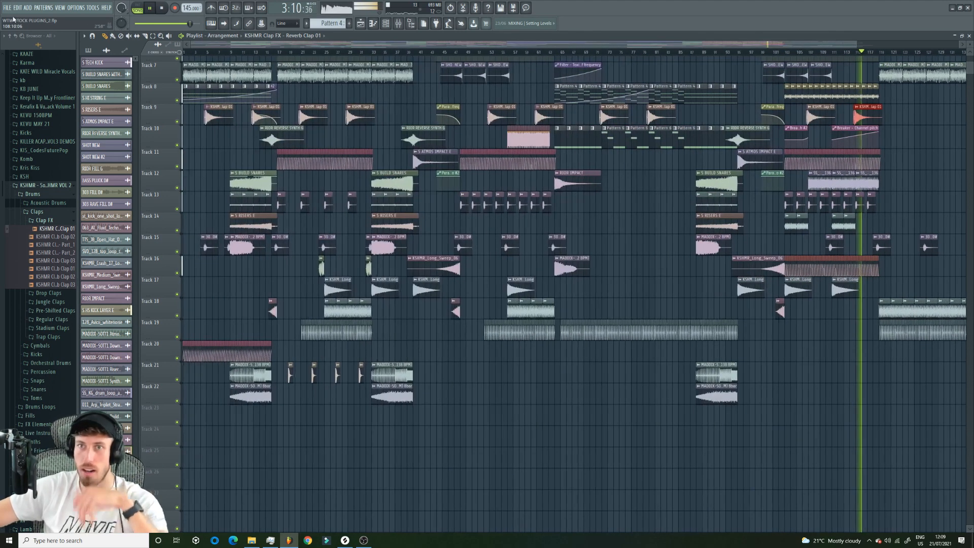
pyautogui.press('space')
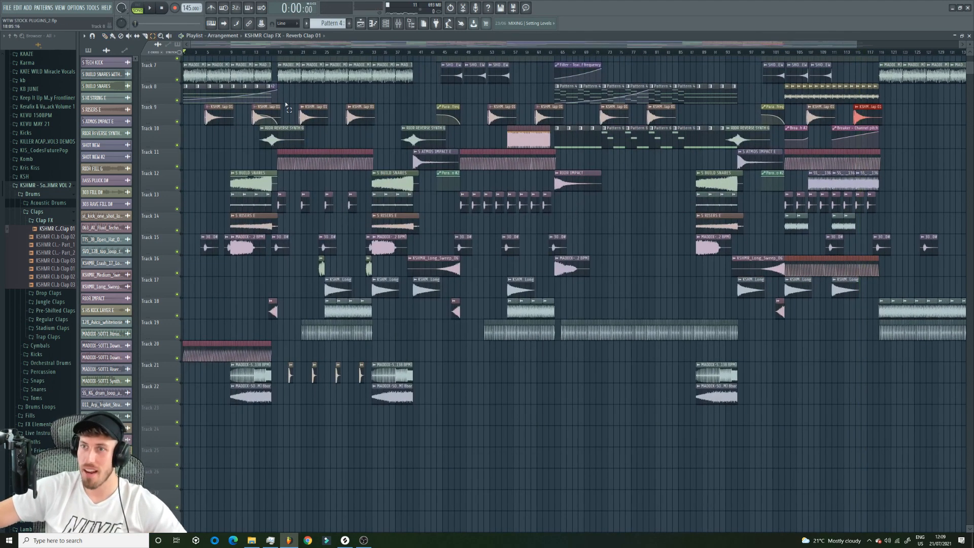
pyautogui.moveTo(223, 122); pyautogui.dragTo(927, 112)
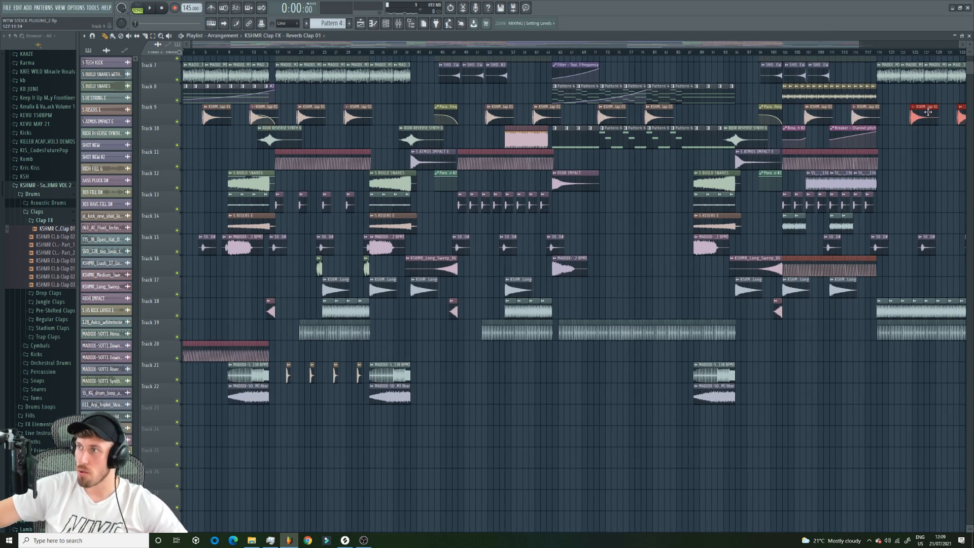
pyautogui.click(922, 59)
pyautogui.press('space')
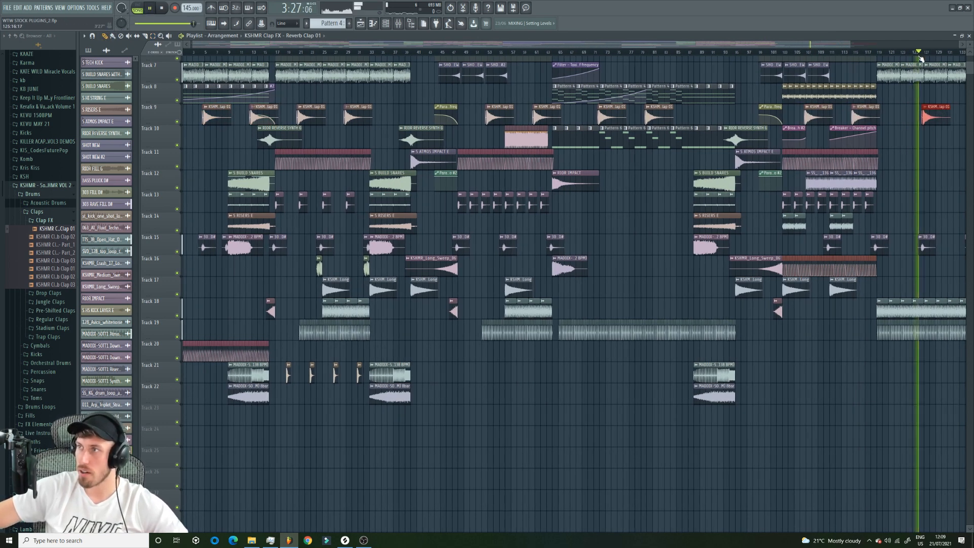
# - Move the two outro clap fills four bars earlier, to just before bars 123 and 131, and play the outro
pyautogui.moveTo(850, 44); pyautogui.dragTo(966, 46)
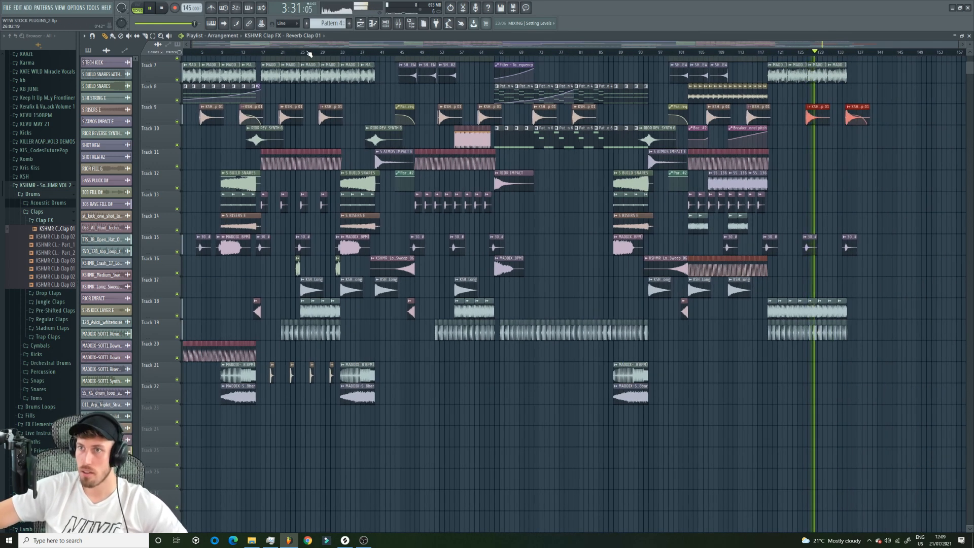
pyautogui.moveTo(820, 117); pyautogui.dragTo(803, 117)
pyautogui.click(770, 52)
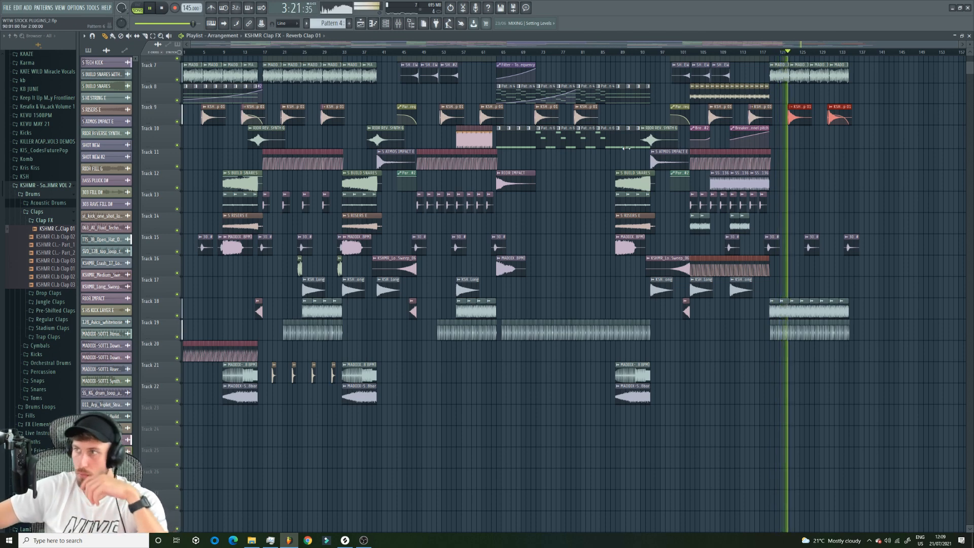
pyautogui.scroll(6, 659, 144)
pyautogui.press('space')
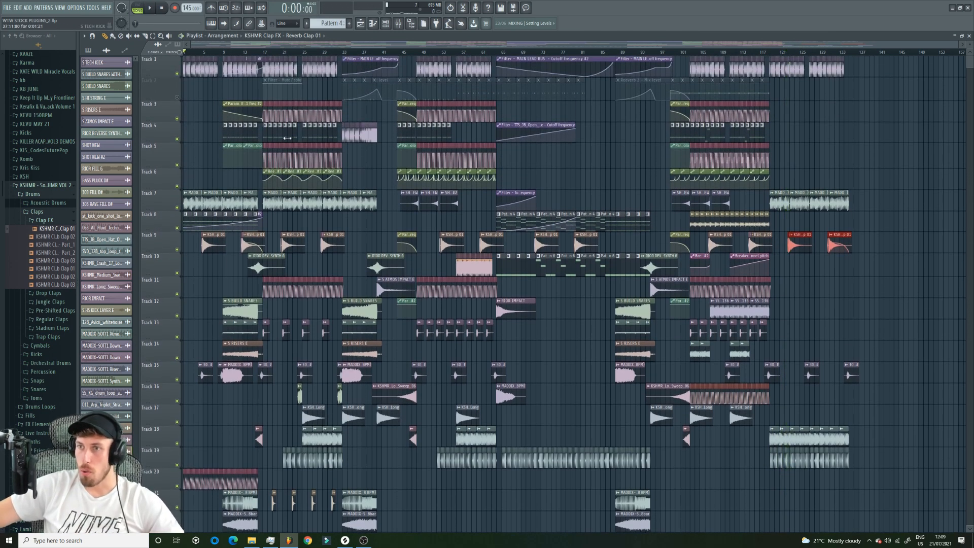
# - Clone the BASSLIE pattern and open the clone's Toxic Biohazard notes in the piano roll
pyautogui.click(332, 23)
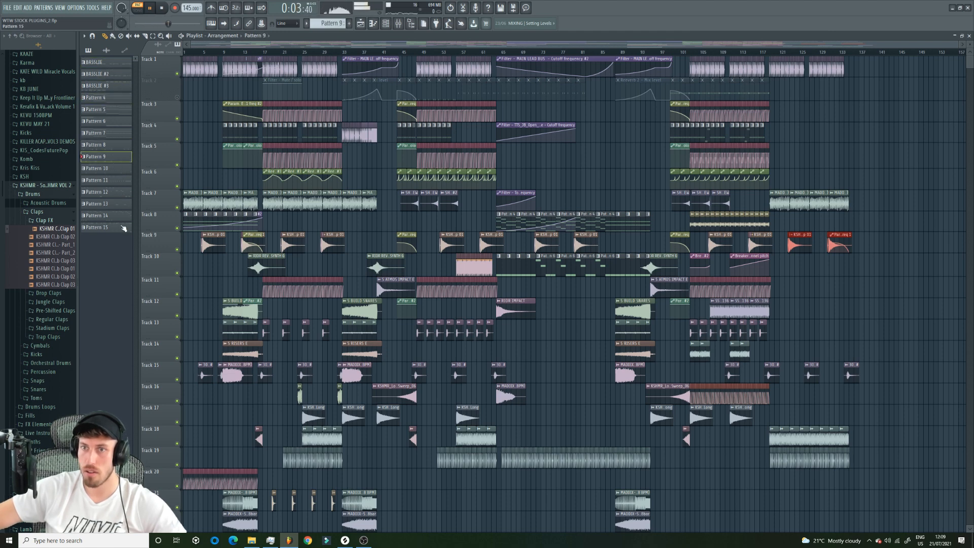
pyautogui.doubleClick(112, 64)
pyautogui.press('space')
pyautogui.click(314, 25)
pyautogui.click(401, 102)
pyautogui.moveTo(238, 47); pyautogui.dragTo(485, 46)
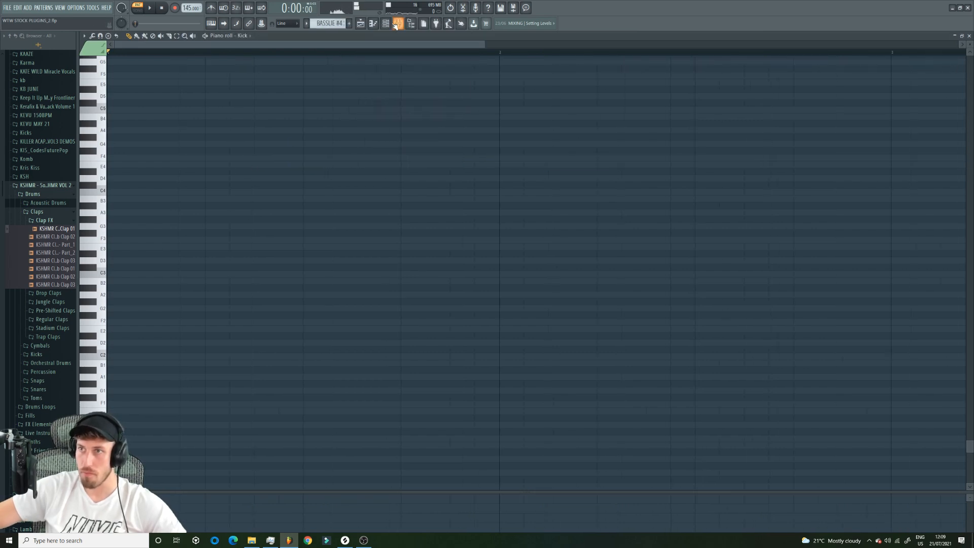
pyautogui.click(385, 23)
pyautogui.rightClick(177, 156)
pyautogui.click(199, 154)
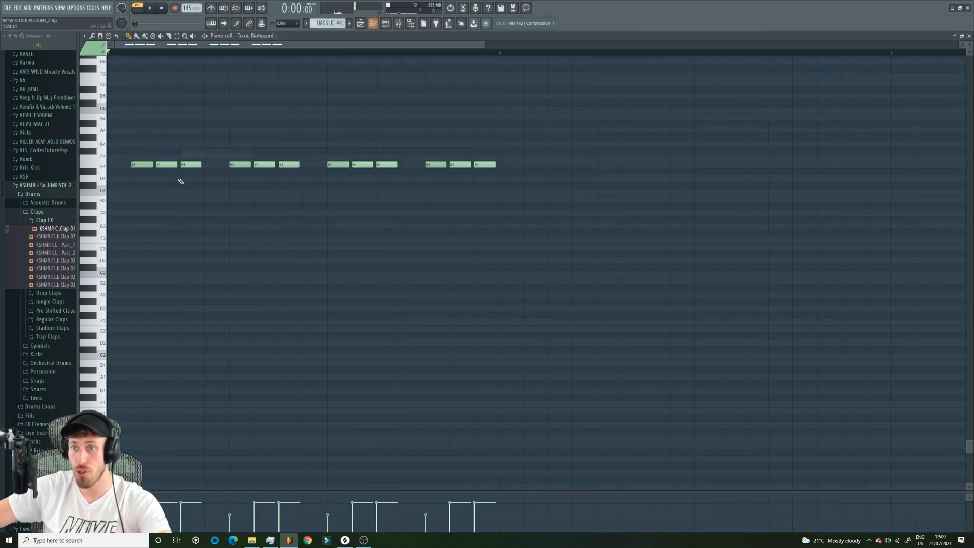
# - Delete all the cloned pattern's notes and draw a sparser line of longer E4 notes across the bar
pyautogui.hotkey('ctrl', 'a')
pyautogui.press('Delete')
pyautogui.click(161, 166)
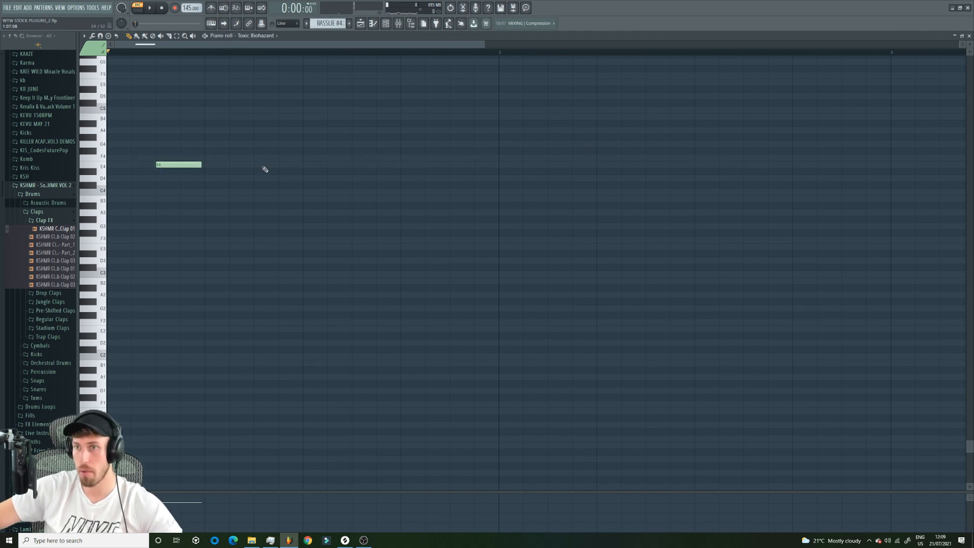
pyautogui.click(371, 168)
pyautogui.press('space')
pyautogui.click(456, 165)
# - Place repeats of the new bass pattern on Track 4 from the start of the outro and play from just before it
pyautogui.press('F5')
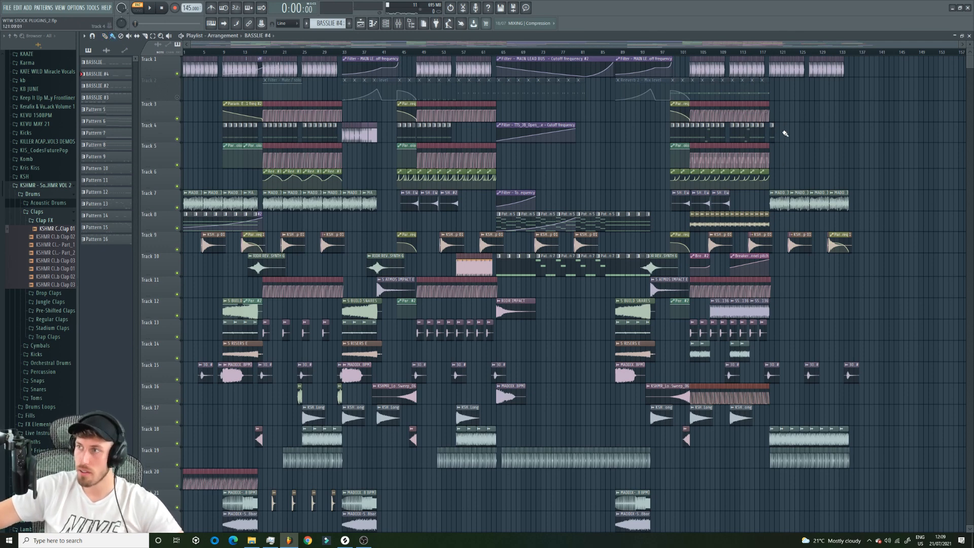
pyautogui.click(764, 51)
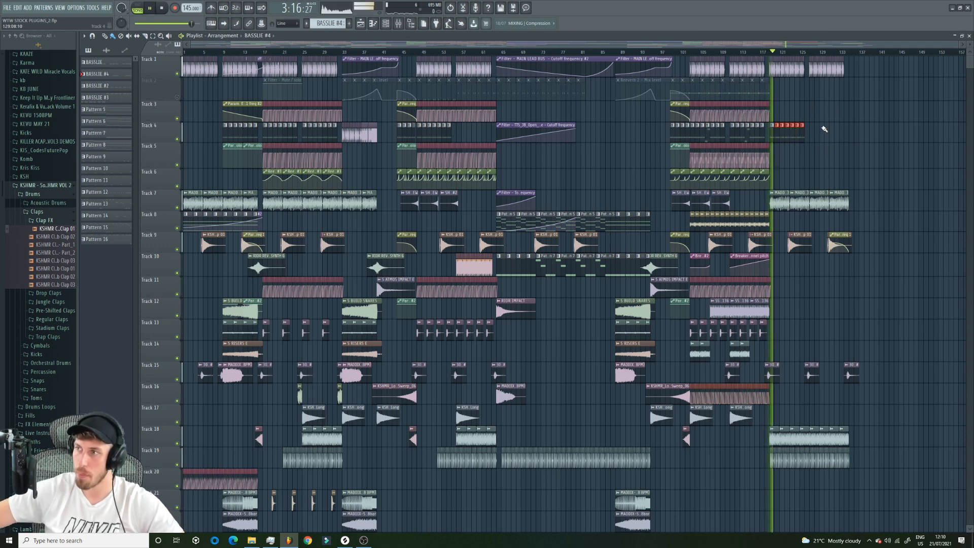
# - Unmute Track 2, move its Filter - Mute / solo automation clip to Track 4, and place a copy over the outro bass pattern
pyautogui.click(276, 80)
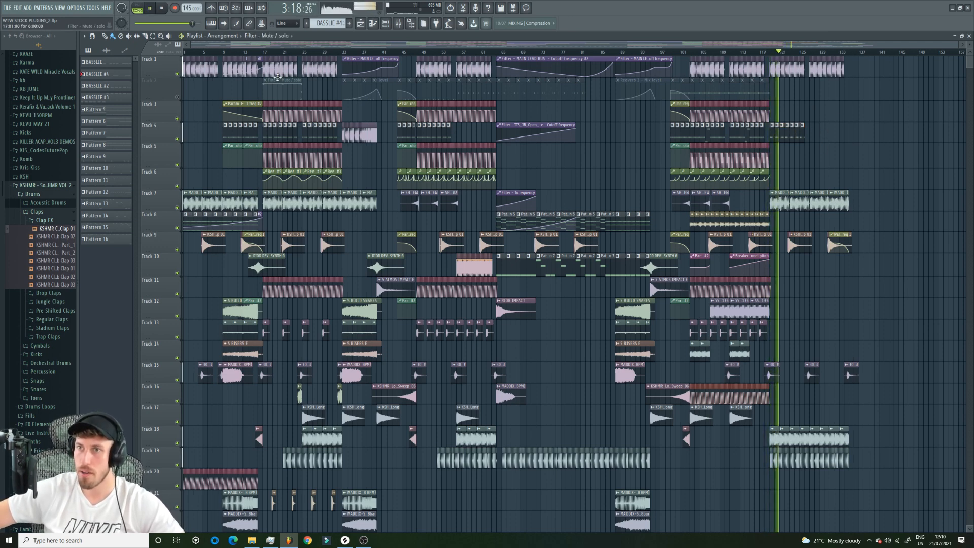
pyautogui.click(178, 98)
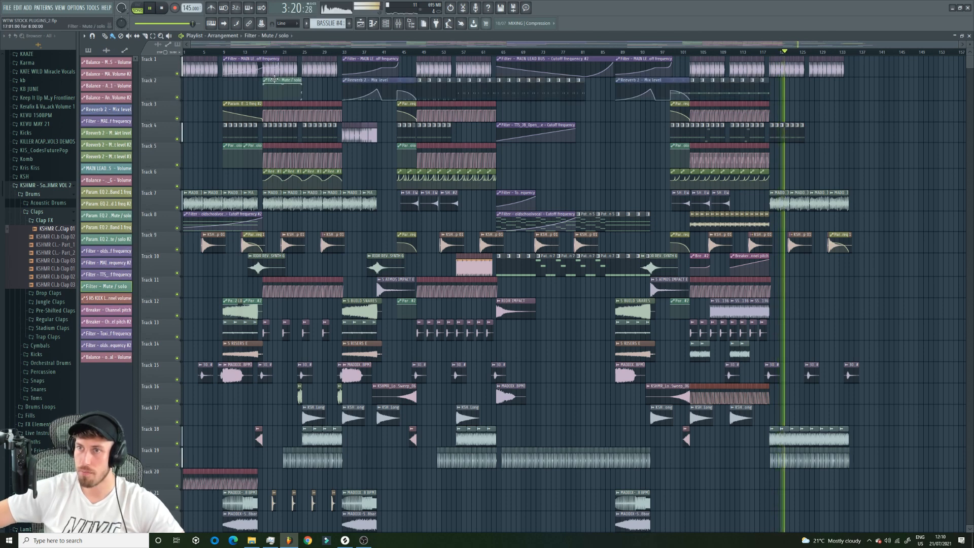
pyautogui.moveTo(275, 86); pyautogui.dragTo(276, 133)
pyautogui.click(776, 130)
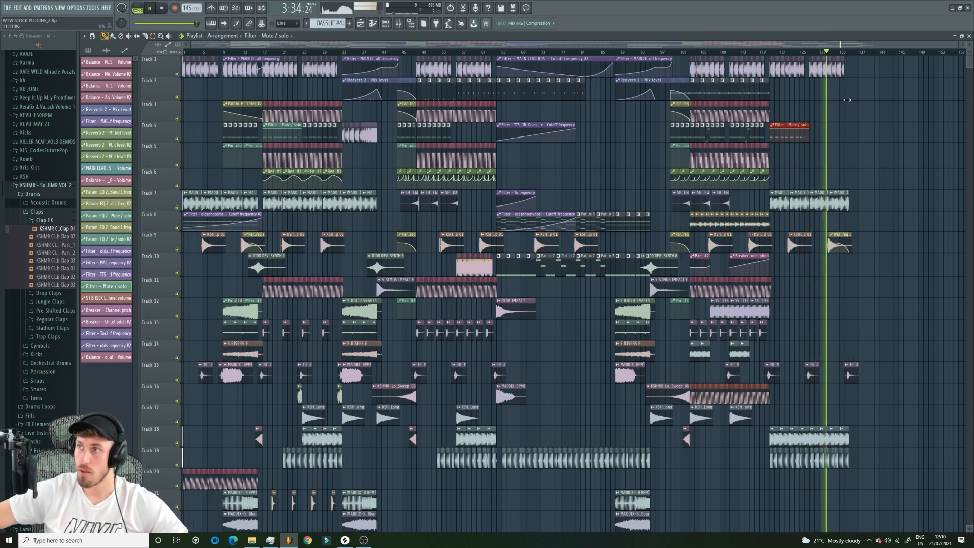
# - Create a reverb mix level automation clip for 12 bars from bar 127, peaking at bar 134, and play the outro
pyautogui.press('space')
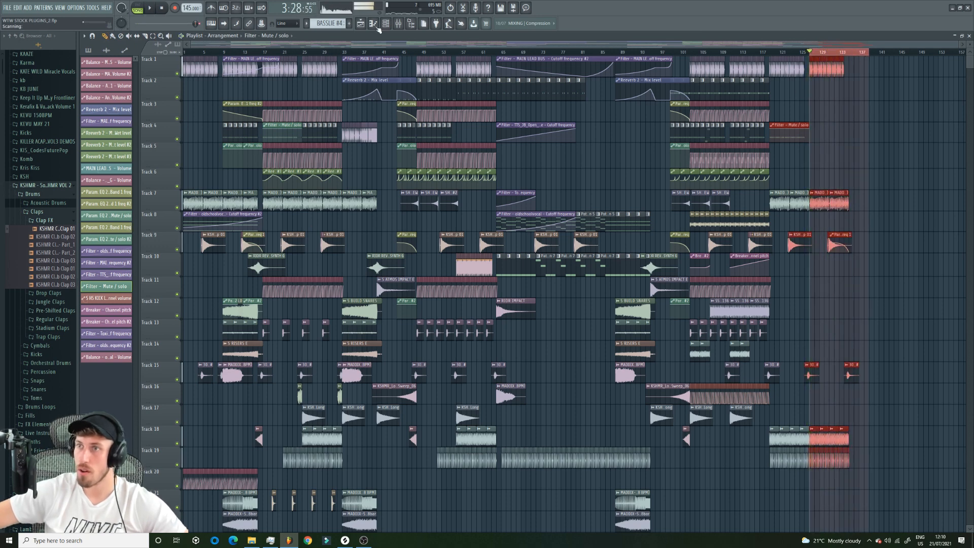
pyautogui.press('F9')
pyautogui.rightClick(761, 312)
pyautogui.click(767, 340)
pyautogui.press('F9')
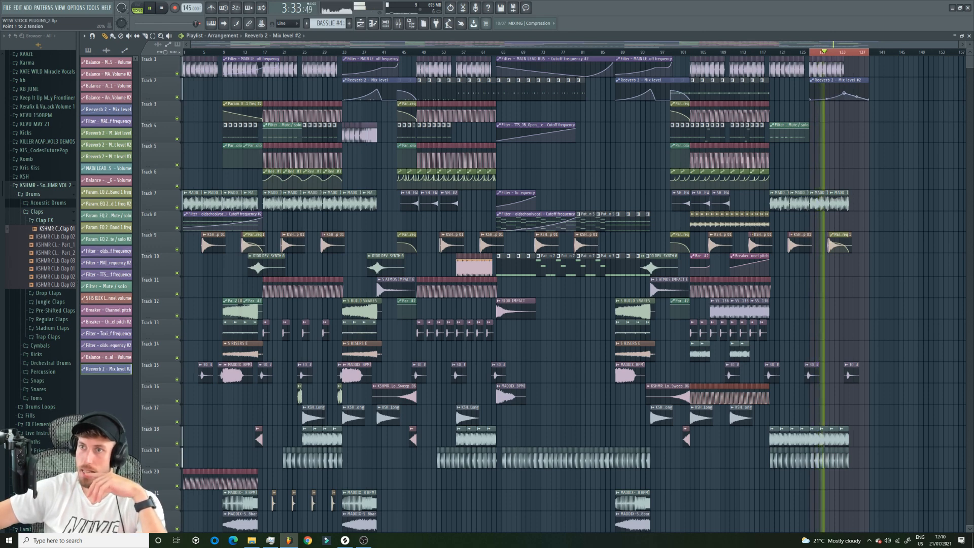
pyautogui.moveTo(810, 52); pyautogui.dragTo(870, 54)
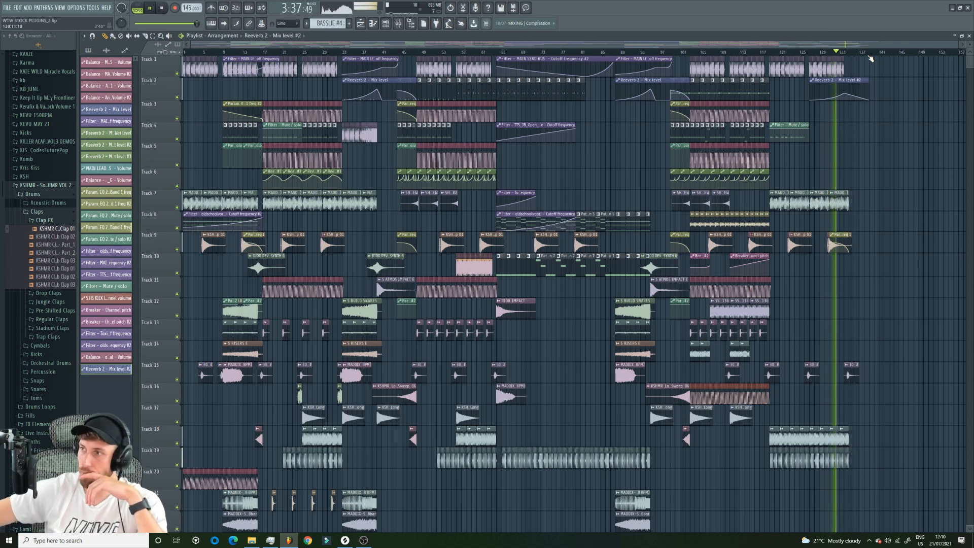
# - Route the S TECH KICK channel to mixer insert 16 and load Fruity Parametric EQ 2 on it, with 10 bars selected from bar 127
pyautogui.moveTo(809, 53); pyautogui.dragTo(858, 53)
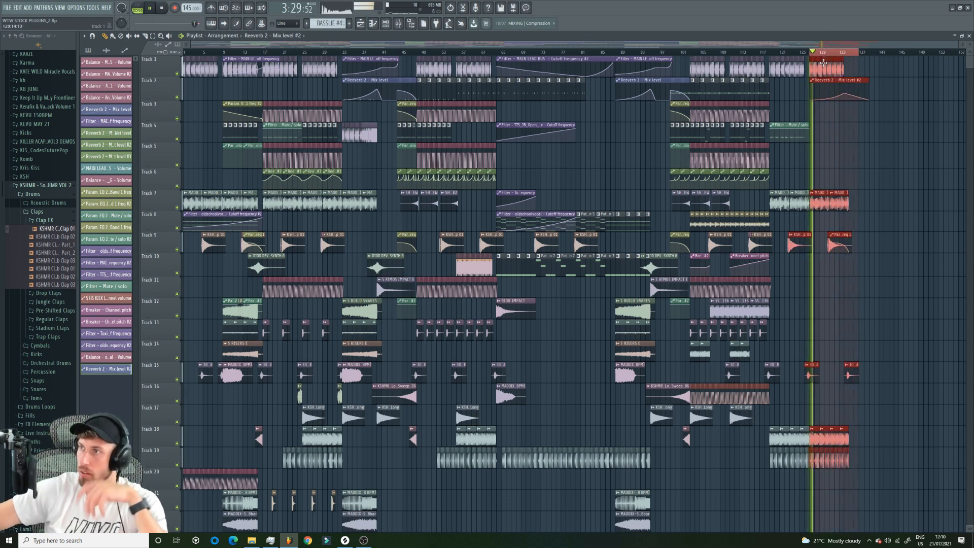
pyautogui.doubleClick(434, 117)
pyautogui.press('space')
pyautogui.hotkey('ctrl', 'l')
pyautogui.press('F9')
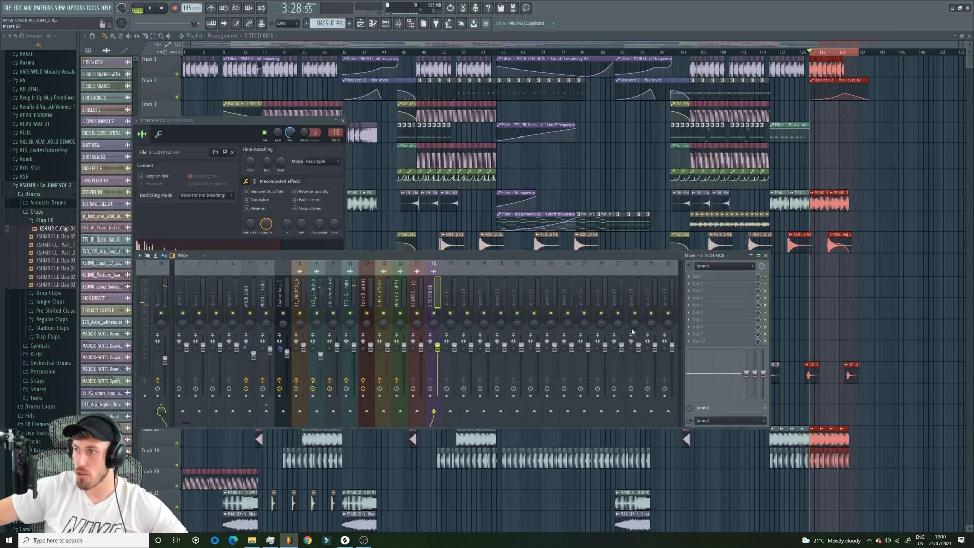
pyautogui.click(717, 333)
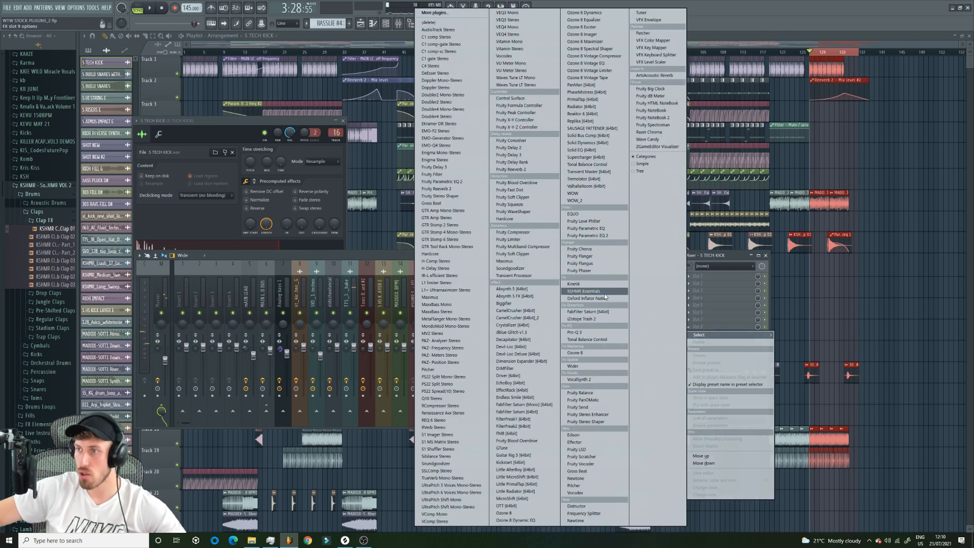
pyautogui.click(607, 236)
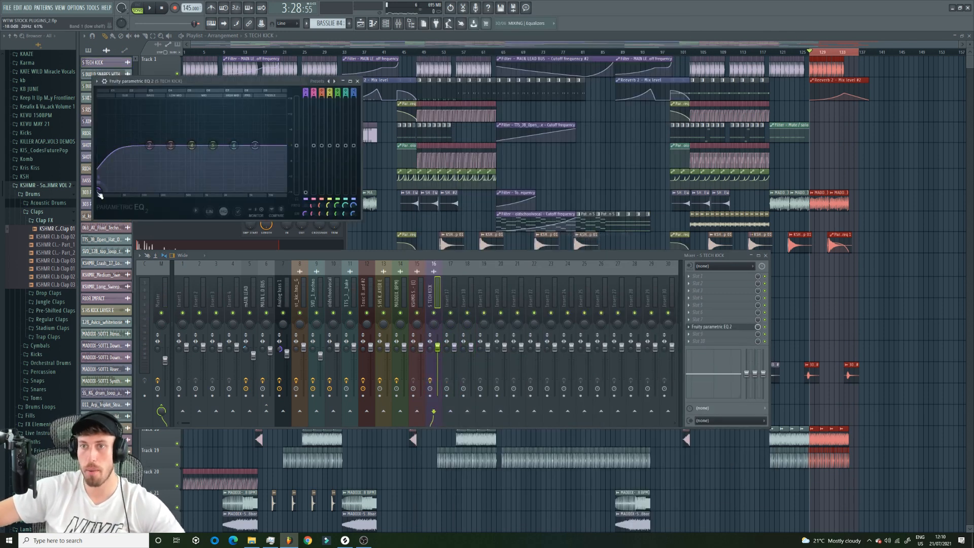
# - Turn the kick EQ's band 1 into a high pass filter at 20 Hz with 0 dB gain
pyautogui.moveTo(306, 93); pyautogui.dragTo(306, 112)
pyautogui.moveTo(98, 192); pyautogui.dragTo(139, 190)
pyautogui.moveTo(304, 92)
pyautogui.mouseDown()
pyautogui.moveTo(303, 107)
pyautogui.moveTo(305, 91)
pyautogui.mouseUp()
pyautogui.moveTo(143, 151); pyautogui.dragTo(105, 150)
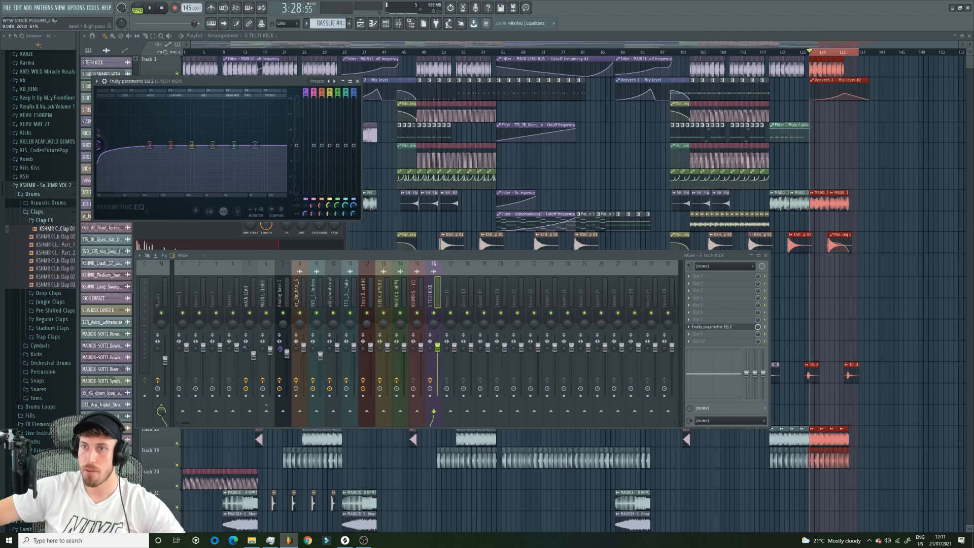
# - Create an automation clip for the kick EQ's mute switch from bar 127 and shape it to drop abruptly at bar 134
pyautogui.press('space')
pyautogui.rightClick(764, 327)
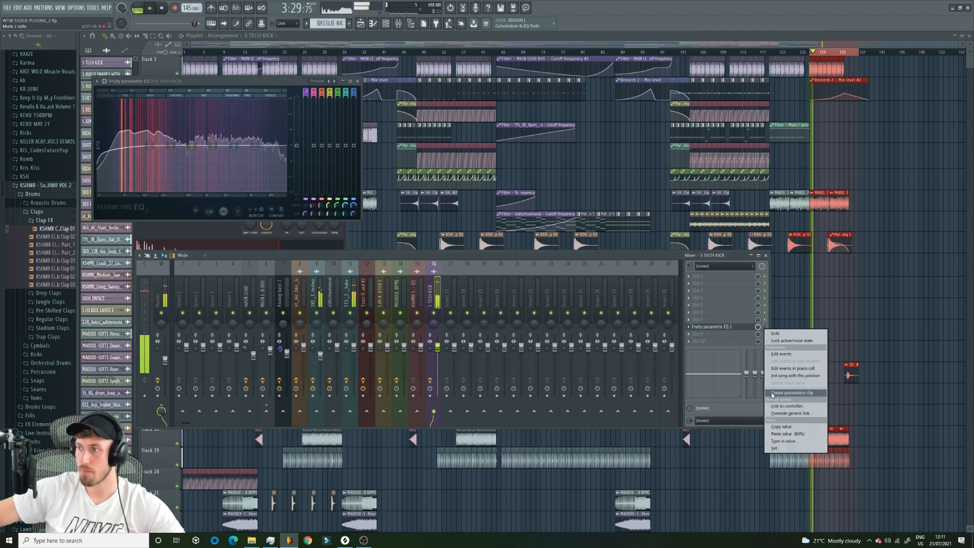
pyautogui.click(807, 393)
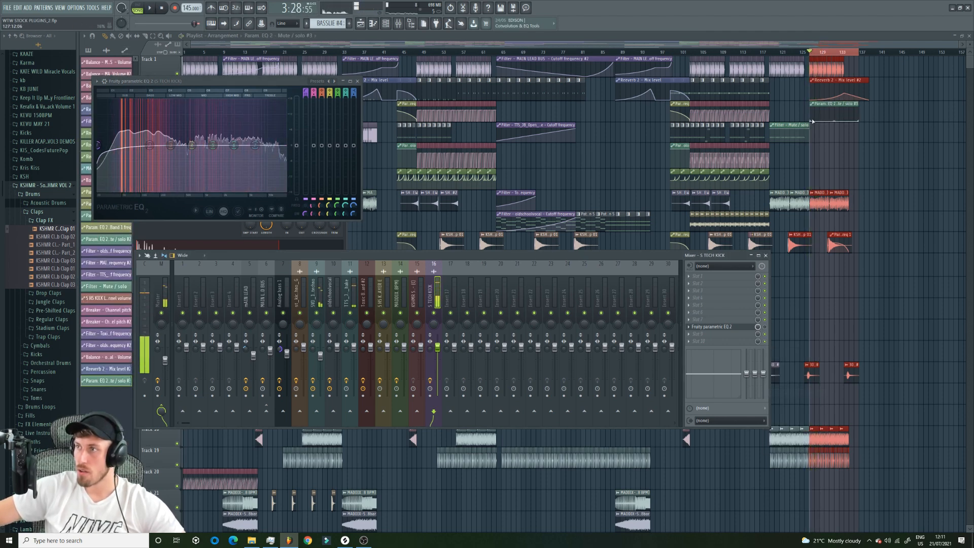
pyautogui.press('space')
pyautogui.press('F12')
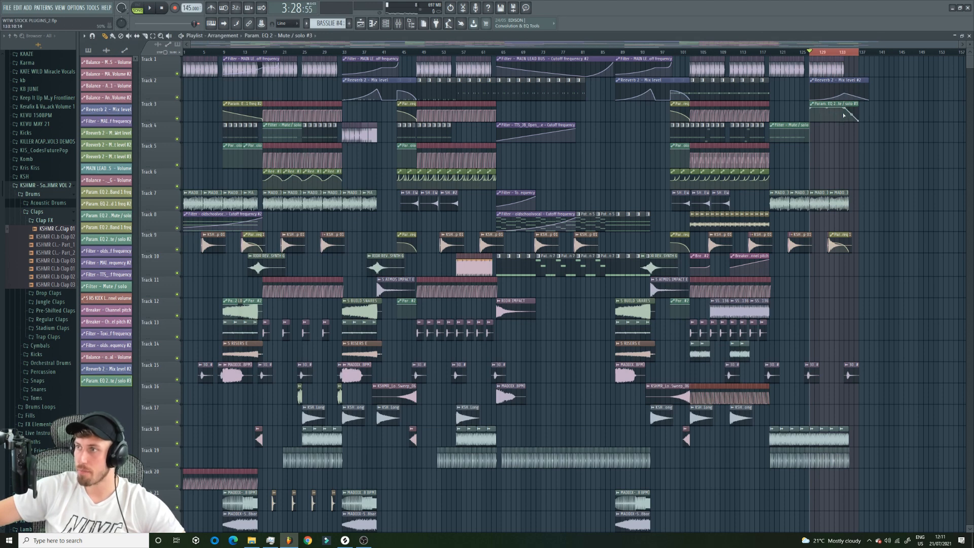
# - Automate the kick EQ's band 1 frequency over the outro from bar 127, rising to a peak at bar 135
pyautogui.click(406, 24)
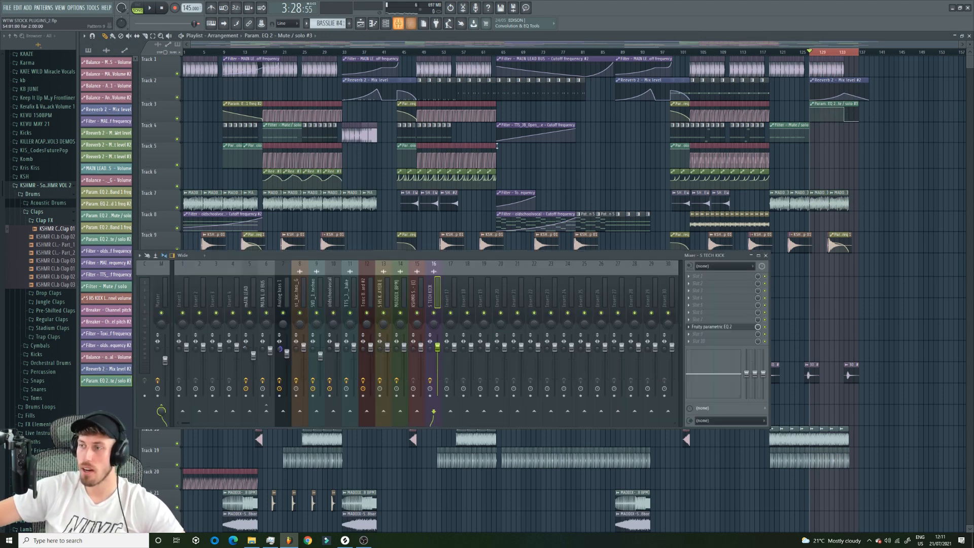
pyautogui.click(720, 327)
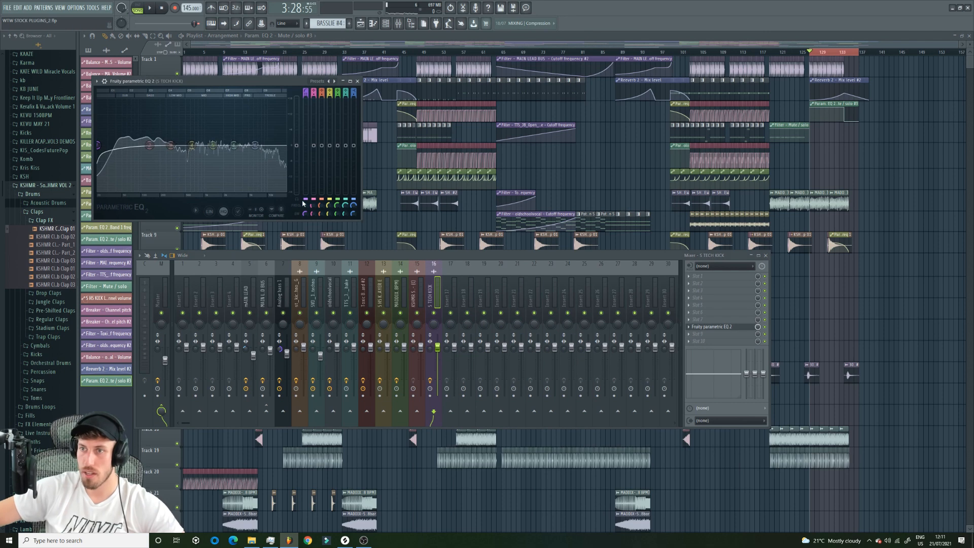
pyautogui.rightClick(305, 210)
pyautogui.click(330, 238)
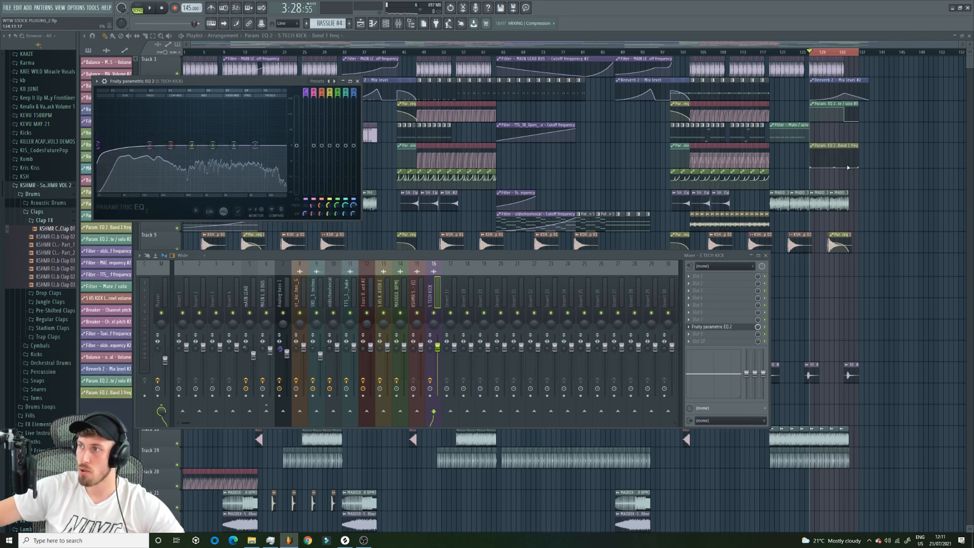
pyautogui.press('F12')
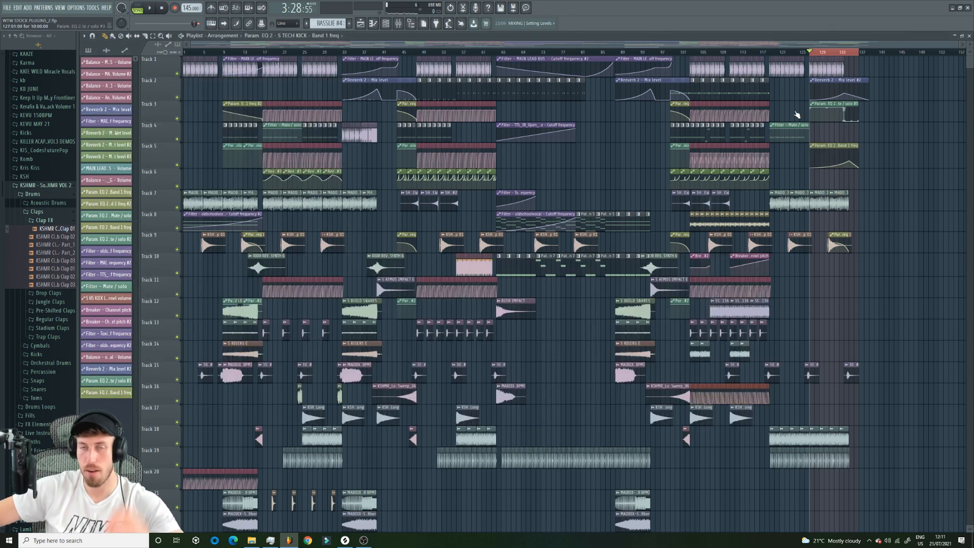
# - Play the outro from bar 127 with the kick's EQ open to check the automated low cut
pyautogui.press('space')
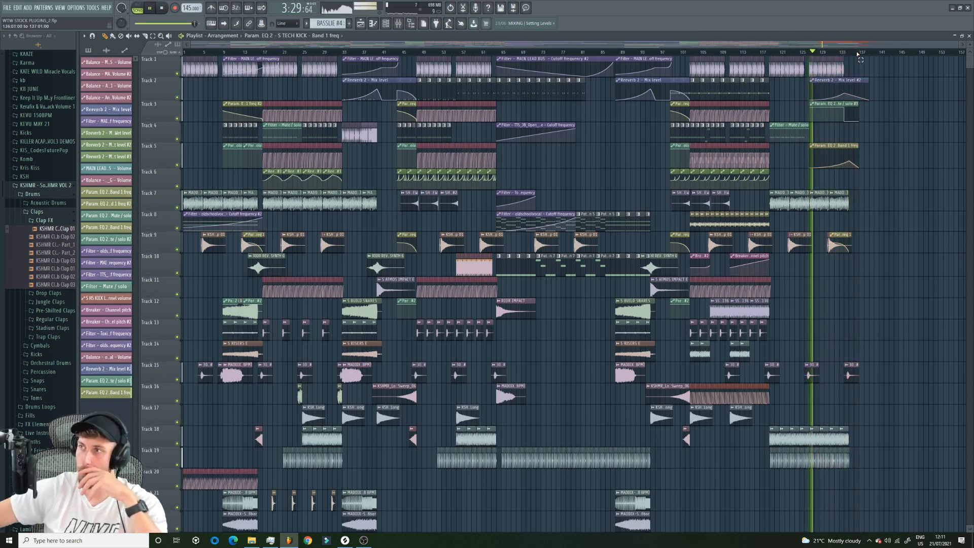
pyautogui.press('F9')
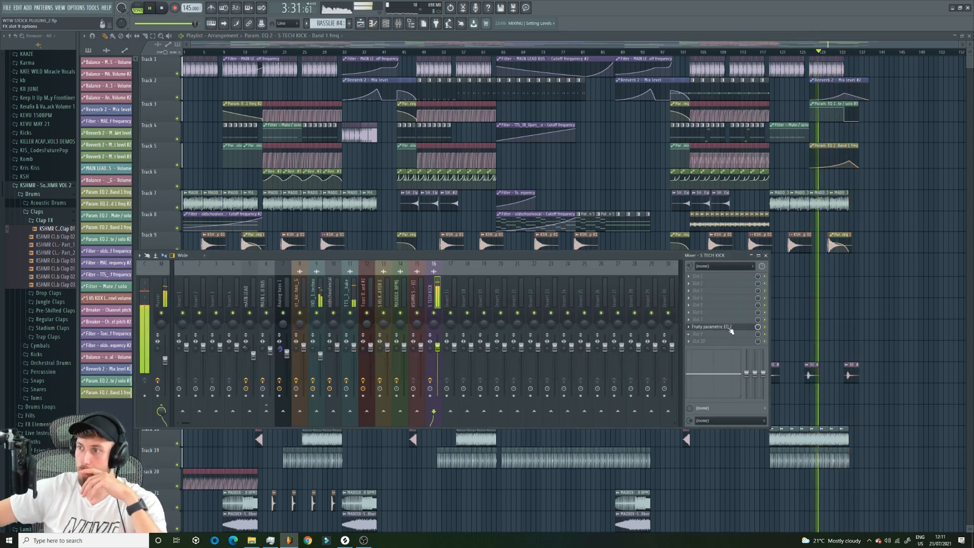
pyautogui.click(711, 327)
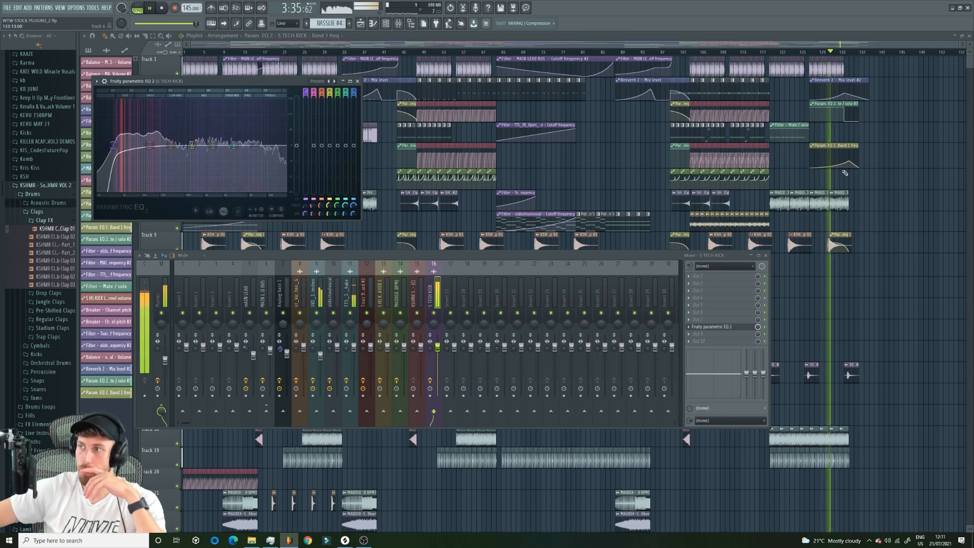
pyautogui.press('F12')
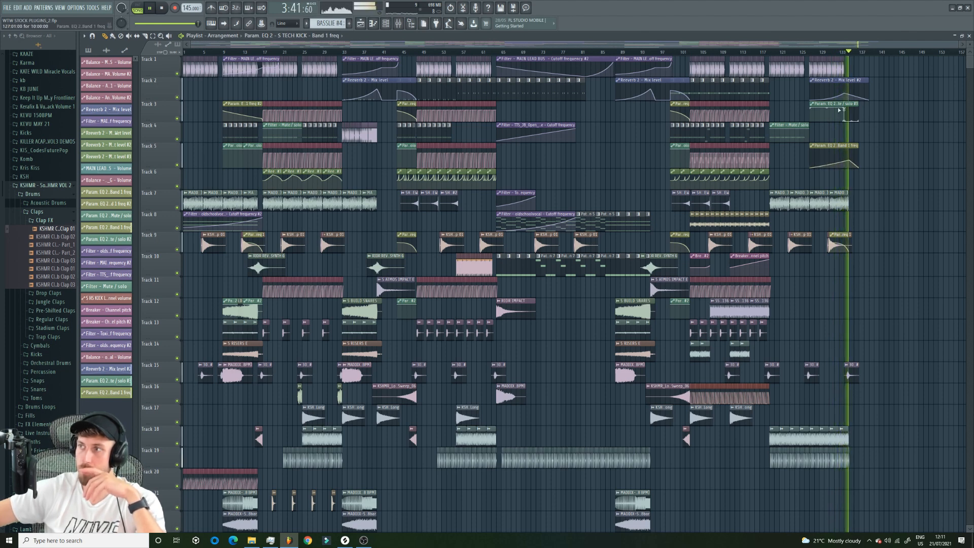
# - Add kick hits on Track 1 to extend the outro kicks up to bar 135
pyautogui.press('space')
pyautogui.moveTo(192, 44); pyautogui.dragTo(798, 89)
pyautogui.click(382, 52)
pyautogui.press('space')
pyautogui.click(426, 69)
pyautogui.click(432, 71)
pyautogui.click(441, 72)
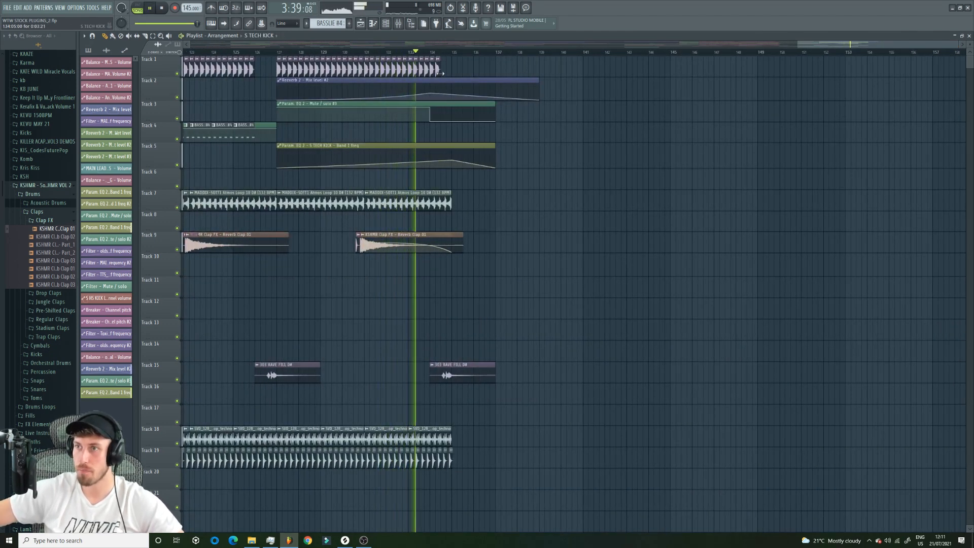
pyautogui.click(447, 73)
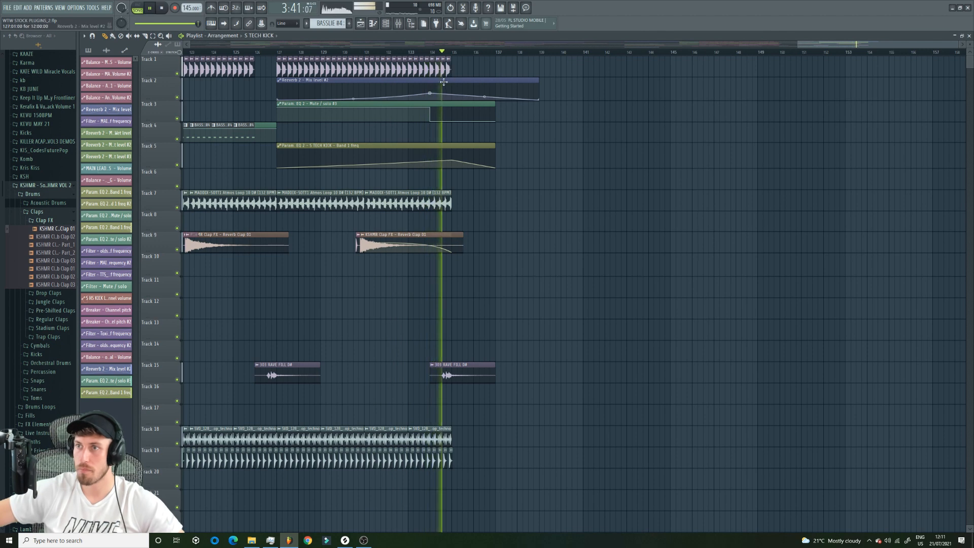
# - Shift the EQ mute clip's drop to bar 135 and play the end of the outro
pyautogui.press('space')
pyautogui.click(453, 107)
pyautogui.press('space')
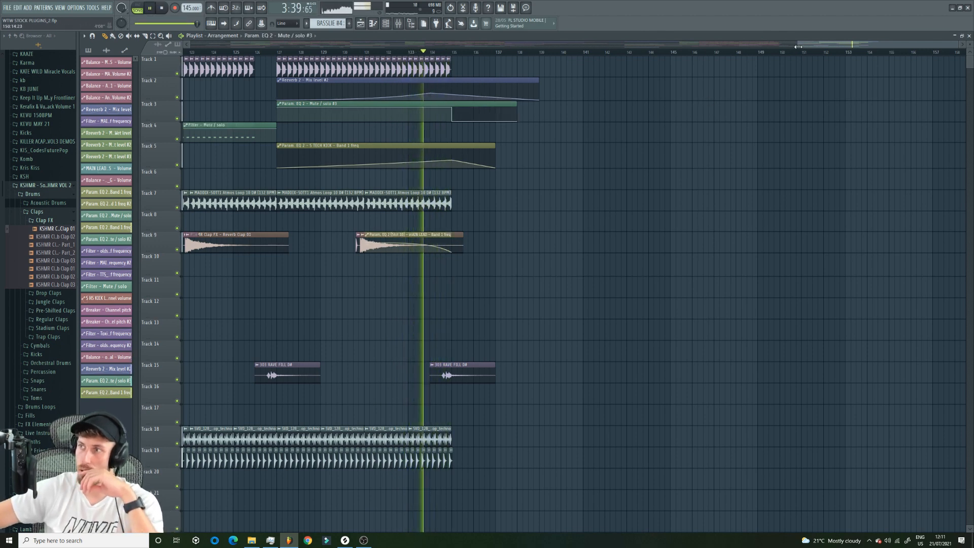
# - Steepen the band 1 frequency clip's final drop, stack both outro EQ clips on Track 2, and move the reverb mix clip to Track 5
pyautogui.scroll(-6, 734, 83)
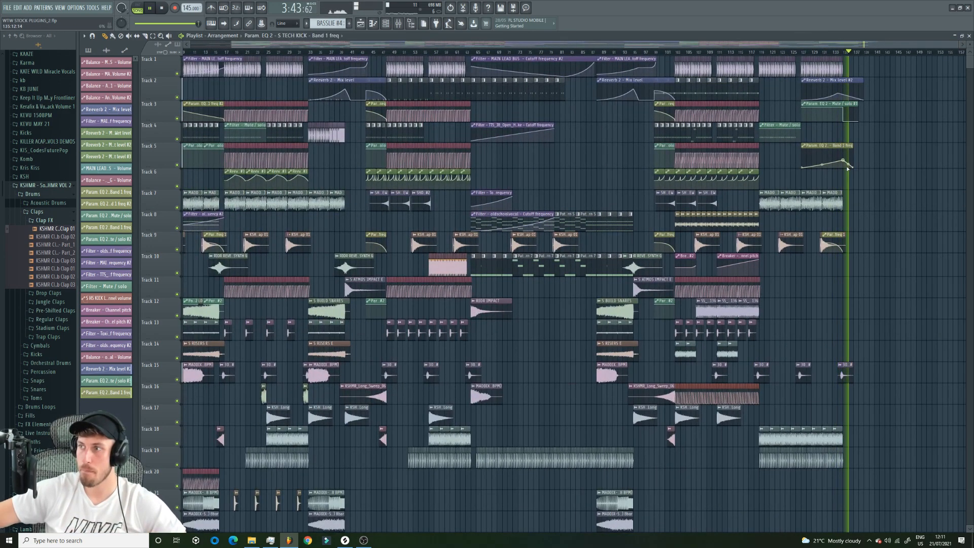
pyautogui.press('space')
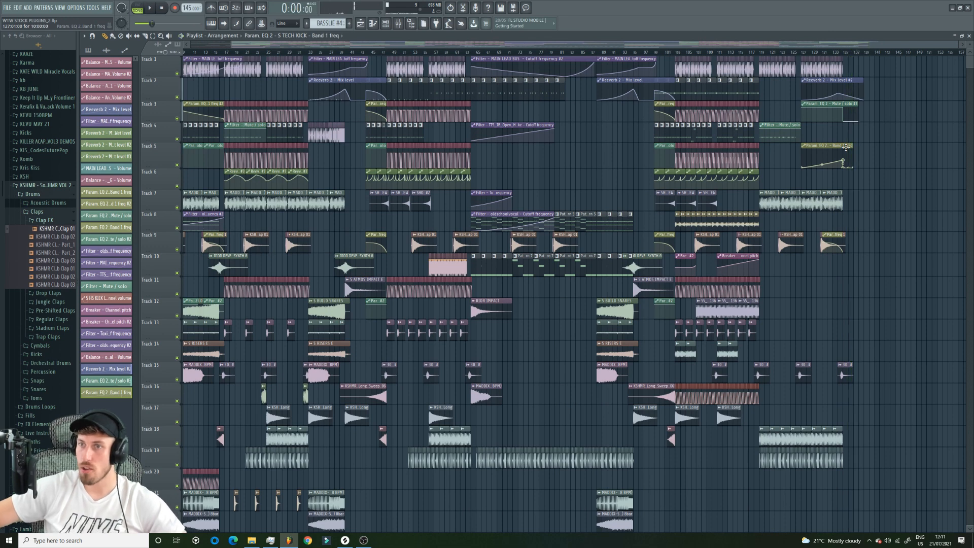
pyautogui.moveTo(846, 147)
pyautogui.mouseDown()
pyautogui.moveTo(847, 100)
pyautogui.moveTo(827, 152)
pyautogui.mouseUp()
pyautogui.click(850, 112)
pyautogui.moveTo(848, 93); pyautogui.dragTo(848, 92)
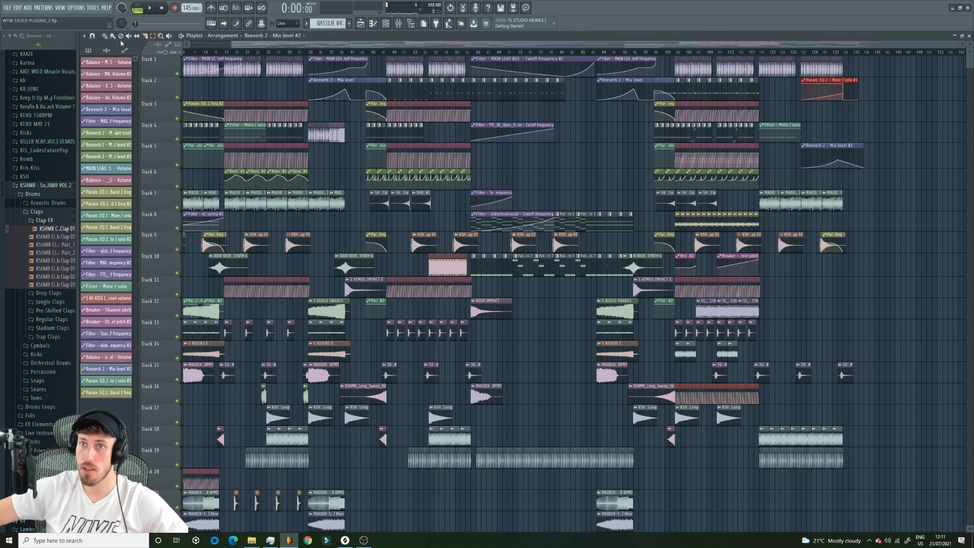
# - Copy the stacked kick EQ automation clips to the start of the song on Track 2 and play the intro
pyautogui.moveTo(836, 80)
pyautogui.keyDown('shift'); pyautogui.mouseDown()
pyautogui.moveTo(189, 82)
pyautogui.moveTo(78, 60)
pyautogui.mouseUp(); pyautogui.keyUp('shift')
pyautogui.click(210, 53)
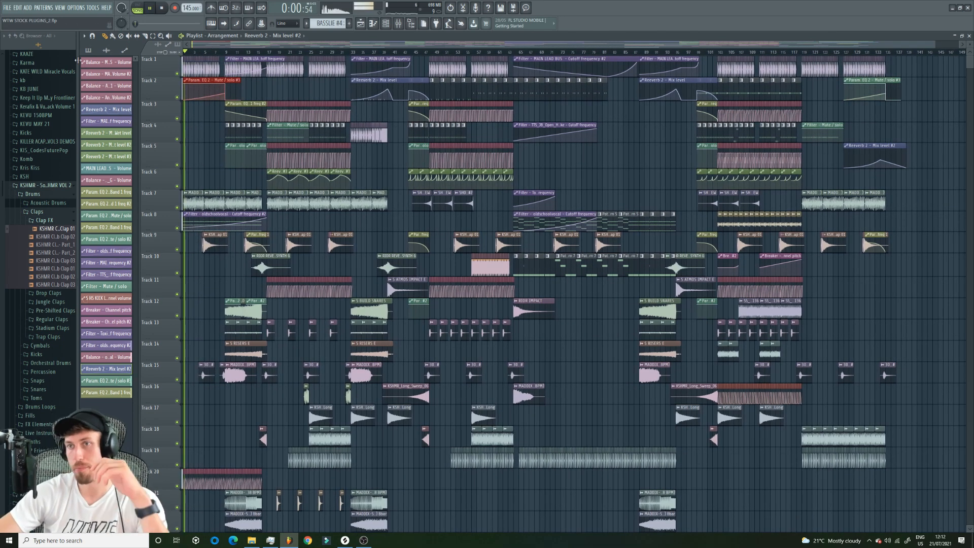
pyautogui.click(273, 90)
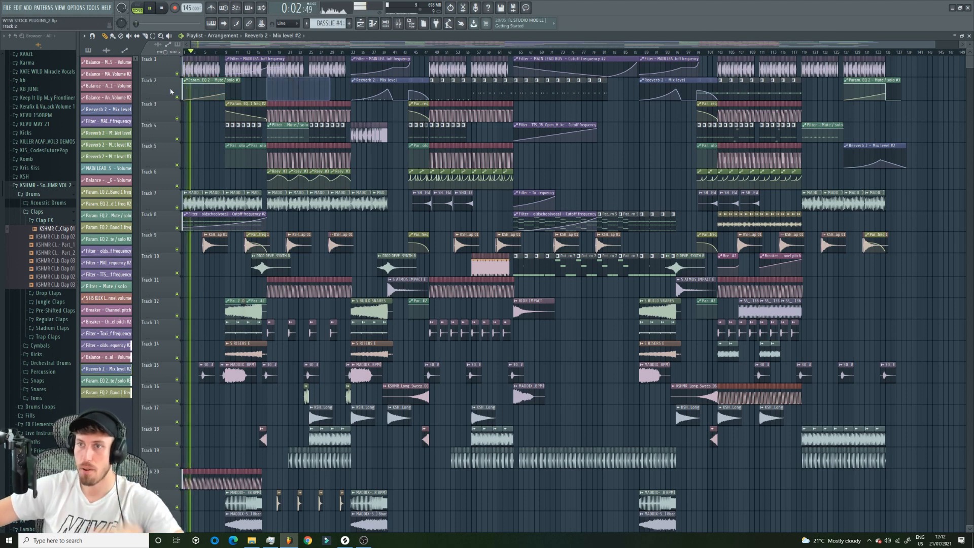
pyautogui.rightClick(295, 89)
pyautogui.press('space')
# - Make the intro's band 1 frequency clip unique, reshape it to fall from high to low by bar 9, and play the intro
pyautogui.click(186, 92)
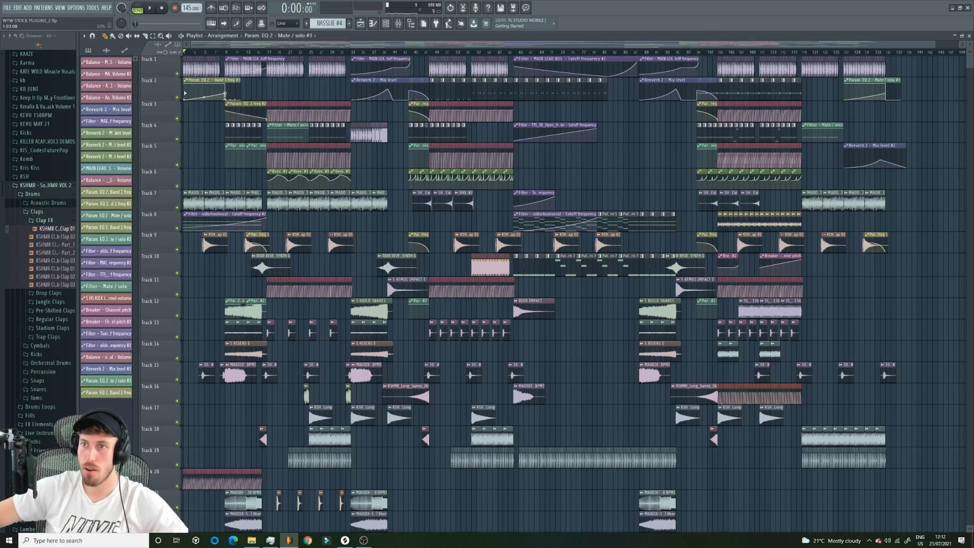
pyautogui.click(186, 81)
pyautogui.click(197, 145)
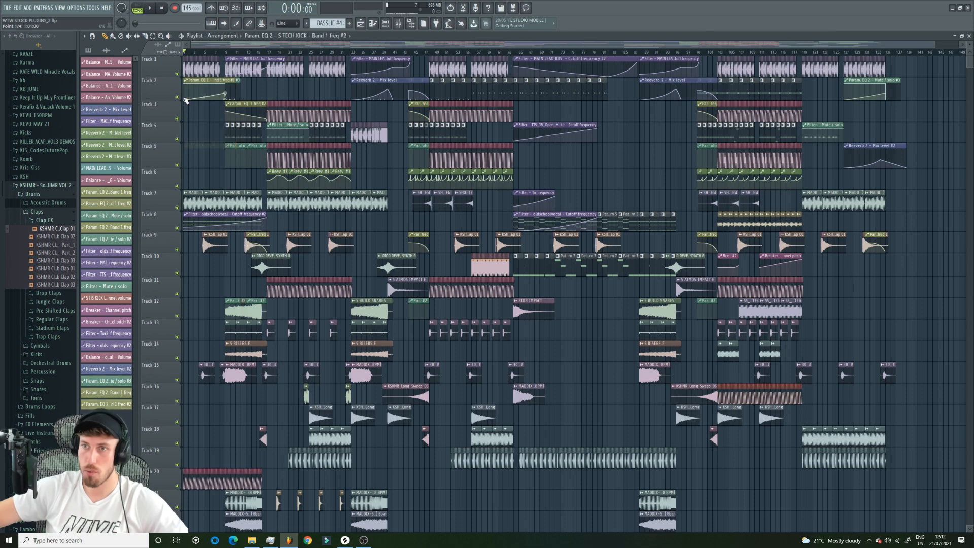
pyautogui.press('space')
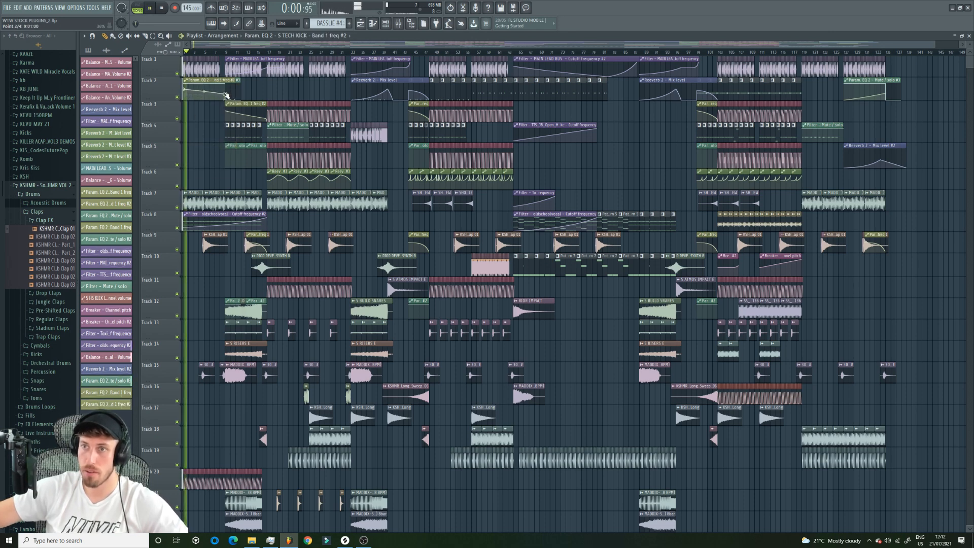
pyautogui.press('space')
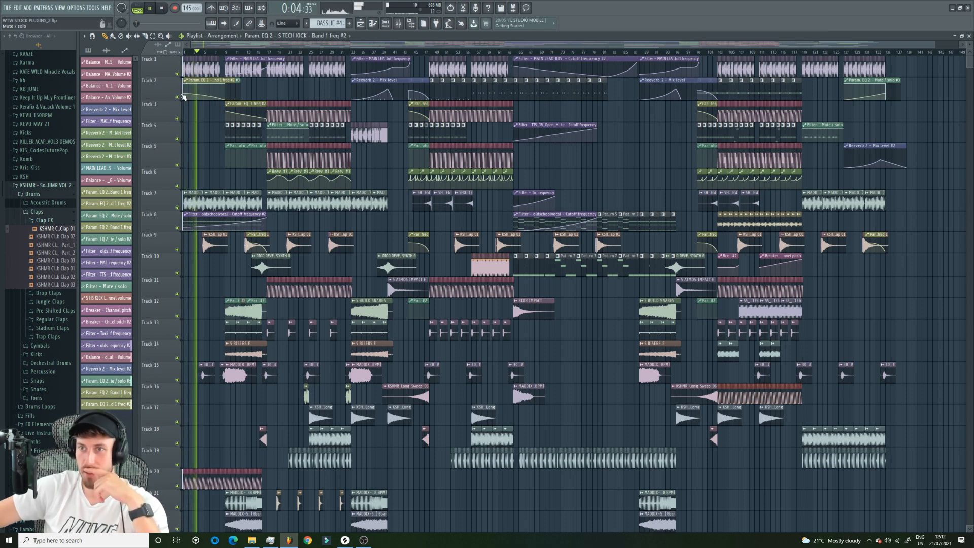
pyautogui.click(176, 55)
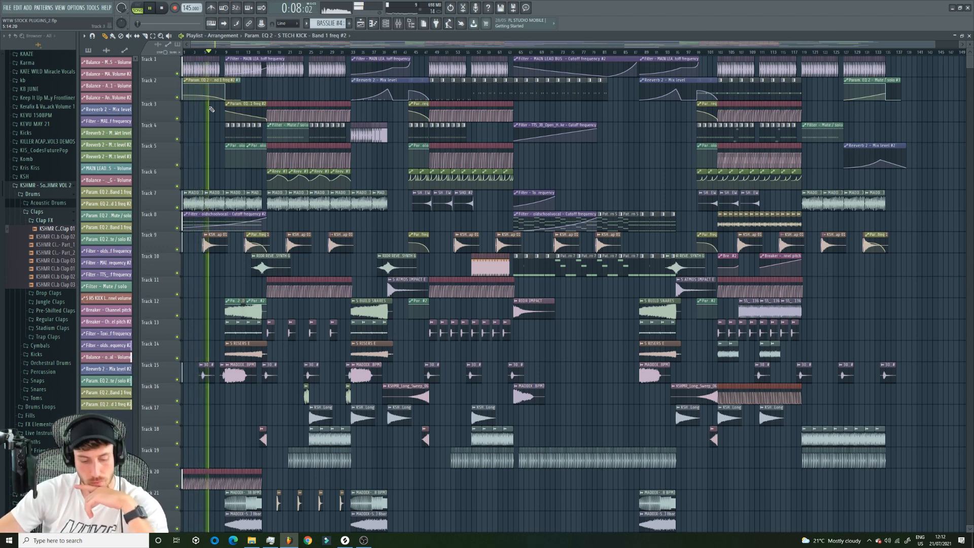
# - Create a channel volume automation clip for the S BUILD SNARES sample, spanning bars 9 to 17
pyautogui.scroll(-4, 260, 264)
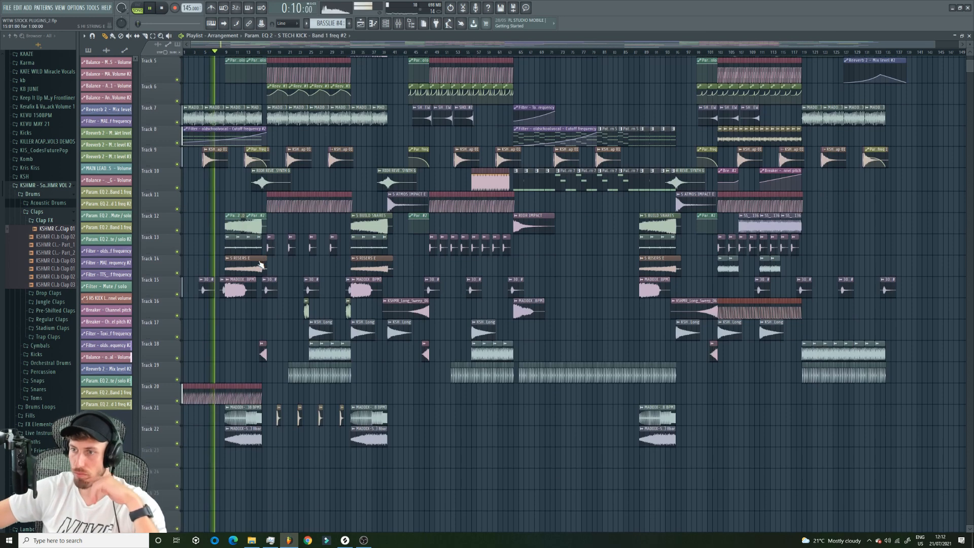
pyautogui.scroll(4, 260, 264)
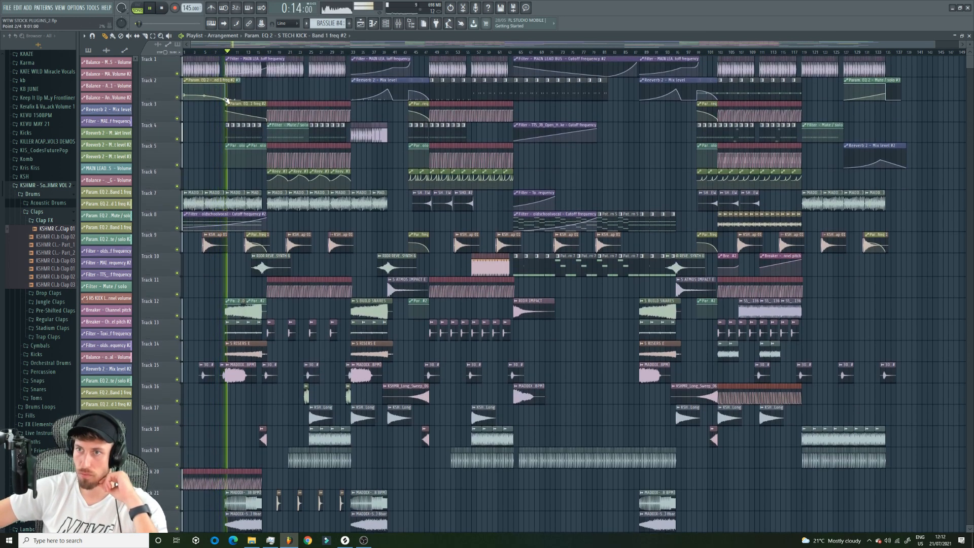
pyautogui.click(209, 52)
pyautogui.press('space')
pyautogui.click(243, 313)
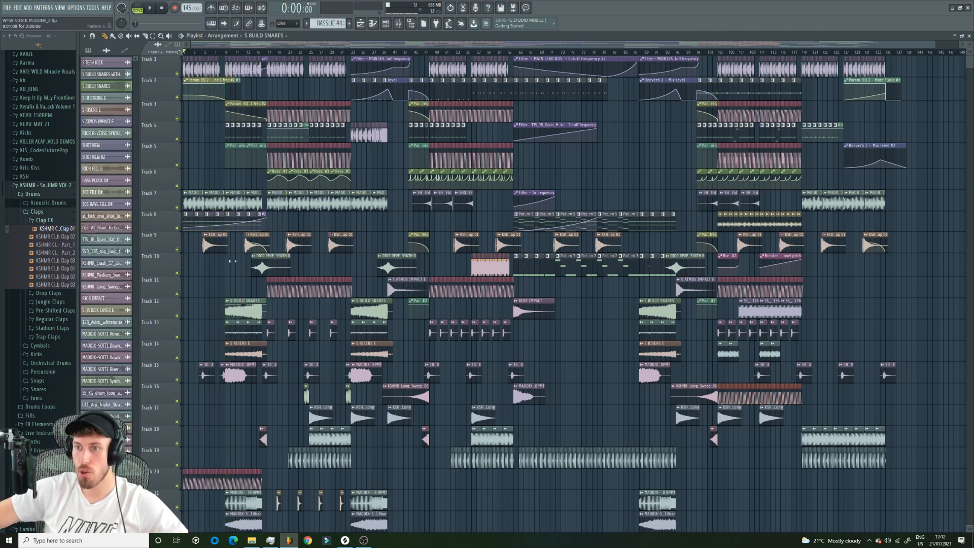
pyautogui.moveTo(227, 59); pyautogui.dragTo(265, 60)
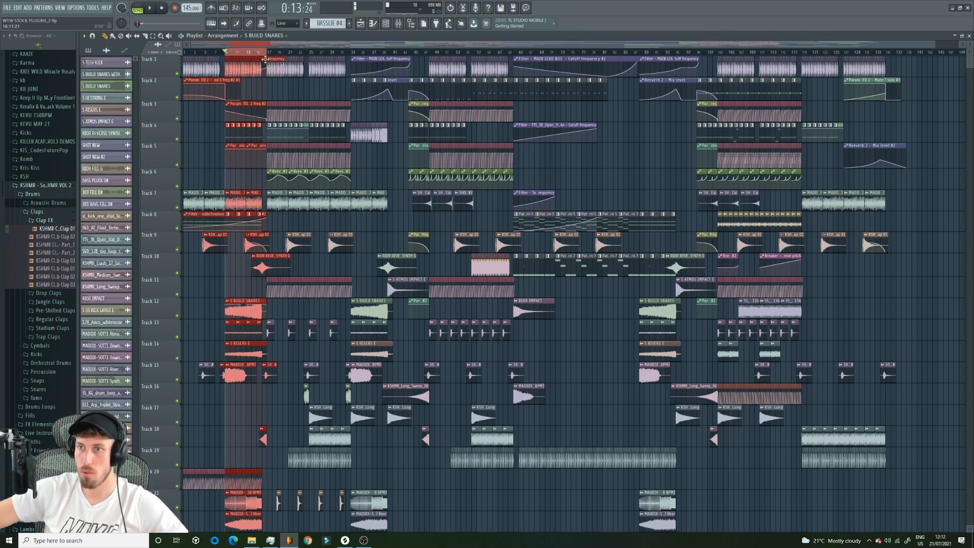
pyautogui.doubleClick(240, 309)
pyautogui.rightClick(292, 136)
pyautogui.click(315, 193)
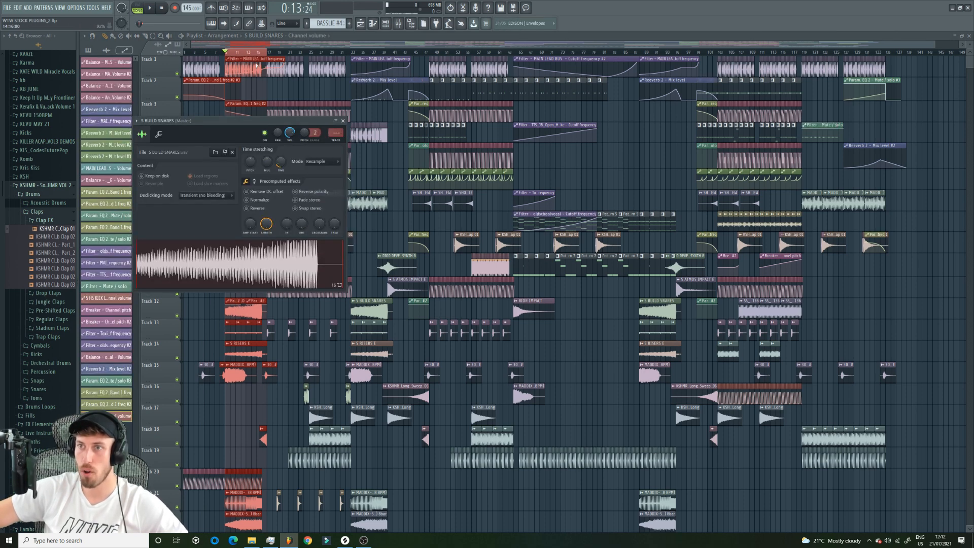
pyautogui.press('Escape')
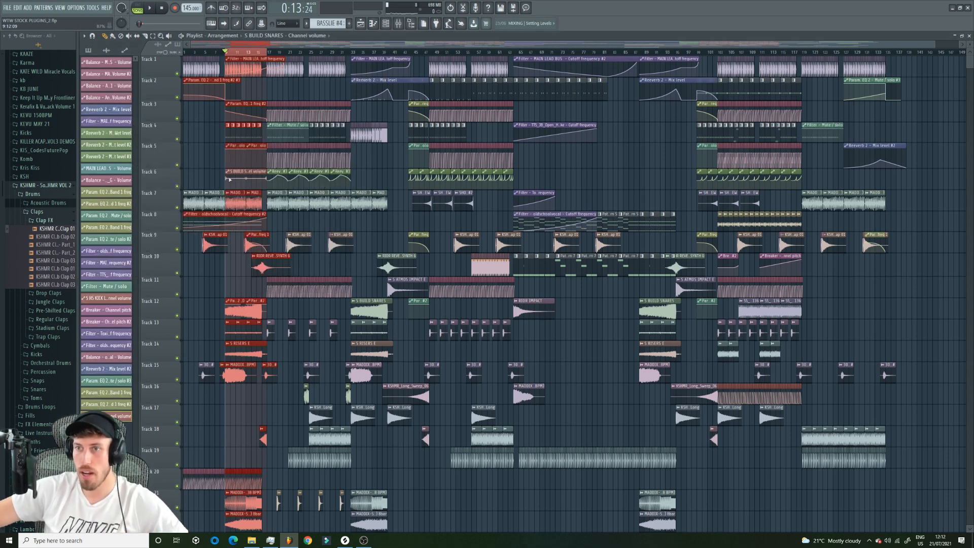
# - Shape the snare build's volume automation to rise from bar 9 and stay level from bar 13 to 17, and play the buildup
pyautogui.rightClick(246, 184)
pyautogui.rightClick(266, 182)
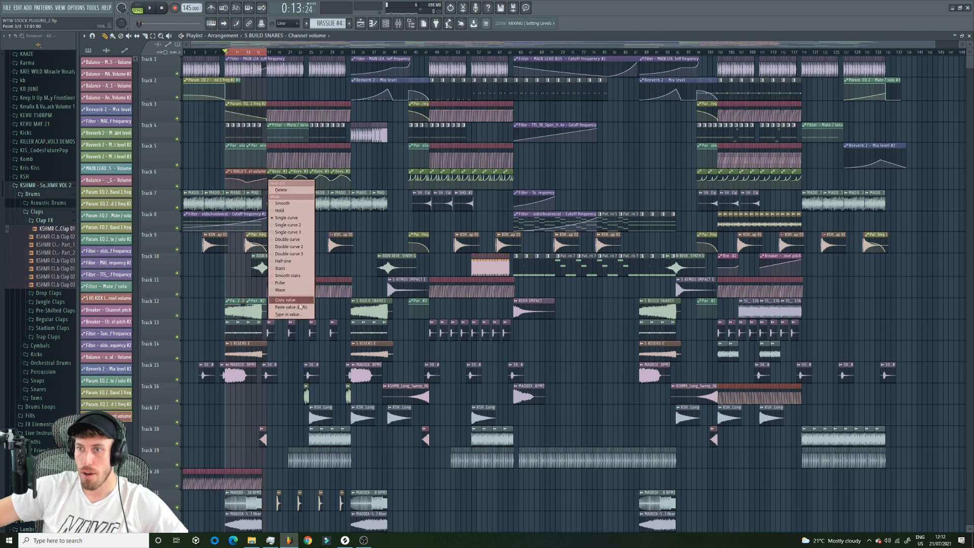
pyautogui.click(287, 299)
pyautogui.rightClick(247, 186)
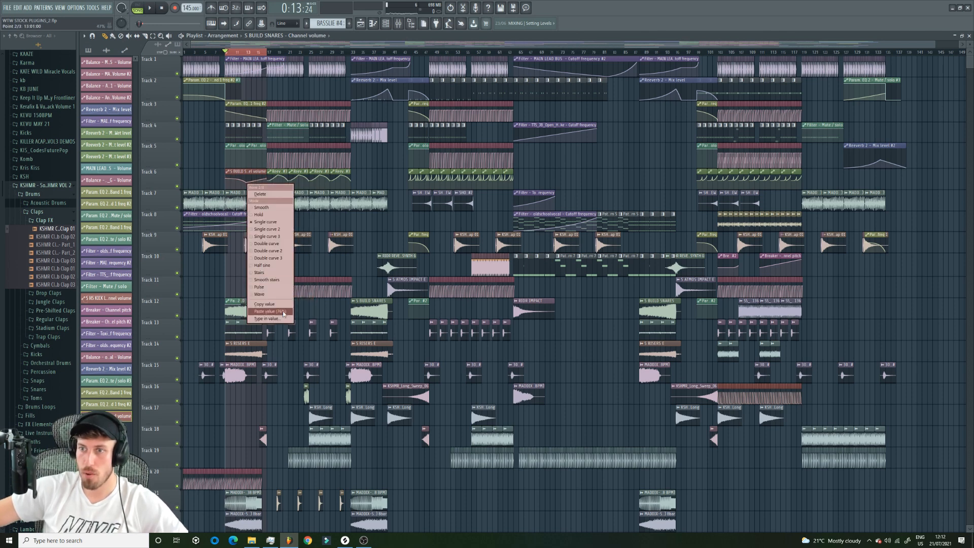
pyautogui.click(268, 311)
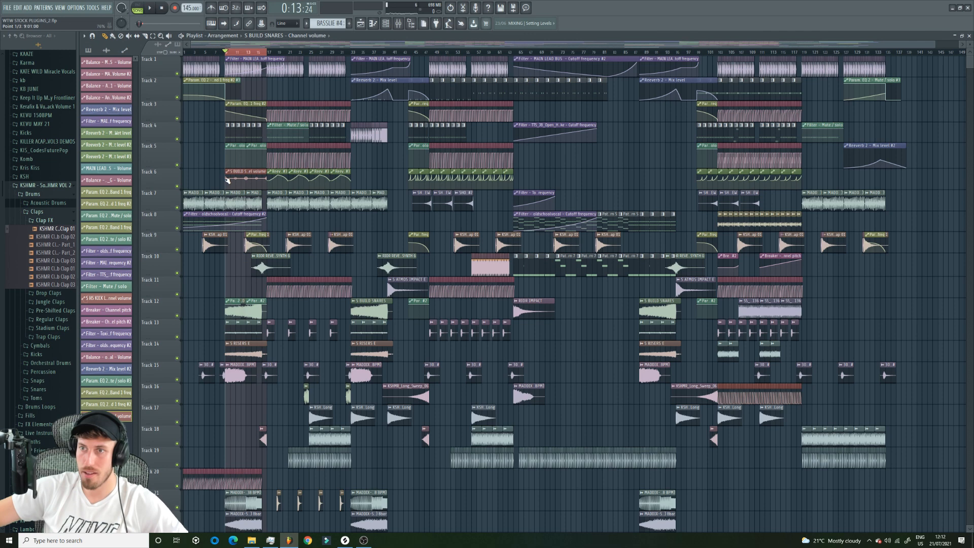
pyautogui.press('space')
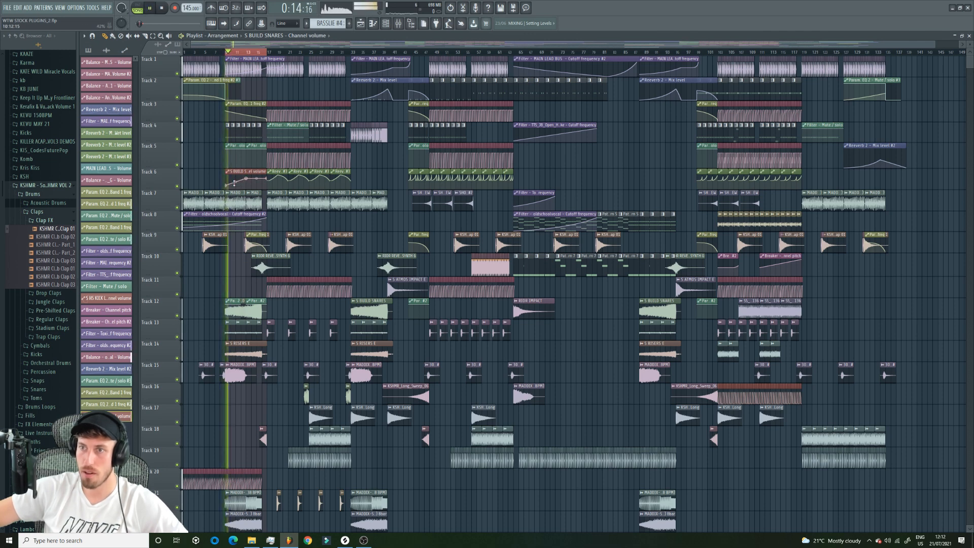
pyautogui.click(215, 52)
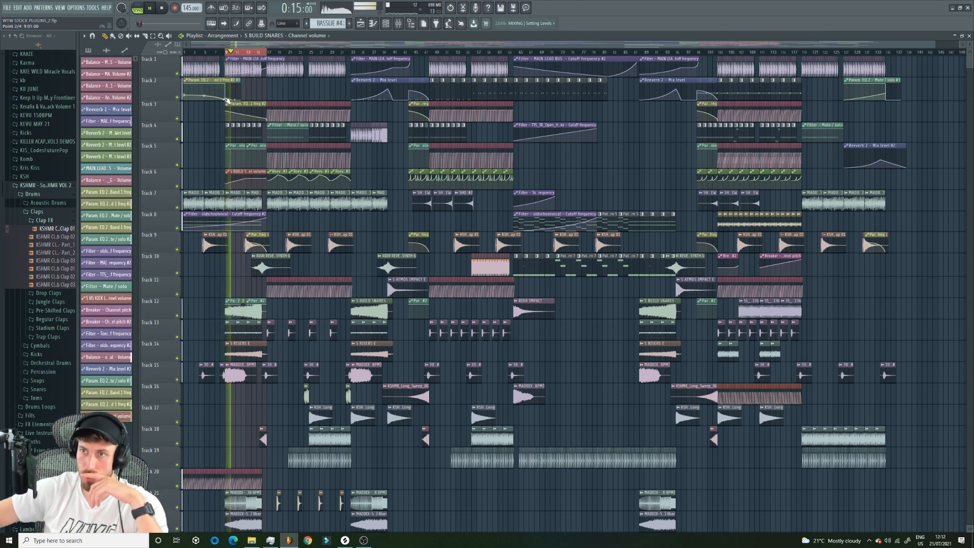
pyautogui.click(204, 52)
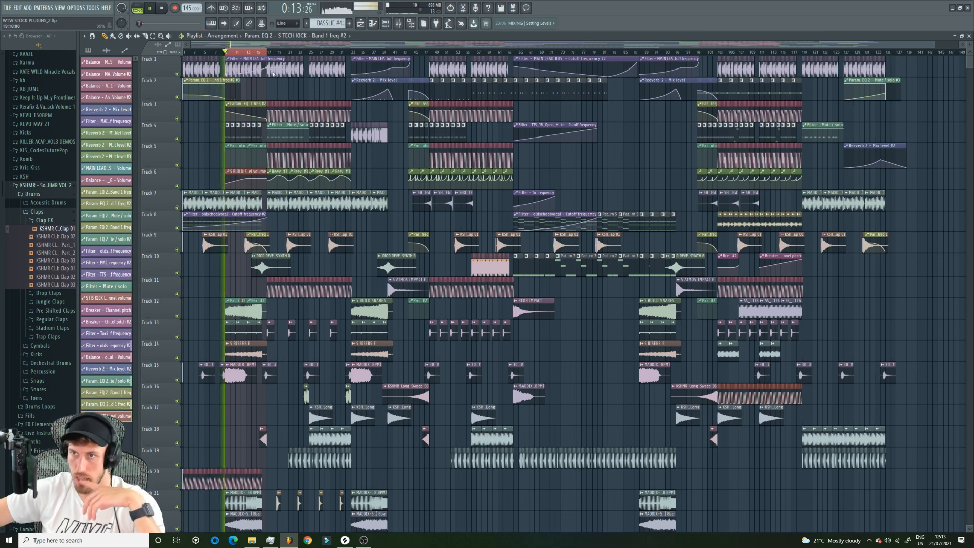
# - Restore the deleted downlifter at bar 9 on Track 15 and lower the MADDIX-SOTT1 Downlifter 08 channel volume to about 21%
pyautogui.moveTo(267, 52); pyautogui.dragTo(252, 52)
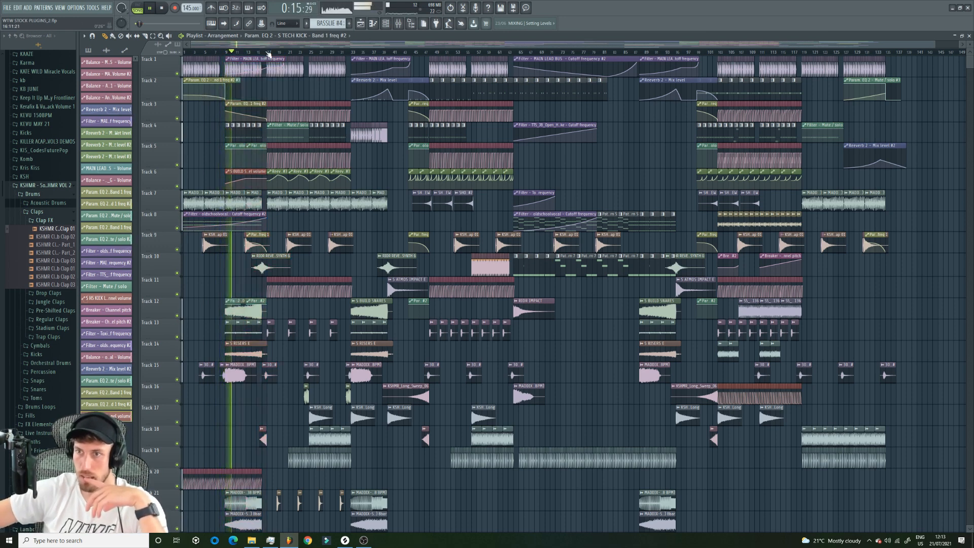
pyautogui.scroll(-6, 222, 56)
pyautogui.click(222, 53)
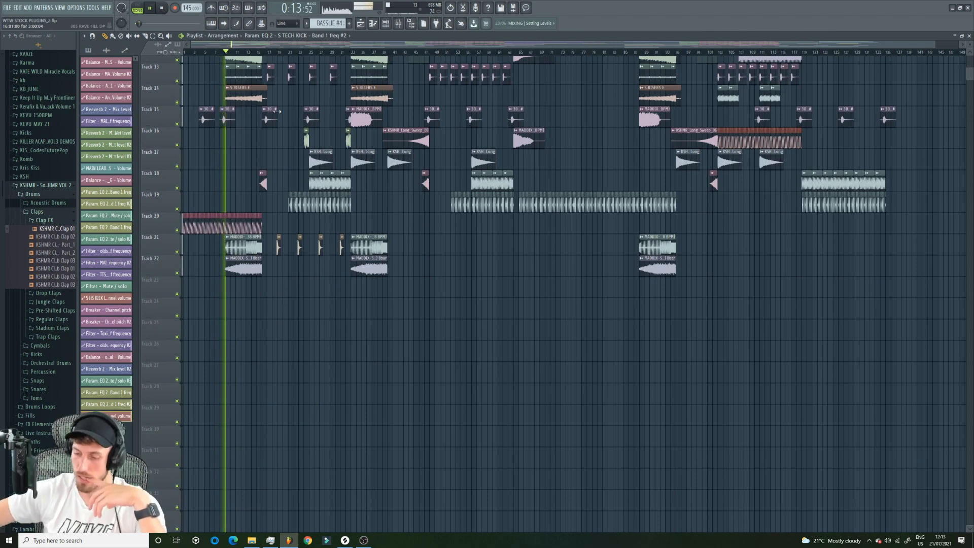
pyautogui.hotkey('ctrl', 'z')
pyautogui.doubleClick(249, 109)
pyautogui.moveTo(280, 124); pyautogui.dragTo(279, 132)
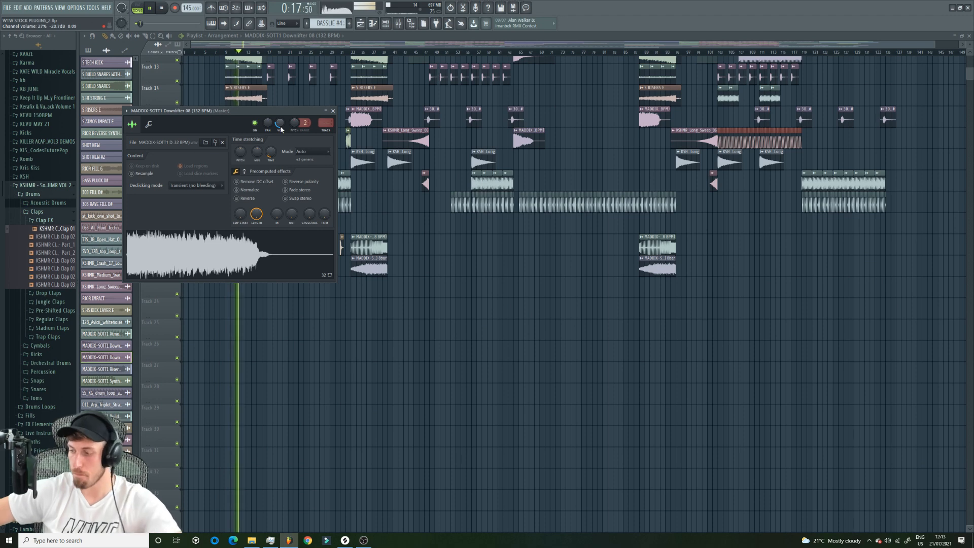
pyautogui.click(253, 67)
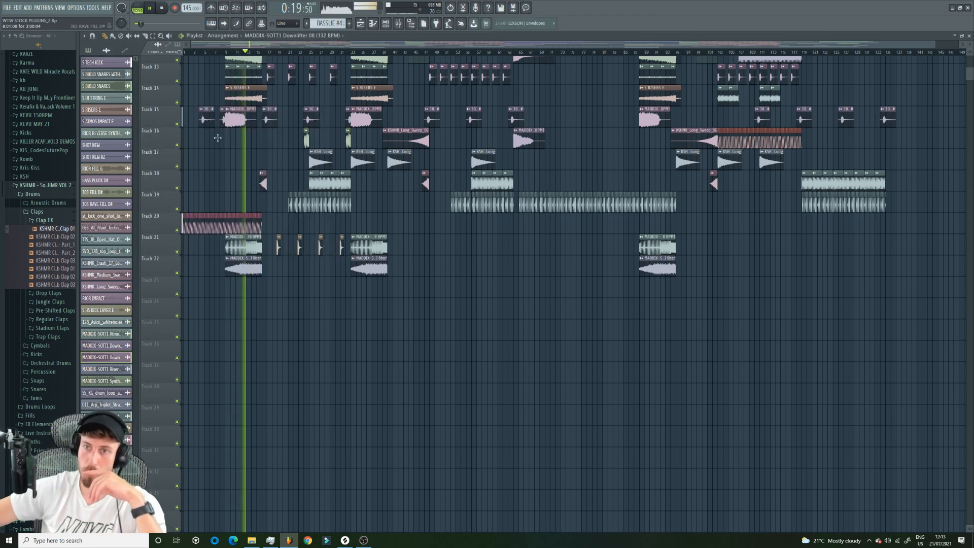
# - Collapse the Claps folder, solo Tracks 1 and 2, and place the playhead just before bar 9
pyautogui.click(40, 212)
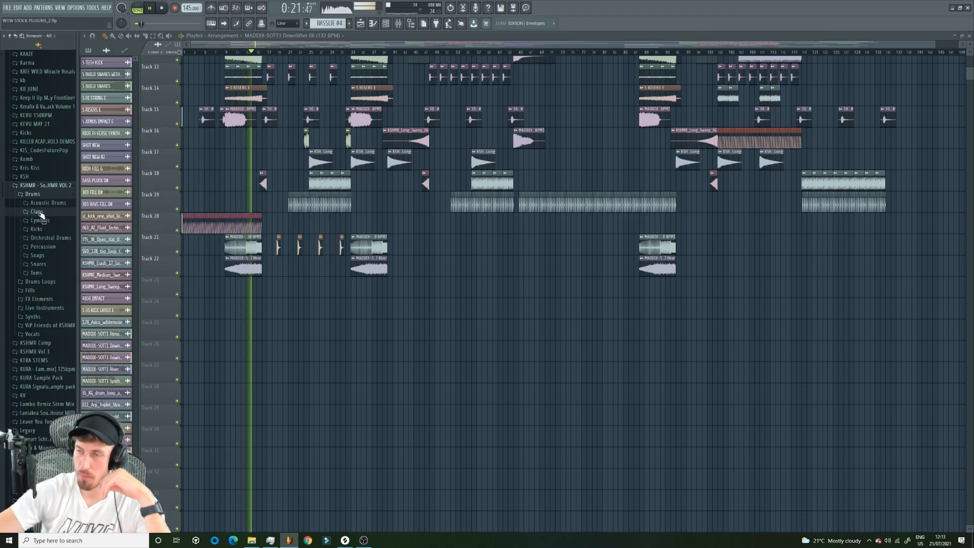
pyautogui.scroll(6, 169, 240)
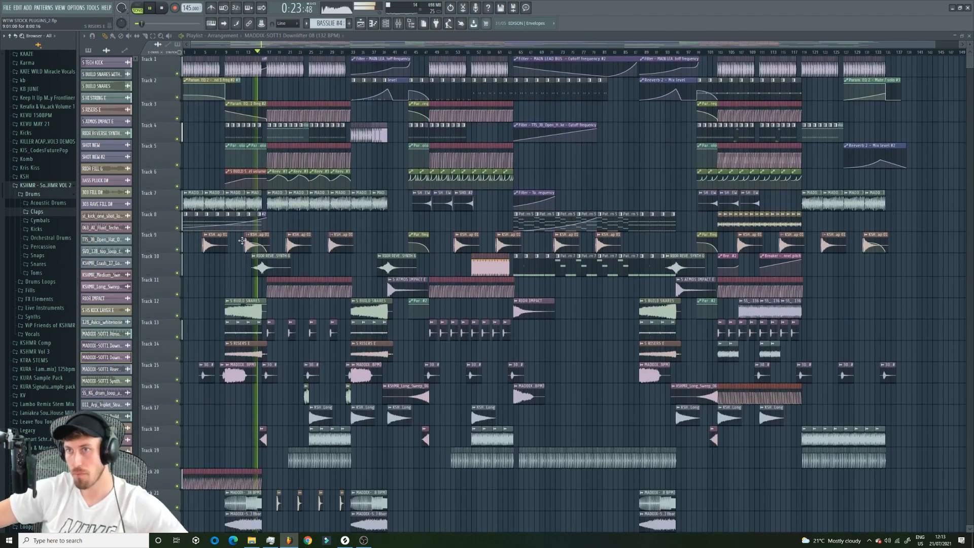
pyautogui.press('space')
pyautogui.moveTo(934, 47); pyautogui.dragTo(401, 46)
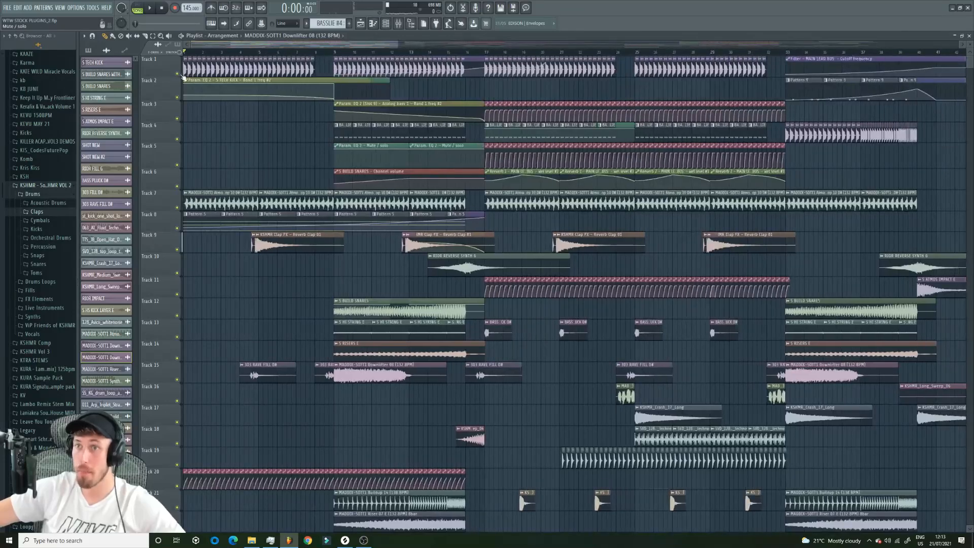
pyautogui.keyDown('ctrl'); pyautogui.click(177, 74); pyautogui.keyUp('ctrl')
pyautogui.click(176, 96)
pyautogui.click(329, 53)
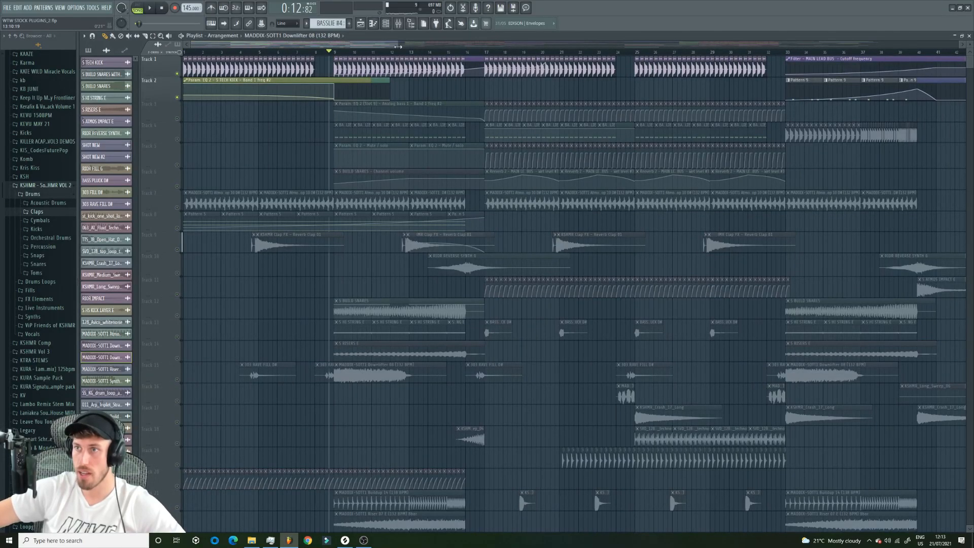
# - Separate the stacked intro kick EQ clips, keeping the band 1 frequency clip on Track 2 and moving the mute clip to Track 4
pyautogui.moveTo(398, 47); pyautogui.dragTo(357, 79)
pyautogui.moveTo(385, 47); pyautogui.dragTo(326, 50)
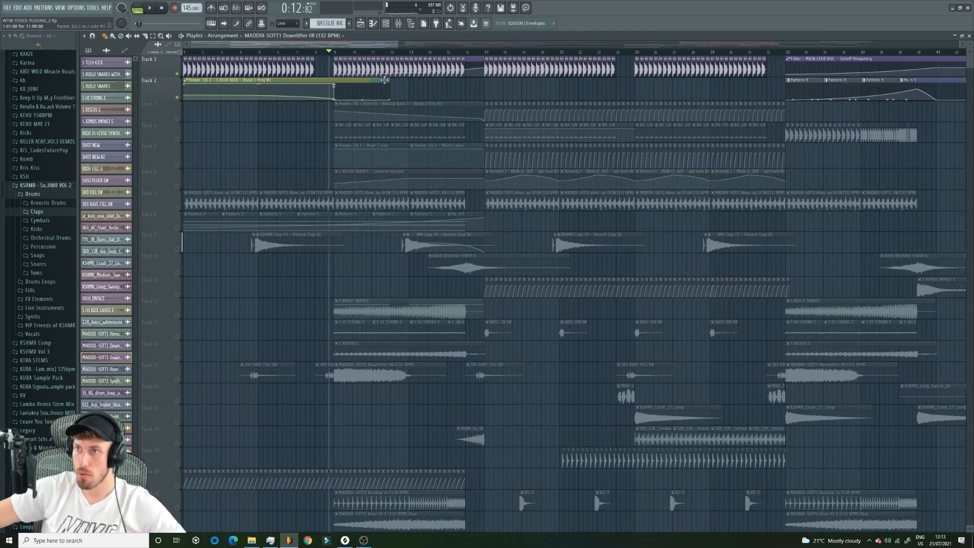
pyautogui.click(384, 81)
pyautogui.moveTo(388, 80); pyautogui.dragTo(335, 82)
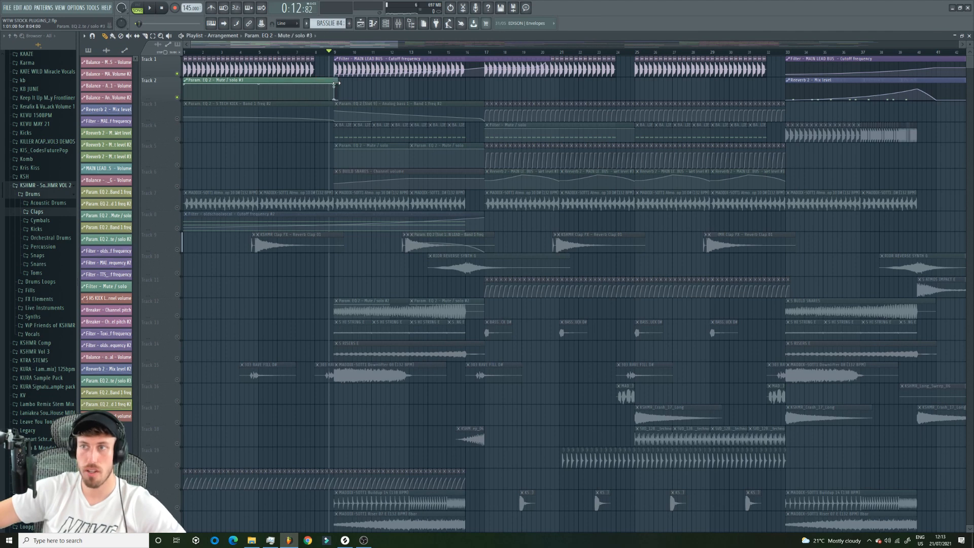
pyautogui.click(337, 91)
pyautogui.moveTo(483, 81); pyautogui.dragTo(492, 85)
pyautogui.moveTo(323, 104)
pyautogui.mouseDown()
pyautogui.moveTo(327, 85)
pyautogui.moveTo(325, 108)
pyautogui.mouseUp()
pyautogui.moveTo(363, 81); pyautogui.dragTo(174, 144)
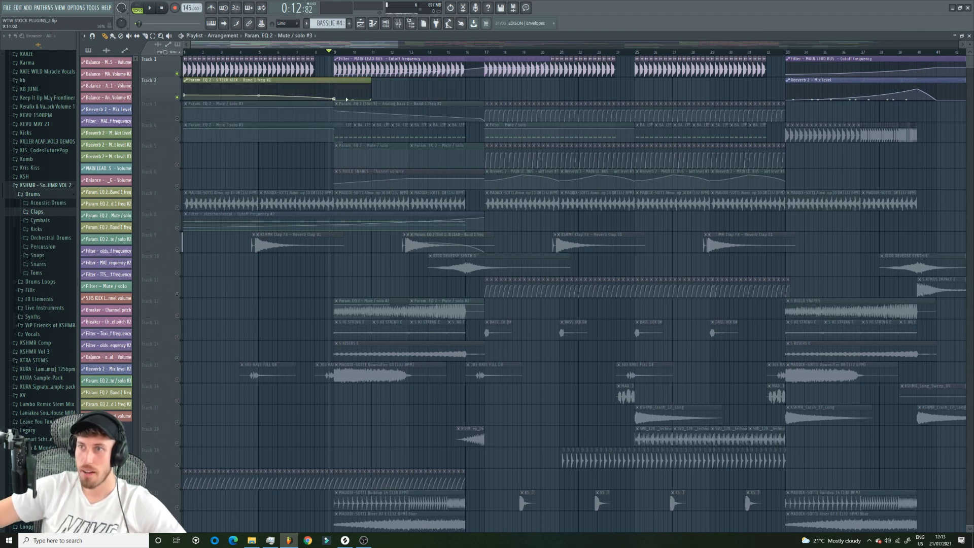
# - Extend the kick's band 1 frequency clip to bar 17 with a rise toward bar 16, and restack the mute clip on Track 2
pyautogui.moveTo(167, 100); pyautogui.dragTo(162, 110)
pyautogui.moveTo(368, 113); pyautogui.dragTo(485, 109)
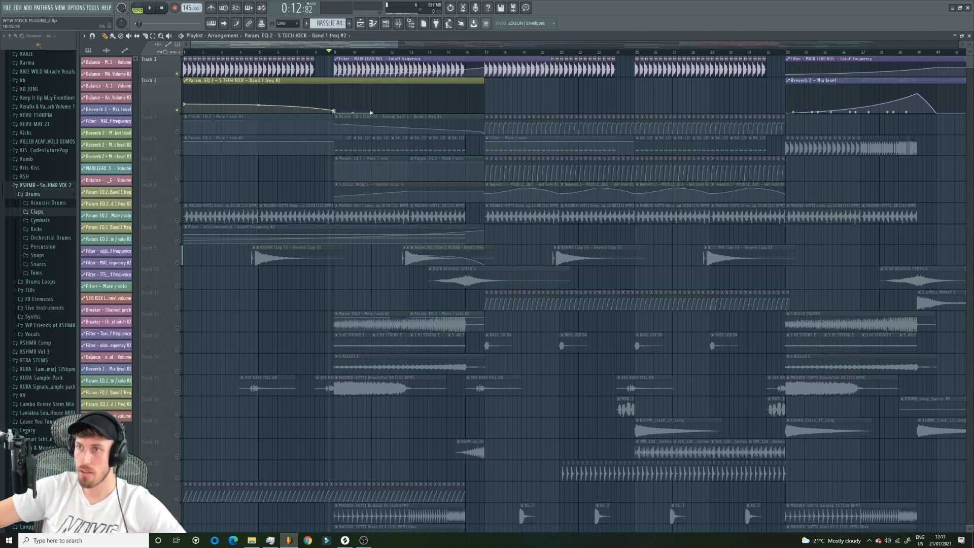
pyautogui.moveTo(387, 114); pyautogui.dragTo(463, 103)
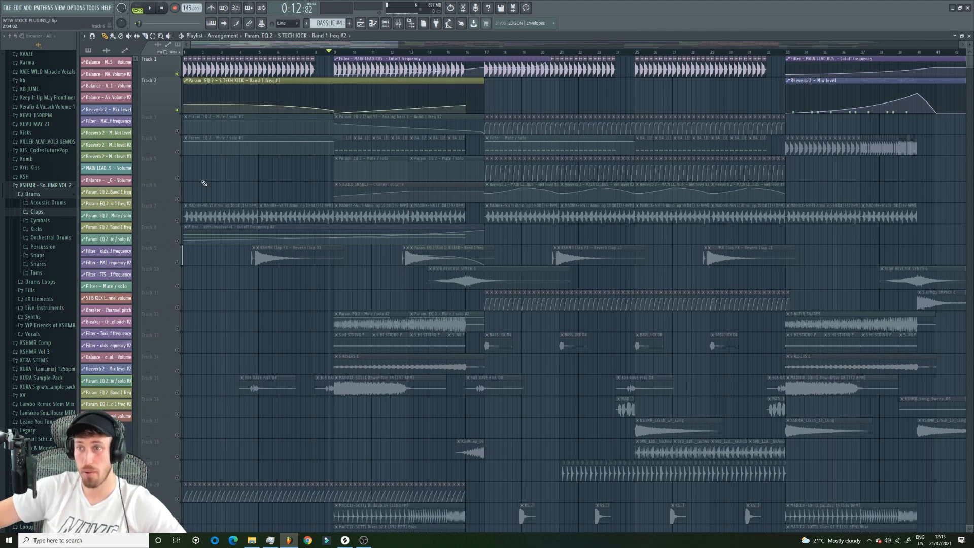
pyautogui.moveTo(266, 139); pyautogui.dragTo(417, 98)
pyautogui.press('space')
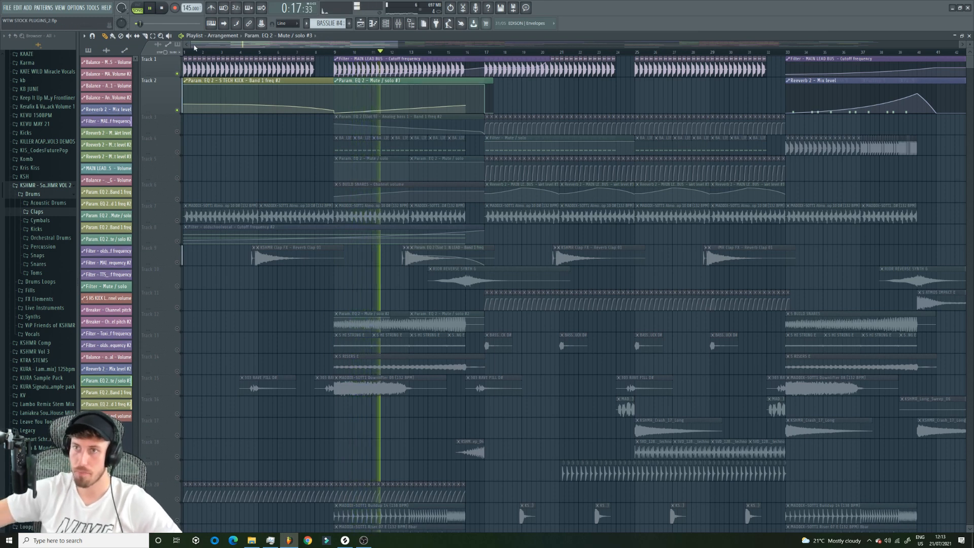
# - Clear the Track 1 kicks between bars 13 and 16 and start a half-beat kick roll at bar 13
pyautogui.moveTo(192, 46); pyautogui.dragTo(247, 46)
pyautogui.moveTo(395, 45); pyautogui.dragTo(337, 45)
pyautogui.press('space')
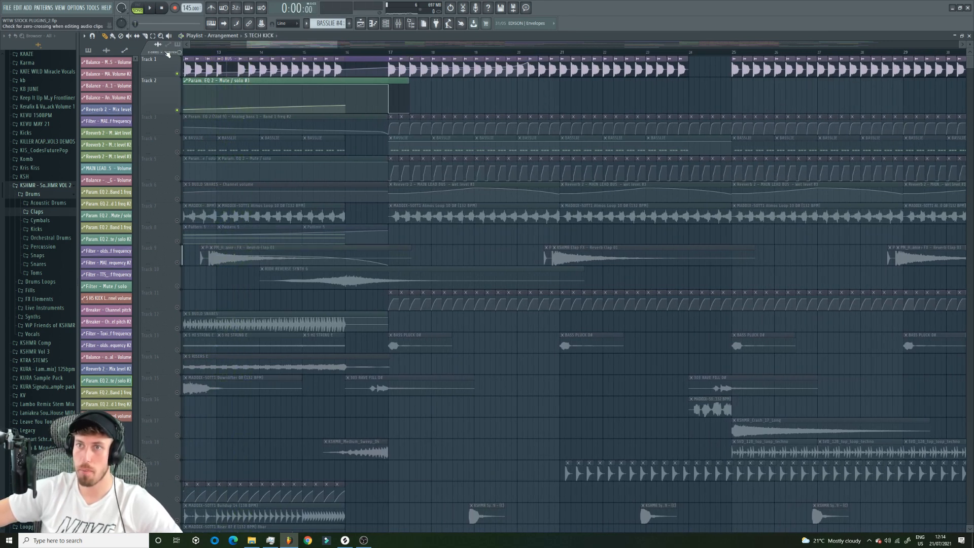
pyautogui.moveTo(242, 71); pyautogui.dragTo(366, 80)
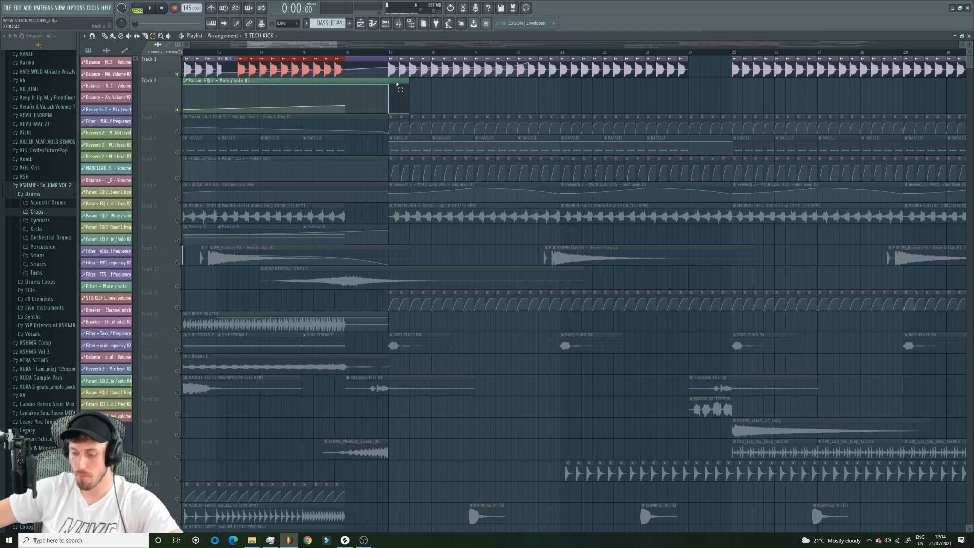
pyautogui.press('Delete')
pyautogui.click(219, 75)
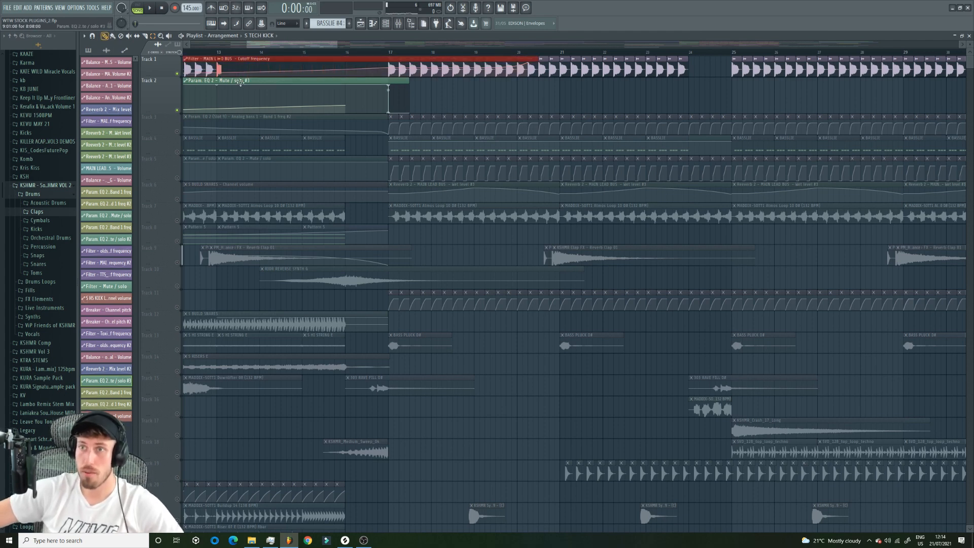
pyautogui.press('Delete')
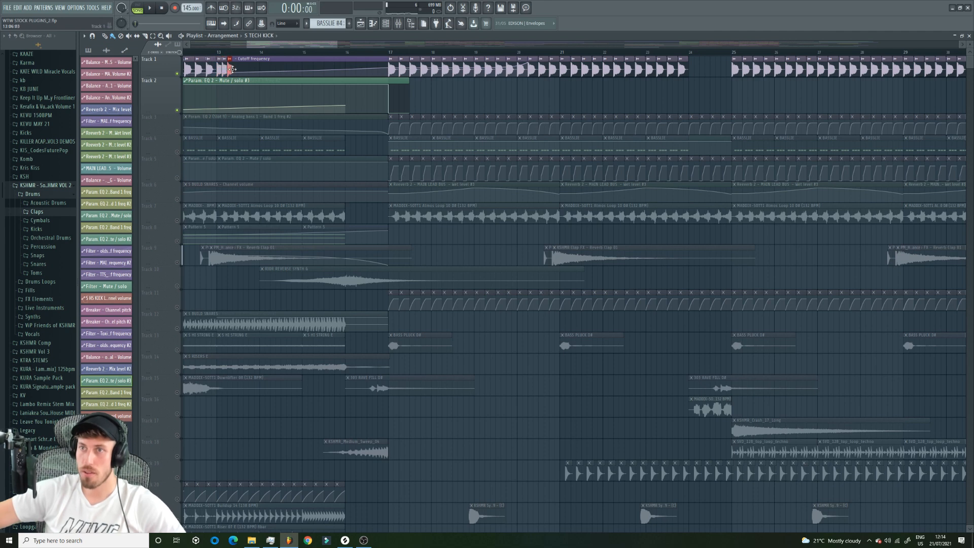
# - Undo the last kick placement, continue the half-beat kicks on Track 1 through the buildup, and play the result
pyautogui.moveTo(201, 51); pyautogui.dragTo(162, 52)
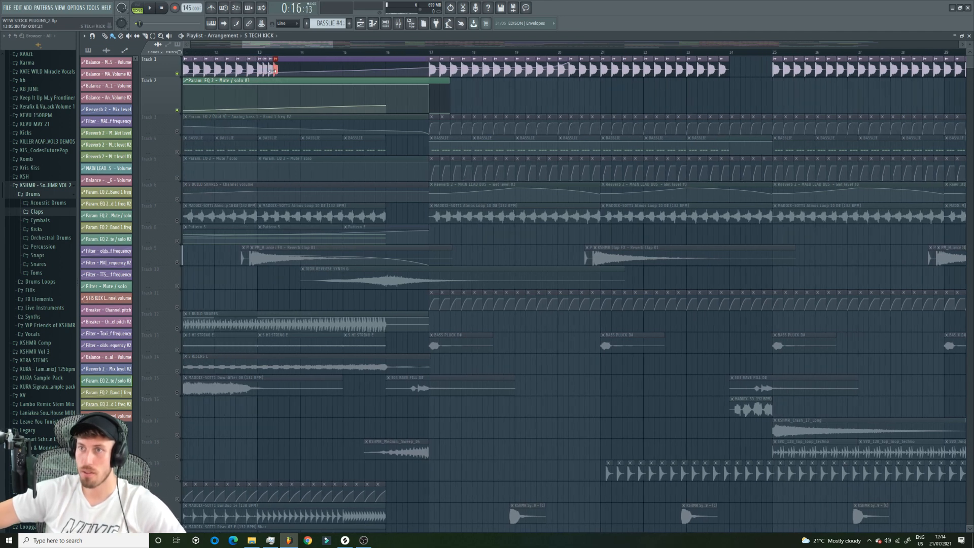
pyautogui.hotkey('ctrl', 'z')
pyautogui.click(153, 35)
pyautogui.moveTo(310, 76); pyautogui.dragTo(362, 72)
pyautogui.press('space')
pyautogui.moveTo(243, 46); pyautogui.dragTo(257, 45)
pyautogui.press('space')
# - Replace the Track 1 kicks from bar 15 to 16 with quarter-beat kicks and play the finished roll
pyautogui.moveTo(332, 46); pyautogui.dragTo(274, 48)
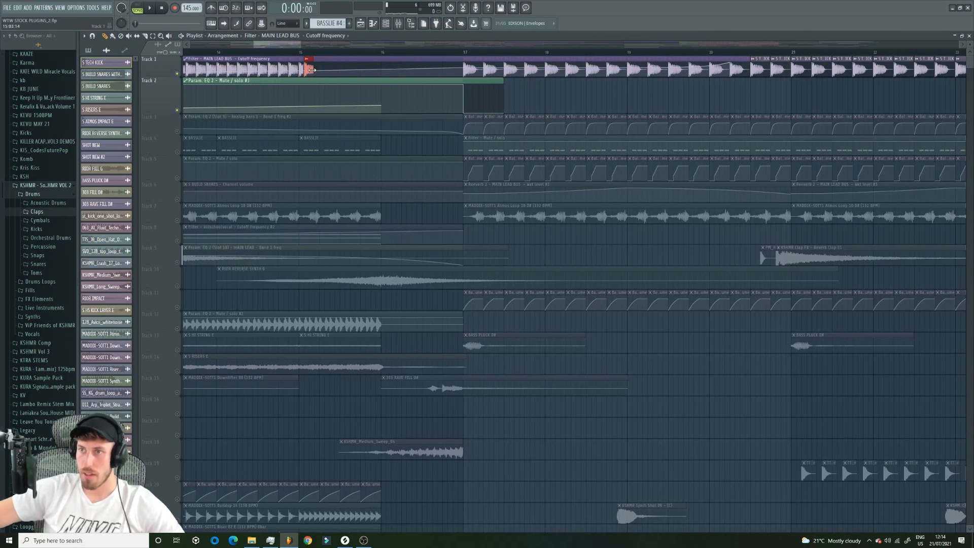
pyautogui.hotkey('ctrl', 'z')
pyautogui.hotkey('ctrl', 'z')
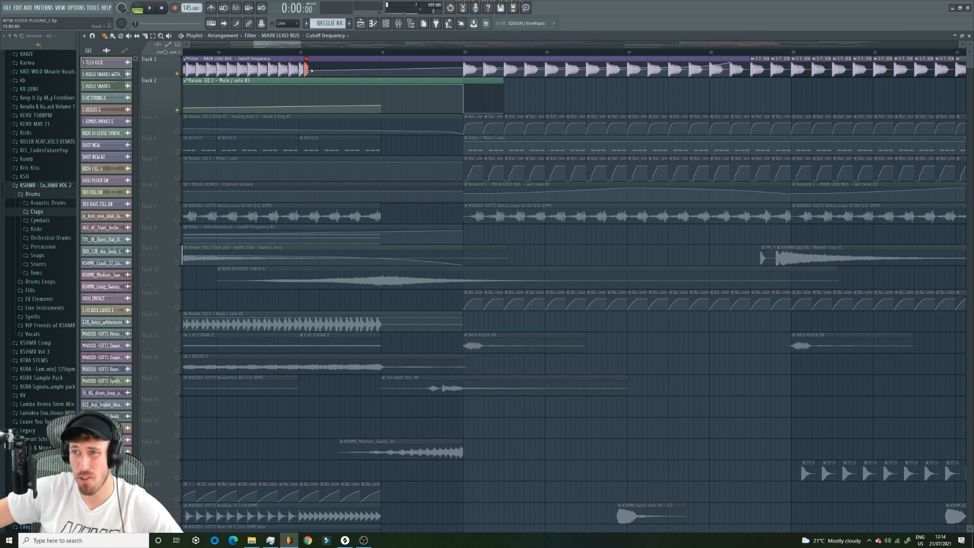
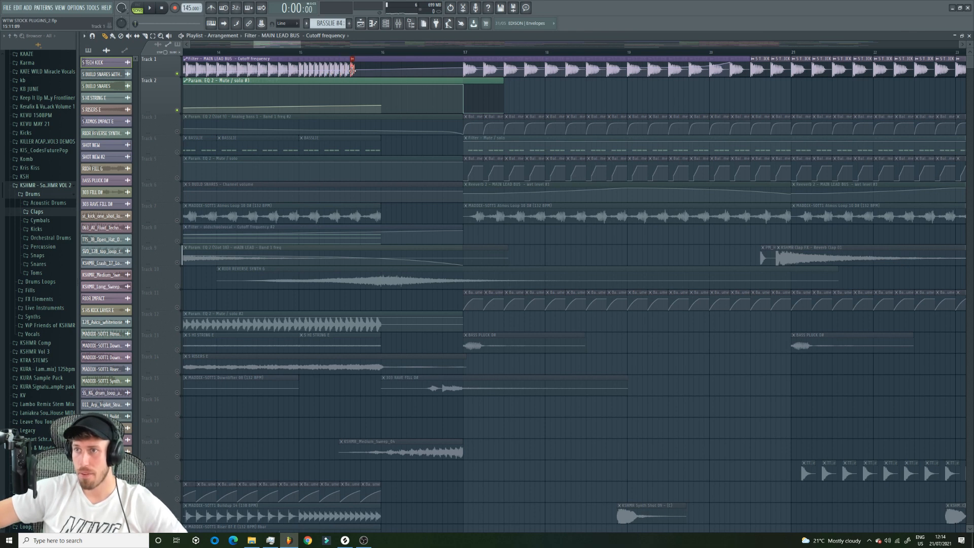
pyautogui.click(154, 37)
pyautogui.moveTo(375, 72)
pyautogui.mouseDown()
pyautogui.moveTo(332, 69)
pyautogui.moveTo(381, 72)
pyautogui.mouseUp()
pyautogui.keyDown('shift'); pyautogui.click(376, 71); pyautogui.keyUp('shift')
pyautogui.press('space')
pyautogui.click(376, 101)
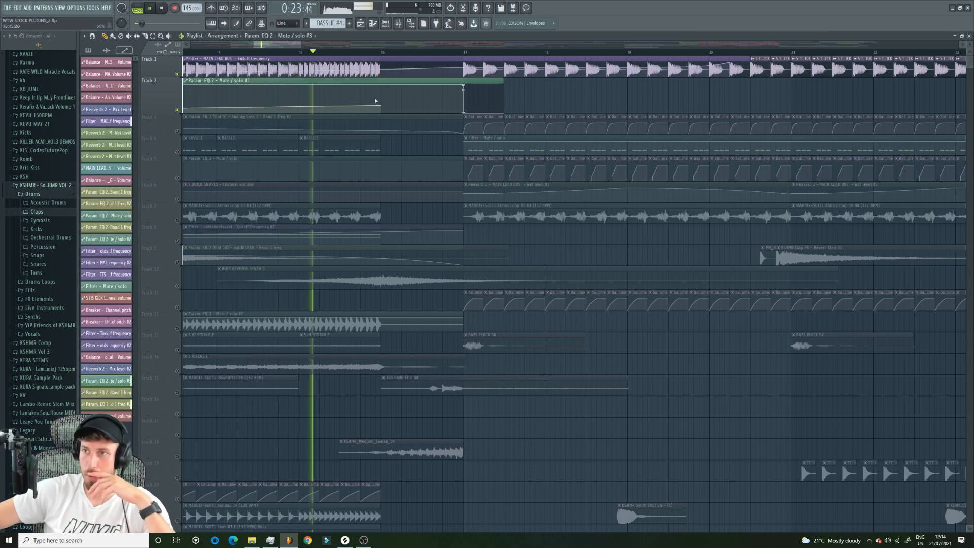
# - Stop playback and move the Param. EQ 2 Mute / solo #3 clip from Track 2 down to Track 3
pyautogui.press('space')
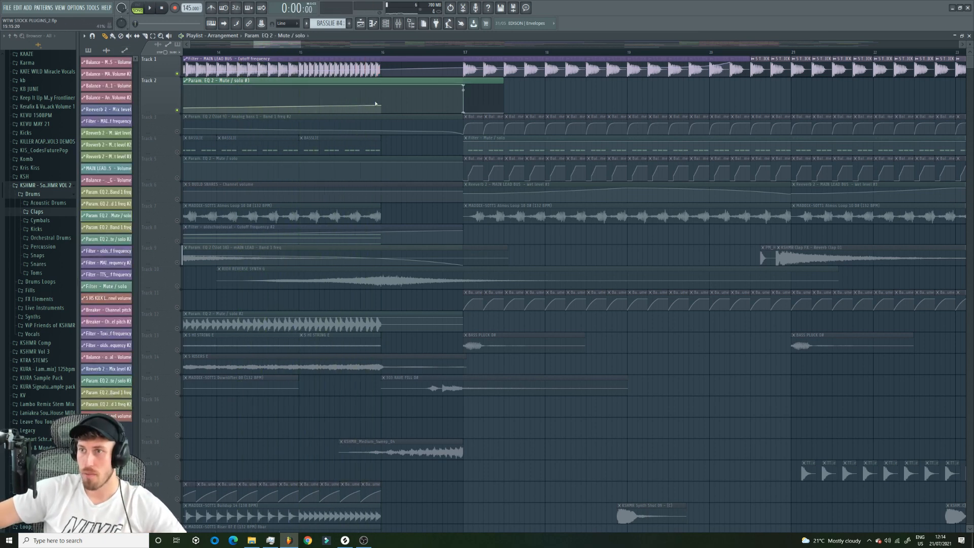
pyautogui.click(376, 115)
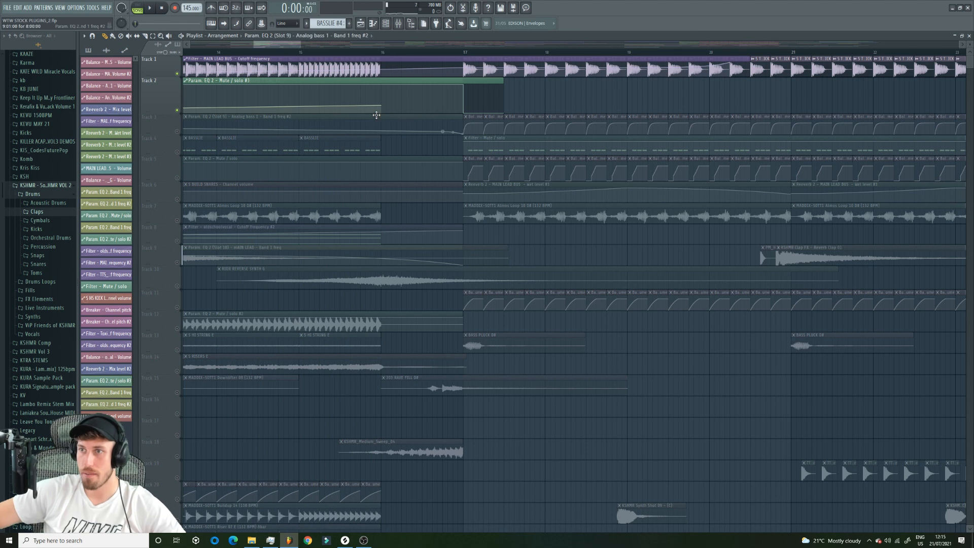
pyautogui.click(354, 80)
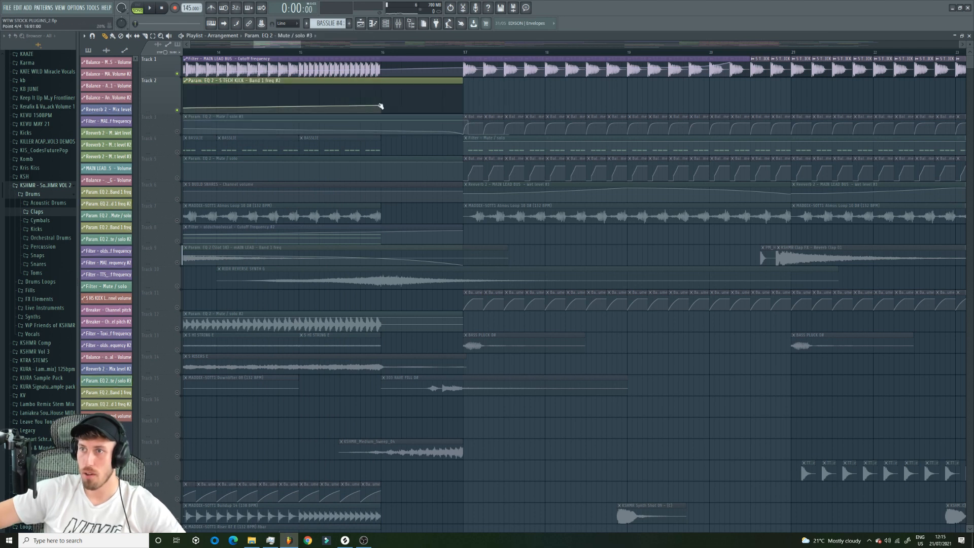
# - Unsolo the tracks and fine-tune the bar 16 point of the kick's band 1 frequency automation on Track 2
pyautogui.moveTo(244, 52); pyautogui.dragTo(158, 57)
pyautogui.rightClick(177, 74)
pyautogui.rightClick(177, 74)
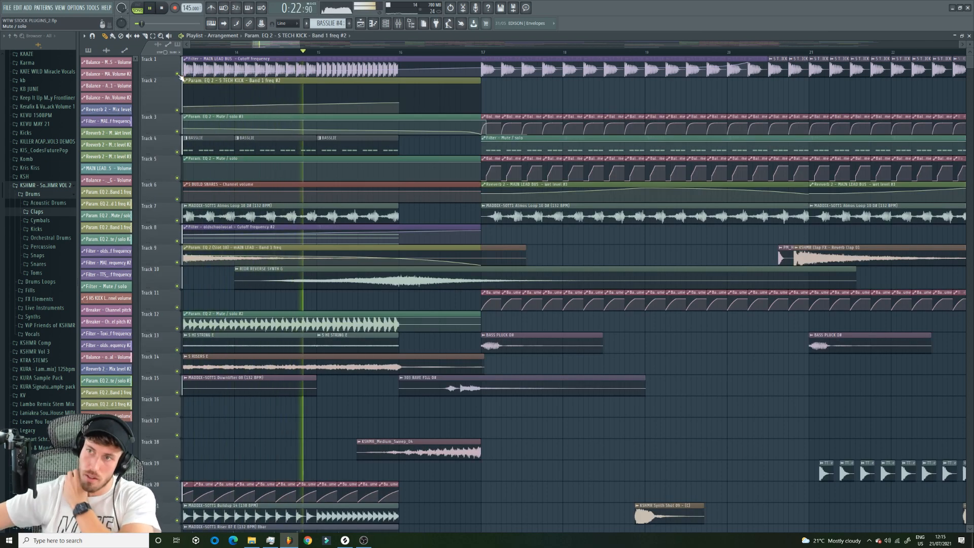
pyautogui.moveTo(399, 102); pyautogui.dragTo(400, 105)
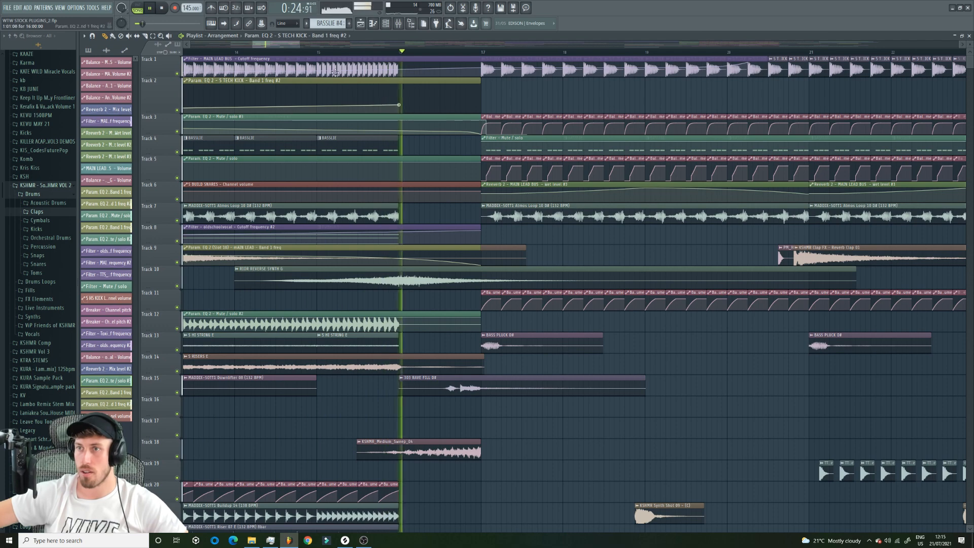
# - Play the intro and buildup with all tracks audible, checking the kick roll in the wider arrangement
pyautogui.moveTo(253, 45); pyautogui.dragTo(231, 45)
pyautogui.click(241, 53)
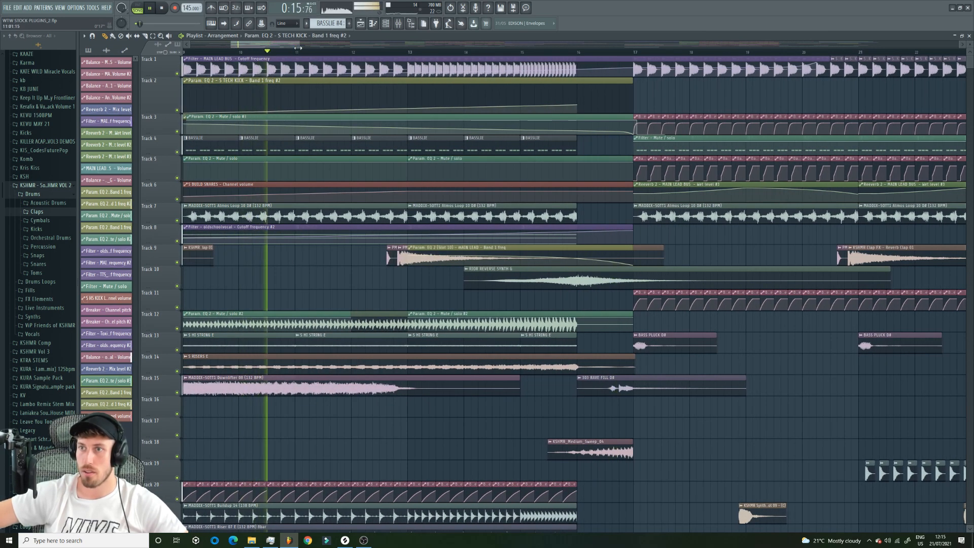
pyautogui.moveTo(299, 45); pyautogui.dragTo(470, 45)
pyautogui.moveTo(231, 45); pyautogui.dragTo(191, 45)
pyautogui.click(279, 53)
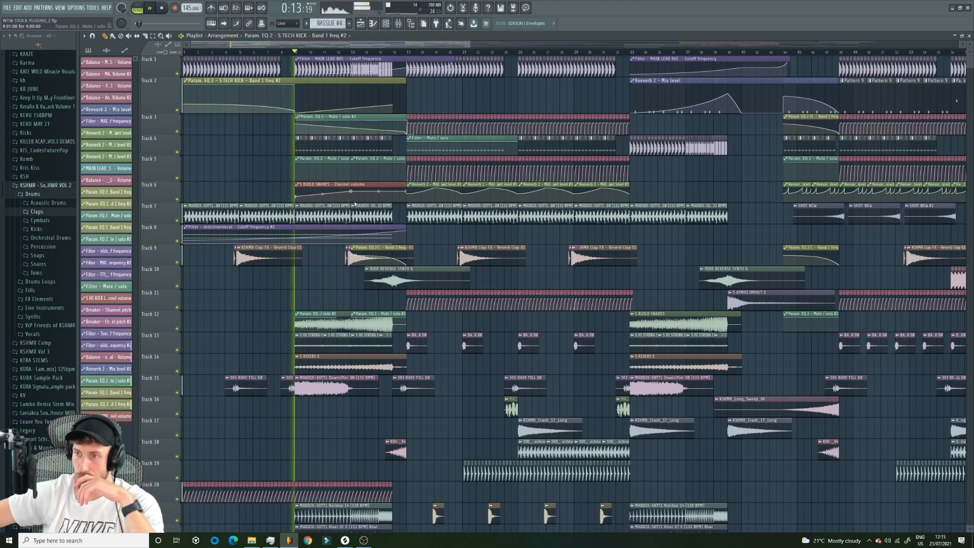
# - Copy the KSHMR_Crash_17_Long clip on Track 17 to the start of the buildup at bar 9
pyautogui.scroll(-5, 307, 213)
pyautogui.press('space')
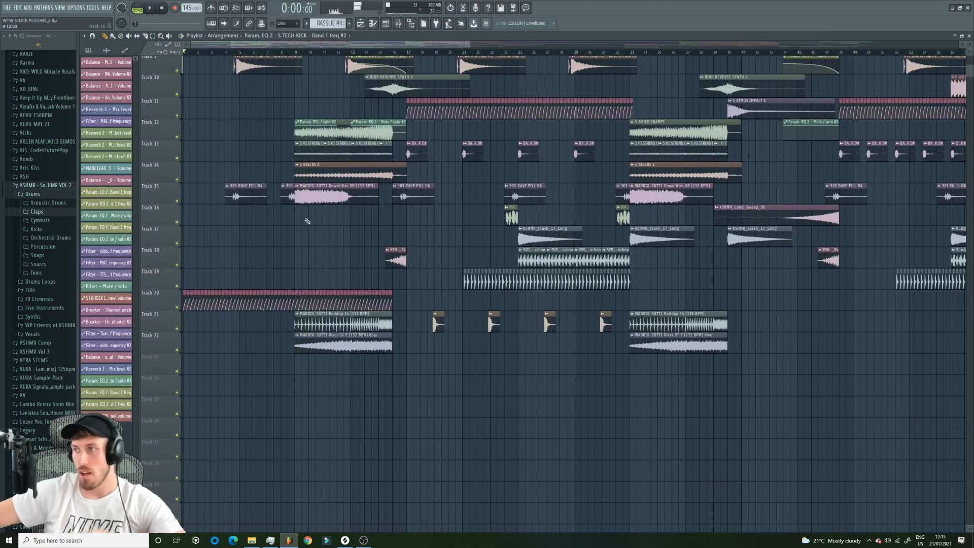
pyautogui.click(659, 243)
pyautogui.click(295, 231)
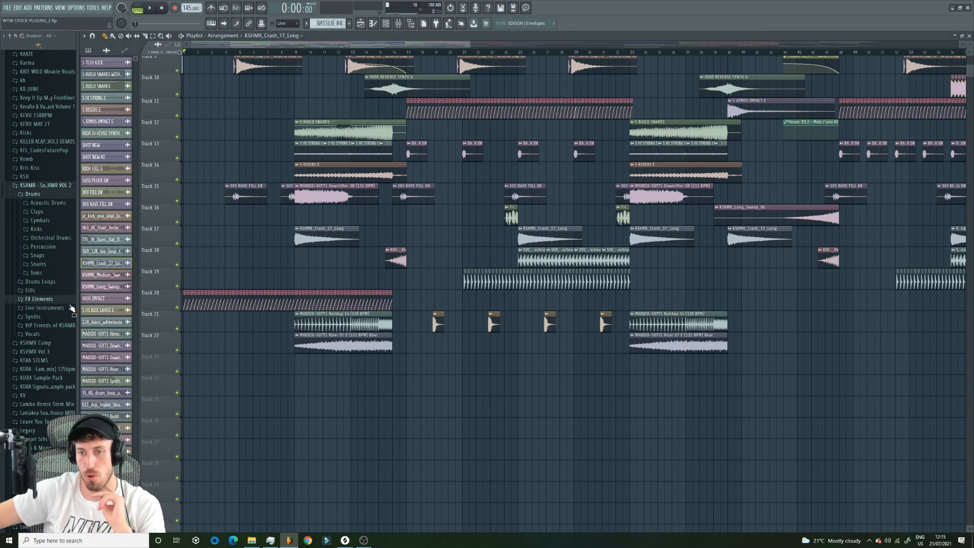
# - Add KSHMR Long Sweep 04 from the FX Elements samples at bar 1 on Track 18 and time-stretch it to 8 bars
pyautogui.click(56, 300)
pyautogui.scroll(-2, 40, 228)
pyautogui.moveTo(43, 446); pyautogui.dragTo(230, 260)
pyautogui.click(258, 52)
pyautogui.press('space')
pyautogui.doubleClick(274, 255)
pyautogui.press('space')
pyautogui.moveTo(320, 132); pyautogui.dragTo(573, 201)
pyautogui.moveTo(560, 241); pyautogui.dragTo(560, 236)
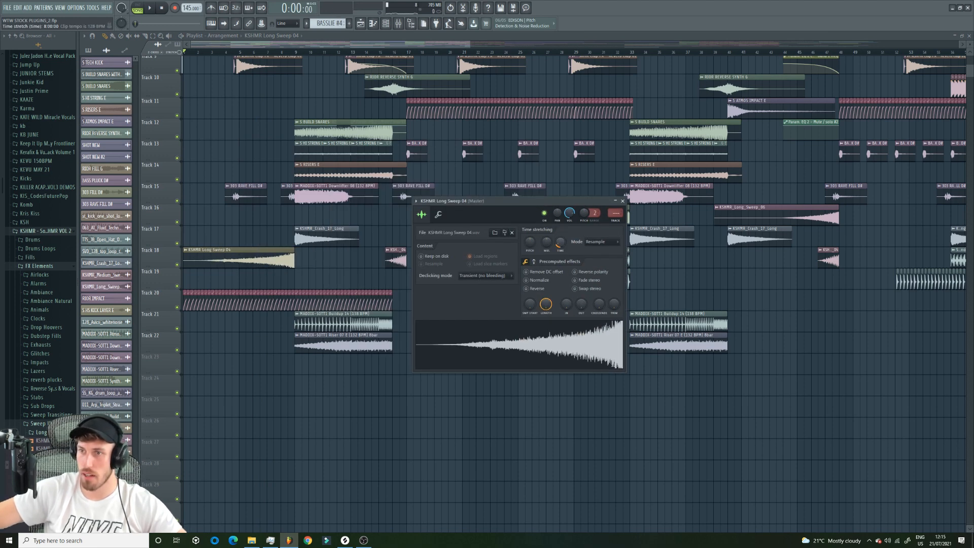
# - Play the intro and set the KSHMR Long Sweep 04 channel volume to 27%
pyautogui.click(237, 52)
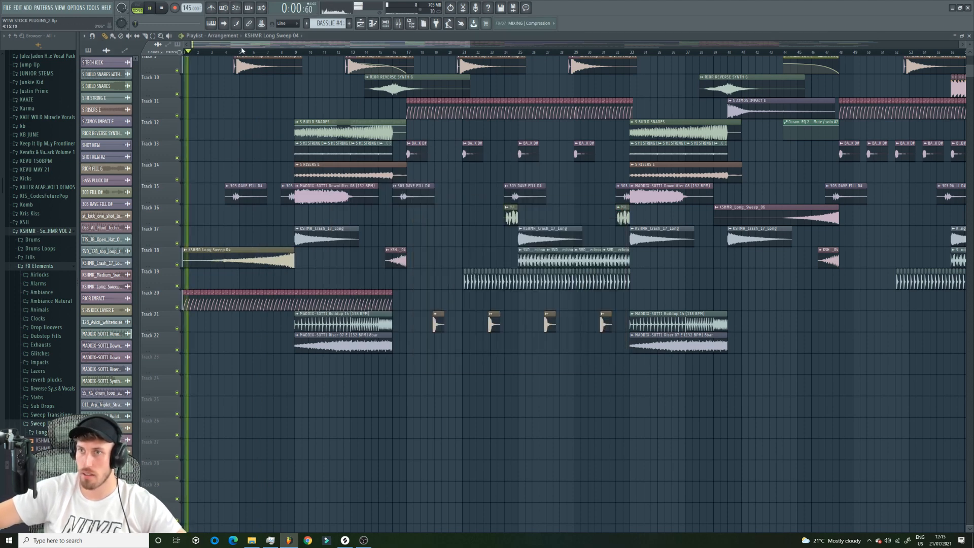
pyautogui.doubleClick(284, 255)
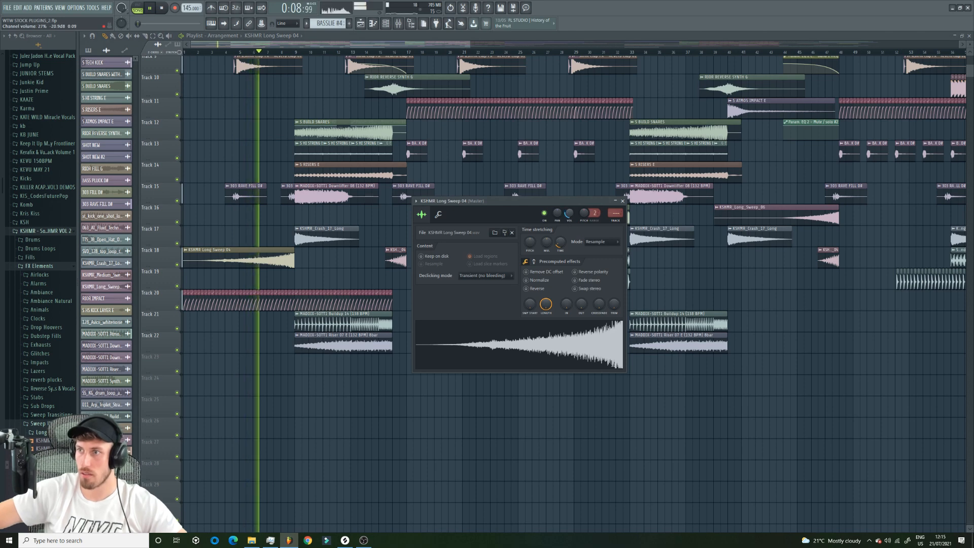
# - Copy the long sweep to bar 9, move both sweeps to Track 23 and trim the second one to end at bar 16
pyautogui.click(296, 263)
pyautogui.moveTo(254, 260); pyautogui.dragTo(248, 282)
pyautogui.moveTo(327, 259); pyautogui.dragTo(324, 388)
pyautogui.moveTo(272, 280); pyautogui.dragTo(272, 367)
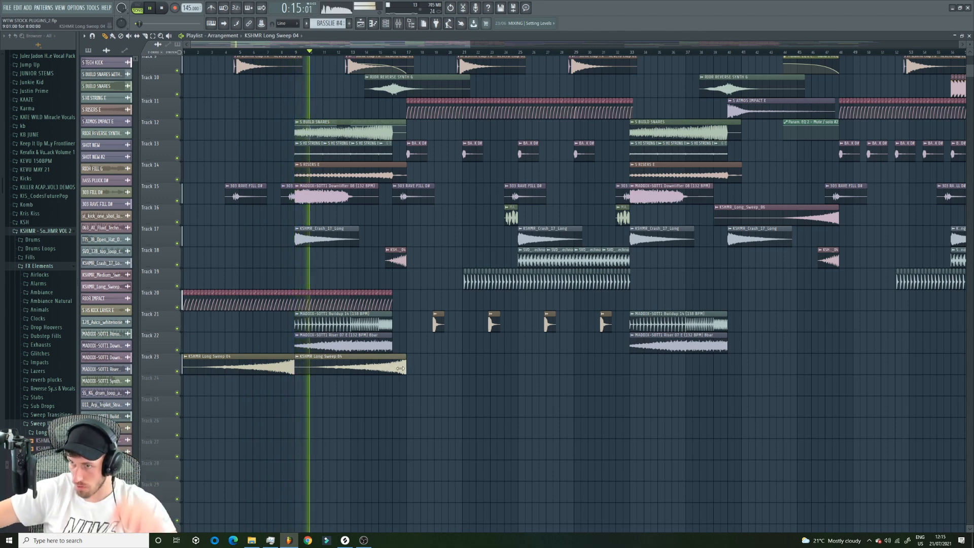
pyautogui.doubleClick(280, 368)
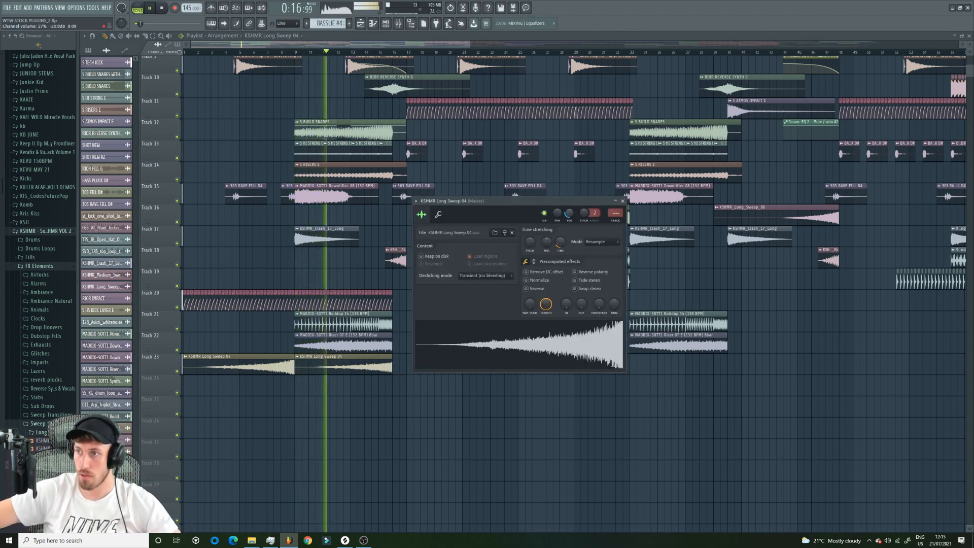
# - Set the MADDIX-SOTT1 Downlifter 08 channel volume to 26% and play the transition into bar 9
pyautogui.click(281, 52)
pyautogui.rightClick(323, 196)
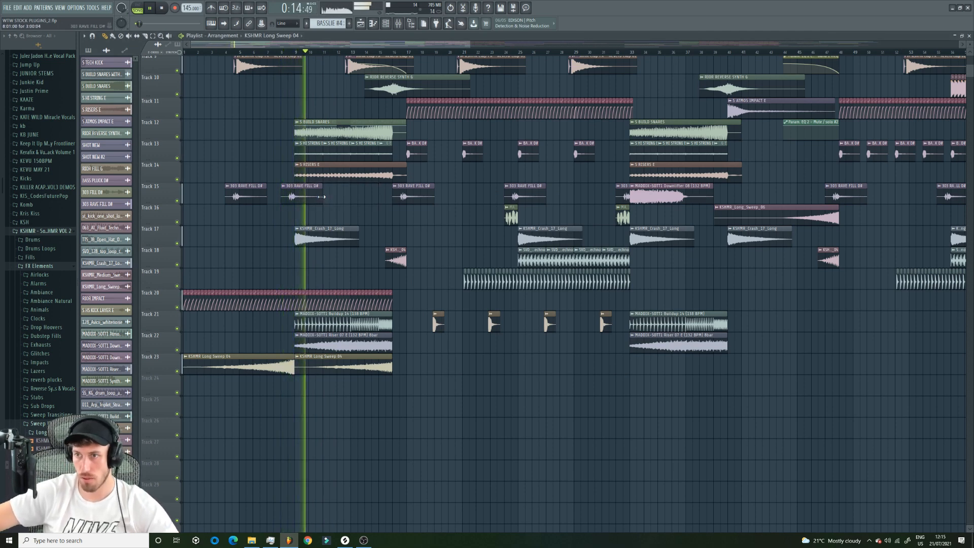
pyautogui.hotkey('ctrl', 'z')
pyautogui.doubleClick(327, 196)
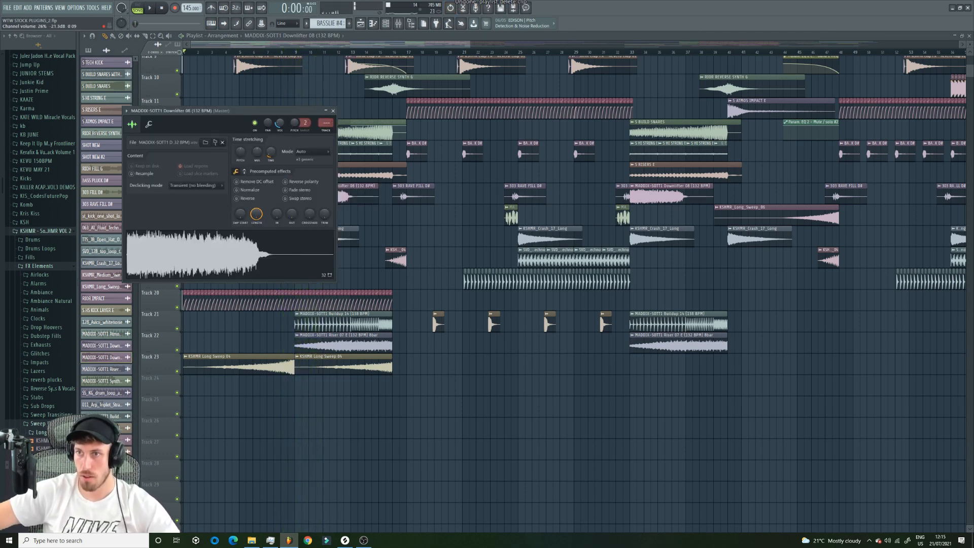
pyautogui.click(289, 52)
pyautogui.press('space')
# - Review the whole arrangement, replay the intro from about bar 5 and check the master track's effects
pyautogui.moveTo(470, 44); pyautogui.dragTo(929, 104)
pyautogui.scroll(-2, 352, 202)
pyautogui.scroll(2, 352, 202)
pyautogui.scroll(5, 352, 202)
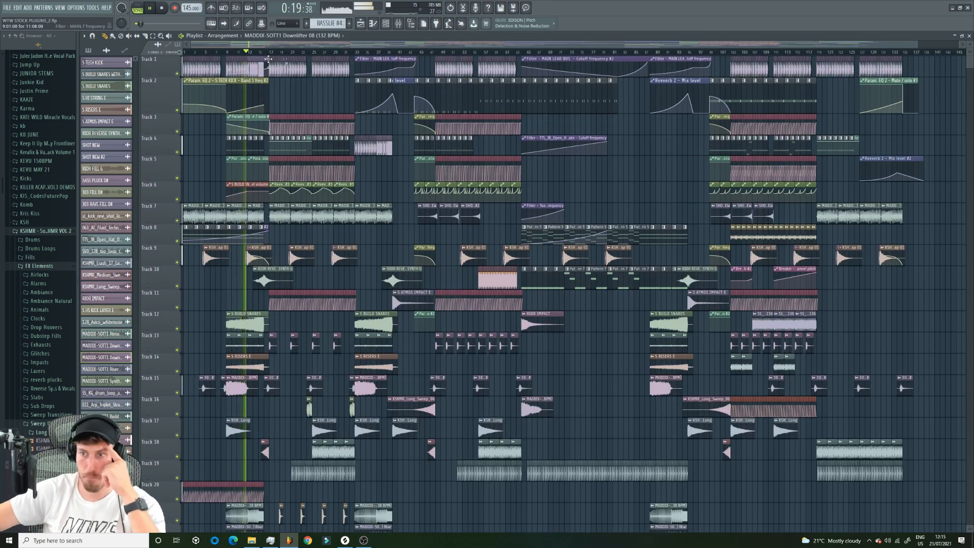
pyautogui.click(398, 24)
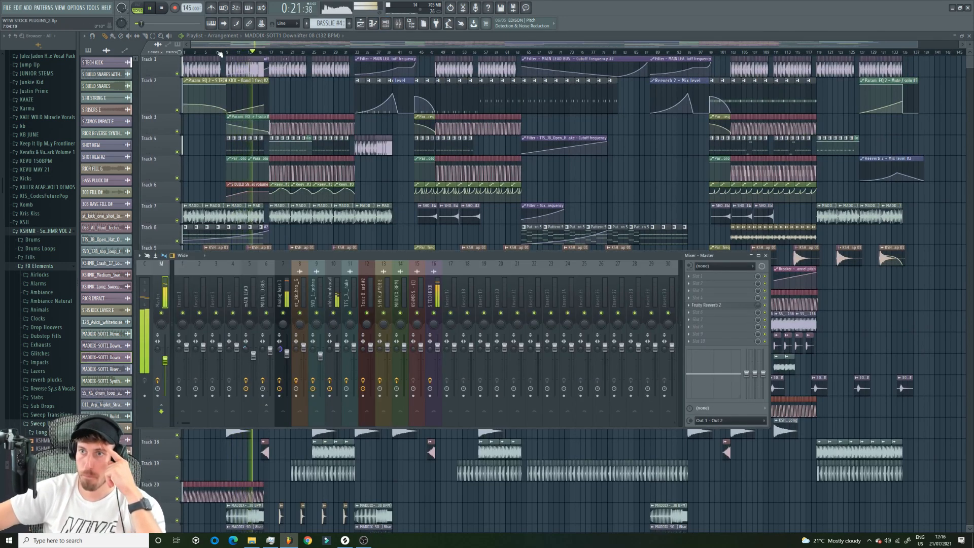
pyautogui.click(203, 52)
pyautogui.click(199, 53)
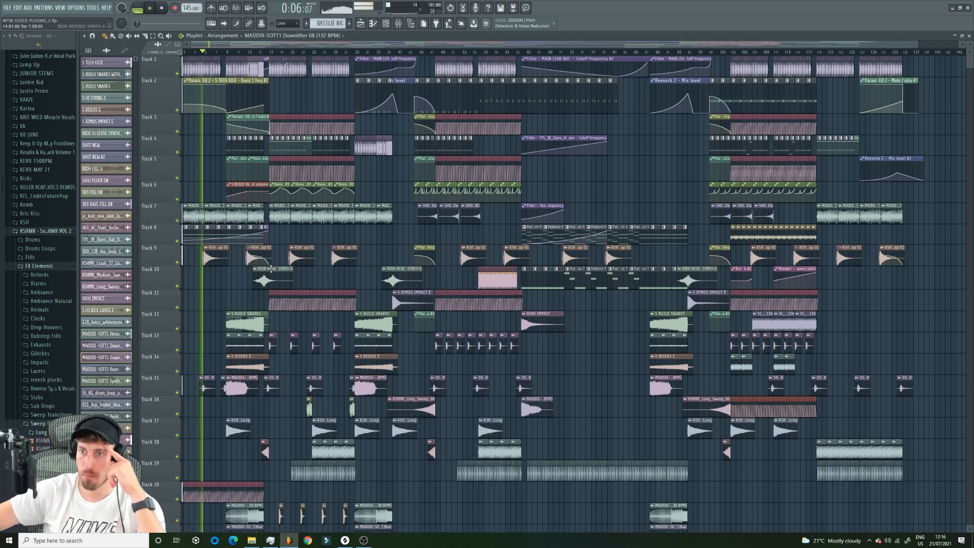
pyautogui.press('F9')
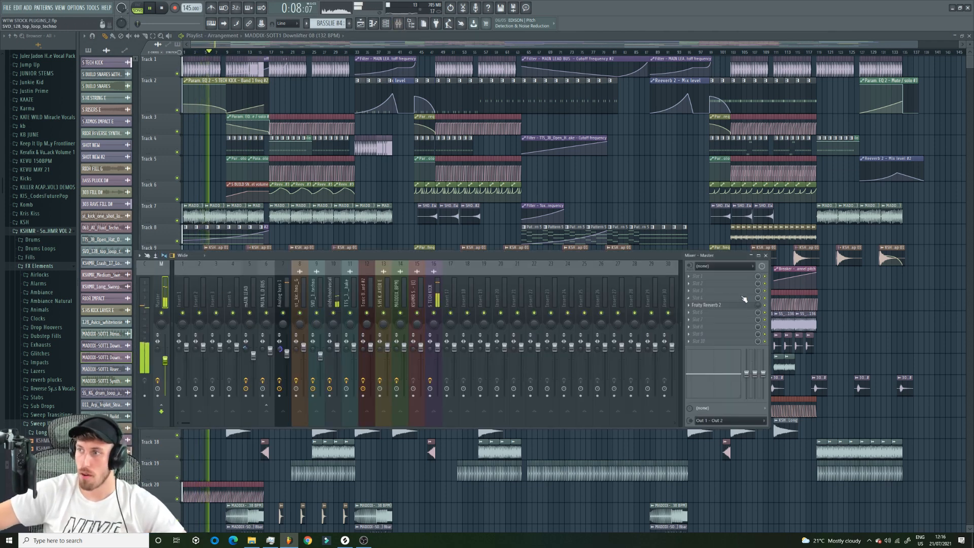
# - Create an automation clip over bars 9 to 17 for the mix level of the master's Fruity Reeverb 2
pyautogui.moveTo(228, 57); pyautogui.dragTo(269, 59)
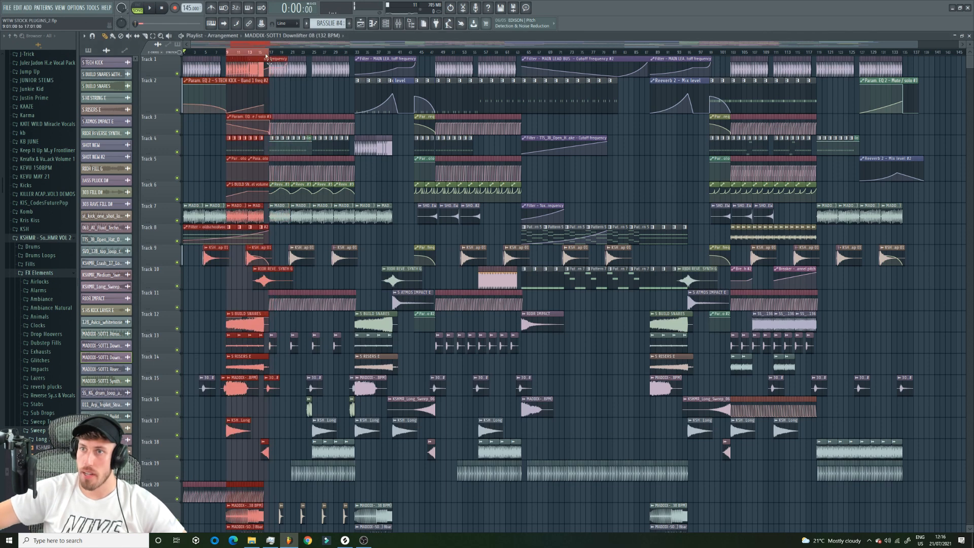
pyautogui.click(399, 24)
pyautogui.press('space')
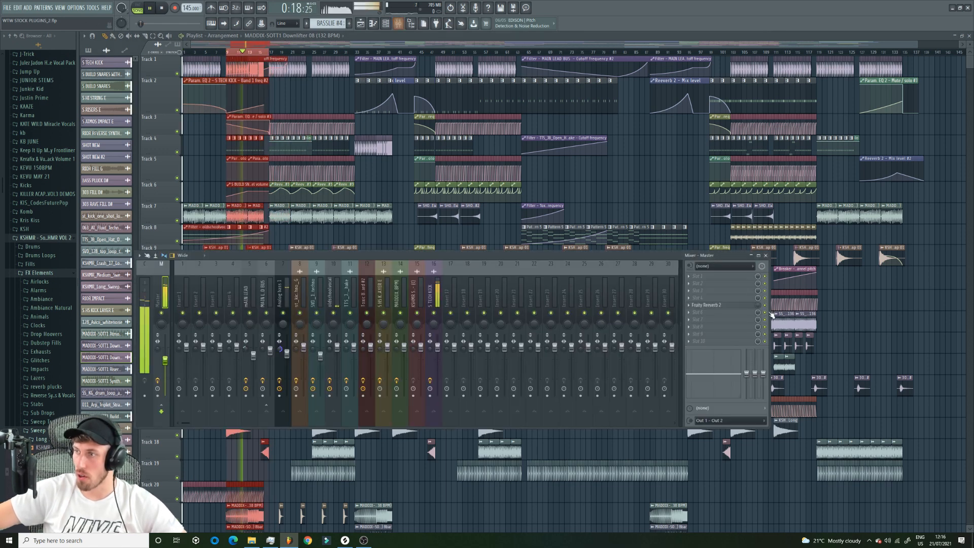
pyautogui.rightClick(758, 305)
pyautogui.click(786, 362)
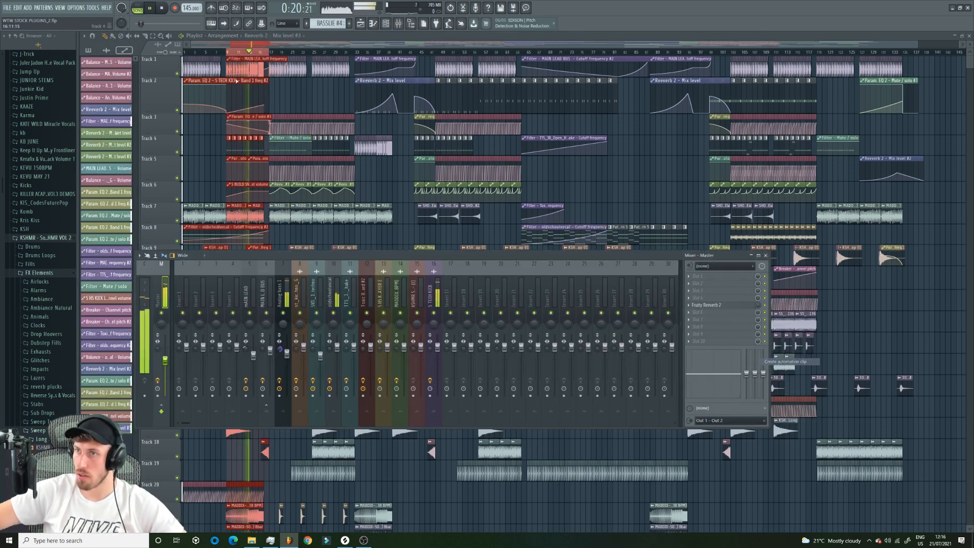
# - Place the reverb mix level clip on Track 11 at bar 9, rising toward bar 16 and falling by bar 17
pyautogui.press('space')
pyautogui.click(290, 37)
pyautogui.press('Escape')
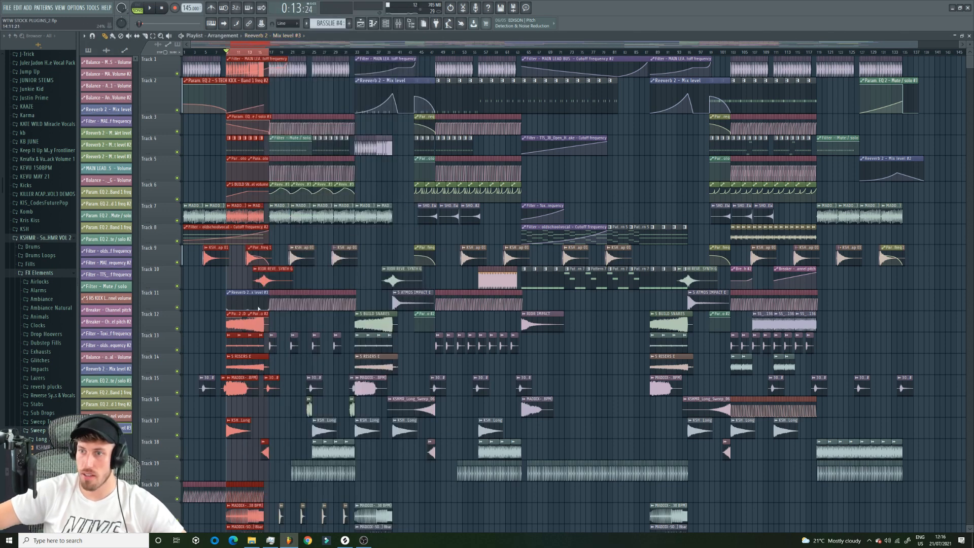
pyautogui.click(262, 304)
pyautogui.press('space')
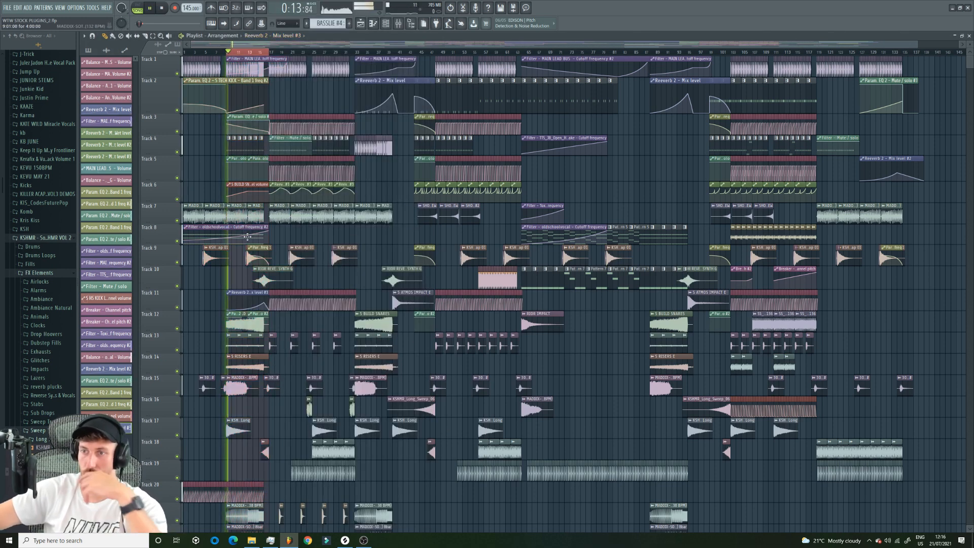
# - Play the buildup from bar 9 into the drop and check the reverb automation on the master track
pyautogui.moveTo(228, 51); pyautogui.dragTo(266, 51)
pyautogui.keyDown('ctrl'); pyautogui.click(268, 51); pyautogui.keyUp('ctrl')
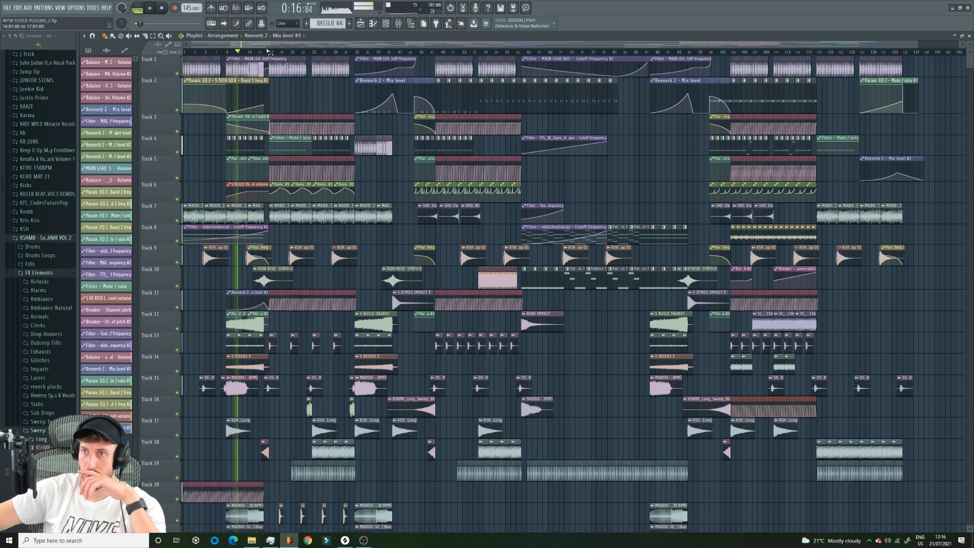
pyautogui.click(399, 24)
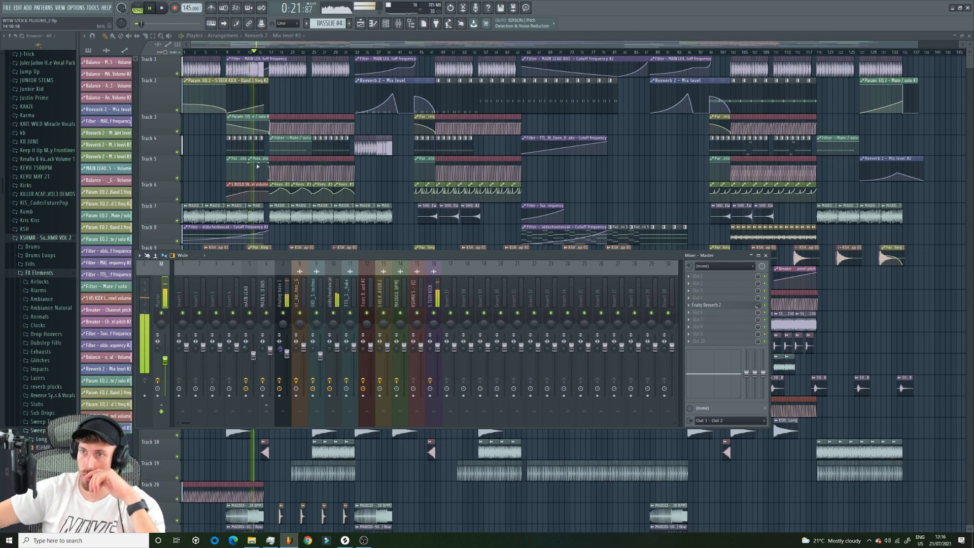
pyautogui.press('F9')
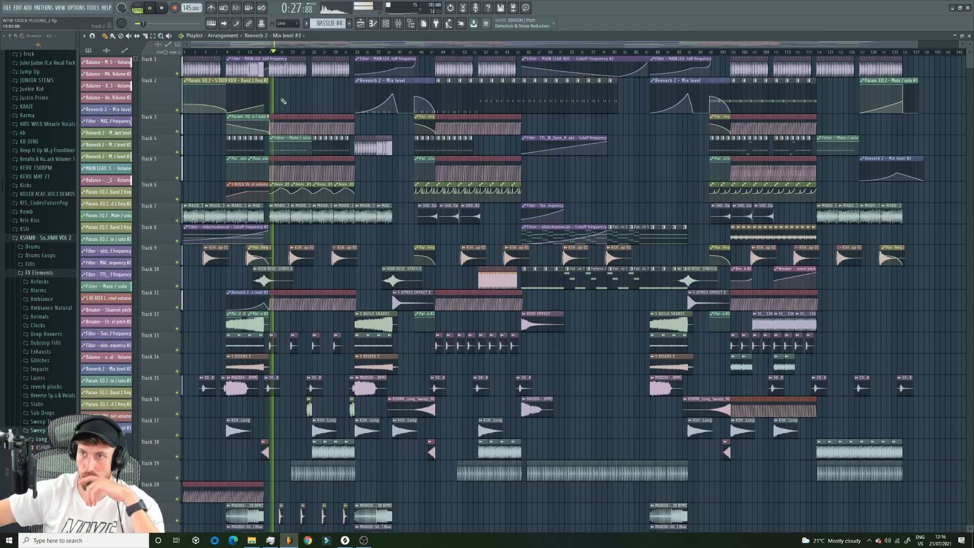
# - Move the Param. EQ 2 Mute / solo #3 clip from Track 3 back to Track 2 and bring the mute clips to the front
pyautogui.click(259, 52)
pyautogui.moveTo(264, 118); pyautogui.dragTo(282, 83)
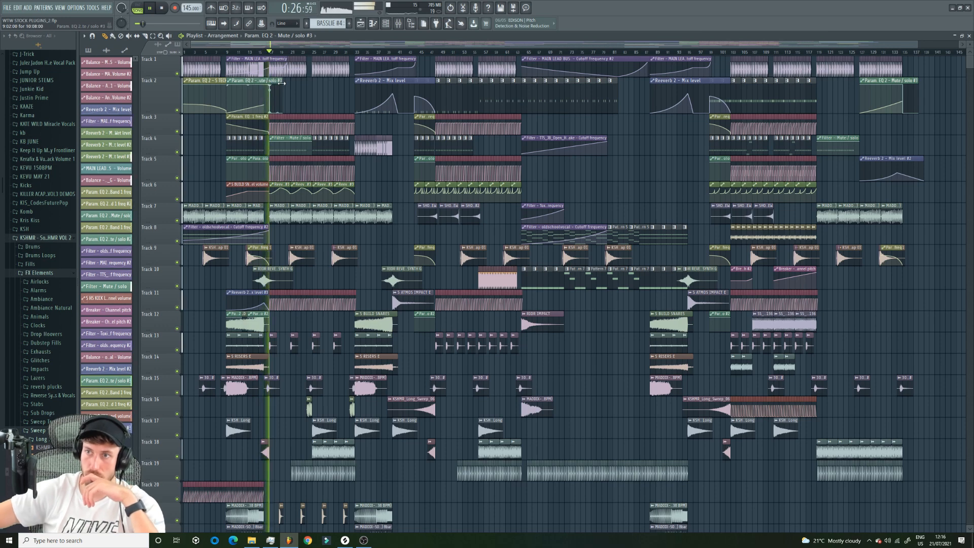
pyautogui.moveTo(916, 42); pyautogui.dragTo(281, 43)
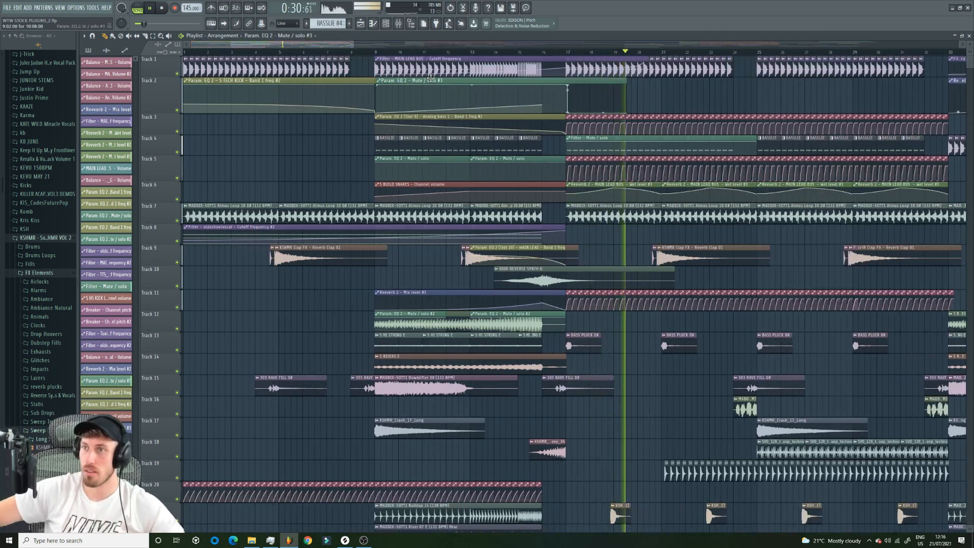
pyautogui.press('space')
pyautogui.moveTo(621, 80); pyautogui.dragTo(618, 74)
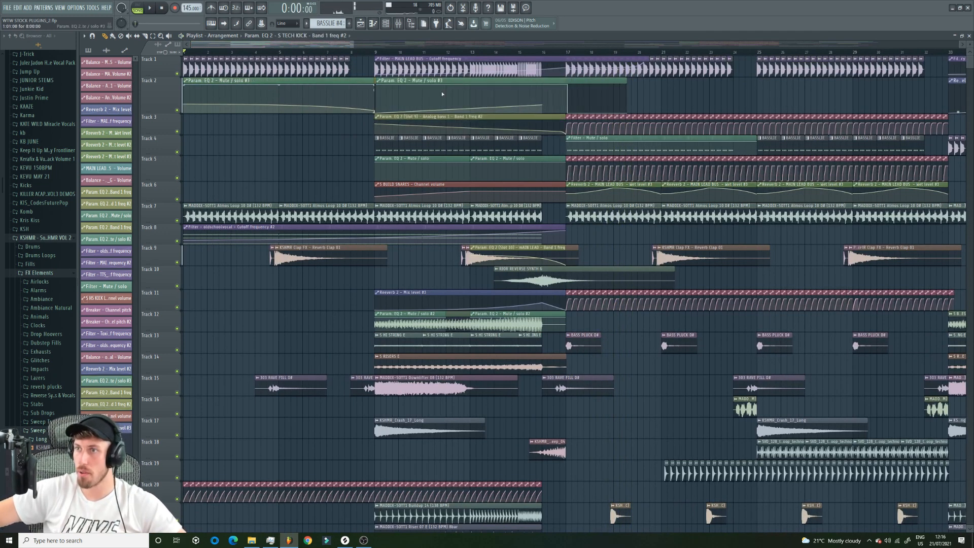
pyautogui.moveTo(539, 82)
pyautogui.mouseDown()
pyautogui.moveTo(541, 120)
pyautogui.moveTo(537, 73)
pyautogui.mouseUp()
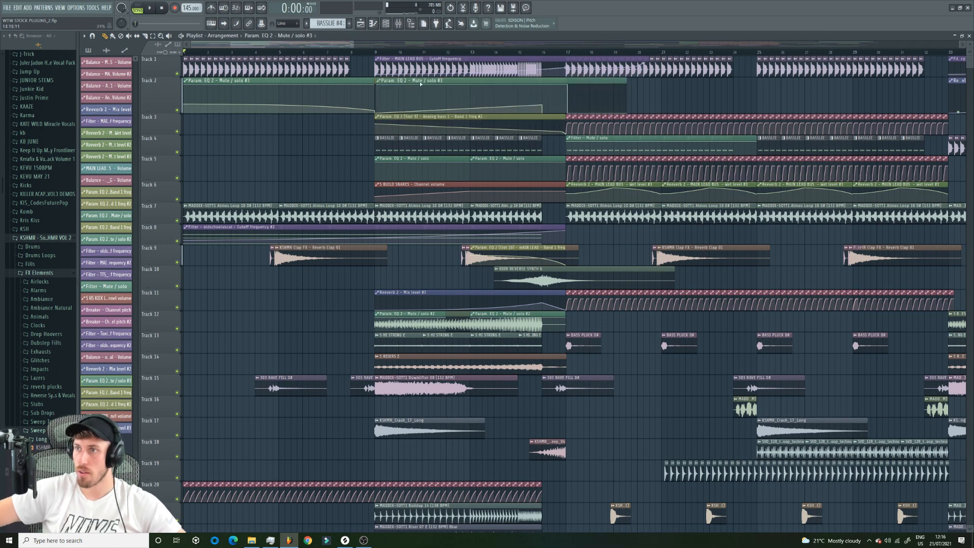
# - Solo Tracks 1 and 2 and play the kick buildup with its EQ automation
pyautogui.rightClick(177, 109)
pyautogui.click(177, 74)
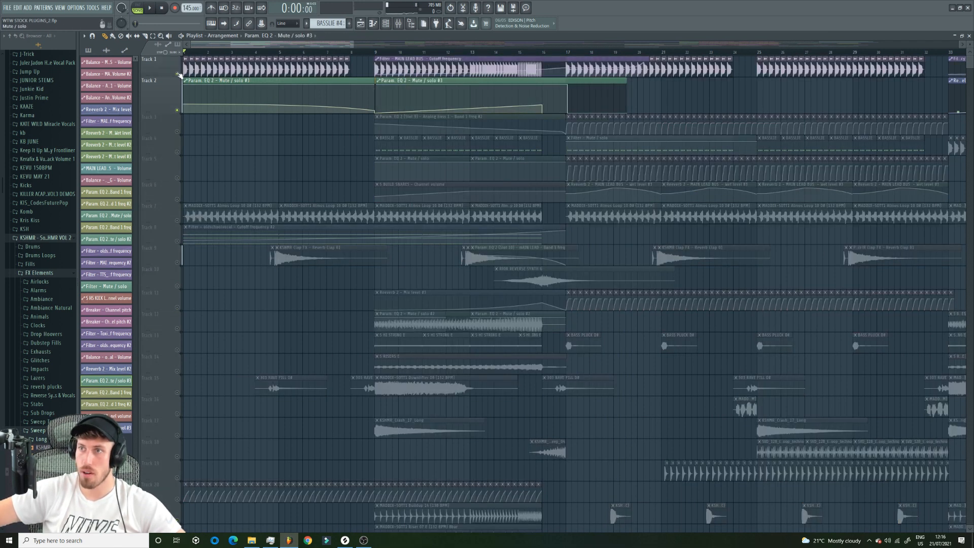
pyautogui.hscroll(1, 422, 52)
pyautogui.click(417, 51)
pyautogui.press('space')
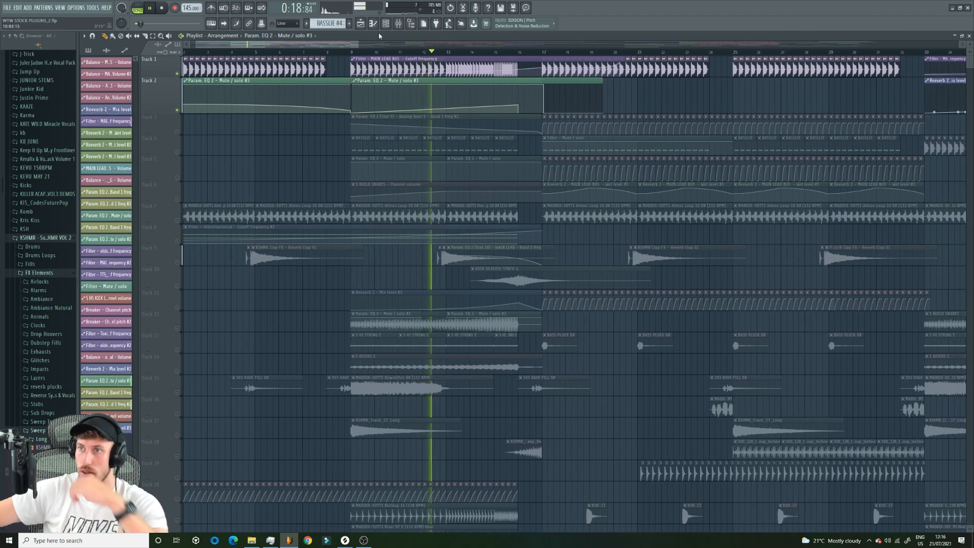
# - Open the S TECH KICK channel and examine its Fruity parametric EQ 2 in the mixer during playback
pyautogui.doubleClick(320, 66)
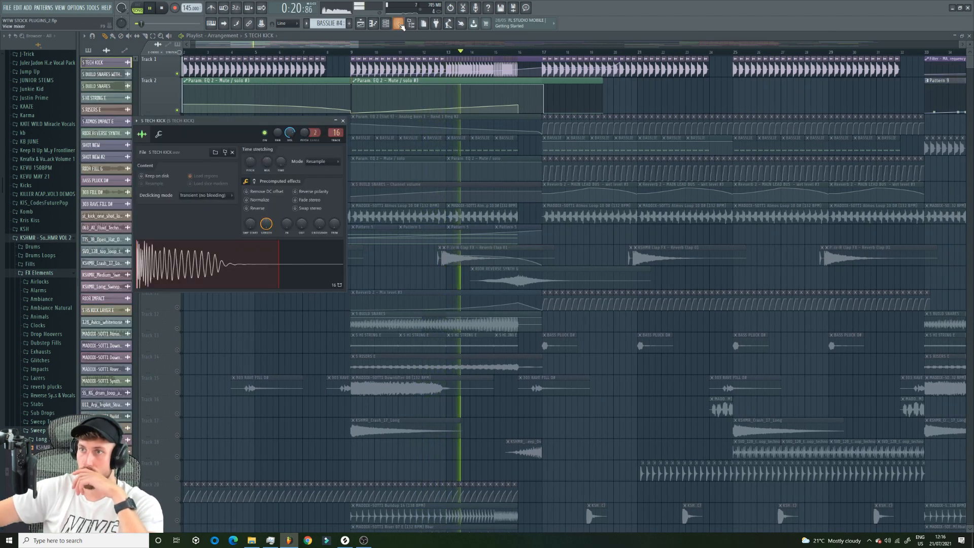
pyautogui.click(398, 24)
pyautogui.click(713, 327)
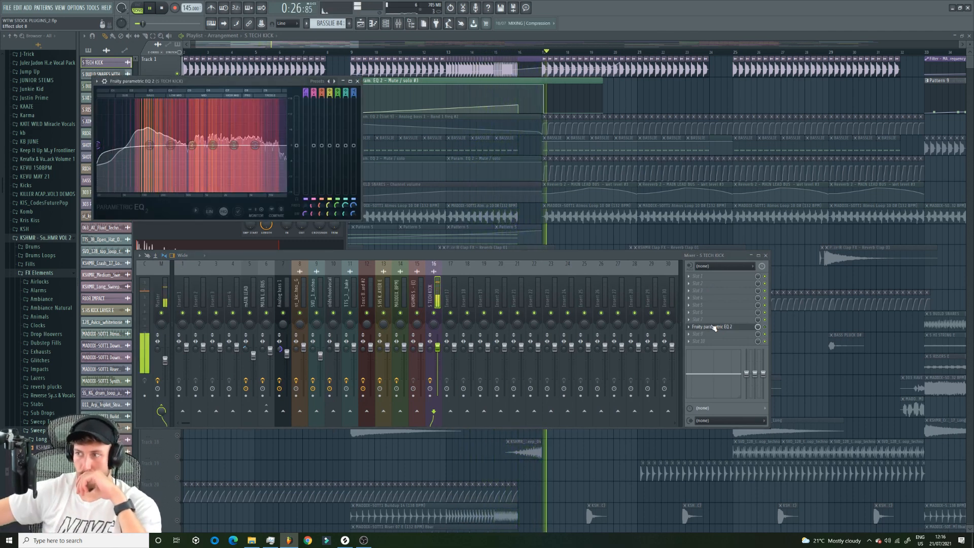
# - Bring all tracks back from solo and play the transition from bar 15 and the section from bar 25
pyautogui.click(179, 76)
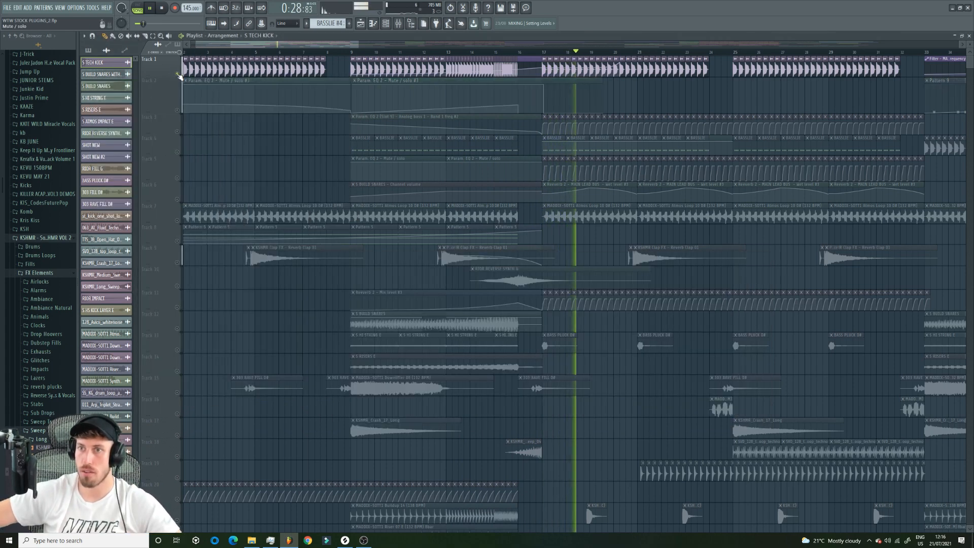
pyautogui.click(509, 53)
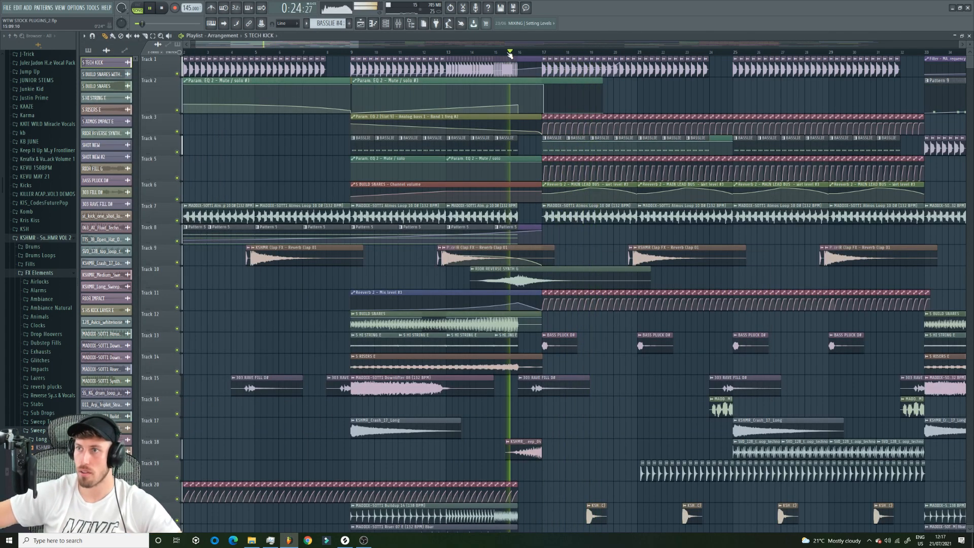
pyautogui.moveTo(359, 44); pyautogui.dragTo(628, 45)
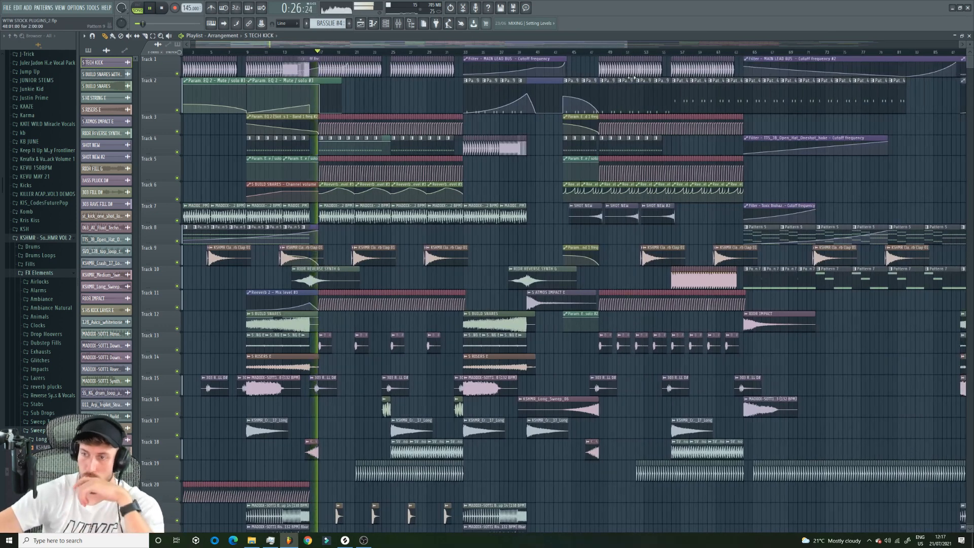
pyautogui.scroll(-5, 320, 97)
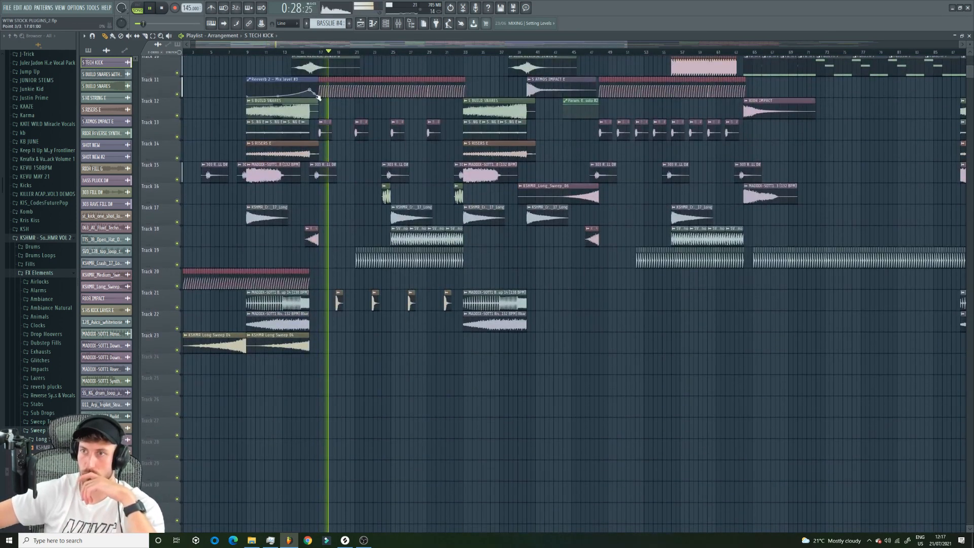
pyautogui.moveTo(628, 44); pyautogui.dragTo(958, 44)
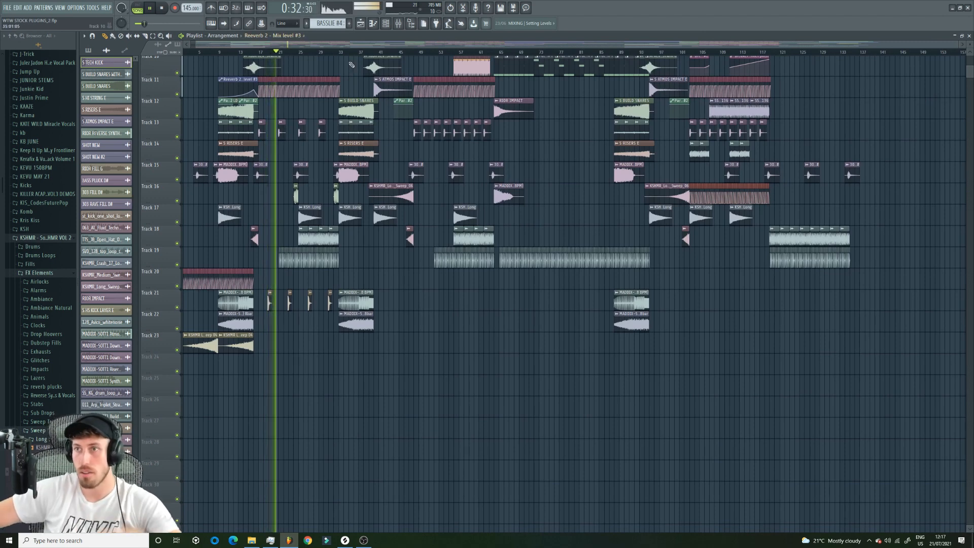
pyautogui.scroll(2, 296, 218)
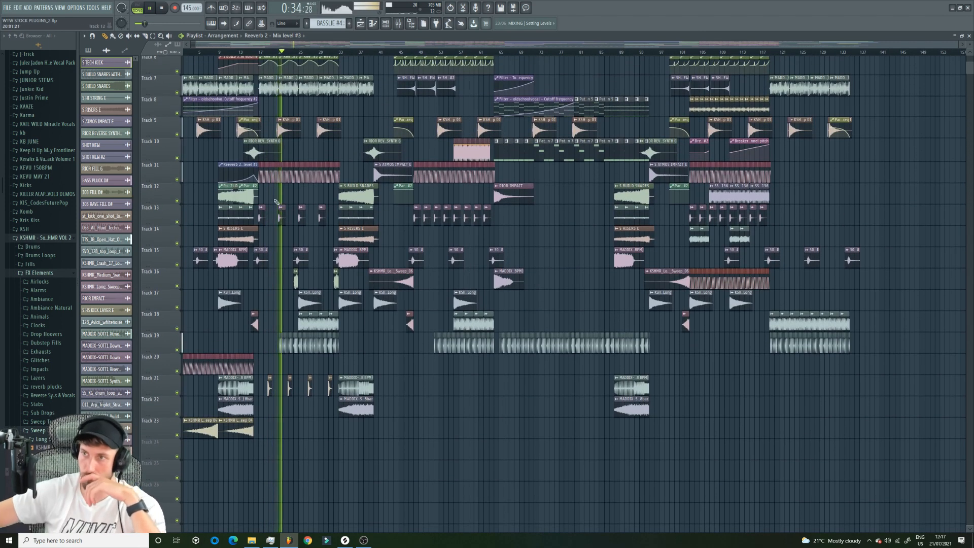
pyautogui.click(300, 52)
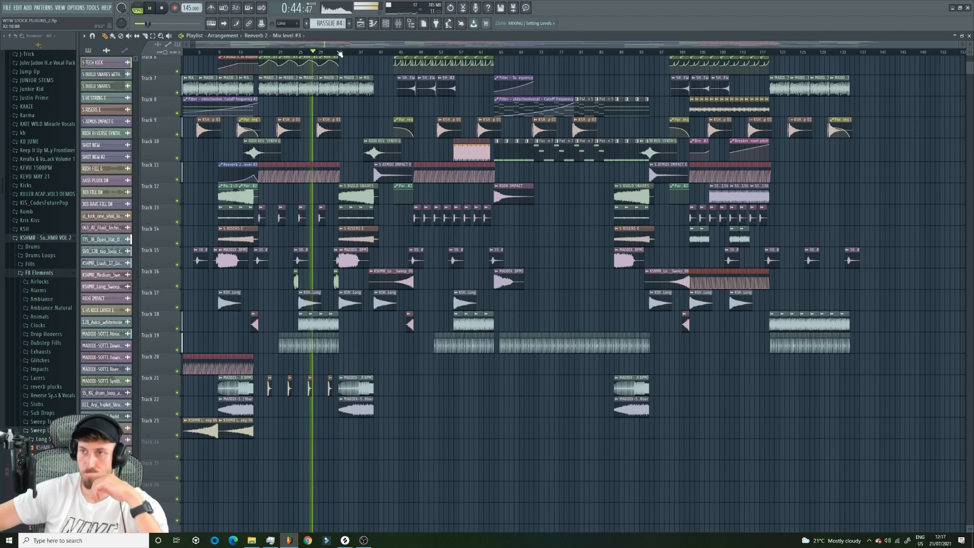
pyautogui.press('space')
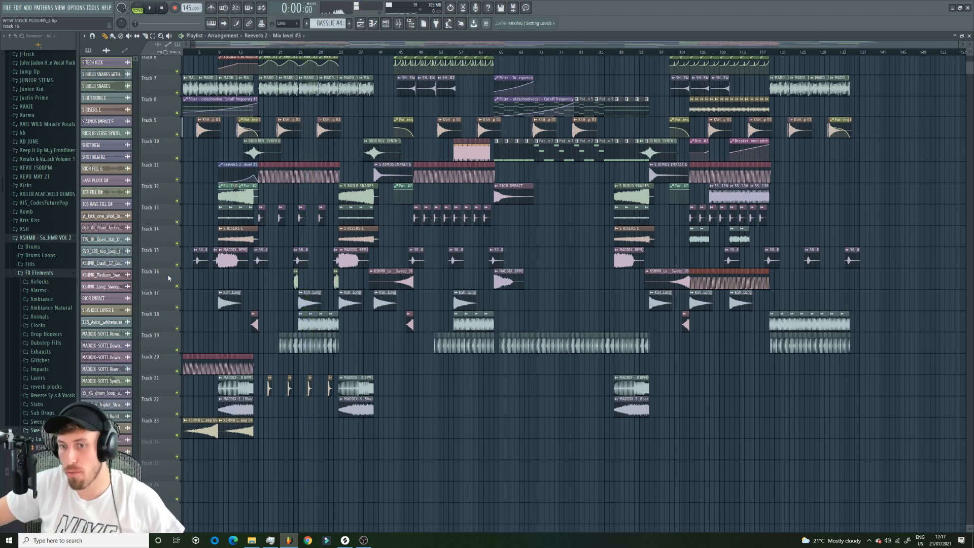
# - Collapse the KSHMR VOL 2 sample folder, switch to Splice and search it for "vocal" samples
pyautogui.click(49, 238)
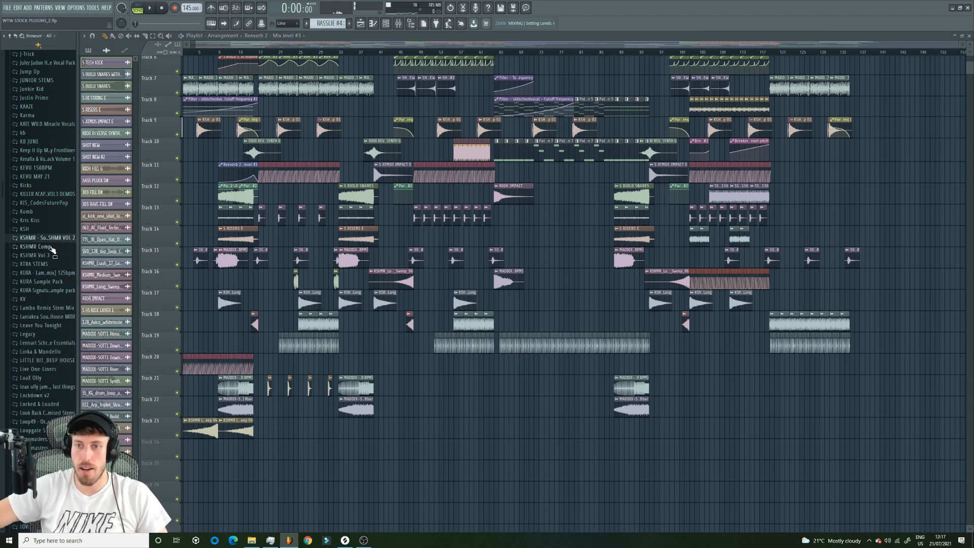
pyautogui.click(345, 540)
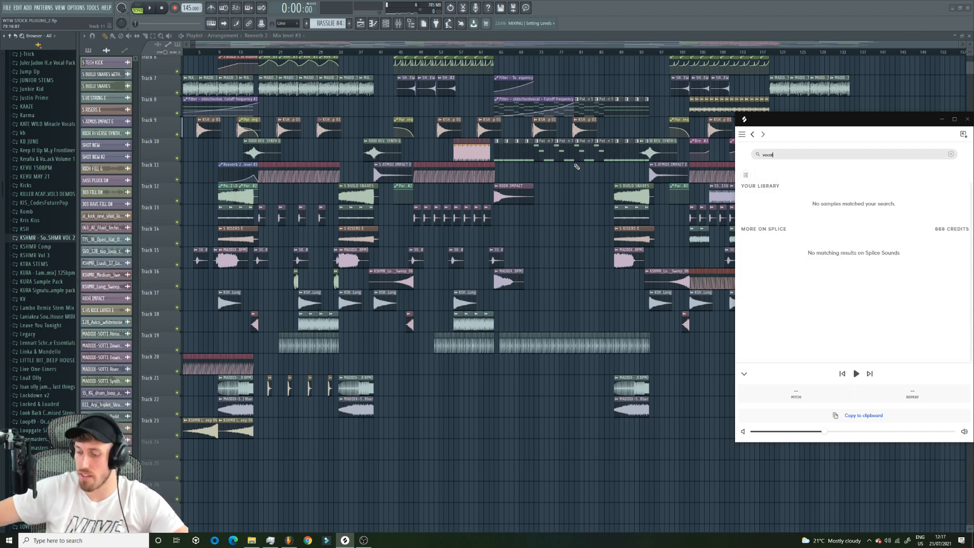
pyautogui.click(752, 202)
# - Audition the vocal samples in the Splice results to find one suited to the track
pyautogui.press('Down')
pyautogui.press('Down')
pyautogui.press('Down')
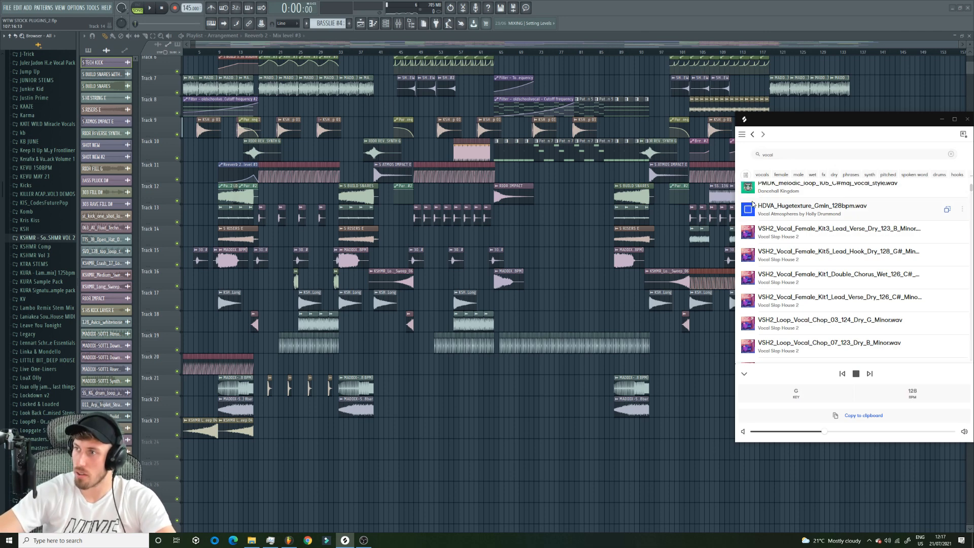
pyautogui.press('Down')
pyautogui.press('Down')
pyautogui.press('Down')
pyautogui.press('Down')
pyautogui.press('Down')
pyautogui.press('Down')
pyautogui.press('Down')
pyautogui.press('Down')
pyautogui.press('Down')
pyautogui.press('Down')
pyautogui.press('Down')
pyautogui.press('Down')
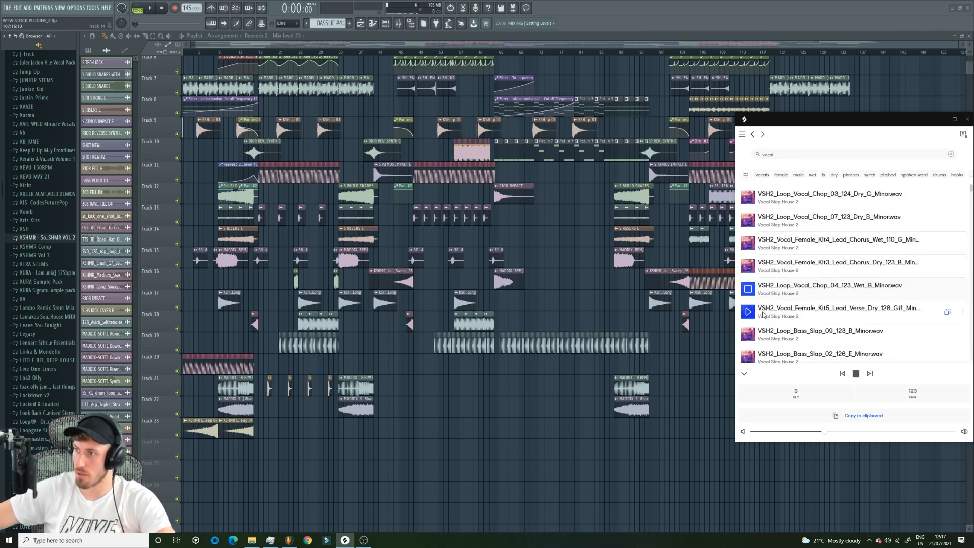
pyautogui.press('Down')
pyautogui.press('Down')
pyautogui.press('Down')
pyautogui.press('Up')
pyautogui.scroll(1, 759, 277)
pyautogui.scroll(5, 759, 277)
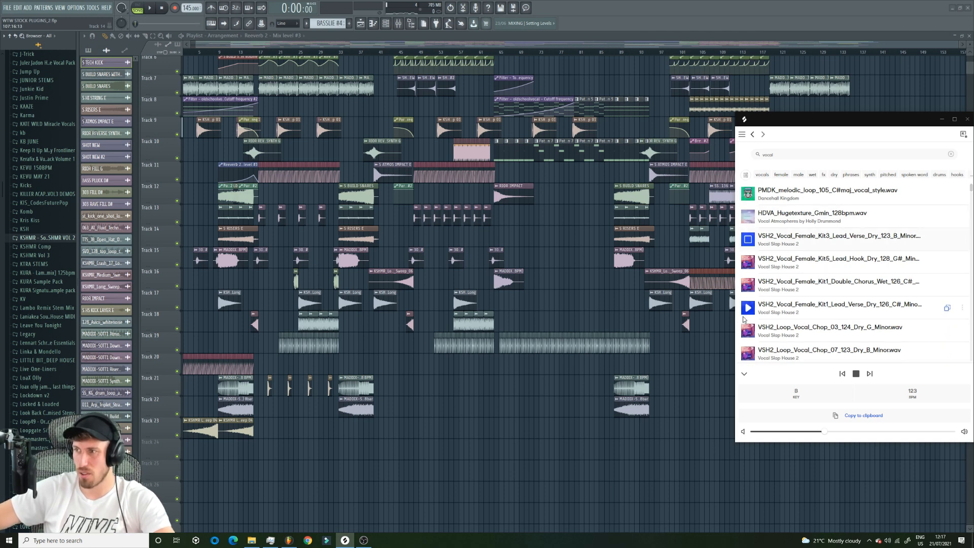
pyautogui.scroll(-5, 750, 313)
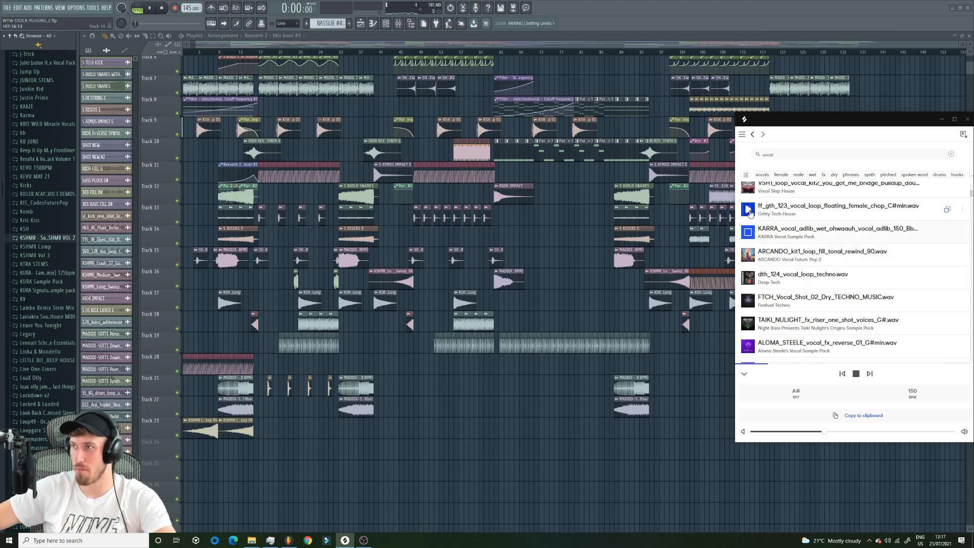
# - Place the ff_gth_123_vocal_loop_floating_female_chop_C#min loop on Track 24 over bars 25 to 33 and play it in context
pyautogui.moveTo(824, 213); pyautogui.dragTo(311, 459)
pyautogui.click(346, 540)
pyautogui.click(346, 541)
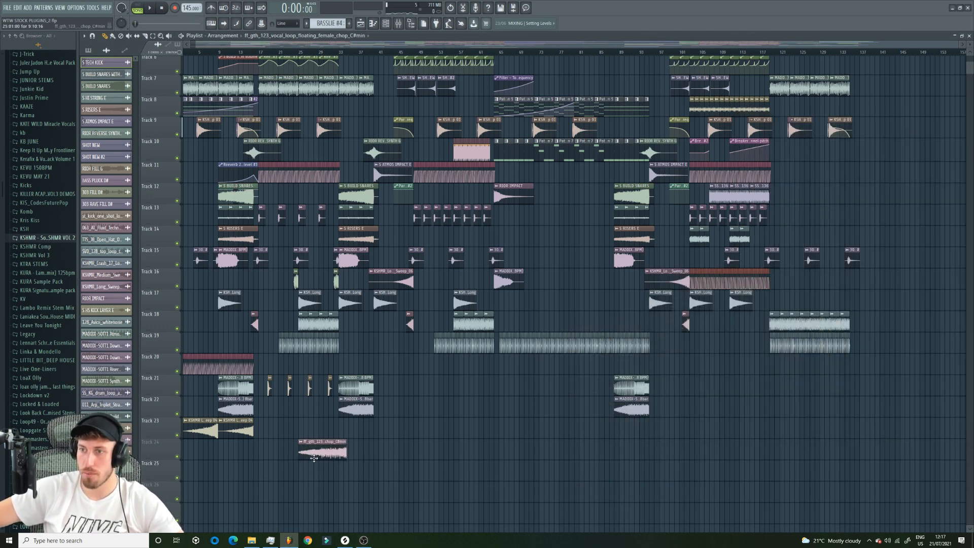
pyautogui.doubleClick(311, 447)
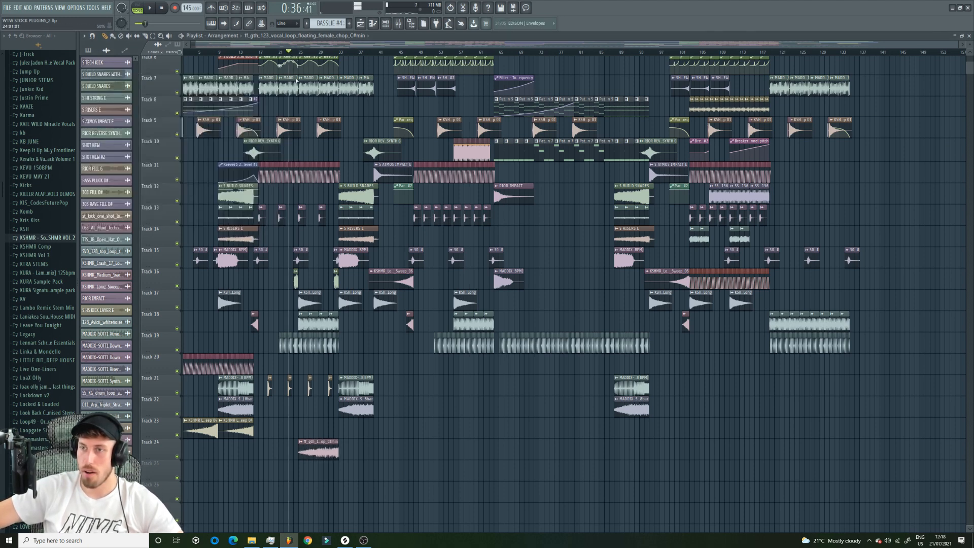
pyautogui.press('space')
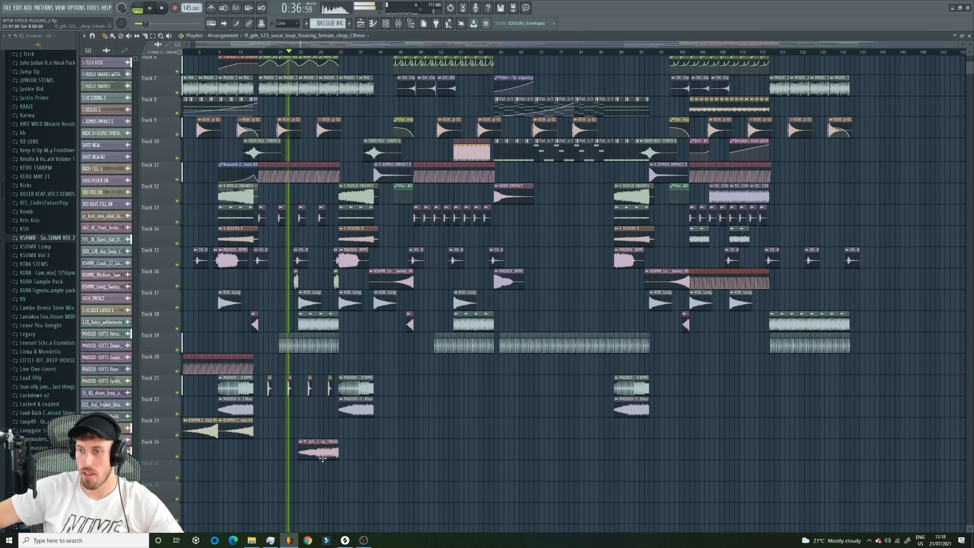
pyautogui.doubleClick(312, 442)
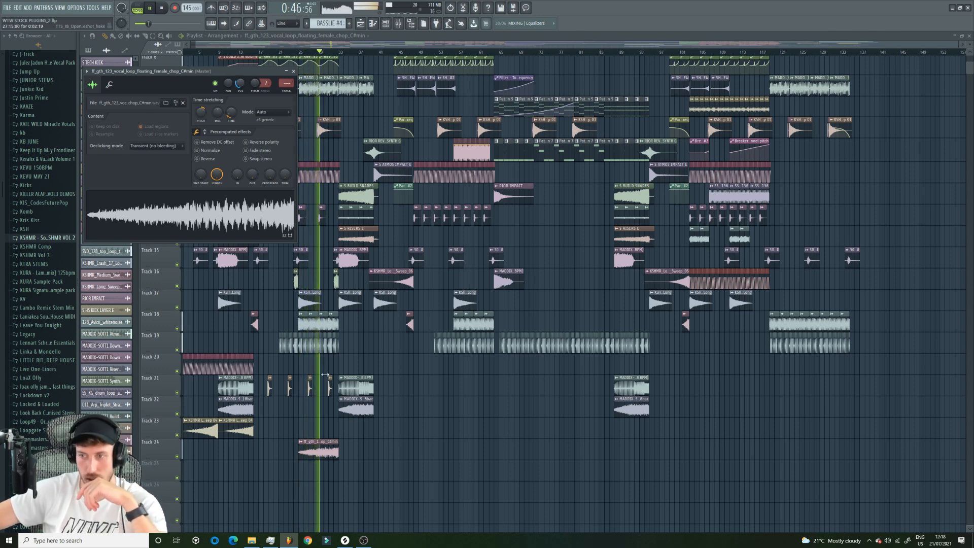
# - Place copies of the vocal loop on Track 24 at bars 33 and 9, trimmed to end at bars 40 and 16
pyautogui.click(339, 447)
pyautogui.click(342, 449)
pyautogui.moveTo(378, 451); pyautogui.dragTo(374, 451)
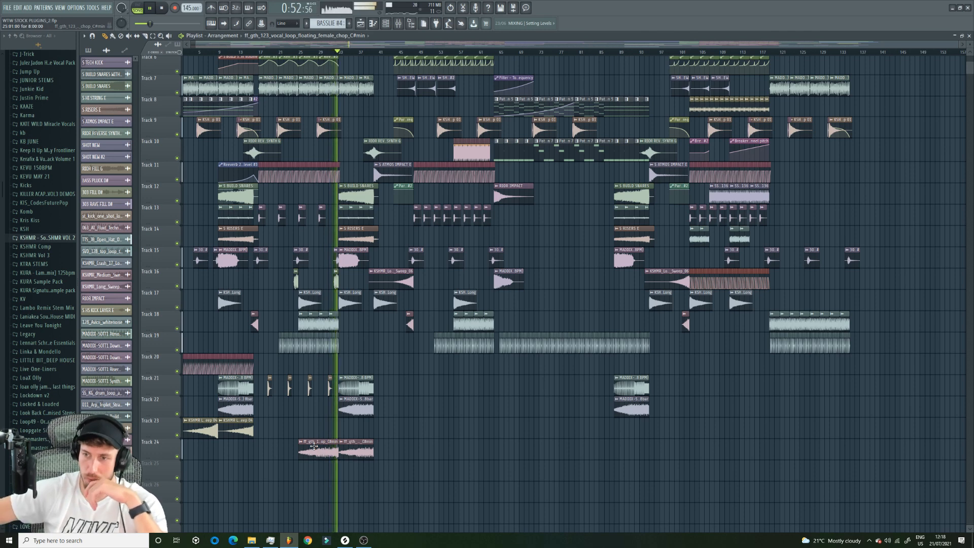
pyautogui.click(222, 451)
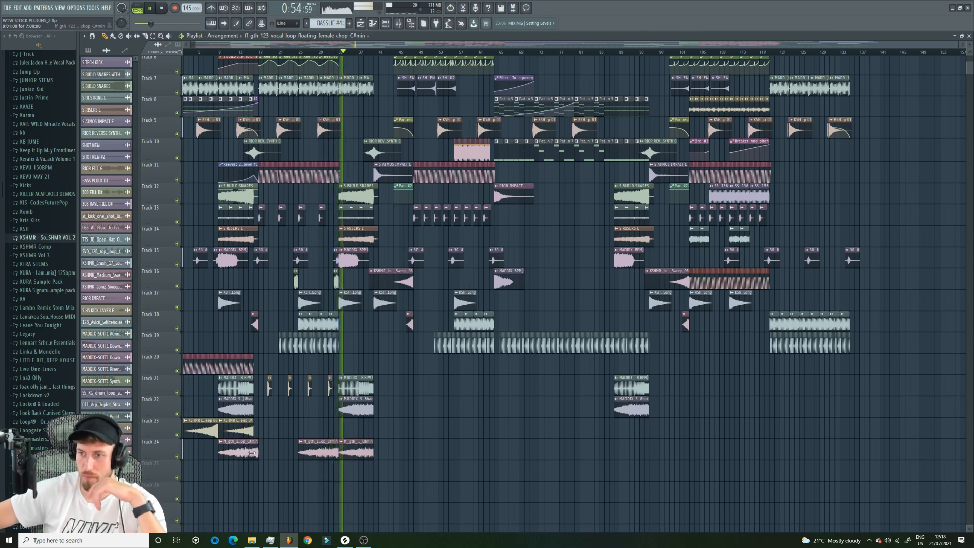
pyautogui.rightClick(391, 448)
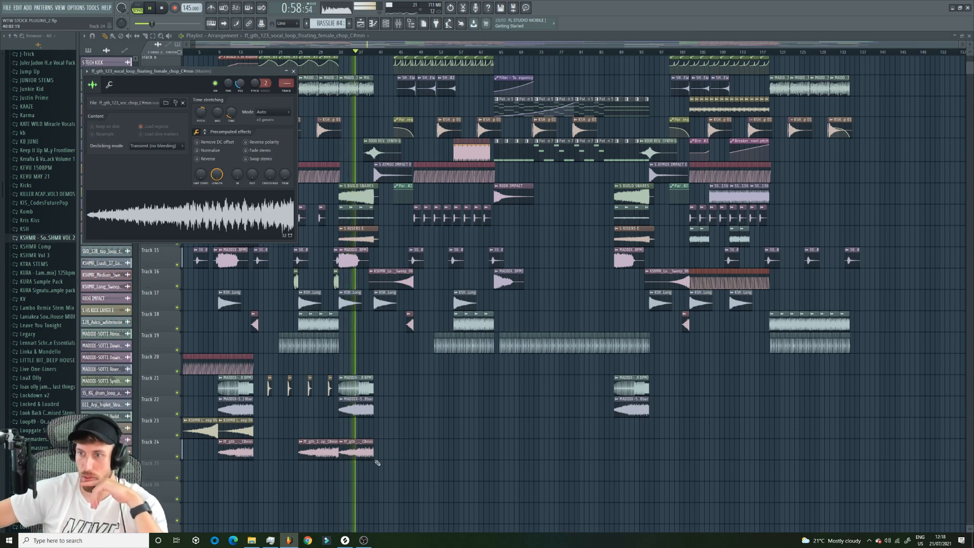
# - Play the second buildup and review the clips across all its tracks
pyautogui.scroll(6, 366, 43)
pyautogui.click(365, 43)
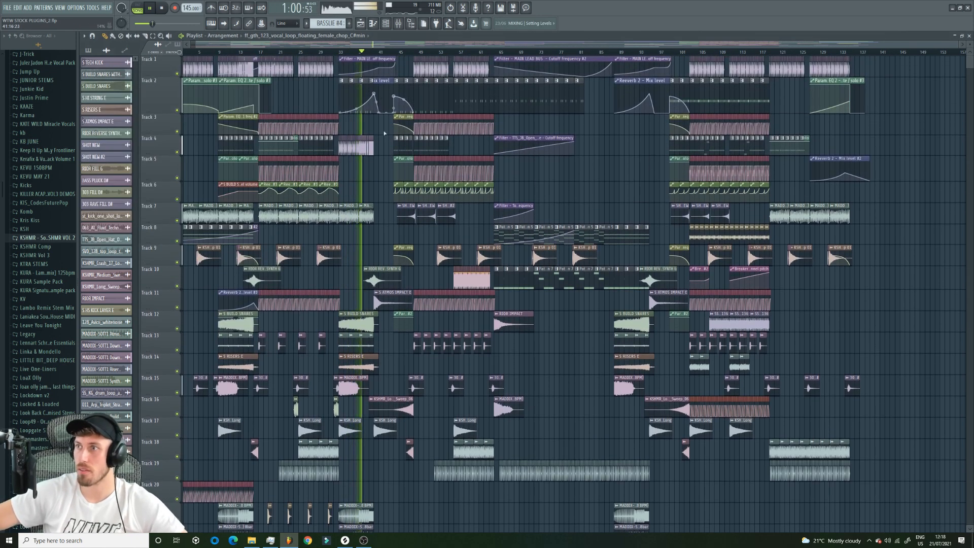
pyautogui.scroll(-7, 397, 182)
pyautogui.scroll(7, 398, 182)
pyautogui.scroll(1, 398, 182)
pyautogui.press('space')
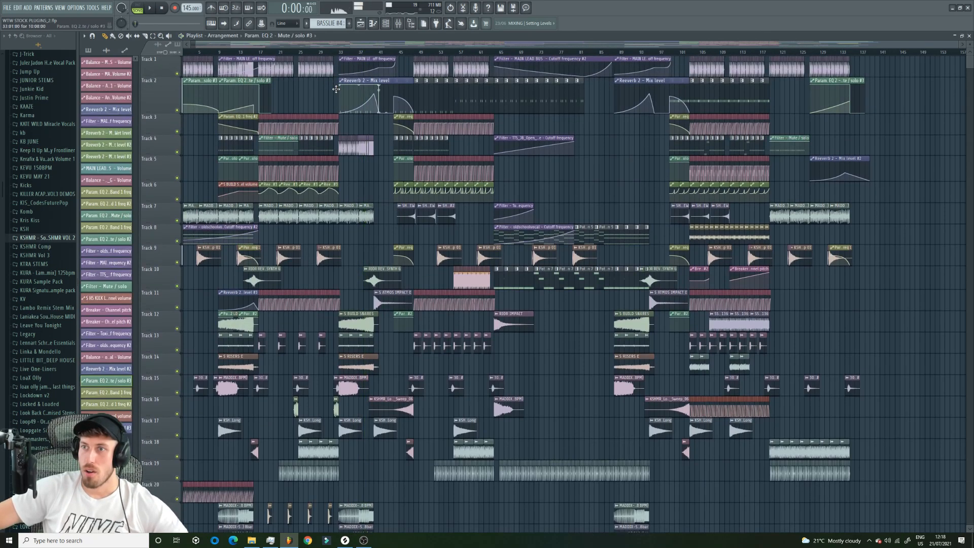
# - Place a copy of the Param. EQ 2 Mute / solo #3 automation clip on Track 4 at bar 33
pyautogui.moveTo(335, 55); pyautogui.dragTo(336, 147)
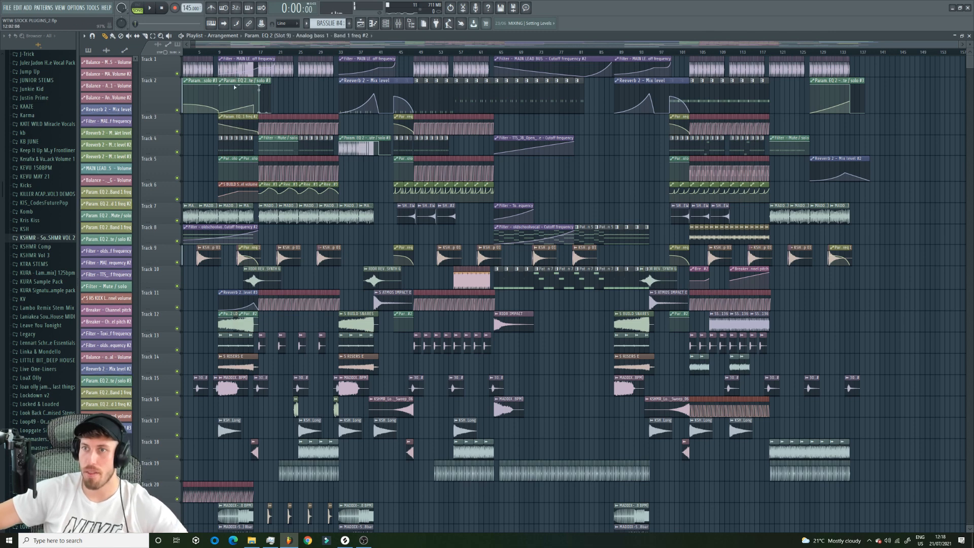
pyautogui.moveTo(233, 81); pyautogui.dragTo(253, 81)
pyautogui.click(381, 125)
pyautogui.moveTo(253, 81); pyautogui.dragTo(232, 83)
pyautogui.moveTo(384, 116); pyautogui.dragTo(325, 147)
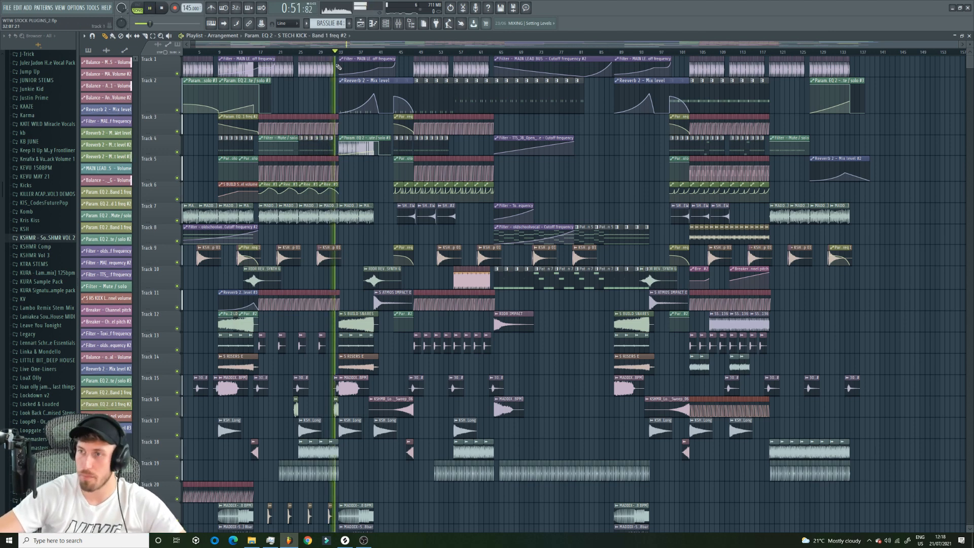
# - Place copies of the KSHMR Long Sweep 04 clip on Track 23 at bars 17 and 25
pyautogui.scroll(-4, 368, 303)
pyautogui.scroll(-7, 368, 303)
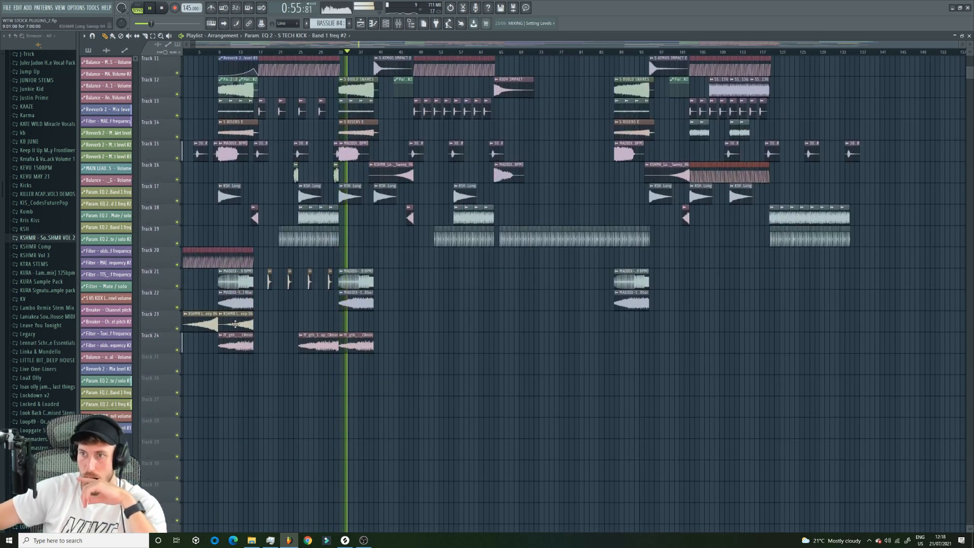
pyautogui.click(239, 323)
pyautogui.click(262, 320)
pyautogui.moveTo(263, 321); pyautogui.dragTo(323, 324)
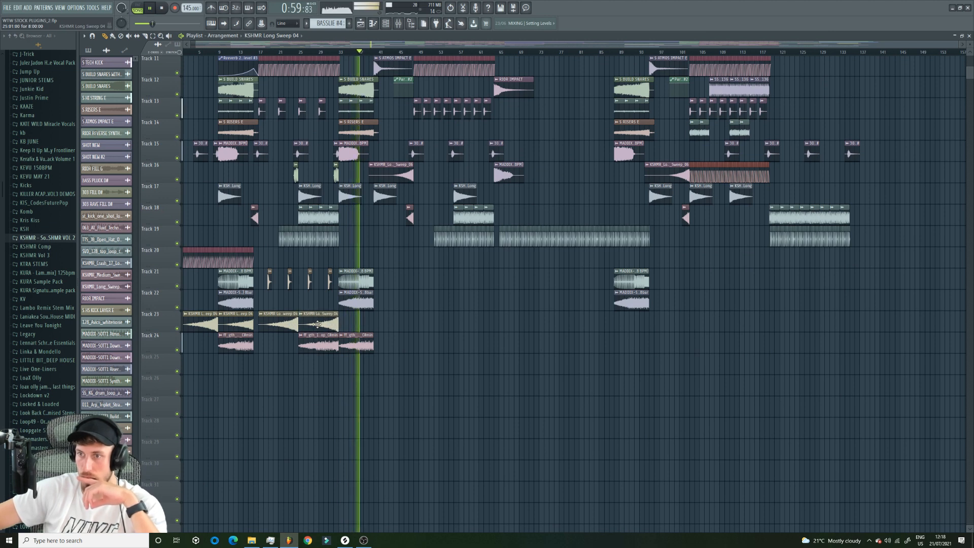
# - Set the KSHMR Long Sweep 04 channel volume to 33%
pyautogui.doubleClick(319, 325)
pyautogui.moveTo(570, 215); pyautogui.dragTo(570, 209)
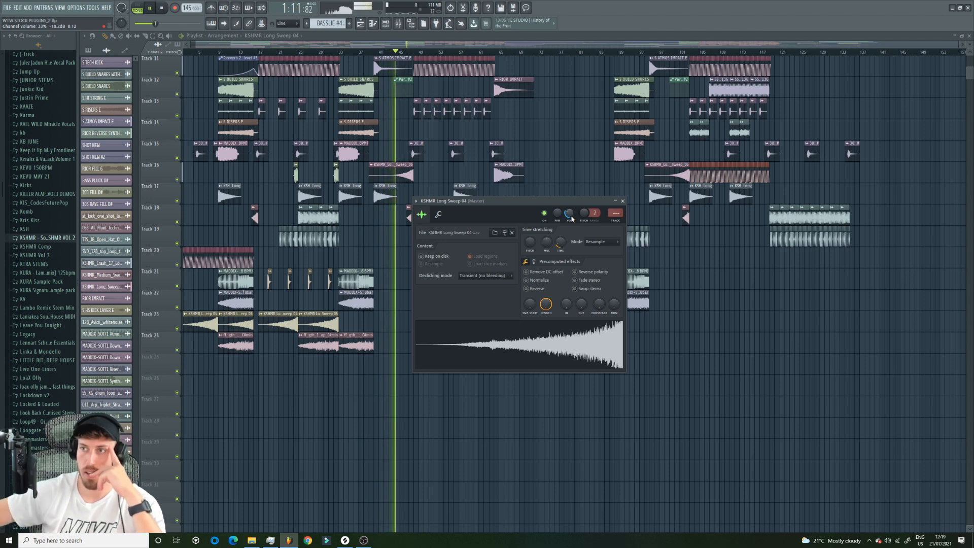
pyautogui.click(377, 177)
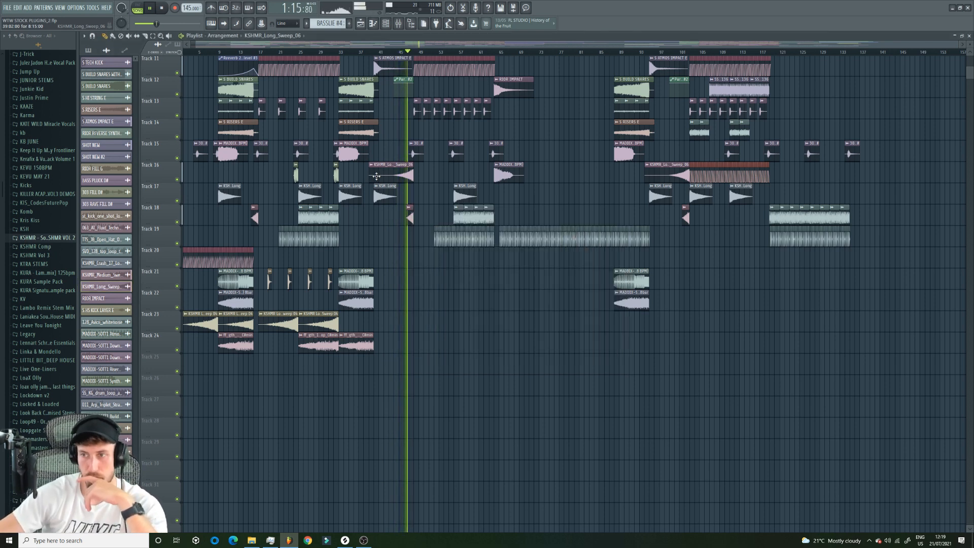
# - Place more 8-bar KSHMR Long Sweep 04 clips on Track 23 at bars 44 and 57
pyautogui.click(283, 323)
pyautogui.moveTo(283, 323); pyautogui.dragTo(419, 324)
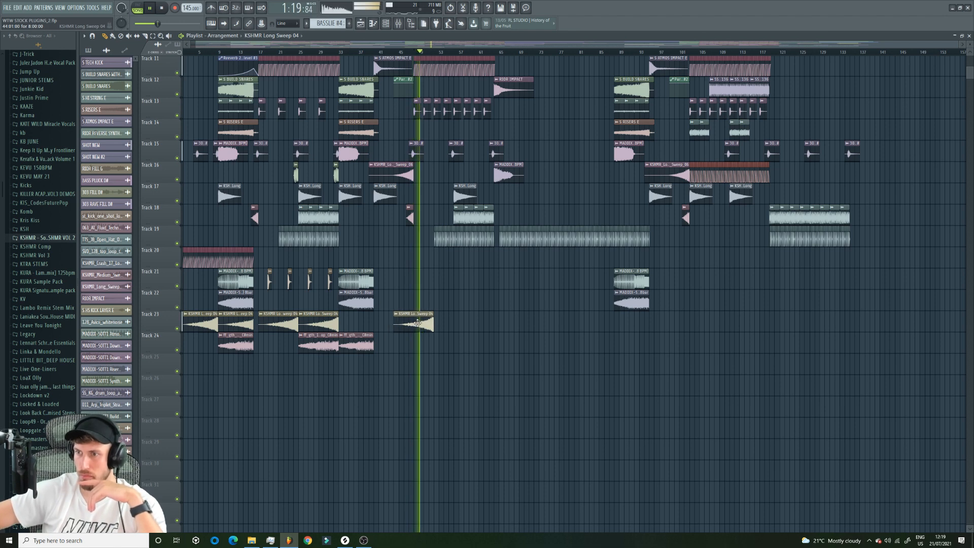
pyautogui.click(459, 323)
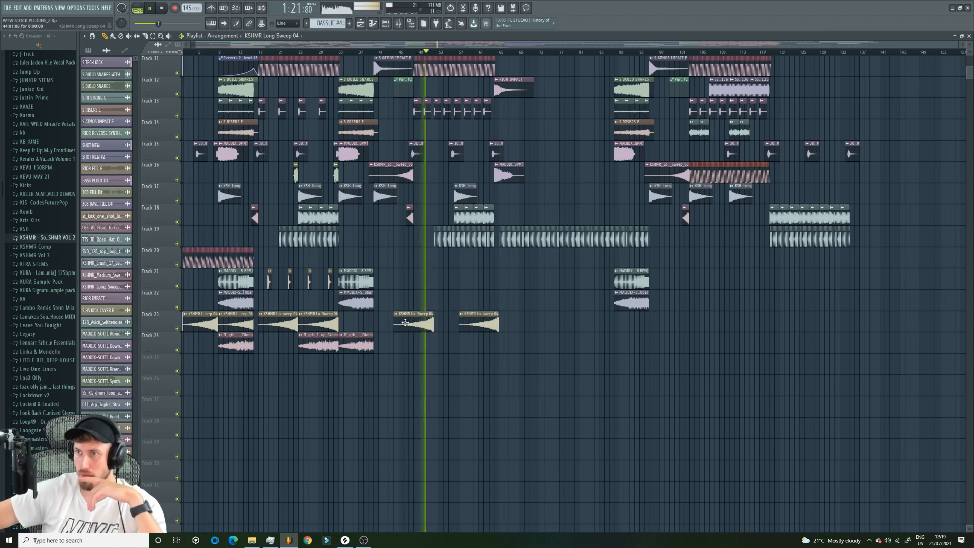
# - Move the two KSHMR Long Sweep 04 clips at bars 44 and 57 on Track 23 to bars 48 and 56
pyautogui.moveTo(407, 323); pyautogui.dragTo(426, 325)
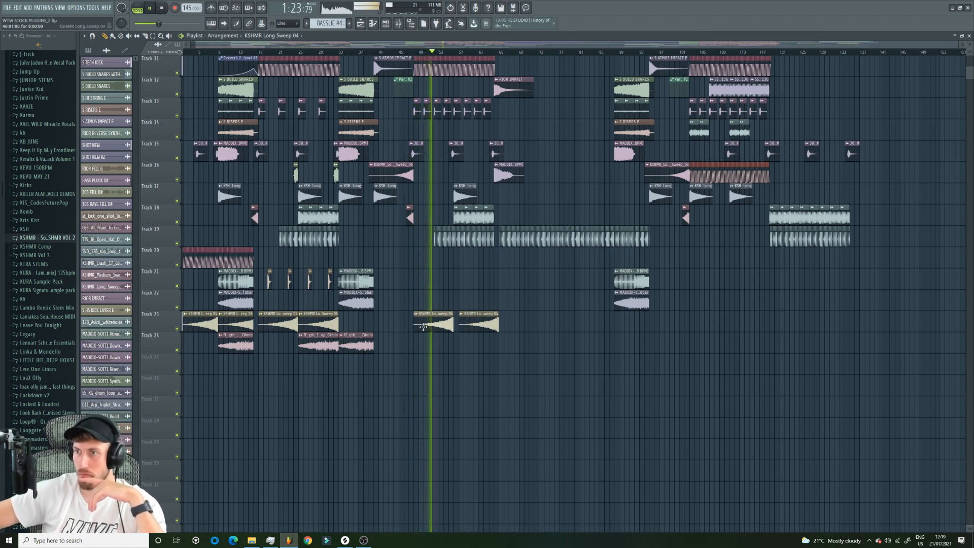
pyautogui.moveTo(486, 325); pyautogui.dragTo(481, 325)
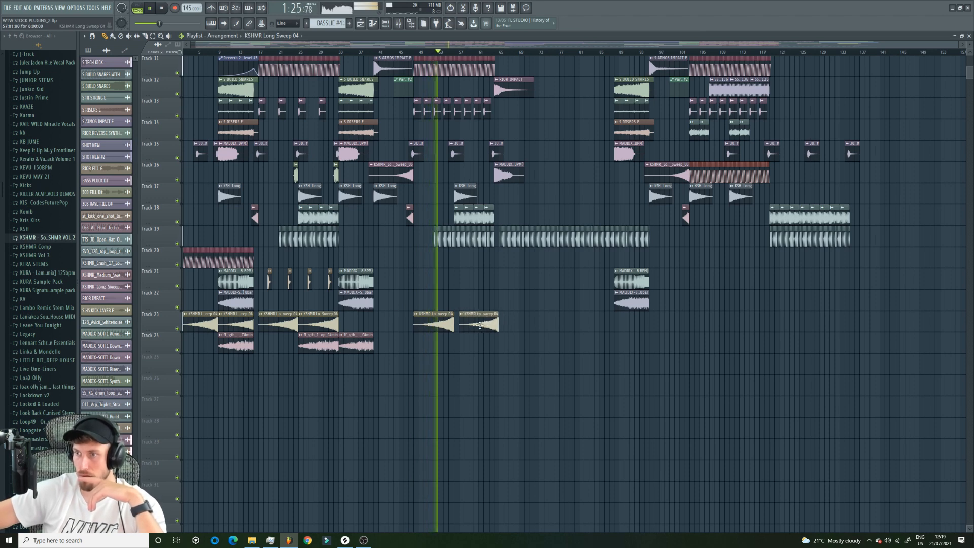
pyautogui.scroll(10, 482, 325)
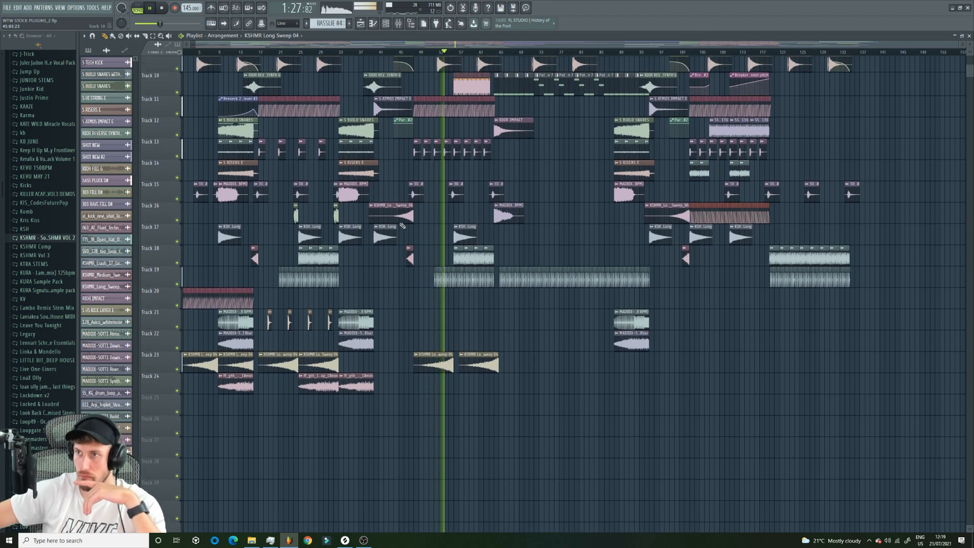
pyautogui.press('space')
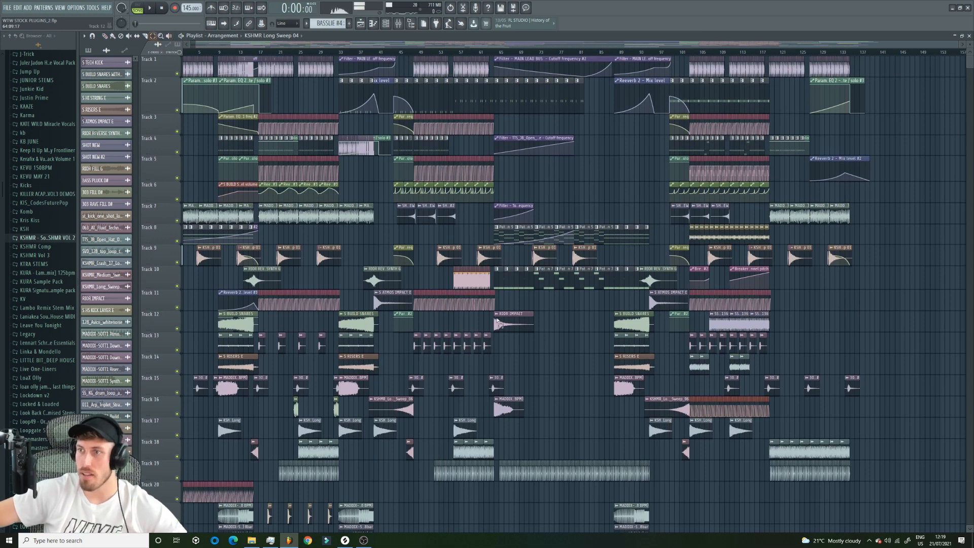
# - Move the two KSHMR Clap FX reverb clips between bars 48 and 64 on Track 9 one bar earlier and audition the section
pyautogui.moveTo(480, 263); pyautogui.dragTo(425, 266)
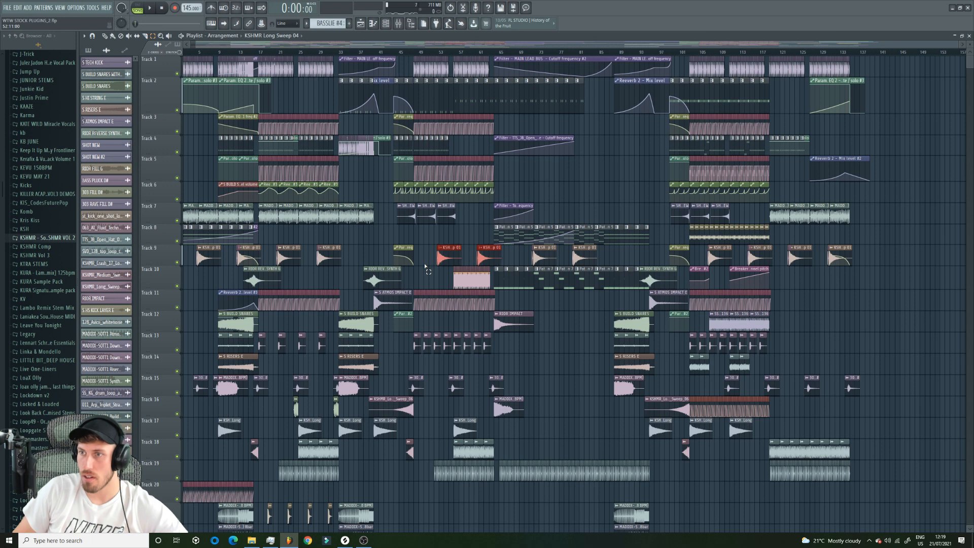
pyautogui.click(404, 52)
pyautogui.press('space')
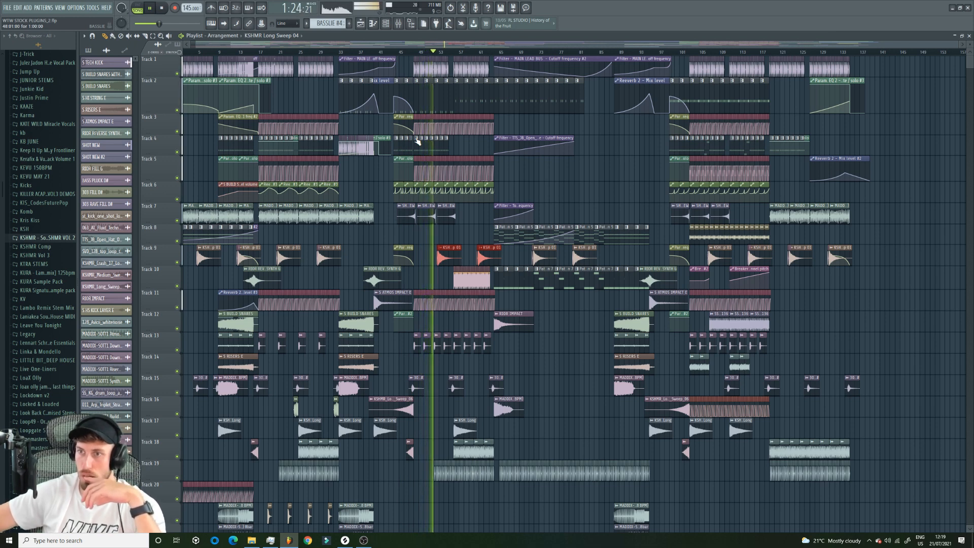
pyautogui.click(411, 53)
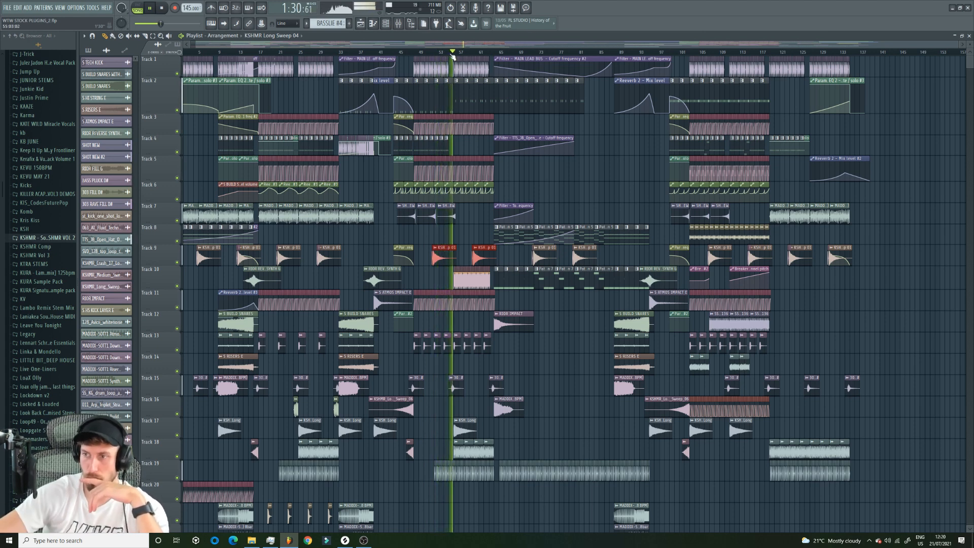
pyautogui.scroll(-1, 466, 321)
pyautogui.scroll(-3, 466, 321)
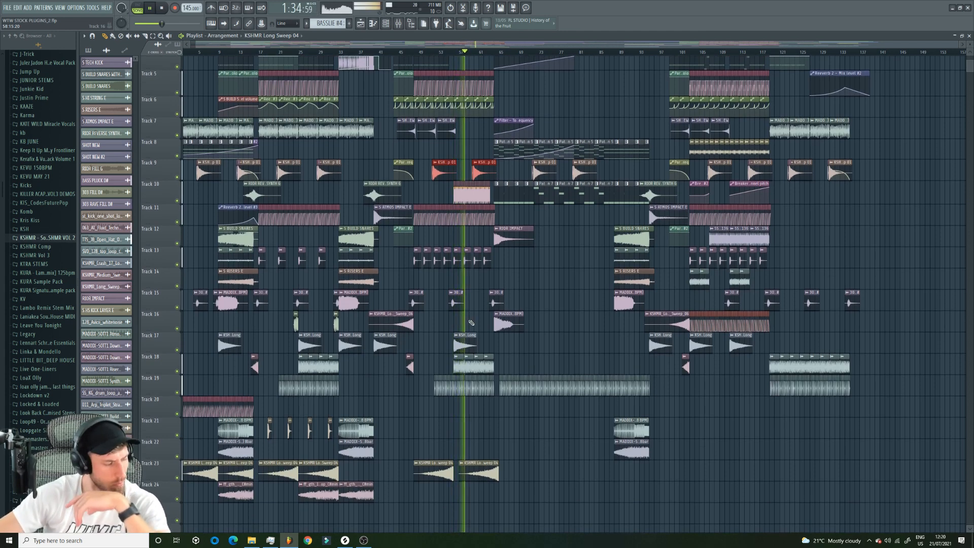
pyautogui.click(493, 52)
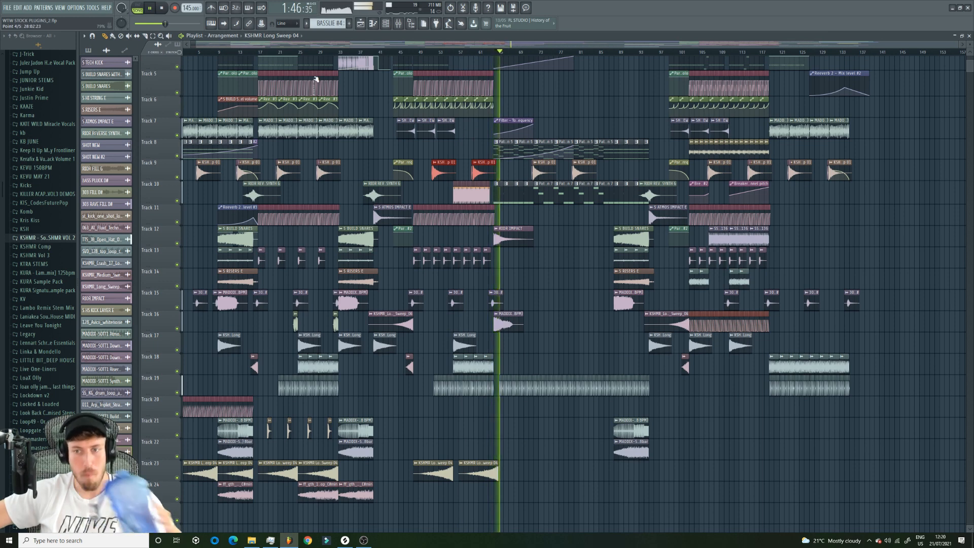
pyautogui.click(492, 52)
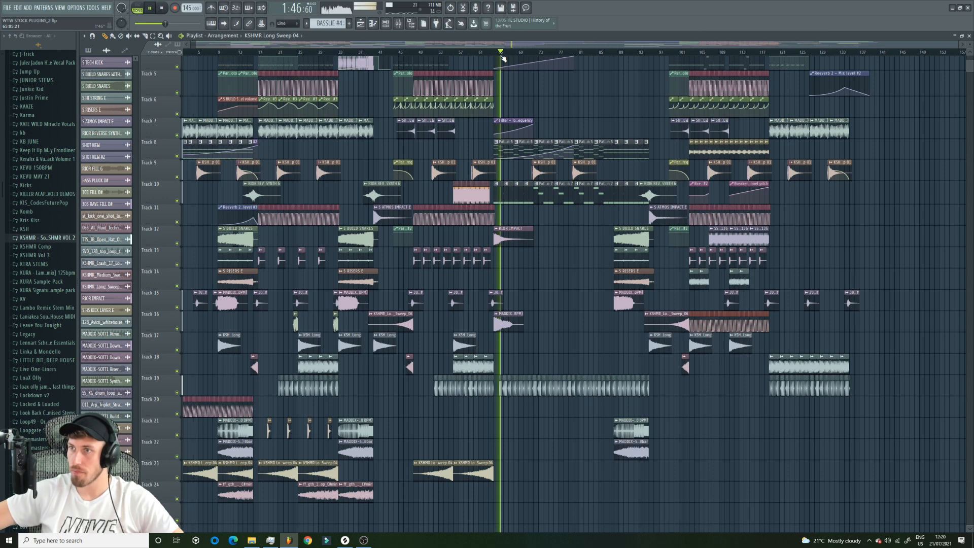
# - Place two consecutive 8-bar KSHMR Long Sweep 04 clips on Track 23 at bars 103 and 111
pyautogui.click(665, 484)
pyautogui.press('space')
pyautogui.moveTo(648, 467); pyautogui.dragTo(686, 471)
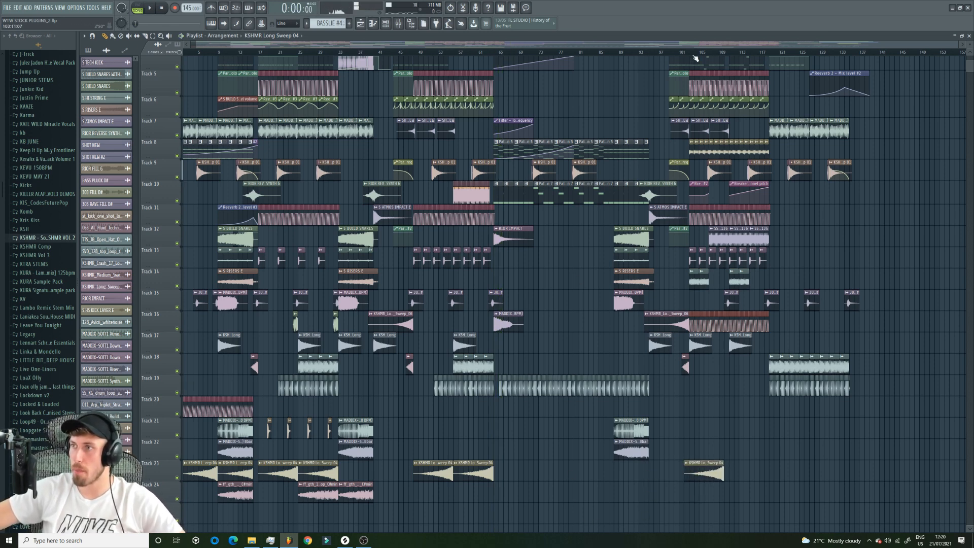
pyautogui.moveTo(714, 471); pyautogui.dragTo(719, 472)
pyautogui.press('space')
pyautogui.click(746, 483)
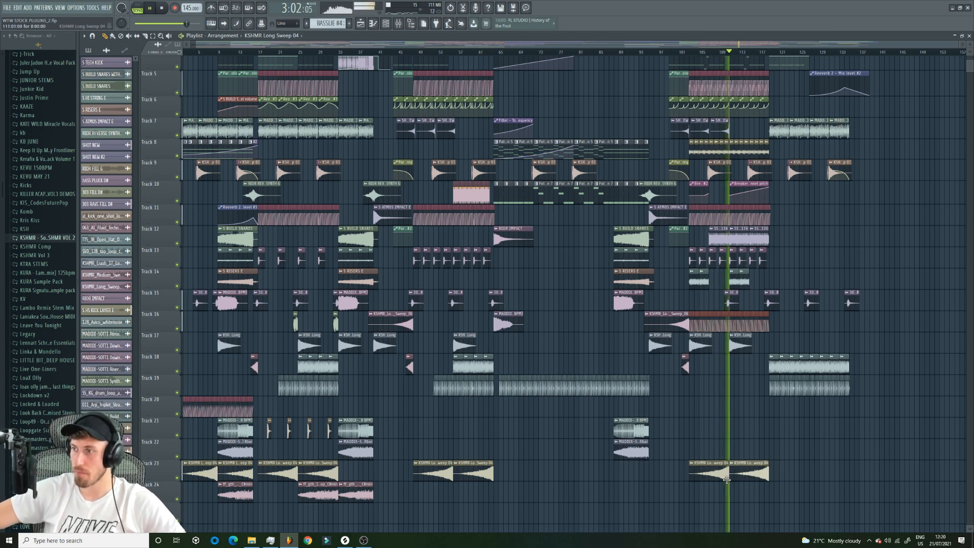
pyautogui.click(765, 53)
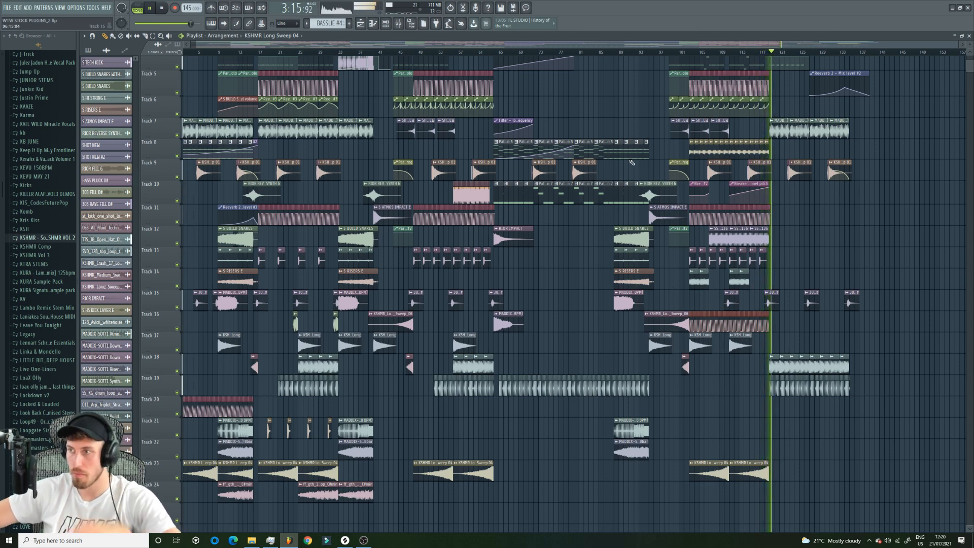
pyautogui.press('space')
# - Find and preview an ambience drone sample among the designed FX elements of the KSHMR Vol 3 pack
pyautogui.scroll(4, 537, 71)
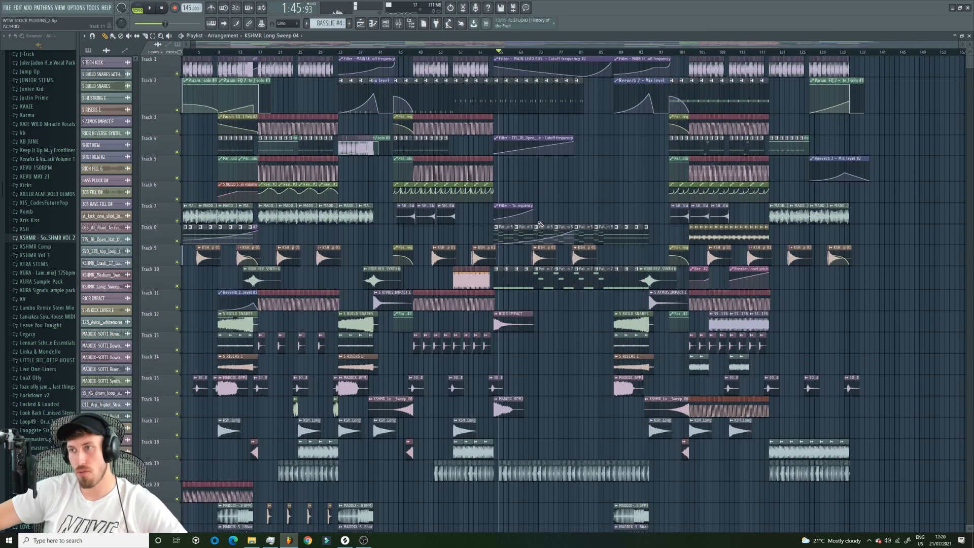
pyautogui.click(32, 257)
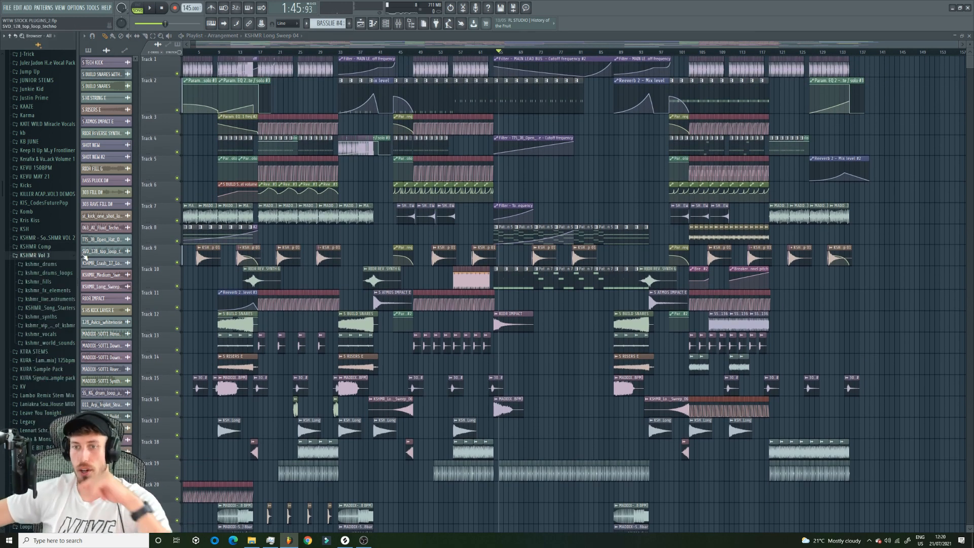
pyautogui.click(48, 290)
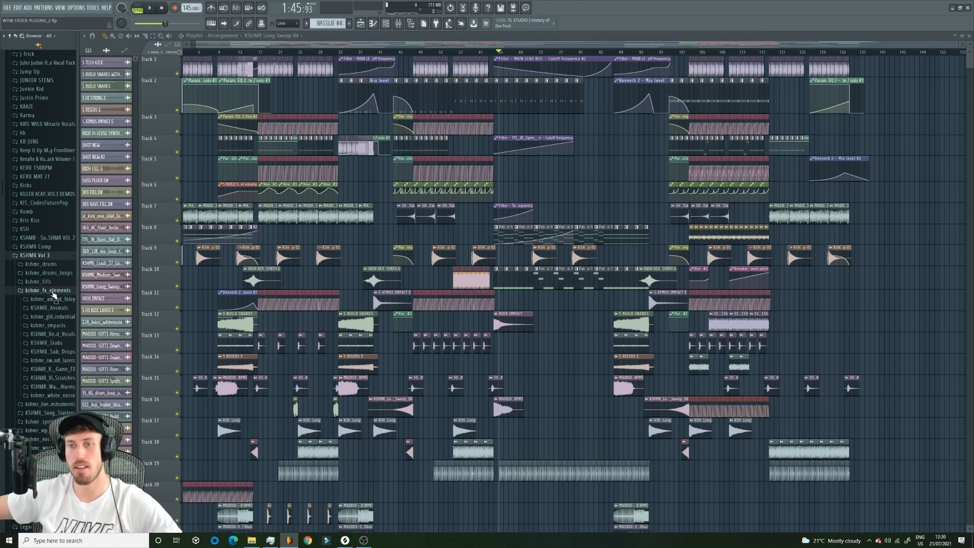
pyautogui.click(49, 300)
pyautogui.click(64, 310)
pyautogui.click(54, 335)
pyautogui.click(59, 358)
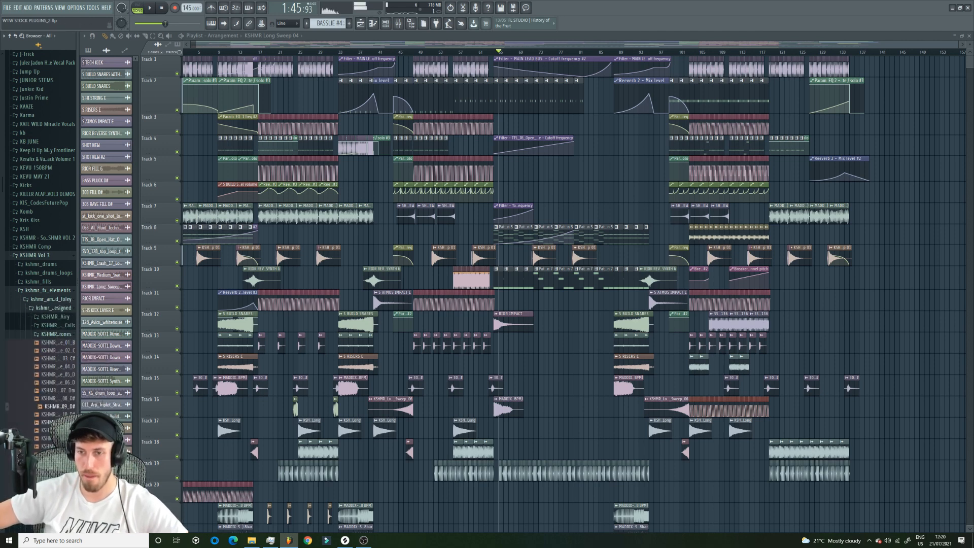
# - Add the KSHMR_Ambiance_Drone_09_D# sample to Track 5 at bar 65 as a 4-bar clip and audition it
pyautogui.moveTo(64, 414); pyautogui.dragTo(504, 170)
pyautogui.moveTo(210, 122); pyautogui.dragTo(241, 114)
pyautogui.click(491, 52)
pyautogui.press('space')
pyautogui.doubleClick(510, 158)
pyautogui.moveTo(522, 173); pyautogui.dragTo(541, 174)
pyautogui.doubleClick(524, 170)
# - Repeat the 4-bar drone clip along Track 5 so it fills the breakdown up to bar 95
pyautogui.click(568, 173)
pyautogui.click(588, 174)
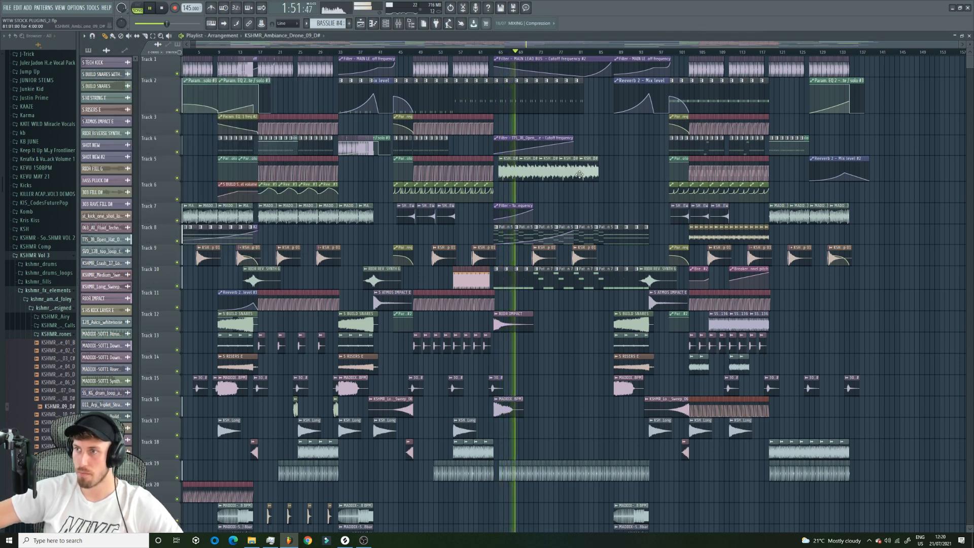
pyautogui.click(611, 174)
pyautogui.click(631, 173)
pyautogui.click(651, 174)
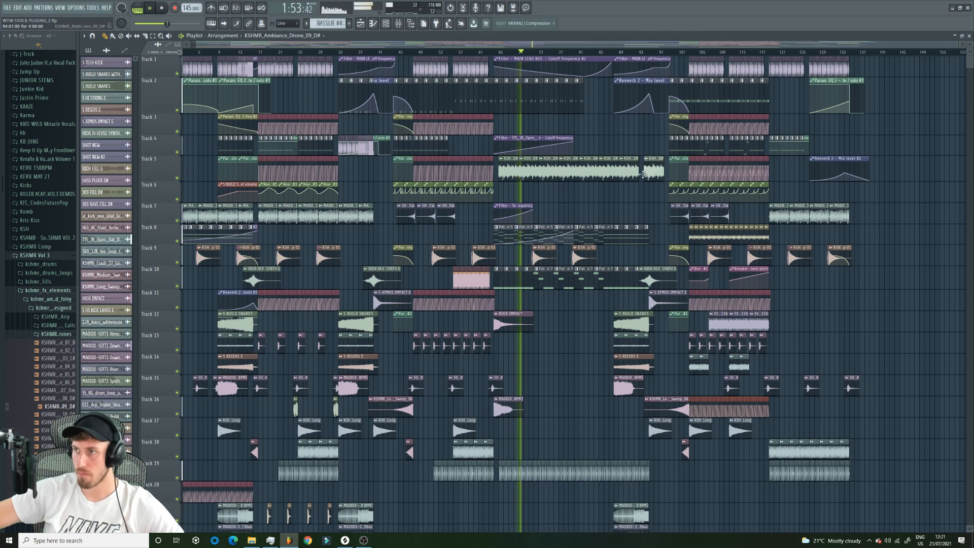
pyautogui.moveTo(656, 175); pyautogui.dragTo(649, 176)
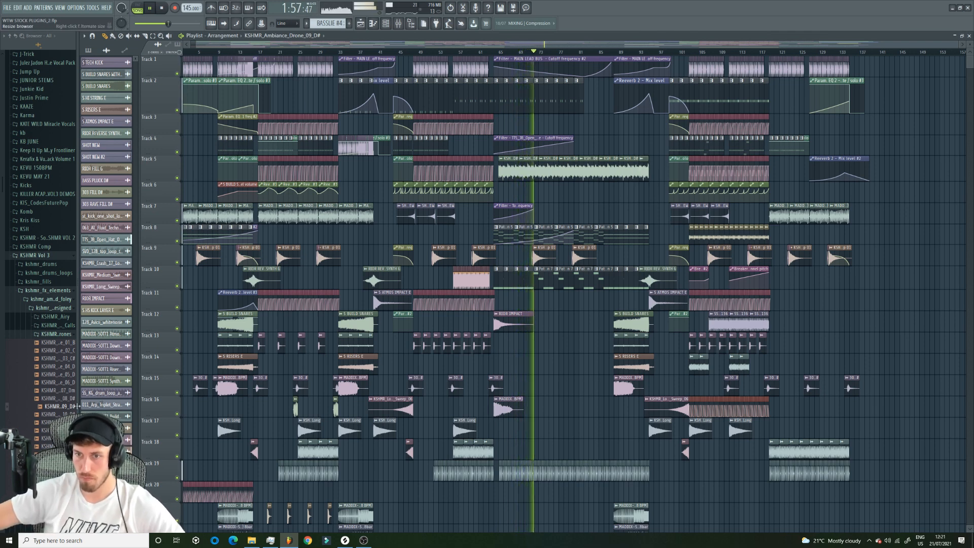
# - Route the drone channel to mixer track 17 and add Fruity Parametric EQ 2 with a low cut on its first band
pyautogui.doubleClick(590, 174)
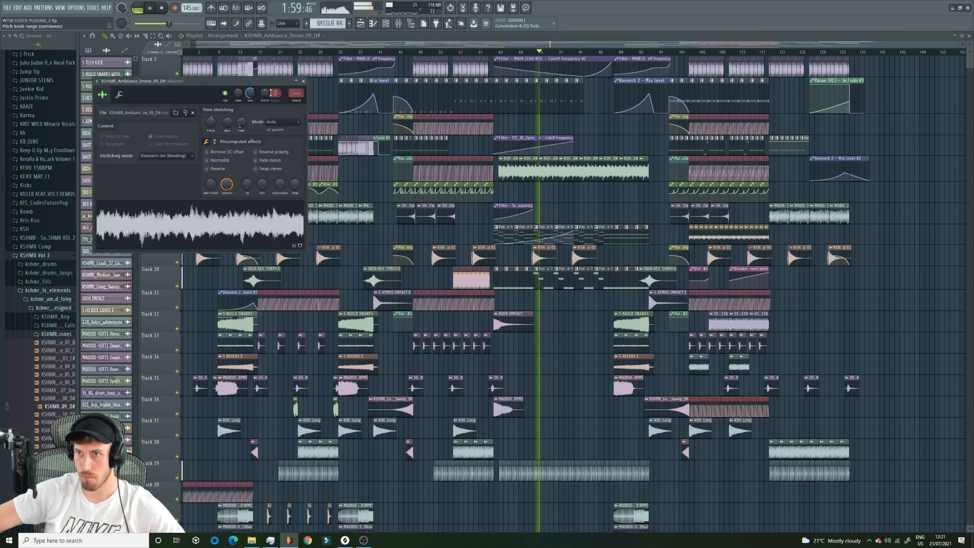
pyautogui.hotkey('ctrl', 'l')
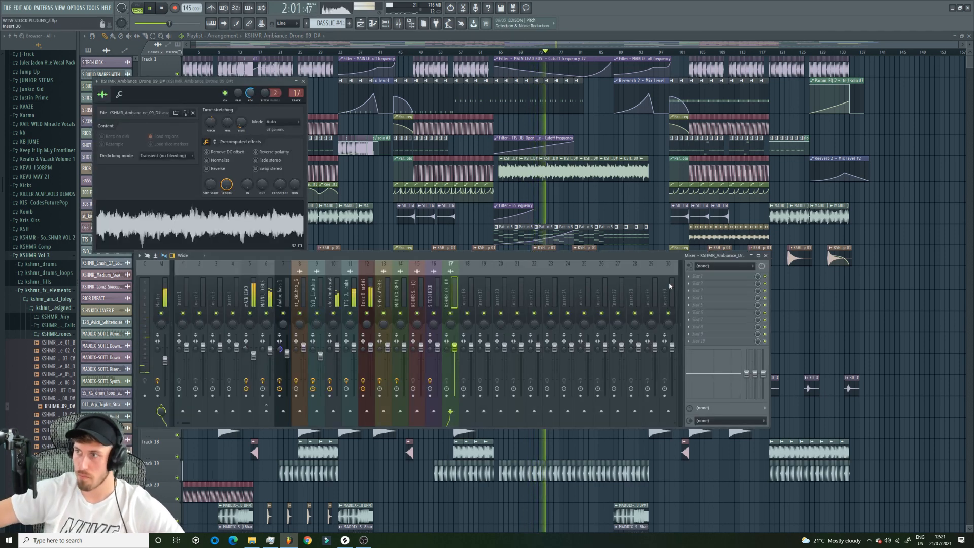
pyautogui.click(707, 327)
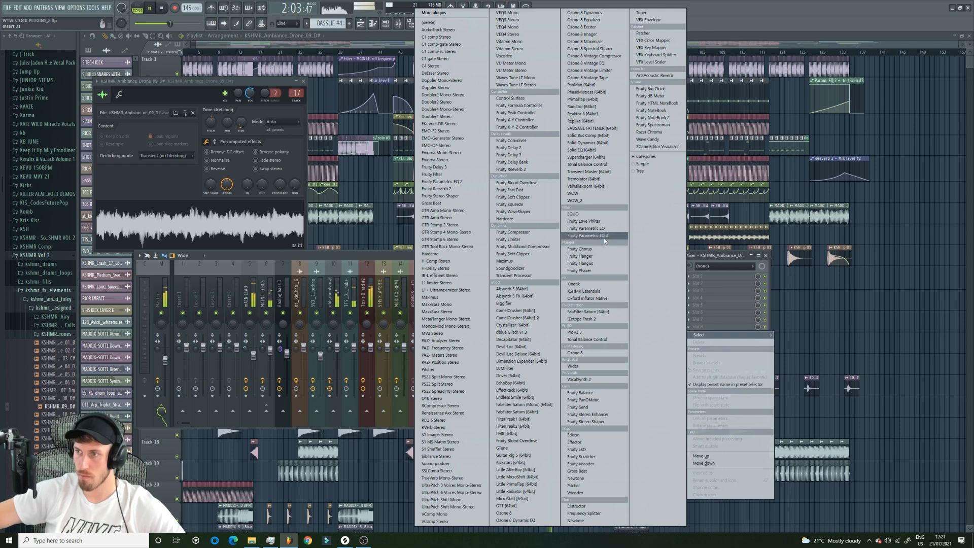
pyautogui.click(588, 235)
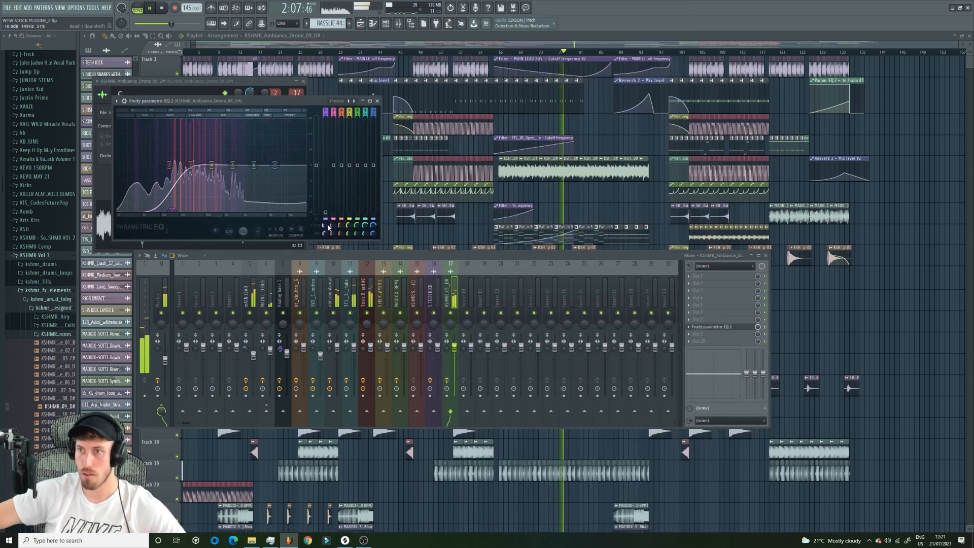
pyautogui.moveTo(325, 115)
pyautogui.mouseDown()
pyautogui.moveTo(325, 108)
pyautogui.moveTo(326, 117)
pyautogui.mouseUp()
pyautogui.press('space')
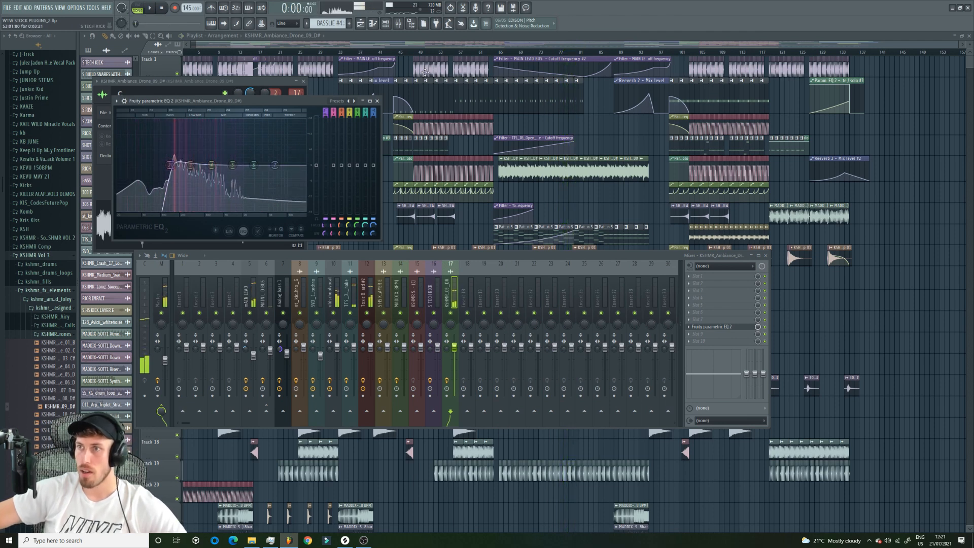
# - Solo Track 5 and refine the drone's EQ with a low cut around 300 Hz and a slight high-shelf boost
pyautogui.moveTo(537, 92); pyautogui.dragTo(263, 93)
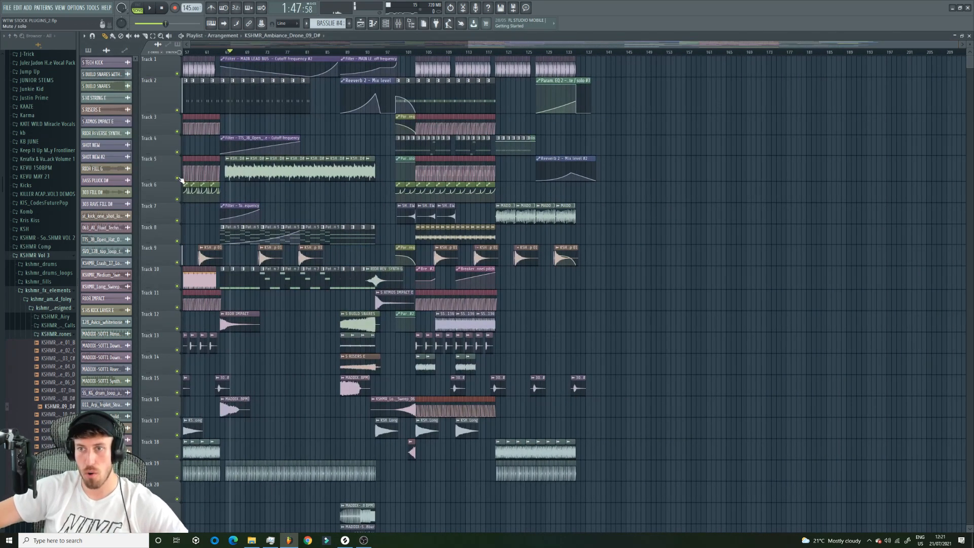
pyautogui.rightClick(177, 178)
pyautogui.doubleClick(308, 167)
pyautogui.click(398, 24)
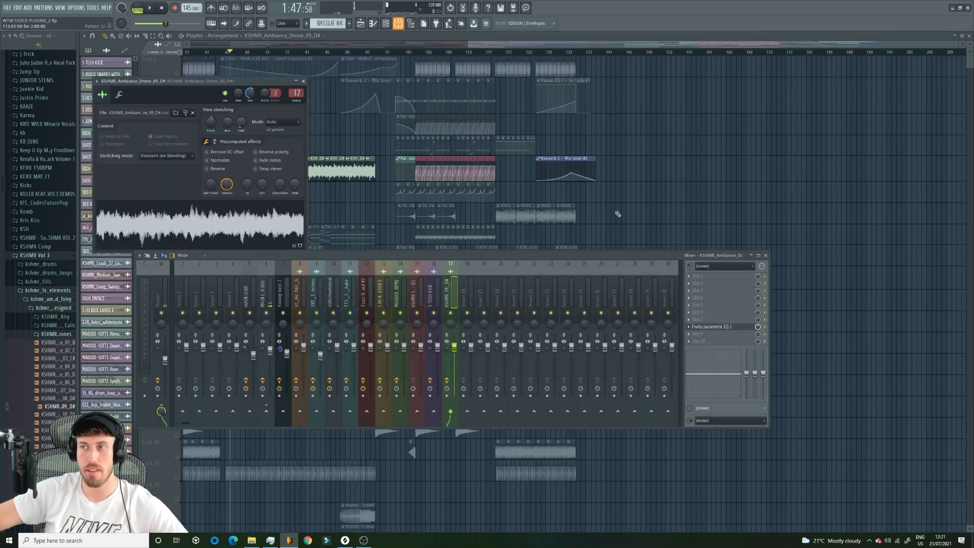
pyautogui.click(723, 327)
pyautogui.press('space')
pyautogui.moveTo(172, 165); pyautogui.dragTo(178, 164)
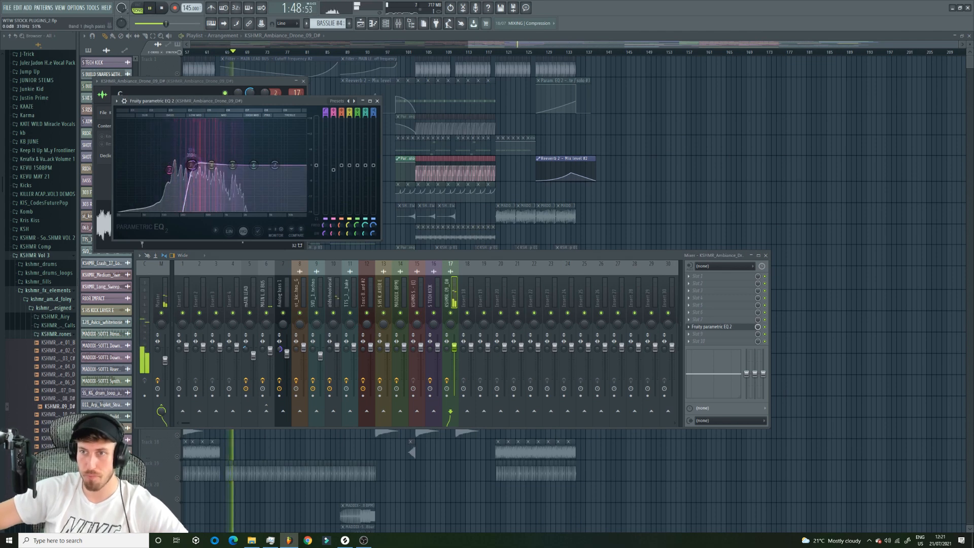
pyautogui.moveTo(275, 165); pyautogui.dragTo(275, 158)
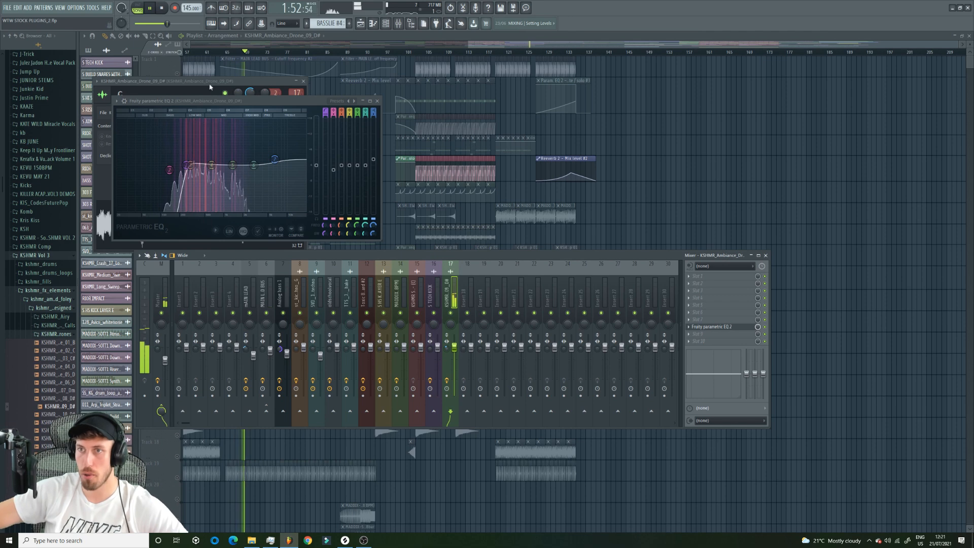
pyautogui.press('F12')
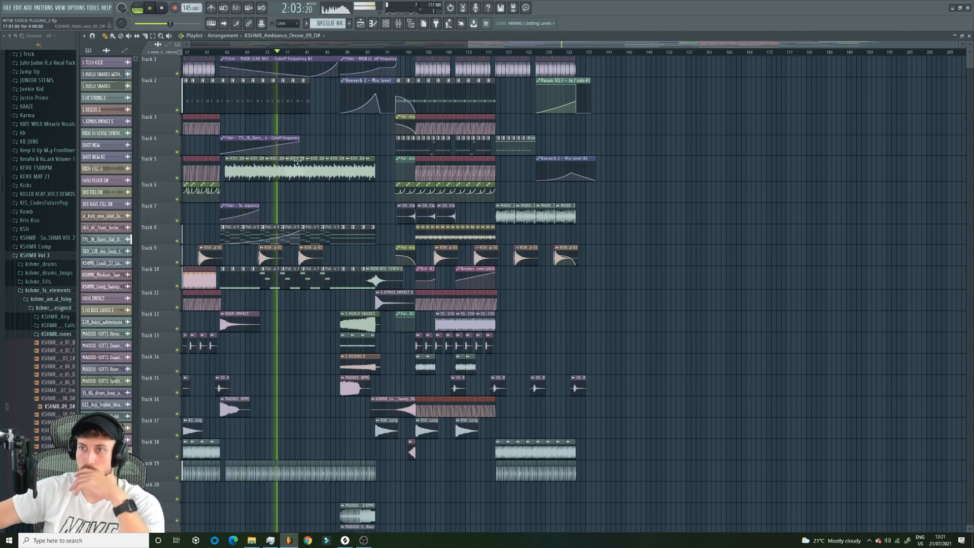
# - Lower the drone's channel volume to about 60% and audition it in the breakdown
pyautogui.click(261, 101)
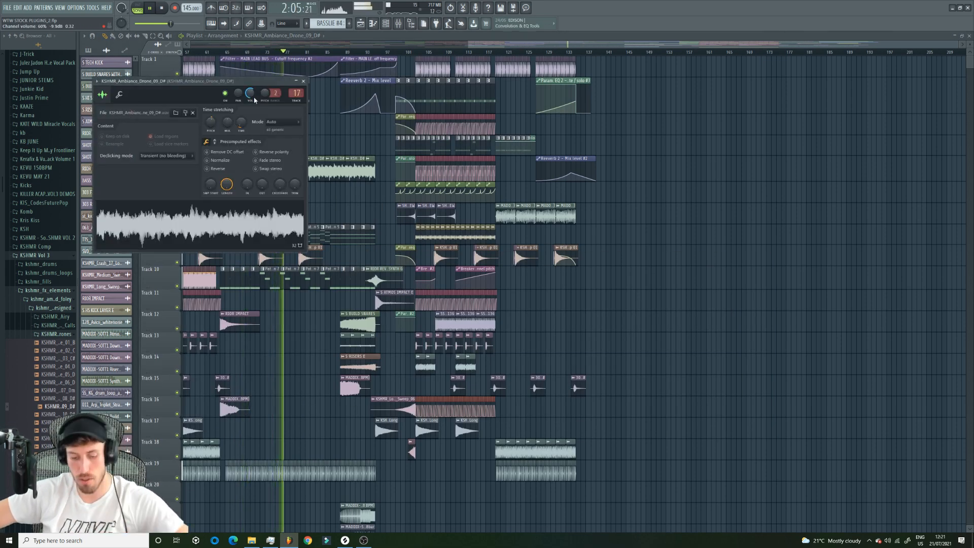
pyautogui.moveTo(958, 45); pyautogui.dragTo(770, 69)
pyautogui.scroll(-3, 634, 259)
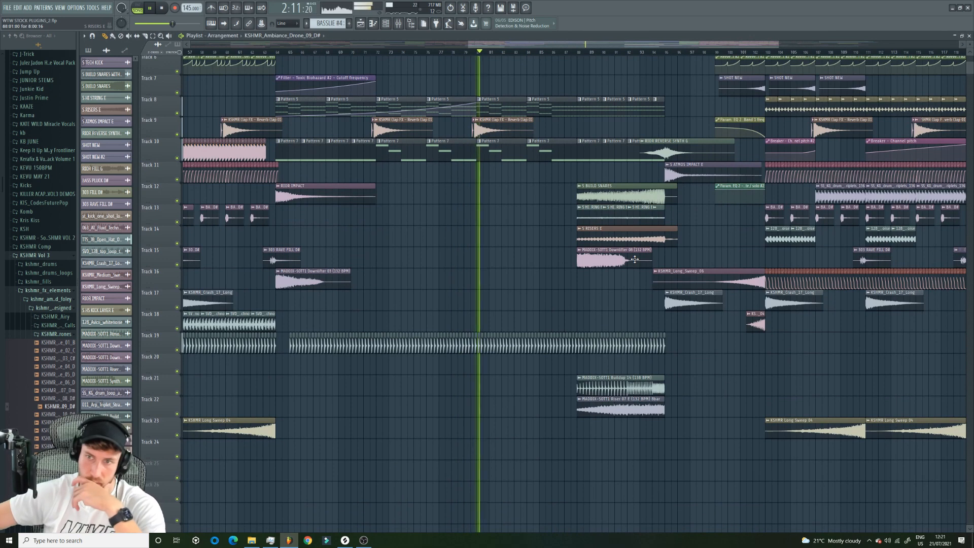
pyautogui.press('space')
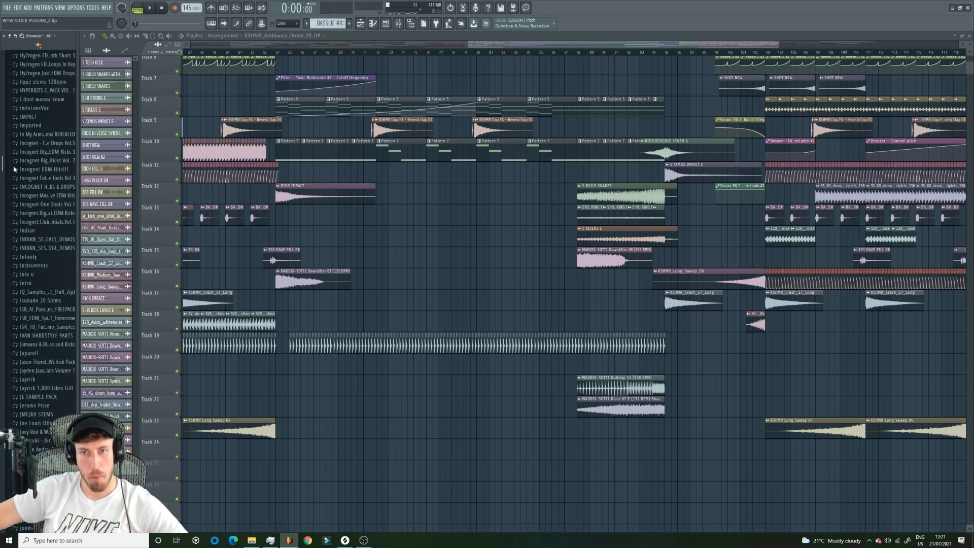
# - Add the MH_Tension_String E 128bpm sample from MH_Atmos_Tools to Track 17 in the breakdown and stretch it to the project by entering its BPM
pyautogui.scroll(-15, 14, 198)
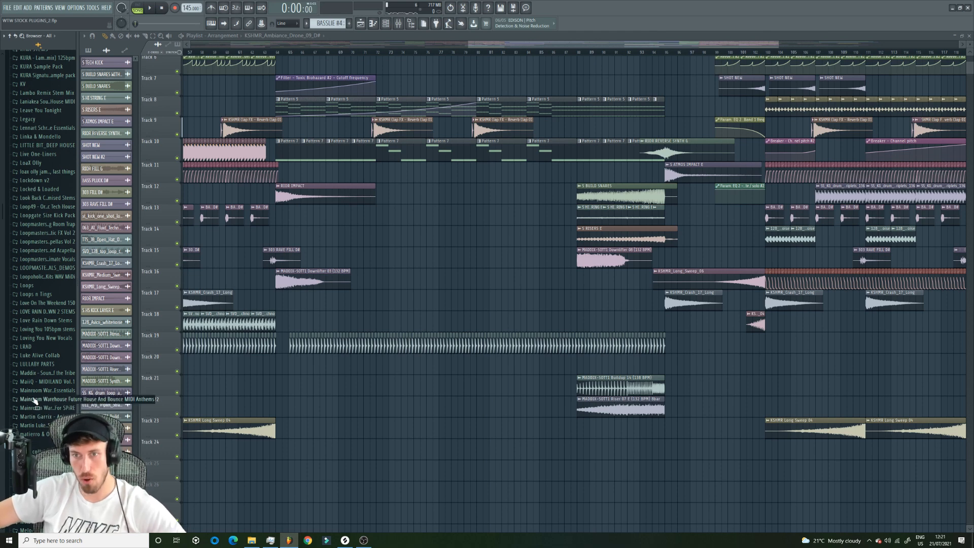
pyautogui.scroll(-10, 4, 211)
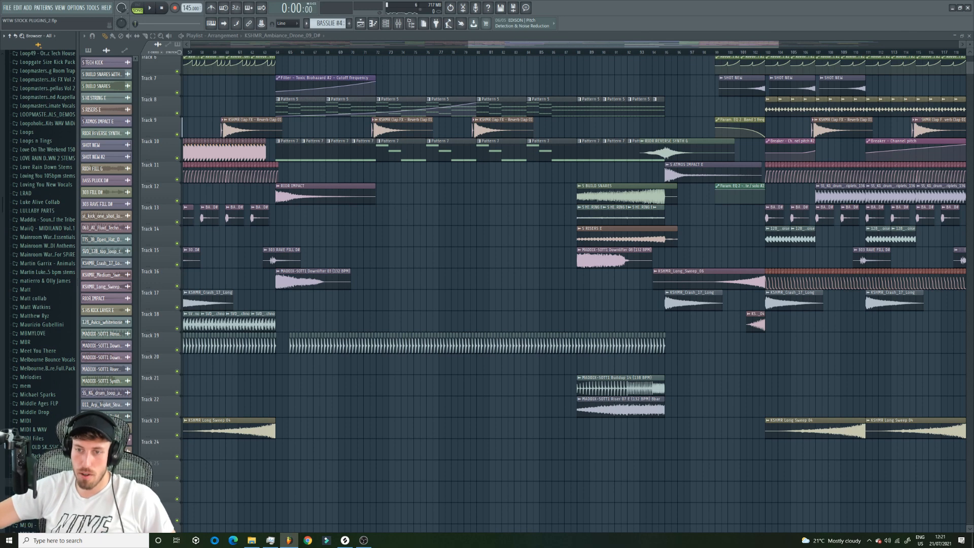
pyautogui.scroll(-4, 45, 228)
pyautogui.scroll(-8, 46, 229)
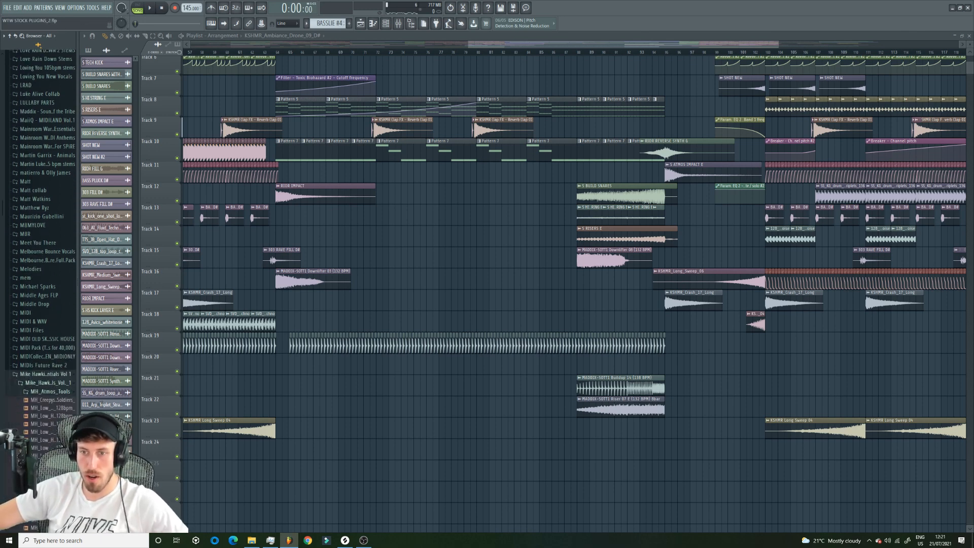
pyautogui.moveTo(306, 324); pyautogui.dragTo(291, 299)
pyautogui.click(292, 295)
pyautogui.click(363, 343)
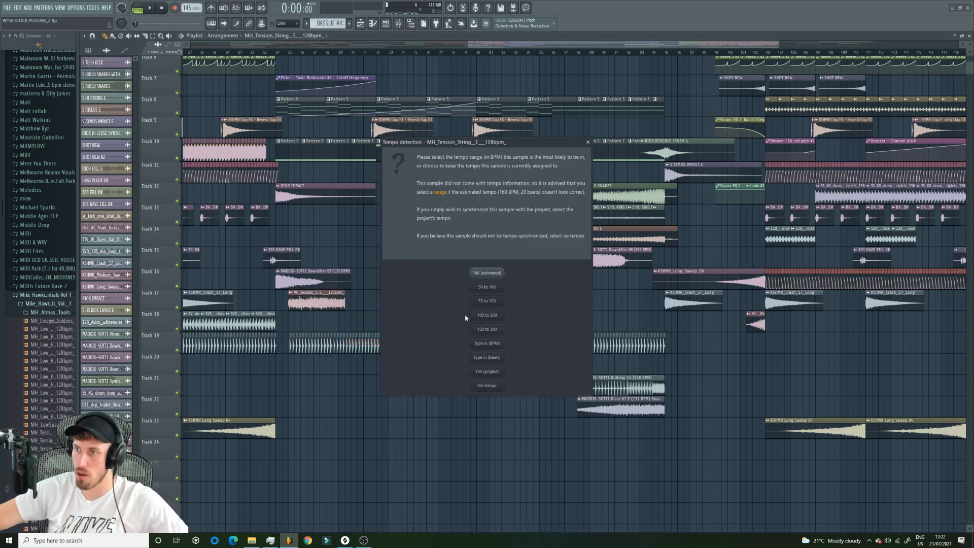
pyautogui.click(496, 345)
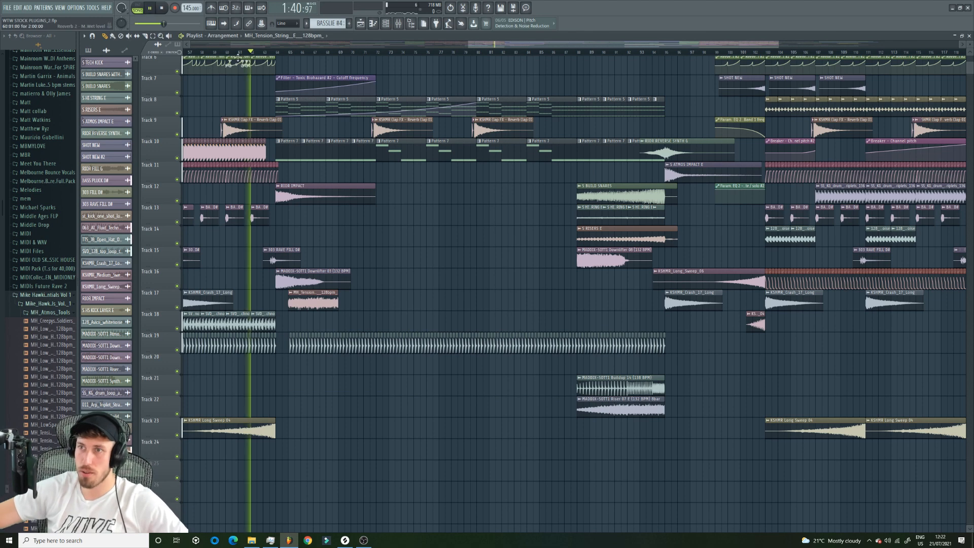
# - Route the tension string channel to free mixer track 18 and play it from the start of the breakdown
pyautogui.press('space')
pyautogui.moveTo(342, 302); pyautogui.dragTo(611, 299)
pyautogui.hotkey('ctrl', 'l')
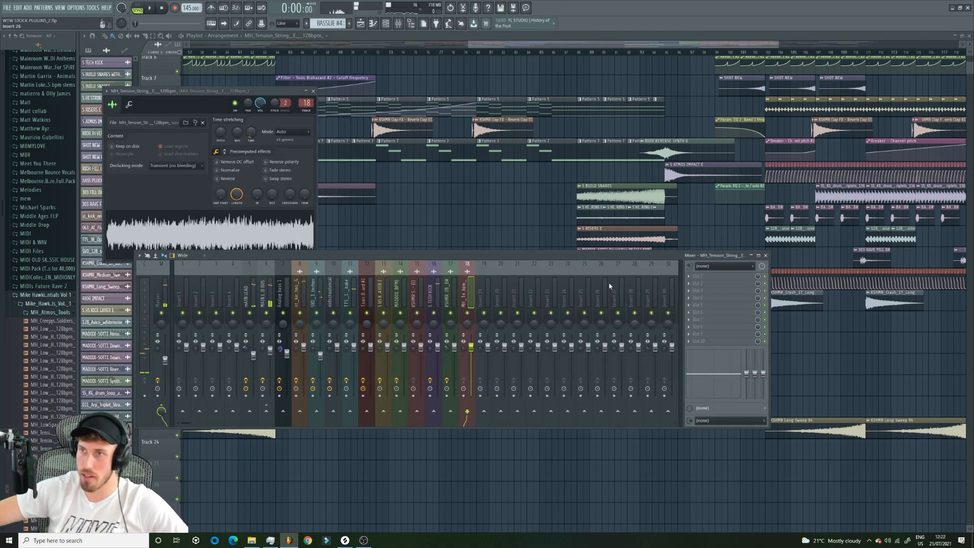
pyautogui.click(286, 53)
pyautogui.press('space')
pyautogui.click(269, 53)
pyautogui.click(398, 23)
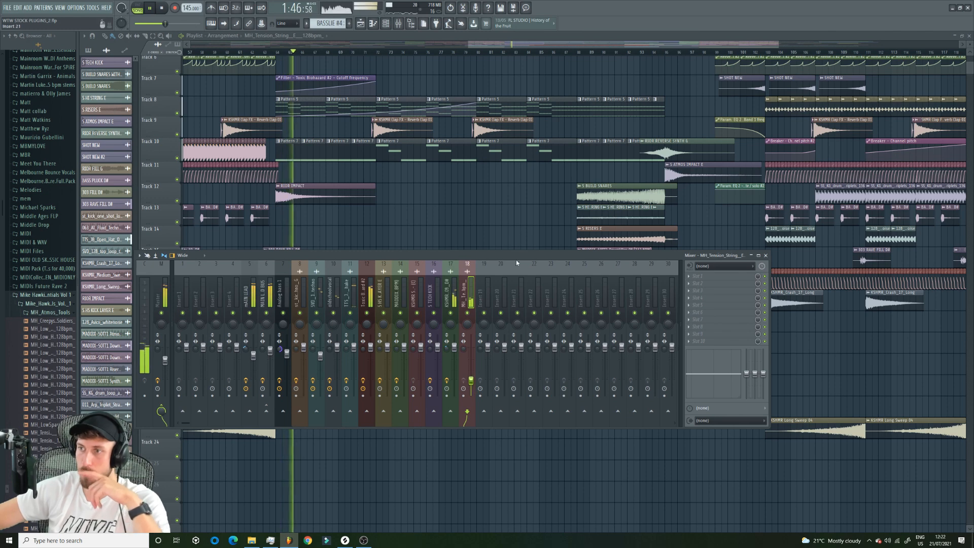
# - Move the tension string from Track 17 to Track 25 and repeat it from the start of the breakdown to bar 95
pyautogui.click(481, 237)
pyautogui.rightClick(481, 236)
pyautogui.moveTo(295, 304)
pyautogui.mouseDown()
pyautogui.moveTo(284, 303)
pyautogui.moveTo(308, 485)
pyautogui.moveTo(653, 476)
pyautogui.mouseUp()
pyautogui.rightClick(355, 303)
pyautogui.press('space')
pyautogui.press('space')
pyautogui.rightClick(697, 475)
pyautogui.click(662, 512)
pyautogui.rightClick(664, 512)
pyautogui.moveTo(677, 477); pyautogui.dragTo(666, 476)
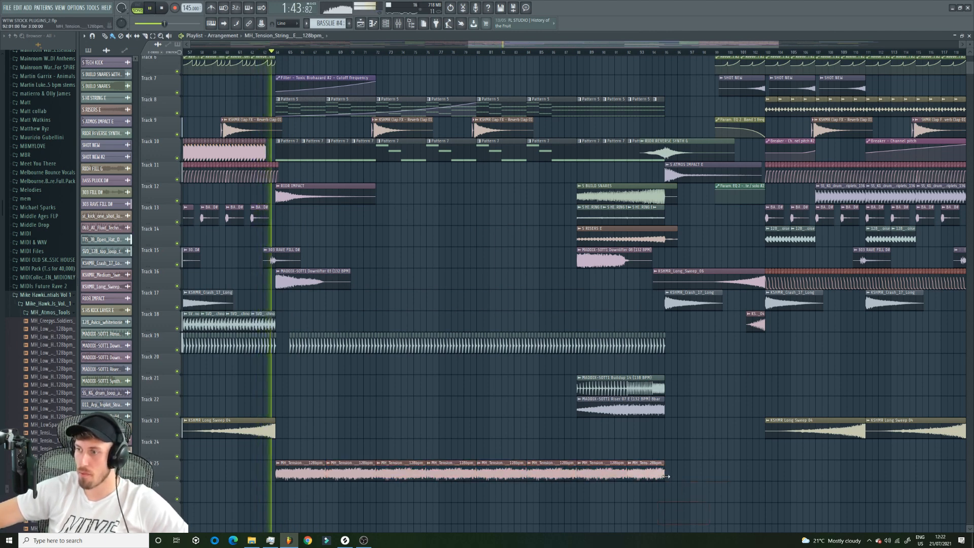
# - Lower the tension string's channel volume to about 71%
pyautogui.doubleClick(640, 472)
pyautogui.moveTo(260, 103); pyautogui.dragTo(260, 109)
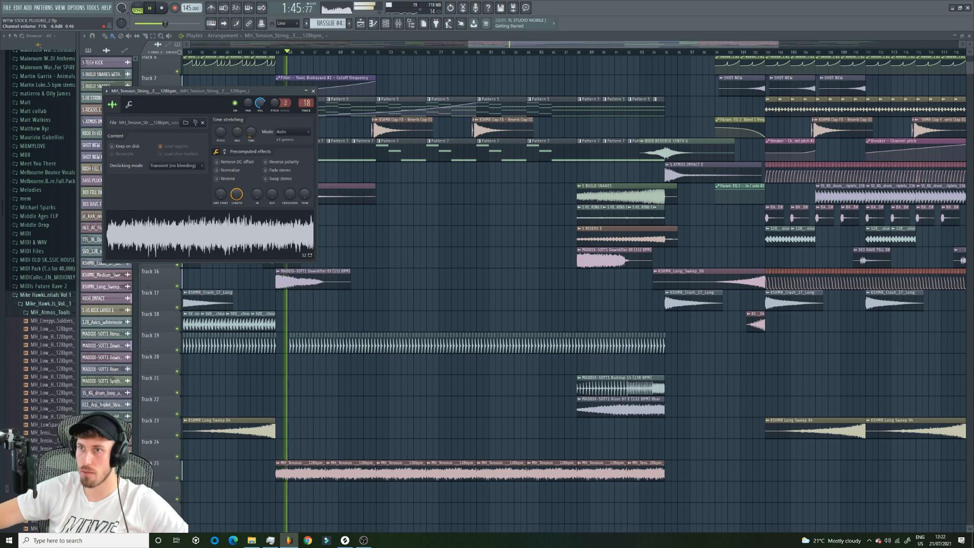
pyautogui.click(313, 91)
pyautogui.click(330, 107)
# - Shift the first drone clip on Track 5 to the start of the breakdown and delete the repeats that follow it
pyautogui.scroll(5, 331, 187)
pyautogui.moveTo(296, 171); pyautogui.dragTo(283, 171)
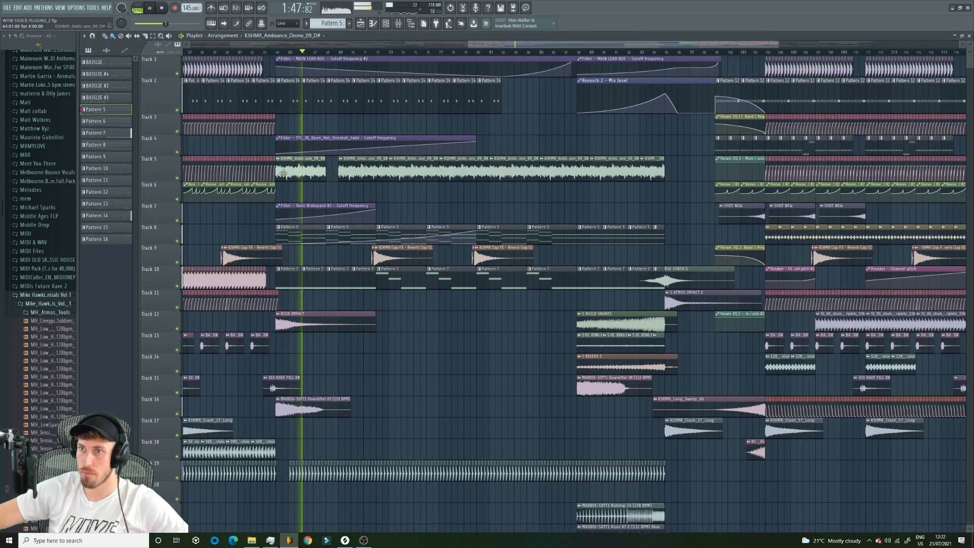
pyautogui.rightClick(363, 172)
pyautogui.rightClick(413, 174)
pyautogui.rightClick(465, 175)
pyautogui.rightClick(522, 177)
pyautogui.rightClick(616, 177)
pyautogui.rightClick(564, 175)
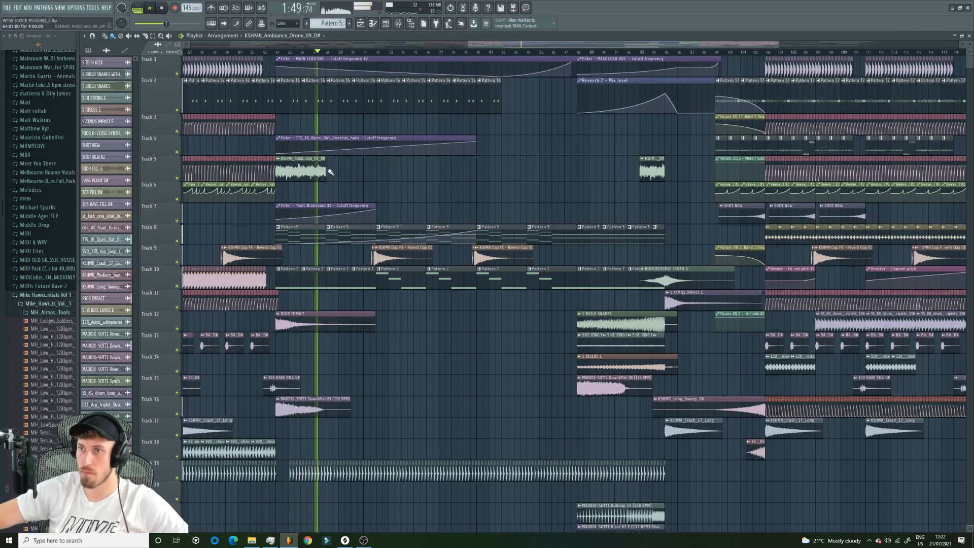
# - Repeat the drone clip along Track 5 without gaps up to bar 95
pyautogui.moveTo(331, 171); pyautogui.dragTo(664, 174)
pyautogui.click(658, 174)
pyautogui.rightClick(659, 174)
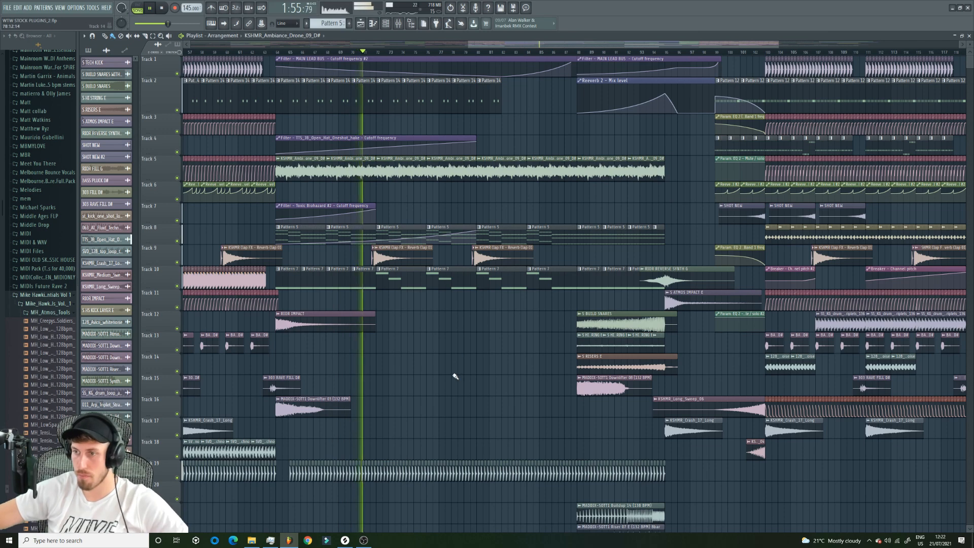
# - Readjust the tension string's channel volume to about 74% against the other breakdown layers
pyautogui.scroll(-7, 447, 368)
pyautogui.doubleClick(302, 282)
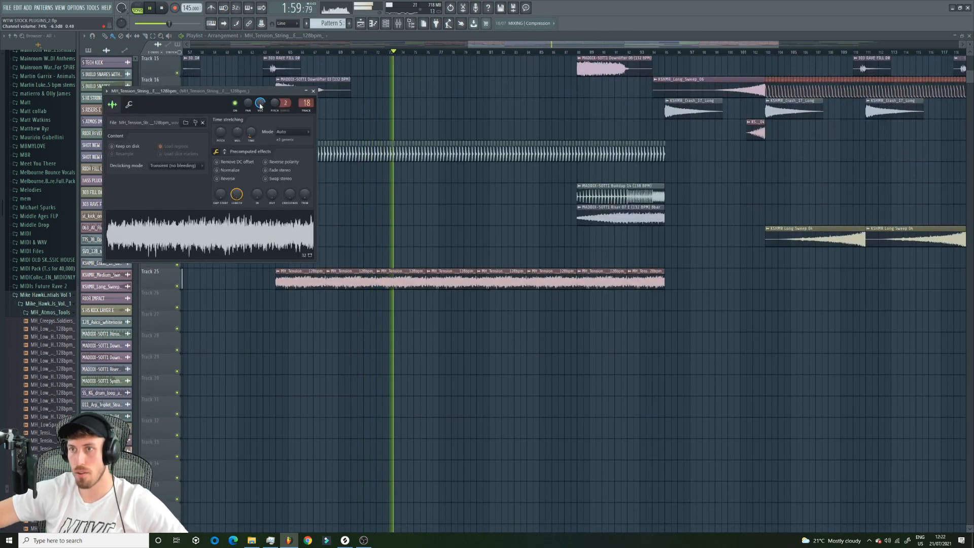
# - Set the channel volume of the instrument playing Pattern 7, routed to mixer track 12, to about 49%
pyautogui.moveTo(469, 45)
pyautogui.mouseDown()
pyautogui.moveTo(541, 56)
pyautogui.moveTo(482, 48)
pyautogui.mouseUp()
pyautogui.scroll(3, 541, 76)
pyautogui.scroll(3, 401, 238)
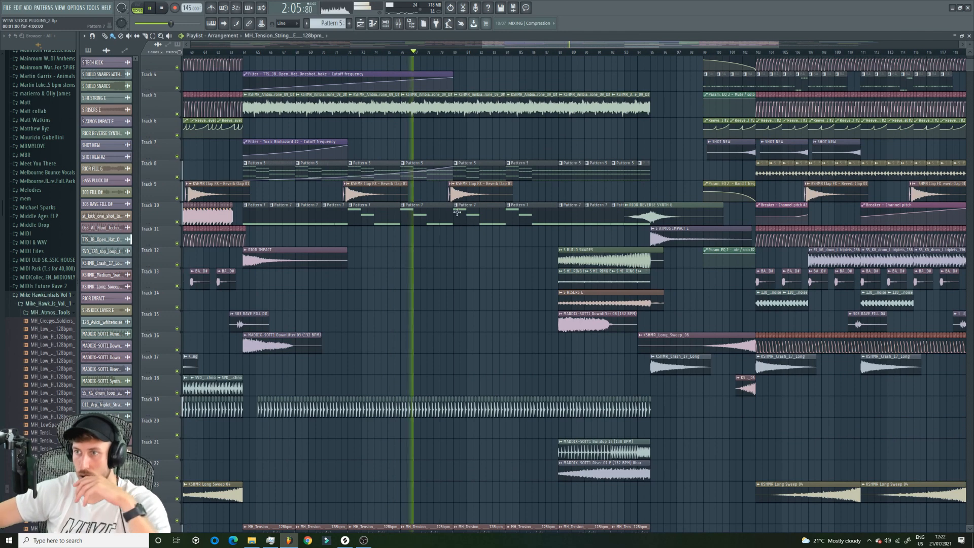
pyautogui.doubleClick(441, 221)
pyautogui.click(385, 23)
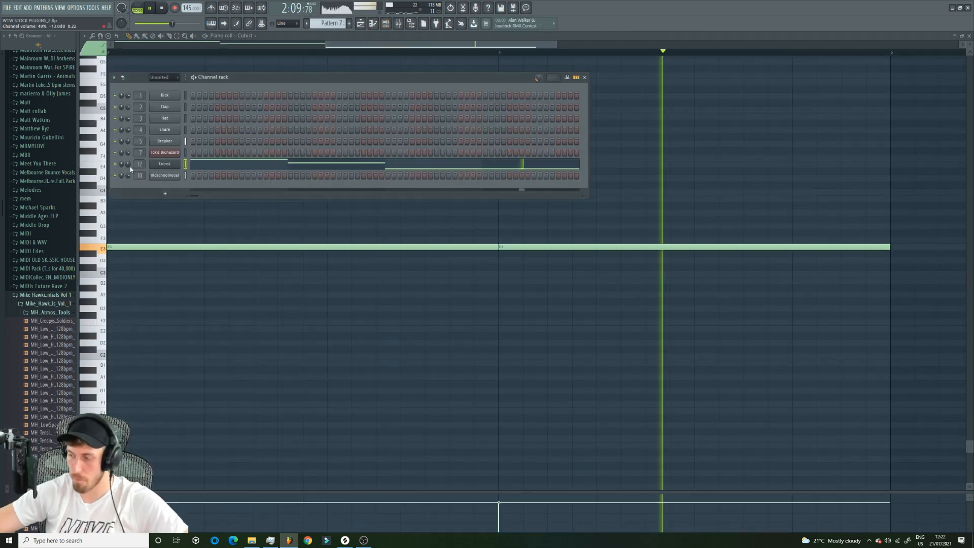
pyautogui.click(360, 23)
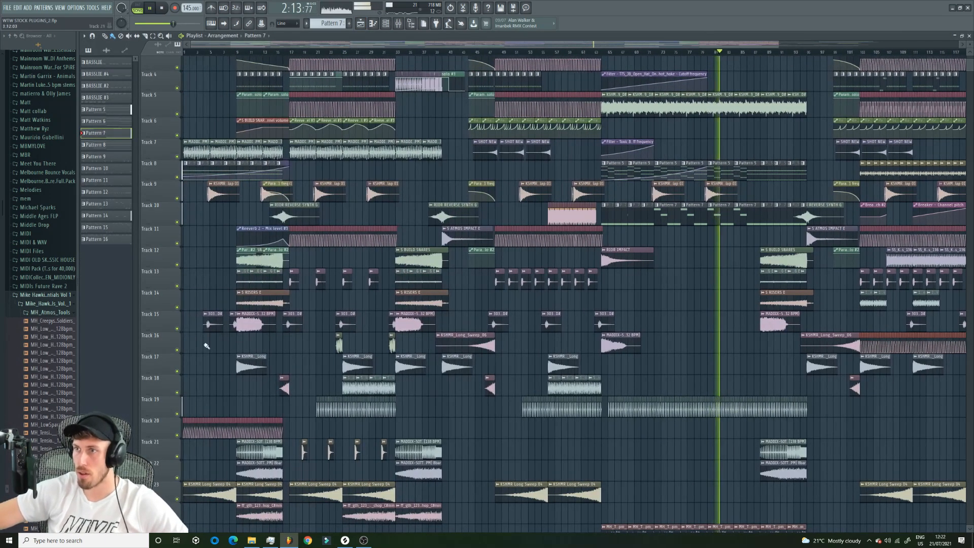
# - Copy the female vocal loop on Track 24 across the whole breakdown, ending level with the tension string on Track 25
pyautogui.scroll(-2, 511, 350)
pyautogui.press('space')
pyautogui.scroll(-3, 510, 350)
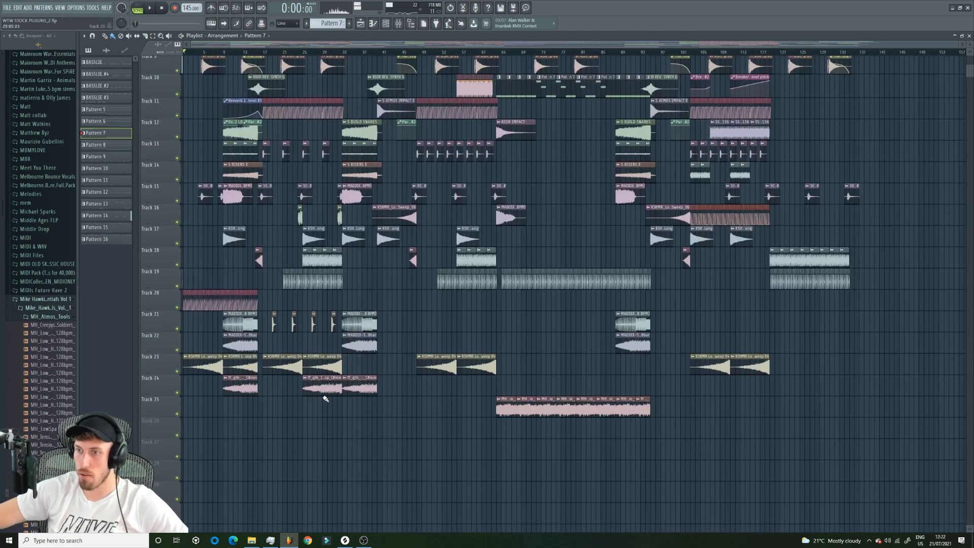
pyautogui.click(323, 395)
pyautogui.click(492, 52)
pyautogui.press('space')
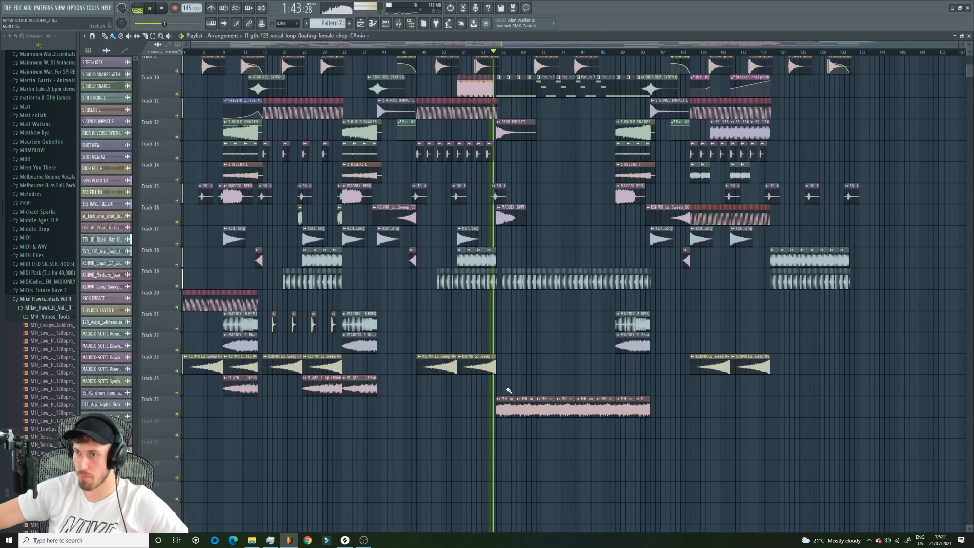
pyautogui.click(501, 388)
pyautogui.moveTo(537, 388); pyautogui.dragTo(656, 388)
pyautogui.click(671, 449)
pyautogui.rightClick(671, 449)
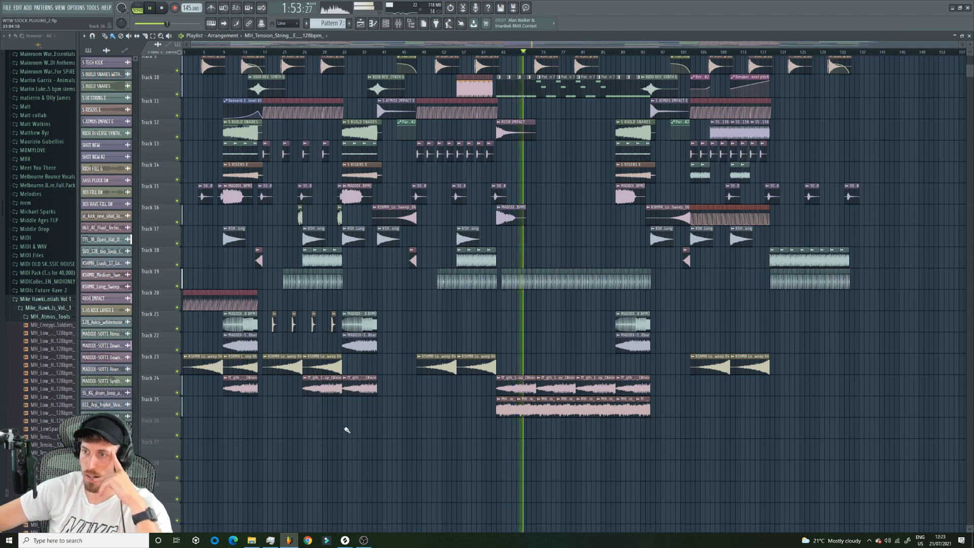
# - Place tension string clips on Track 25 beneath the vocal loops in the first and second buildups
pyautogui.moveTo(347, 410); pyautogui.dragTo(380, 412)
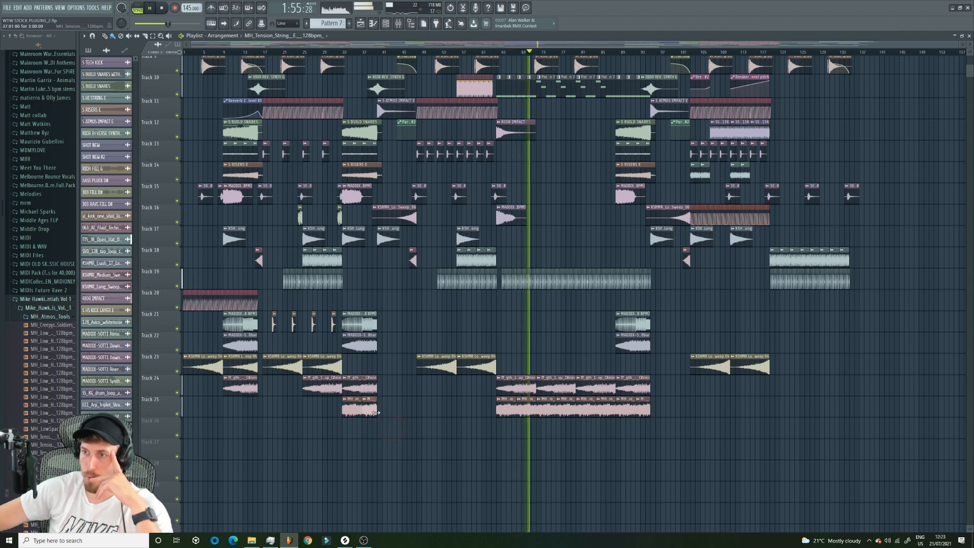
pyautogui.click(249, 410)
pyautogui.click(228, 53)
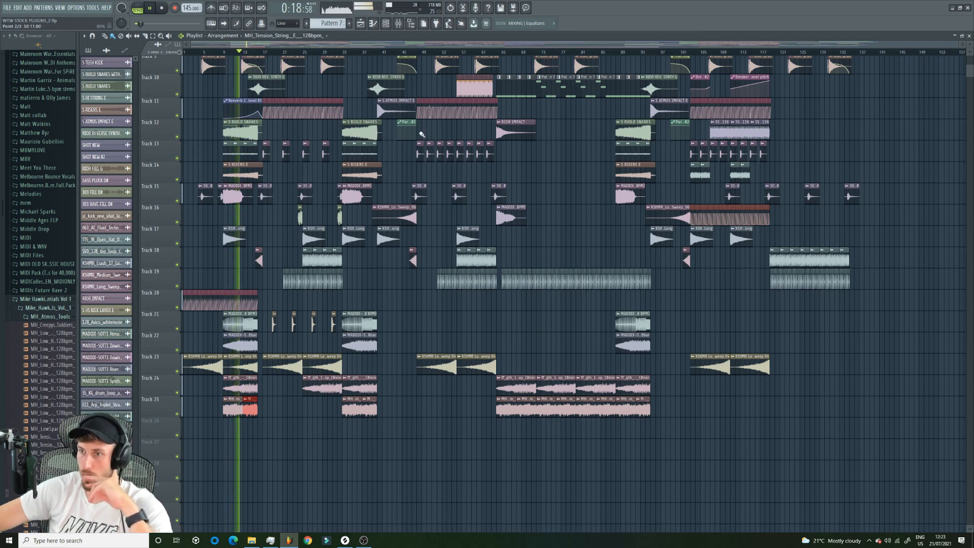
# - Audition the end of the second buildup and the layered breakdown, and save the project
pyautogui.click(374, 53)
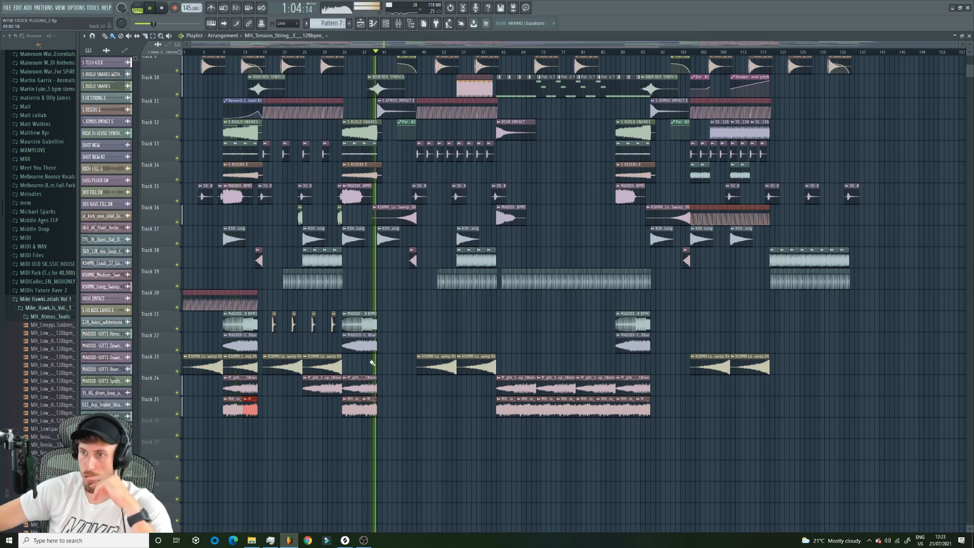
pyautogui.click(365, 386)
pyautogui.click(536, 53)
pyautogui.press('super+space')
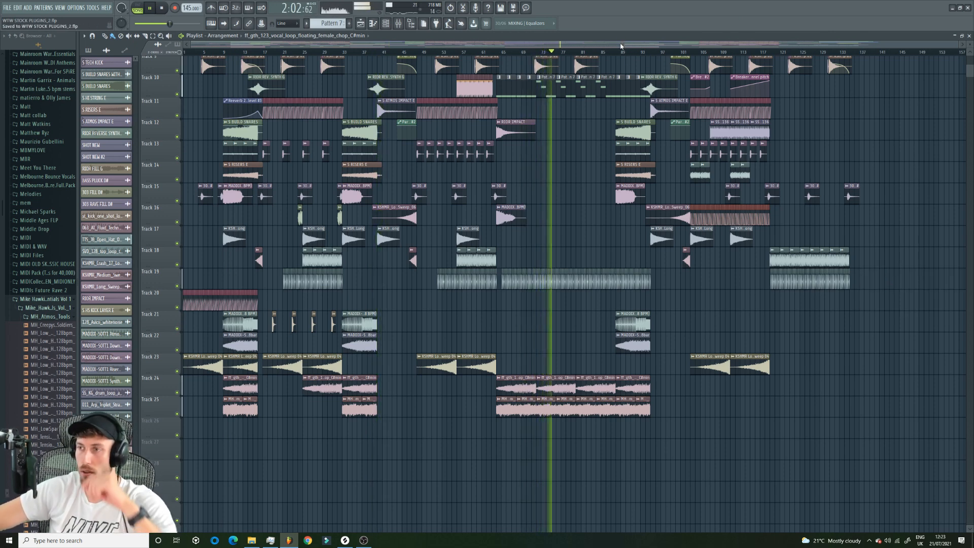
pyautogui.scroll(5, 627, 257)
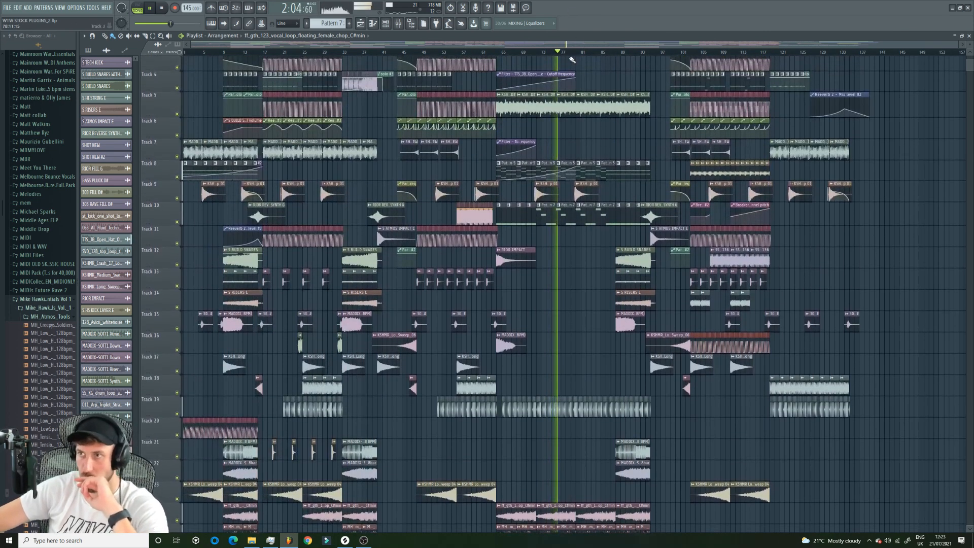
pyautogui.scroll(-5, 587, 387)
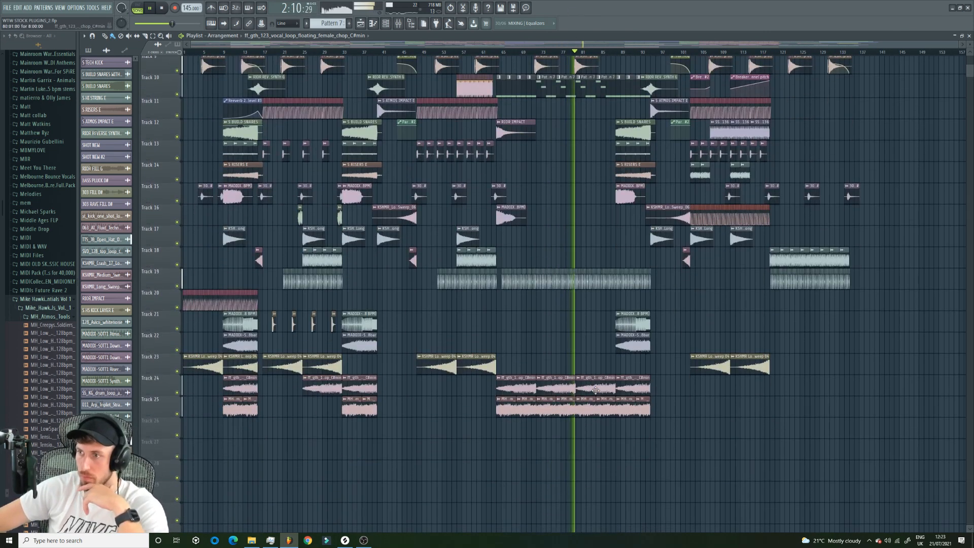
pyautogui.doubleClick(596, 390)
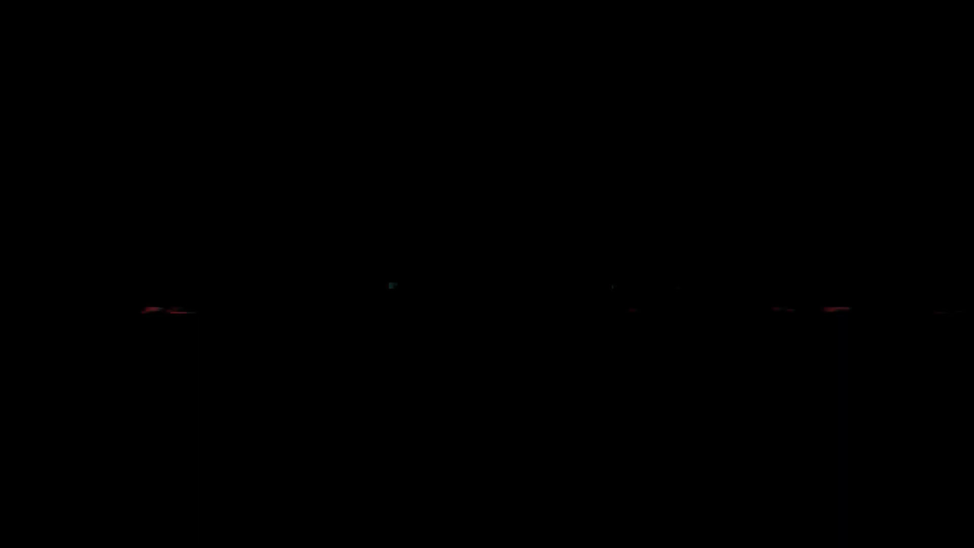